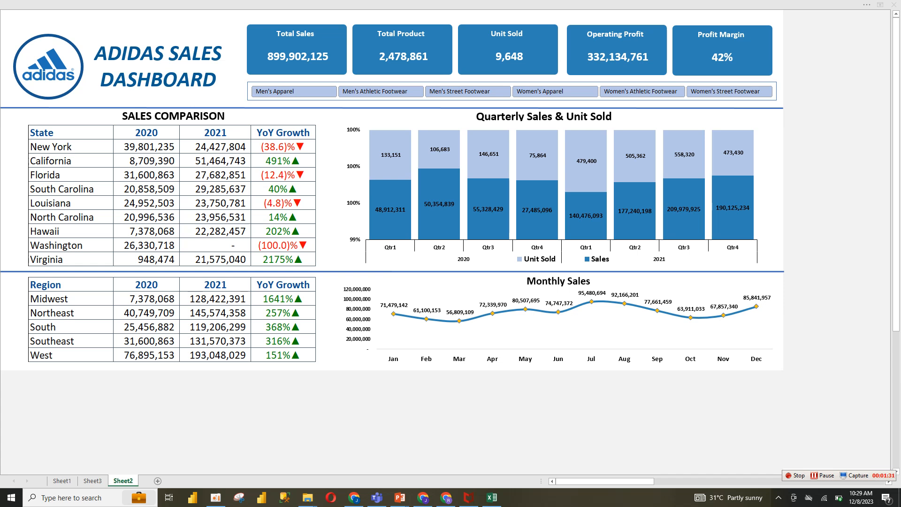
# Filter the dashboard by each product category on the Product slicer in turn, then clear the Product filter
pyautogui.click(730, 91)
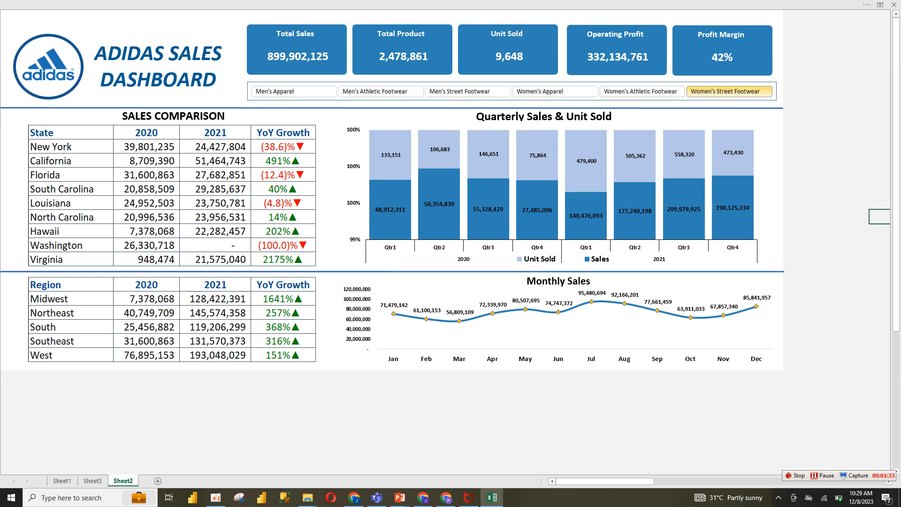
pyautogui.click(641, 92)
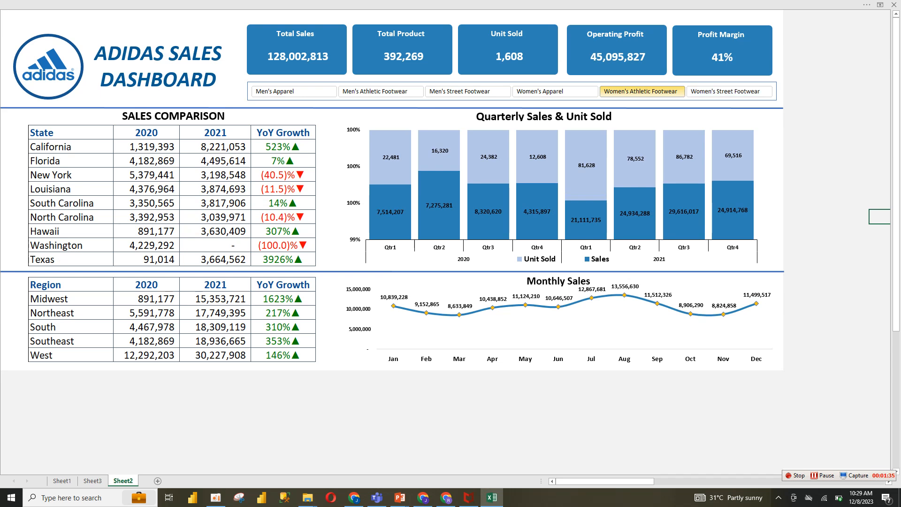
pyautogui.click(555, 92)
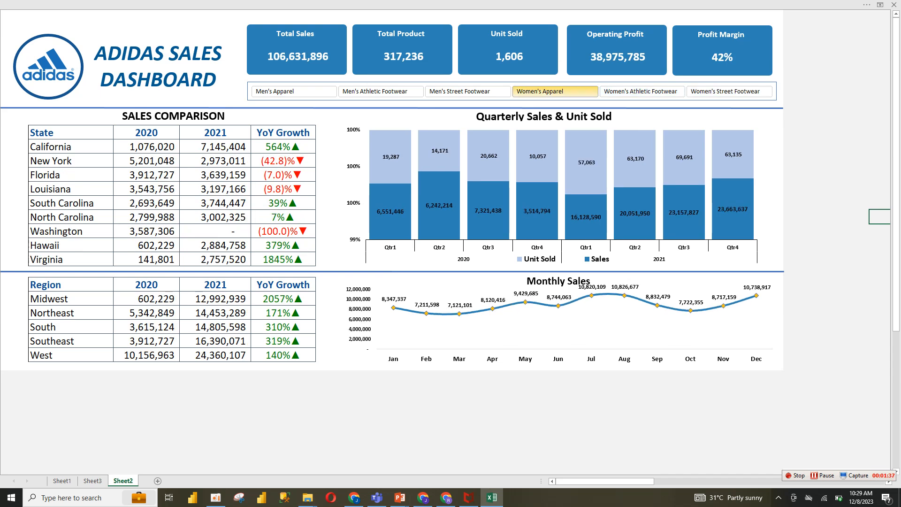
pyautogui.click(468, 91)
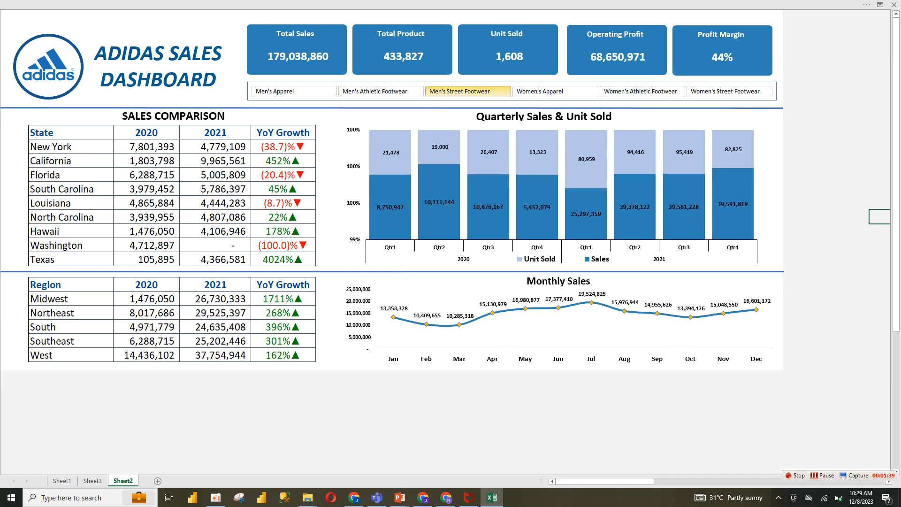
pyautogui.click(381, 92)
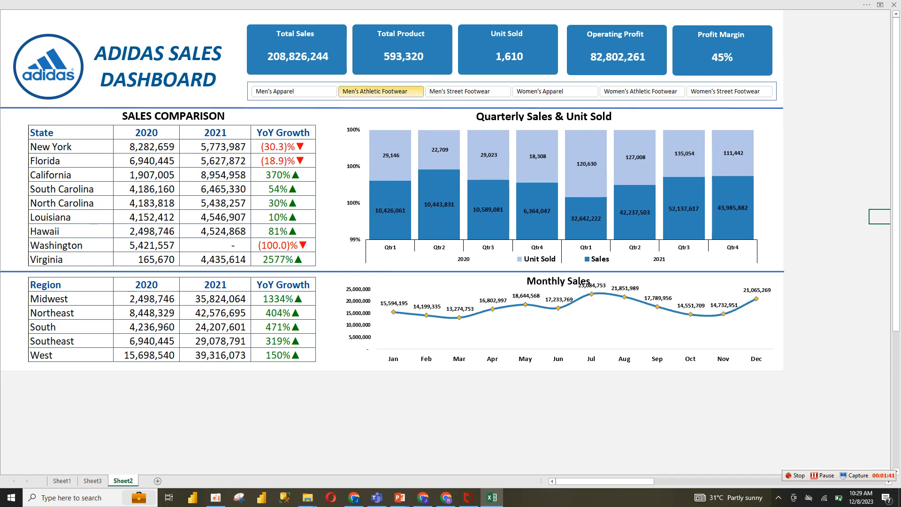
pyautogui.click(294, 91)
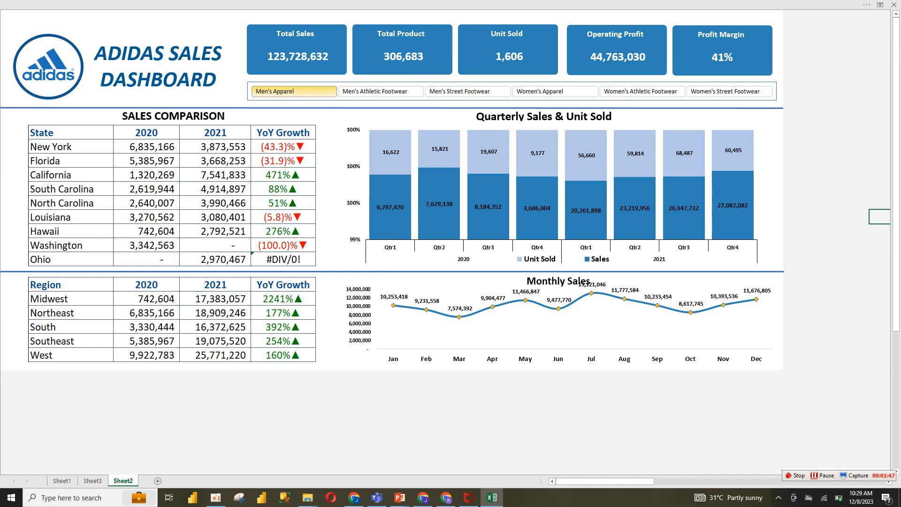
pyautogui.rightClick(322, 91)
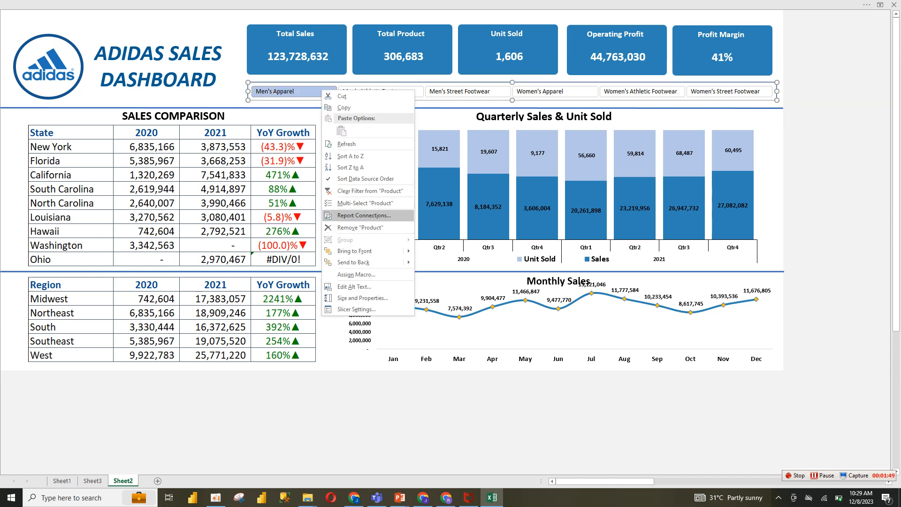
pyautogui.click(370, 191)
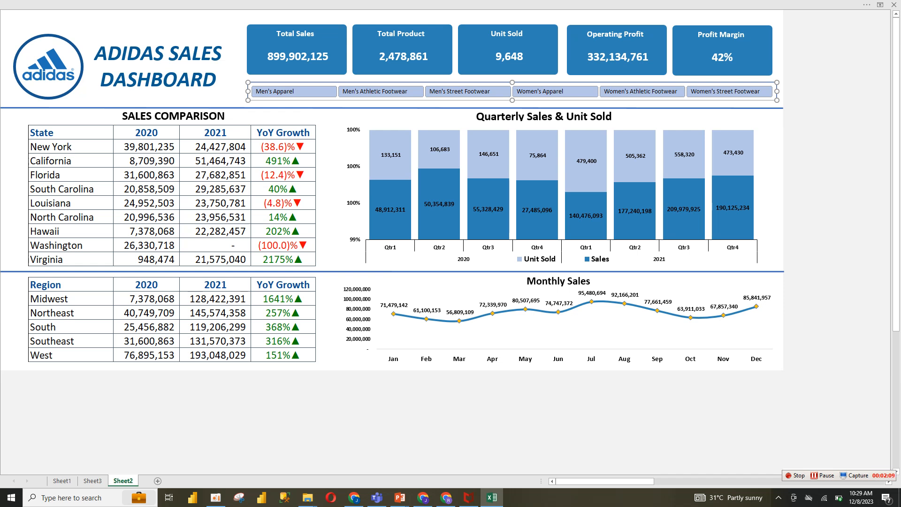
# Review the pivot table and source data sheets, then add a new worksheet
pyautogui.click(93, 481)
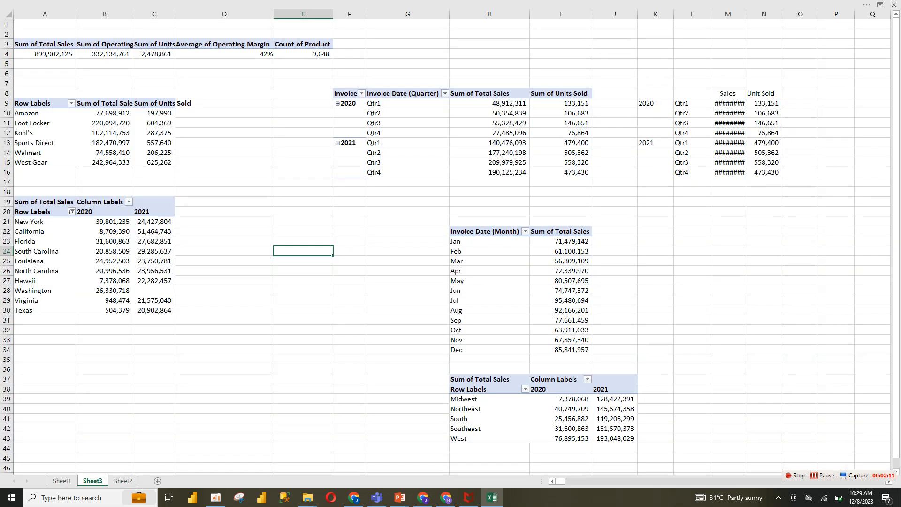
pyautogui.click(61, 481)
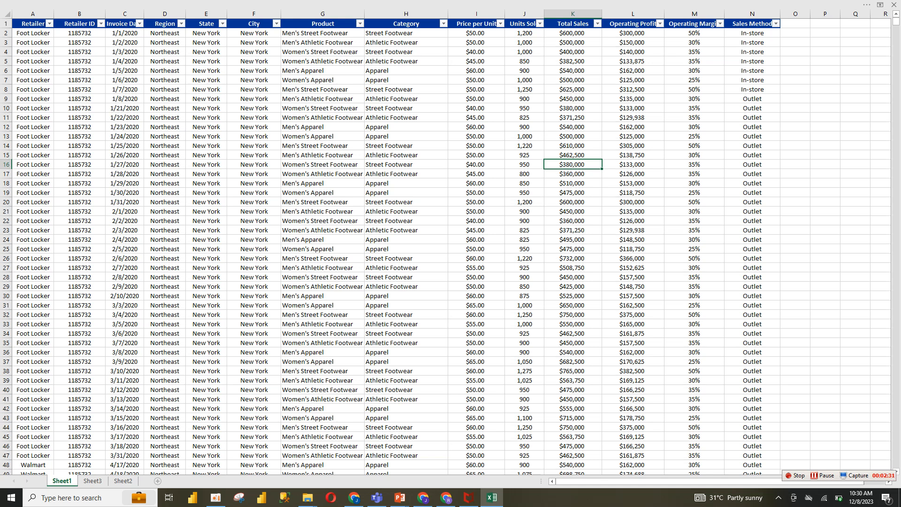
pyautogui.click(158, 480)
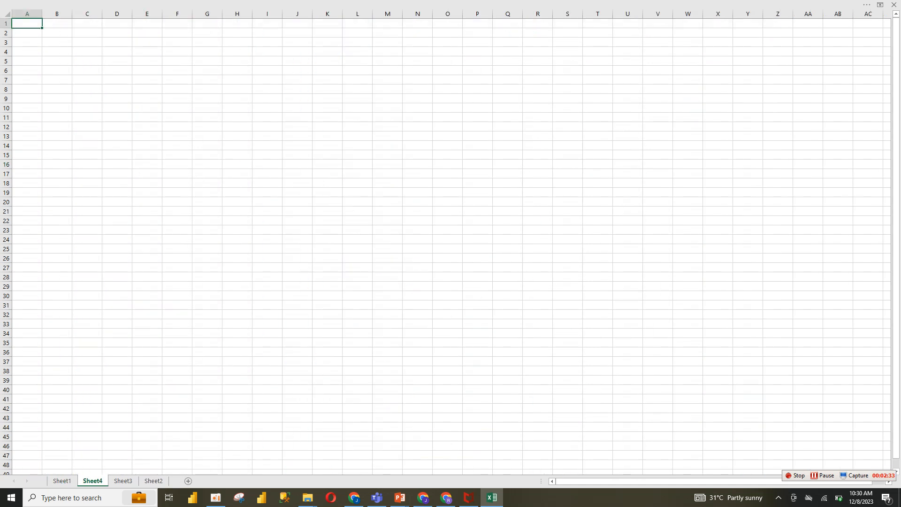
# Set the ribbon to show tabs and commands
pyautogui.click(880, 5)
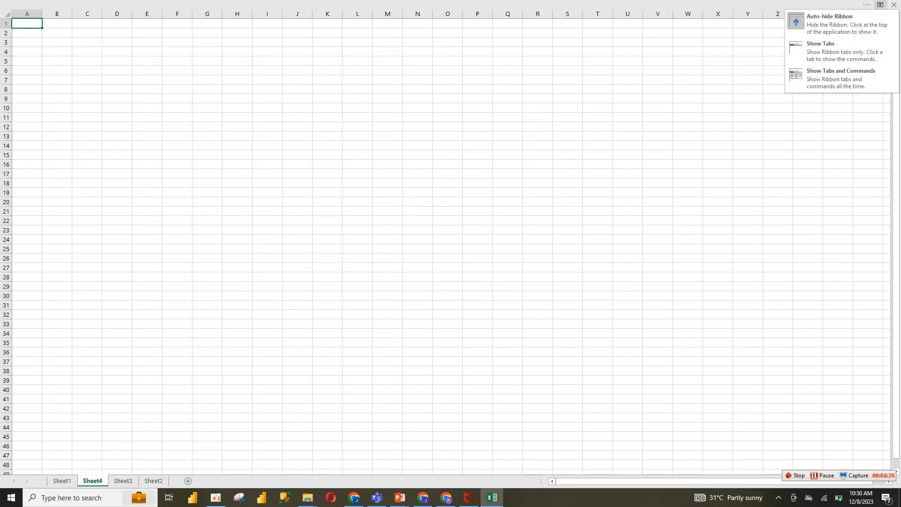
pyautogui.click(840, 77)
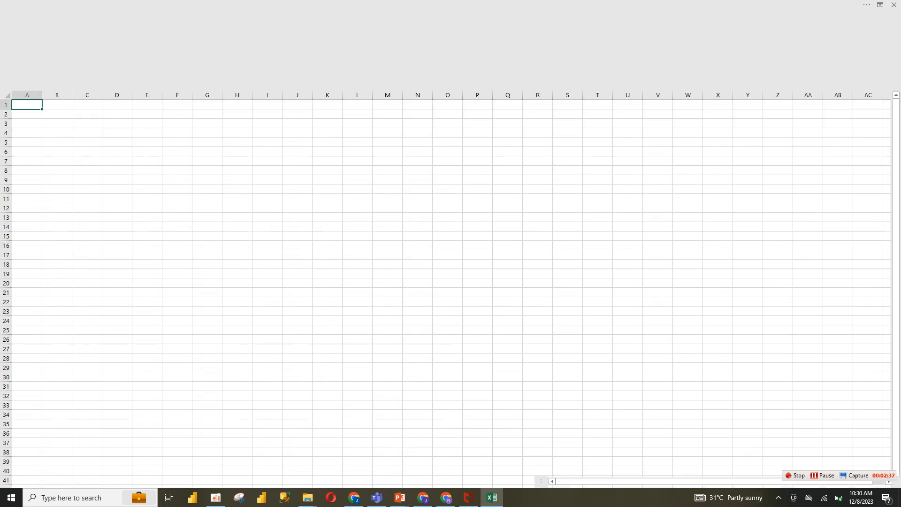
pyautogui.click(253, 22)
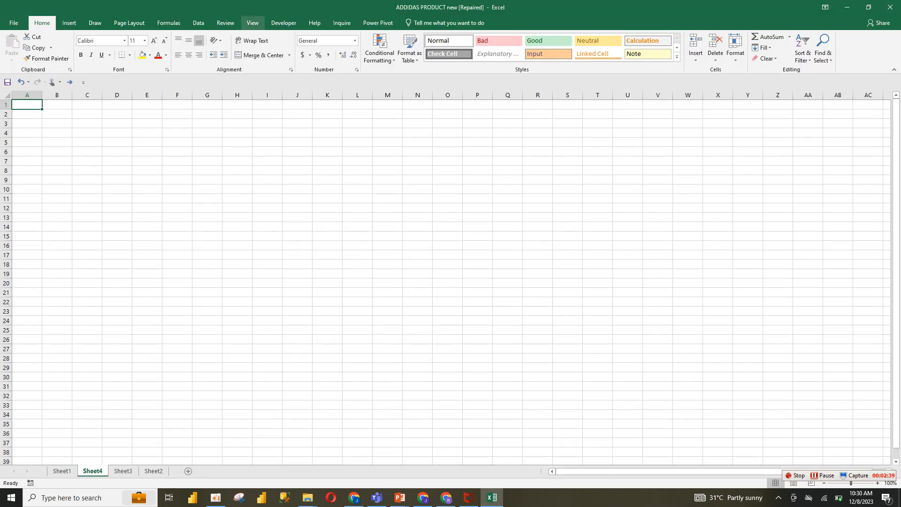
# Turn on the formula bar and hide the gridlines on the new sheet
pyautogui.click(138, 41)
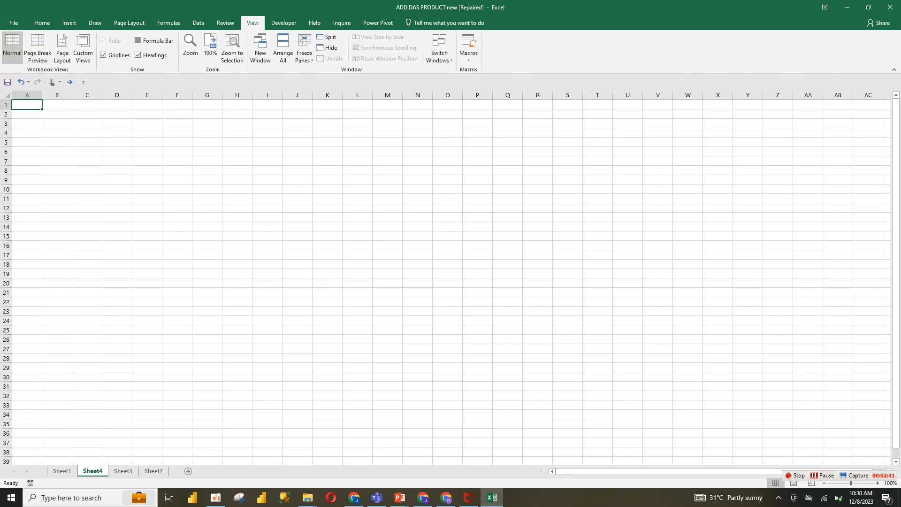
pyautogui.click(147, 136)
pyautogui.click(57, 173)
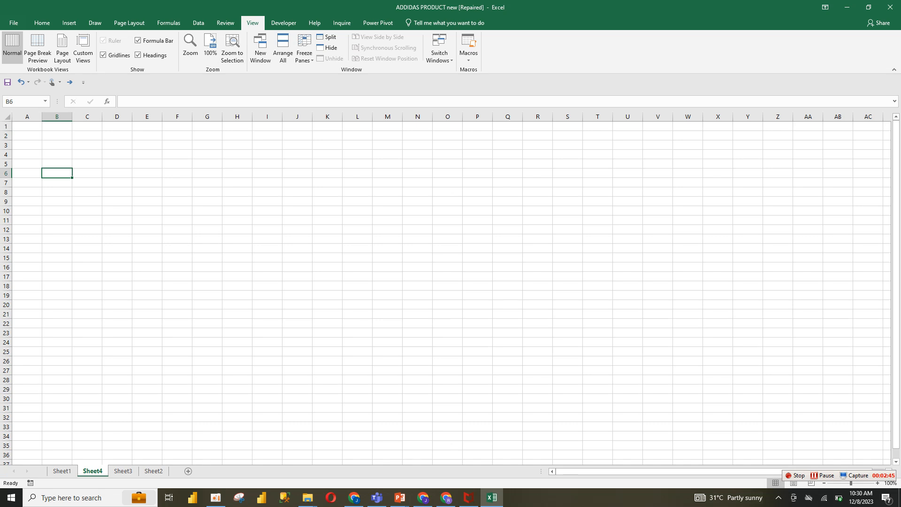
pyautogui.click(103, 55)
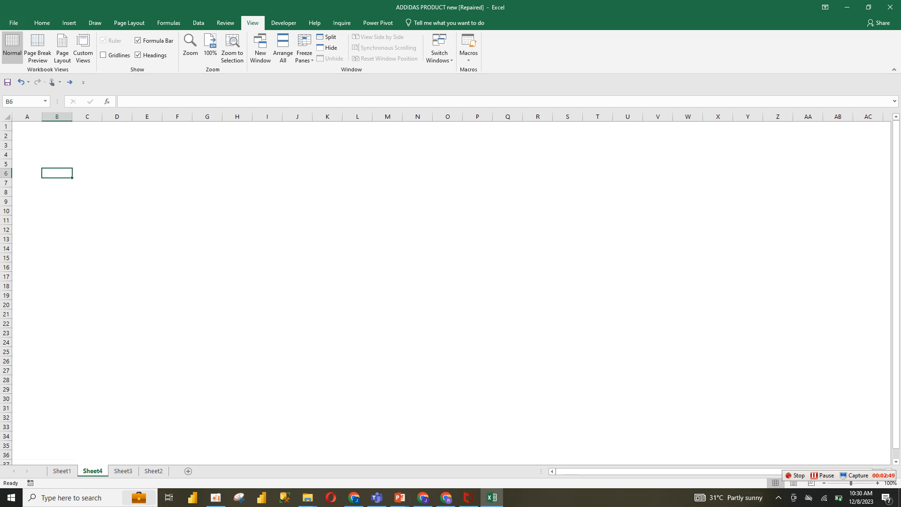
# Fill the range A1:W34 with a white background colour
pyautogui.click(69, 23)
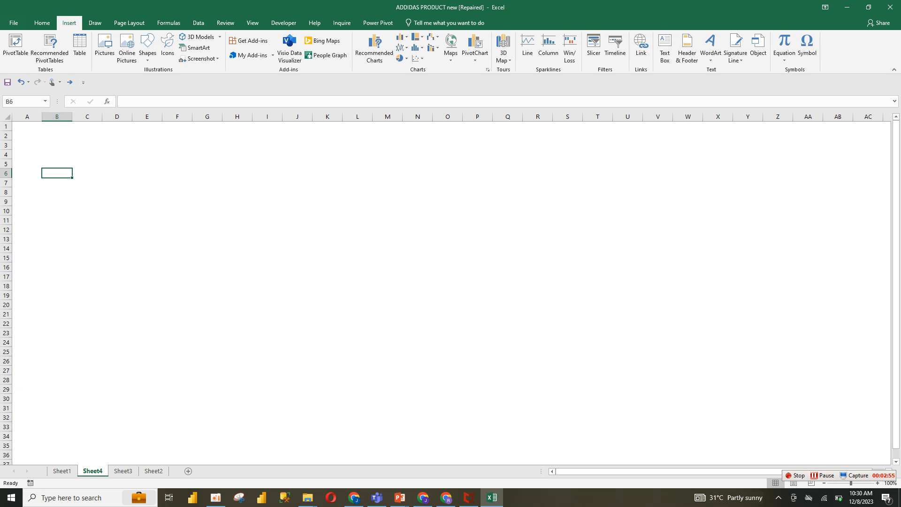
pyautogui.moveTo(27, 126)
pyautogui.mouseDown()
pyautogui.moveTo(399, 268)
pyautogui.moveTo(641, 311)
pyautogui.moveTo(730, 438)
pyautogui.moveTo(730, 464)
pyautogui.moveTo(730, 454)
pyautogui.moveTo(730, 463)
pyautogui.moveTo(700, 439)
pyautogui.mouseUp()
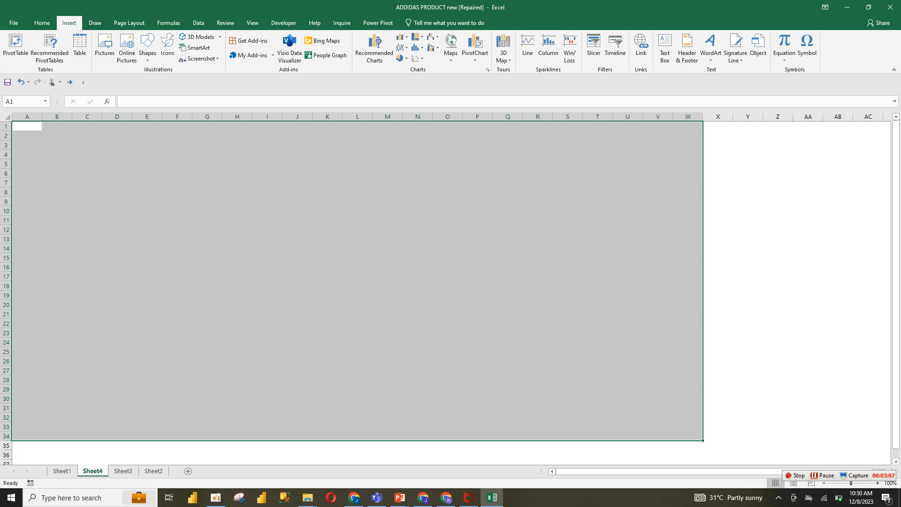
pyautogui.click(42, 23)
pyautogui.click(150, 55)
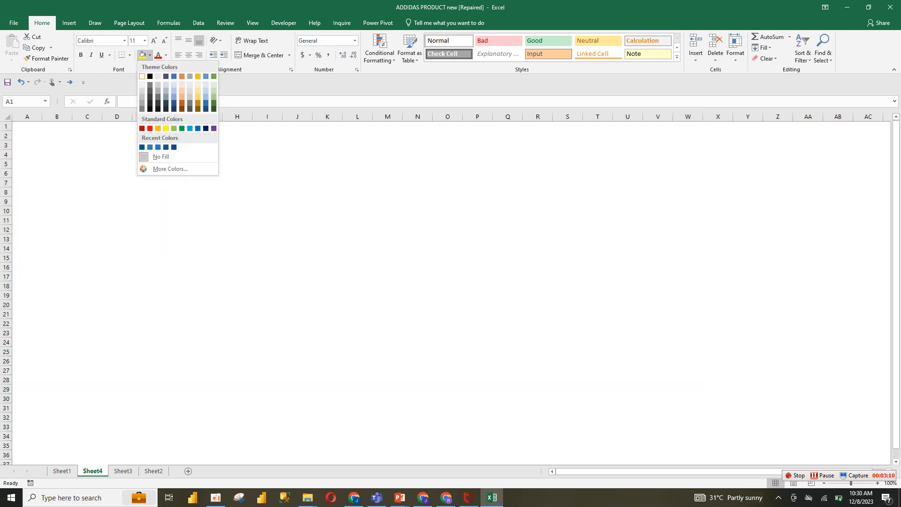
pyautogui.click(141, 76)
pyautogui.click(448, 276)
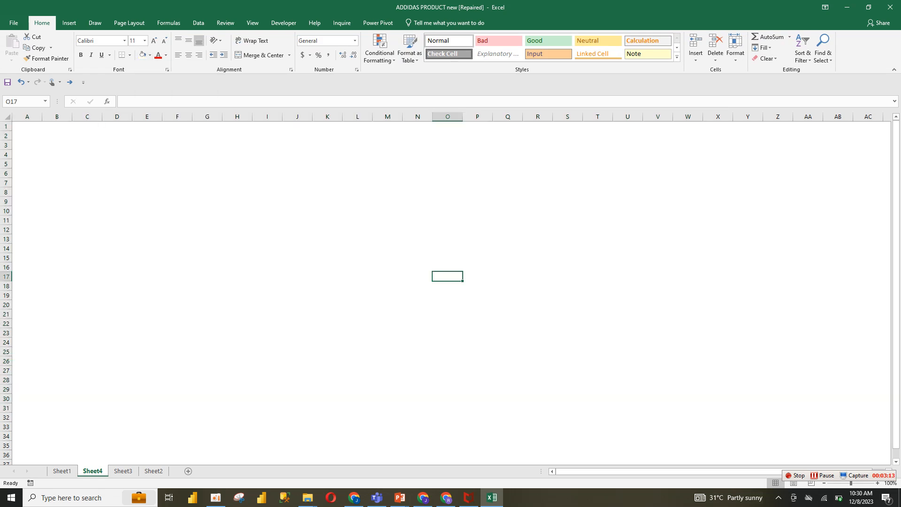
pyautogui.moveTo(27, 126); pyautogui.dragTo(688, 455)
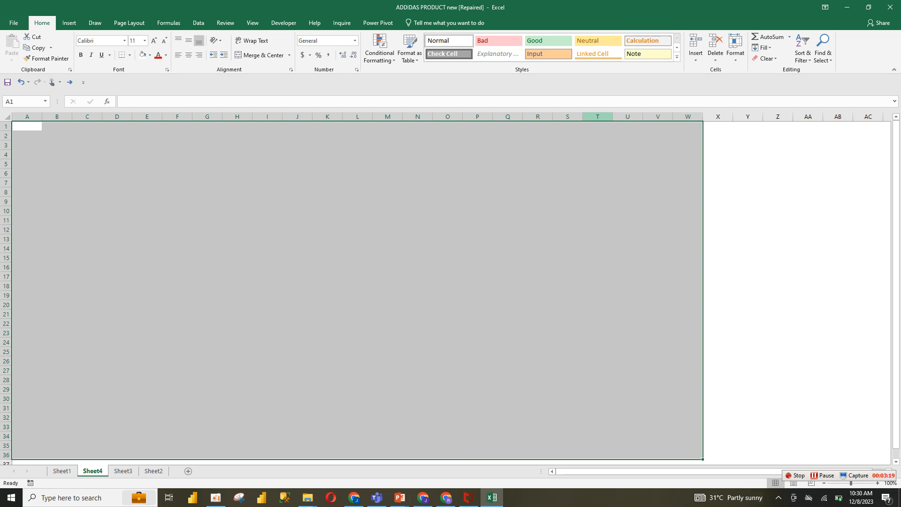
pyautogui.click(597, 117)
pyautogui.click(297, 229)
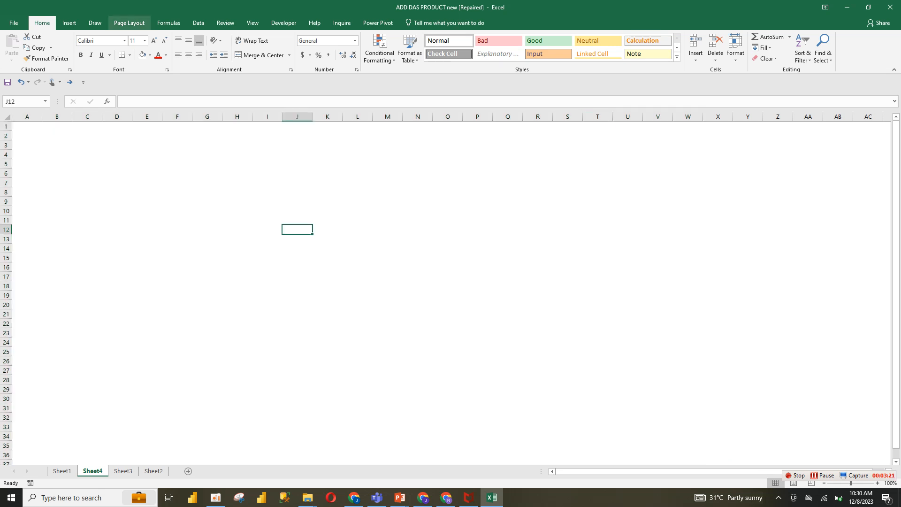
pyautogui.click(69, 23)
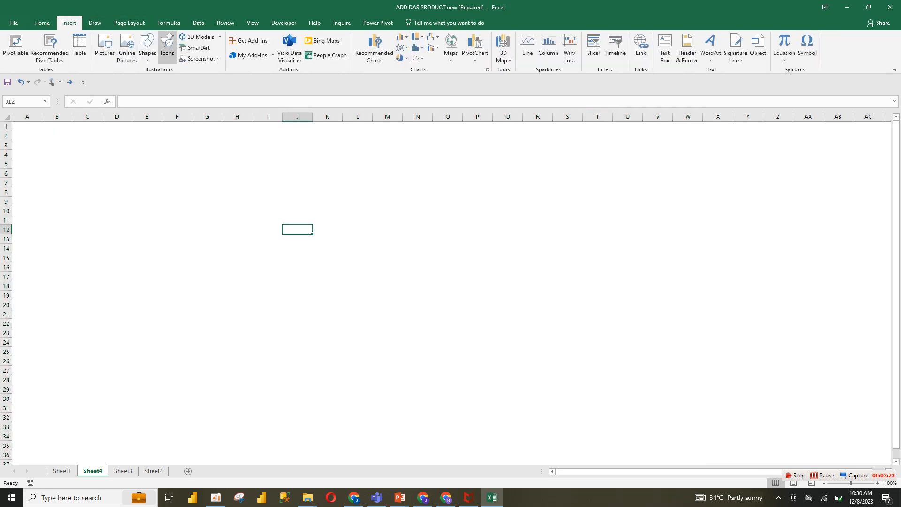
pyautogui.click(147, 47)
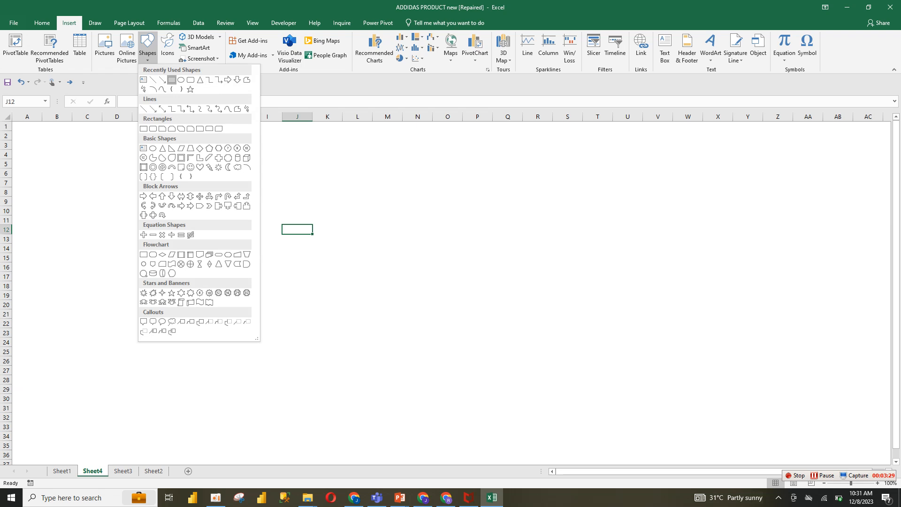
pyautogui.click(171, 80)
pyautogui.moveTo(201, 176)
pyautogui.mouseDown()
pyautogui.moveTo(358, 240)
pyautogui.moveTo(308, 228)
pyautogui.mouseUp()
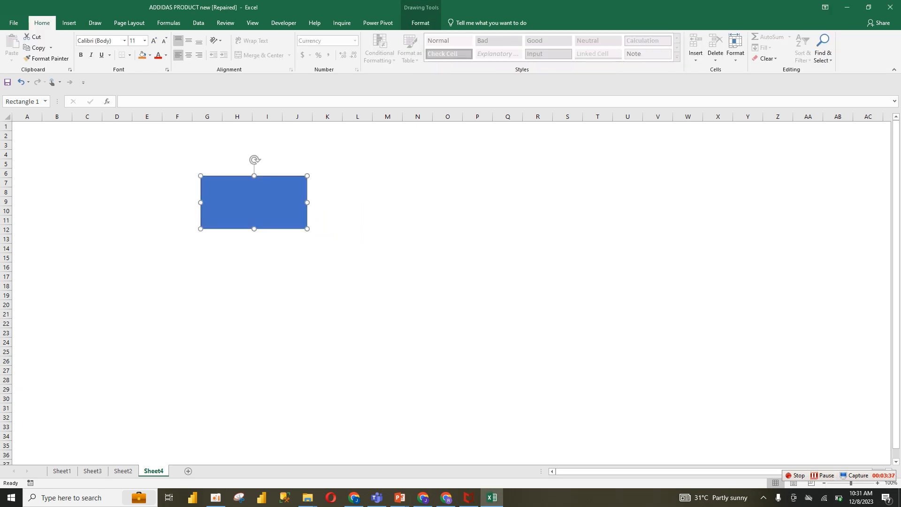
pyautogui.press('Delete')
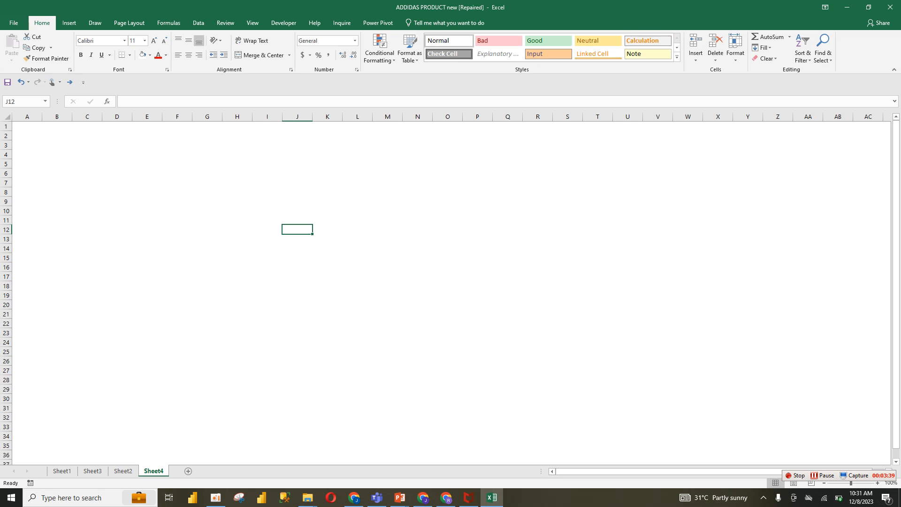
# Inspect the logo on the existing dashboard sheet and return to the new sheet
pyautogui.click(123, 471)
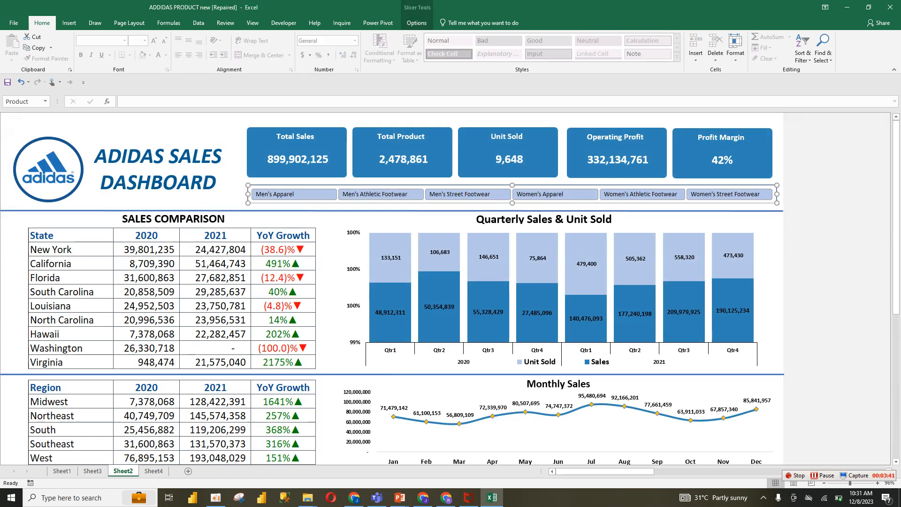
pyautogui.click(49, 169)
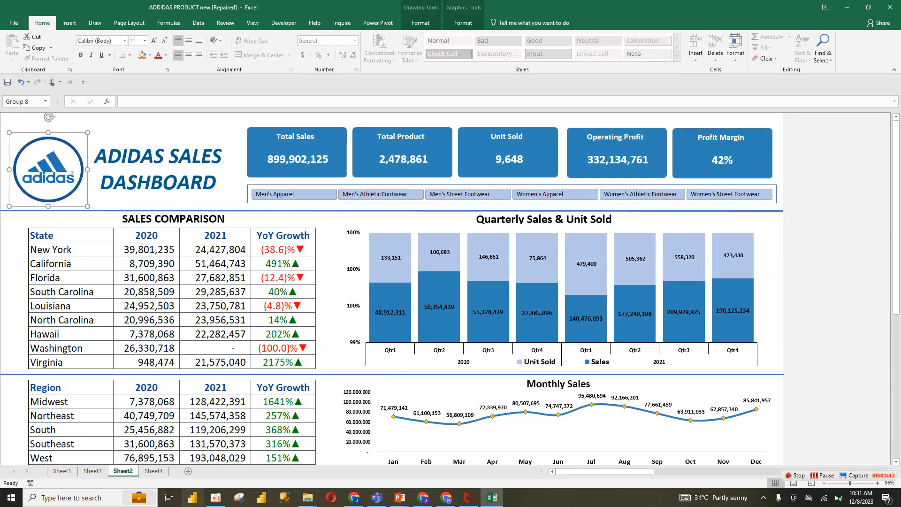
pyautogui.click(154, 470)
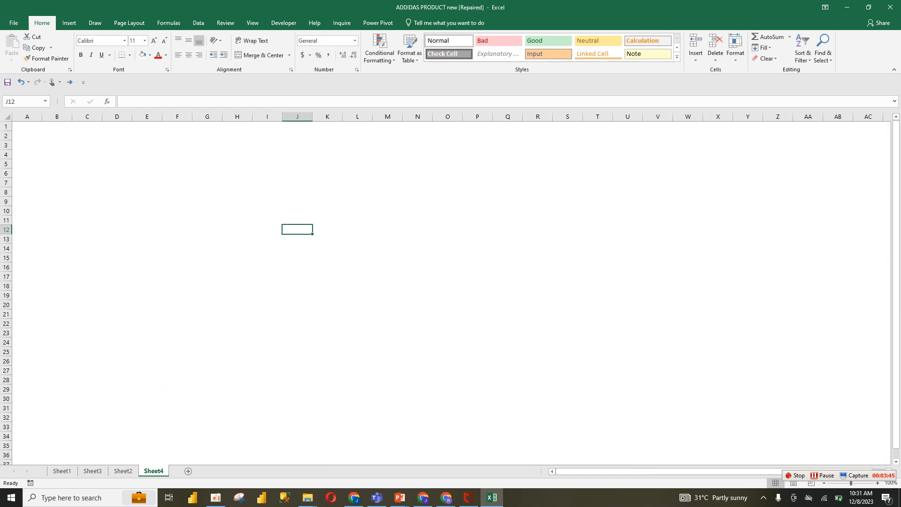
# Copy the blue Adidas logo image from the Google Images results in the browser
pyautogui.click(354, 498)
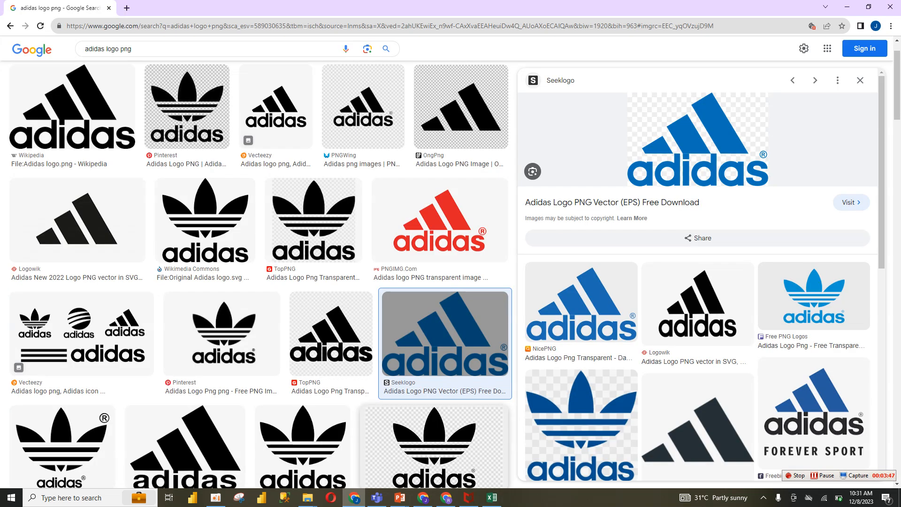
pyautogui.rightClick(686, 146)
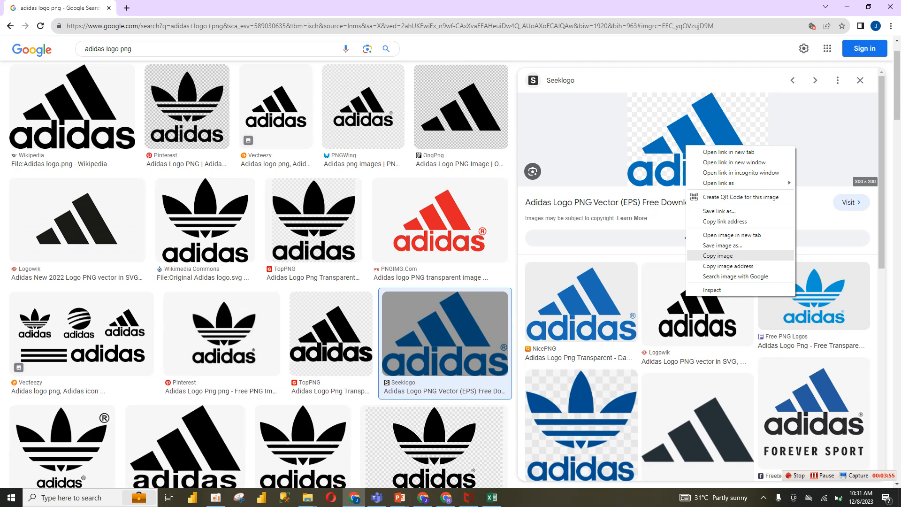
pyautogui.click(718, 255)
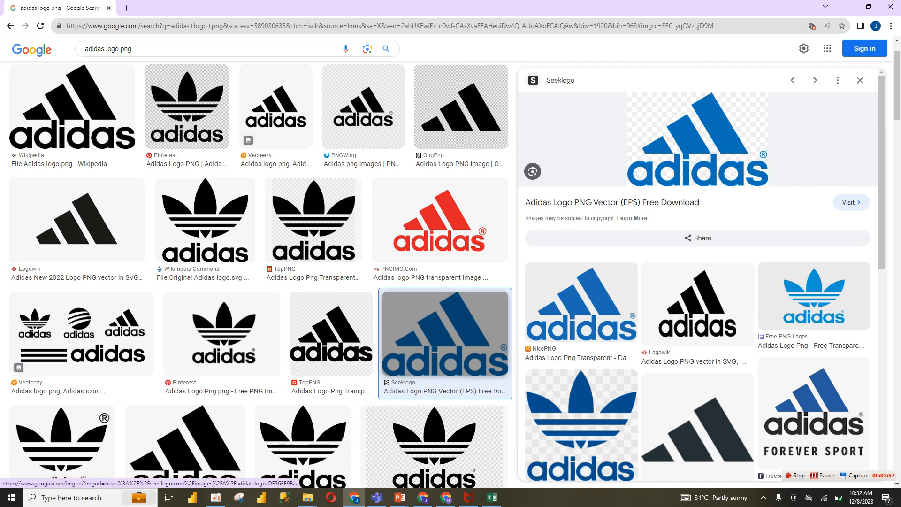
# Paste the copied Adidas logo onto the new sheet near cell J11
pyautogui.click(354, 498)
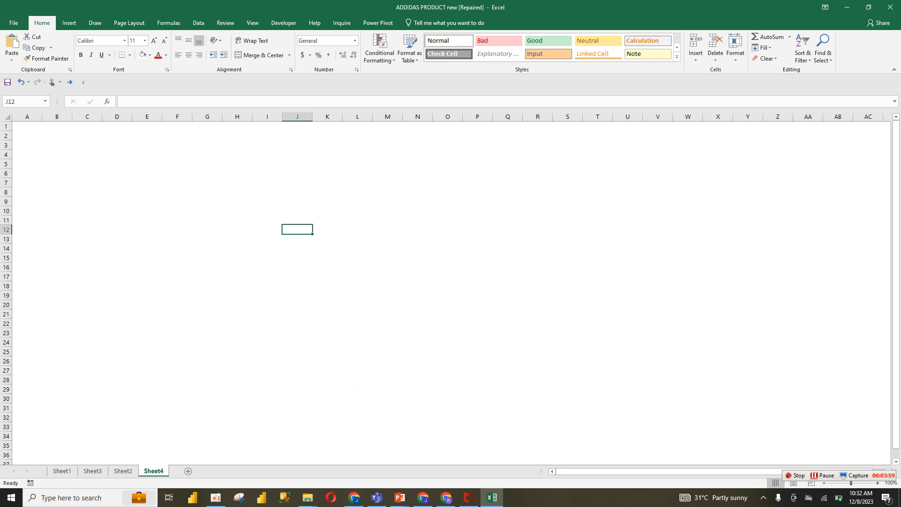
pyautogui.rightClick(310, 219)
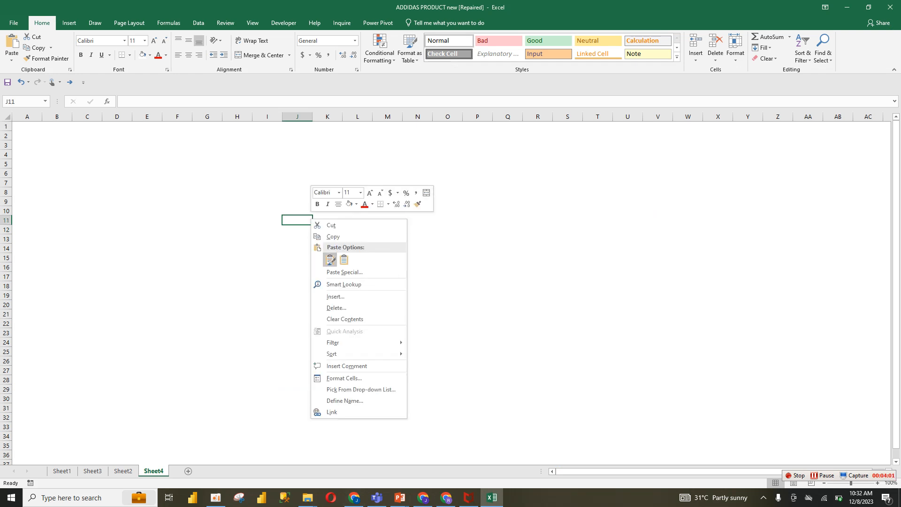
pyautogui.click(330, 260)
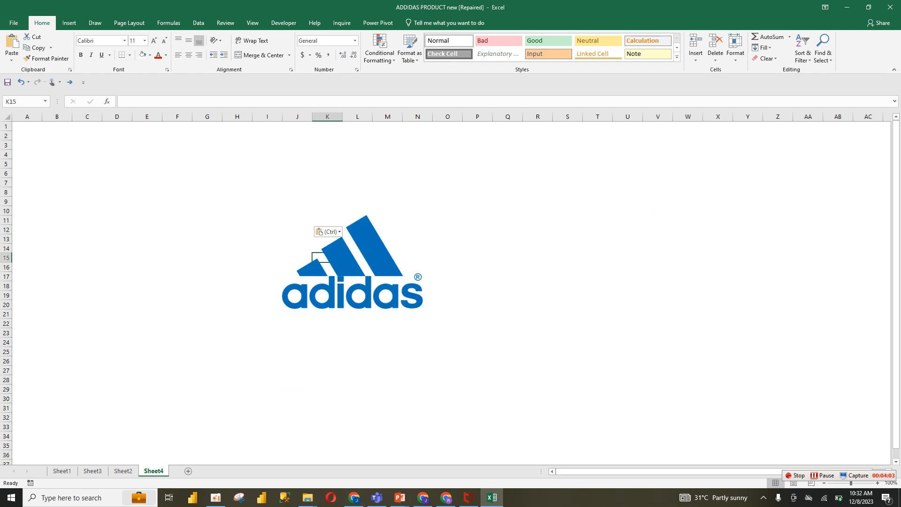
# Move the pasted Adidas logo to around columns M–O and shrink it to span roughly rows 6–12
pyautogui.moveTo(352, 262); pyautogui.dragTo(458, 225)
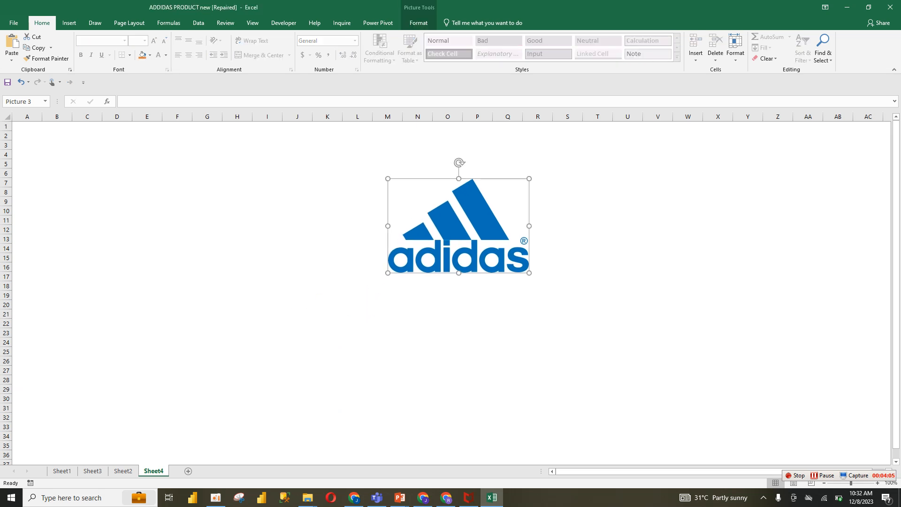
pyautogui.moveTo(529, 272); pyautogui.dragTo(469, 233)
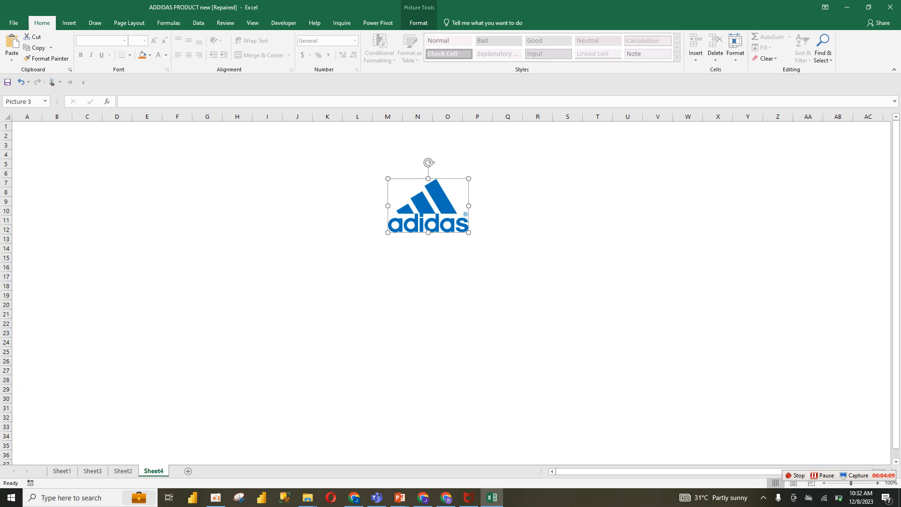
pyautogui.click(69, 22)
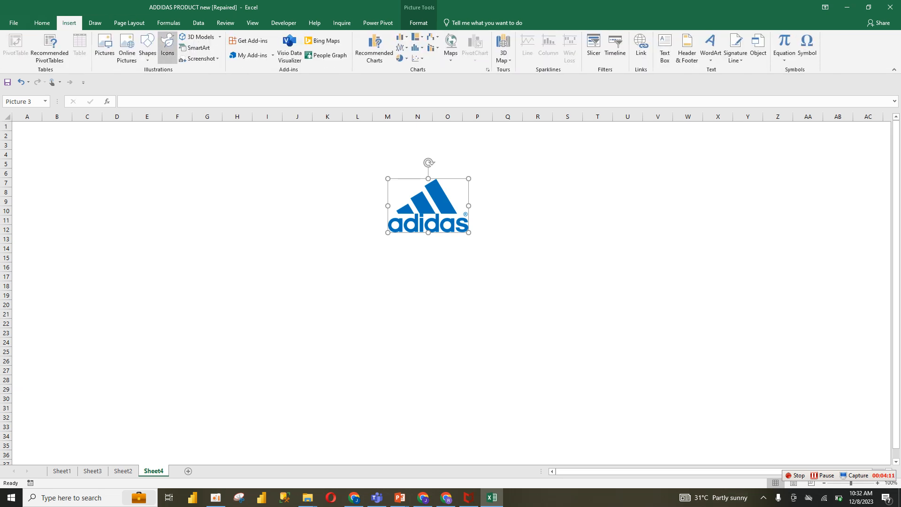
pyautogui.click(148, 47)
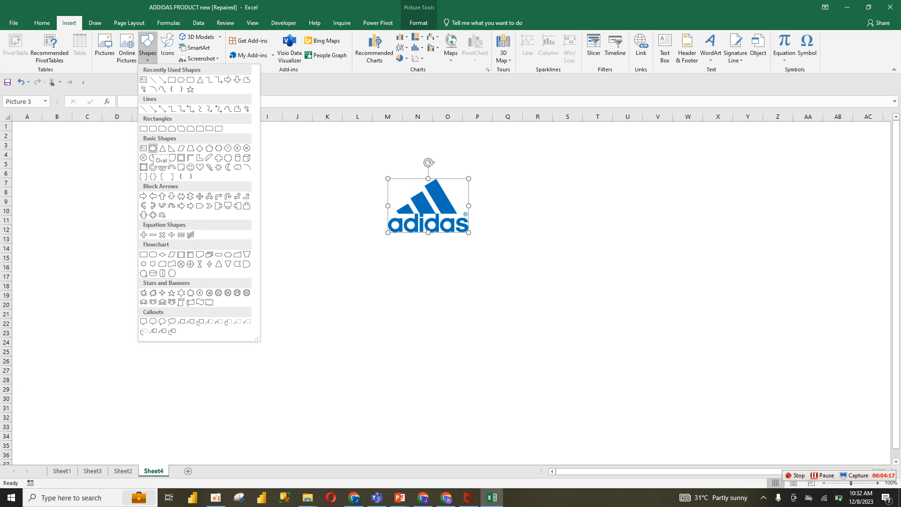
pyautogui.click(153, 148)
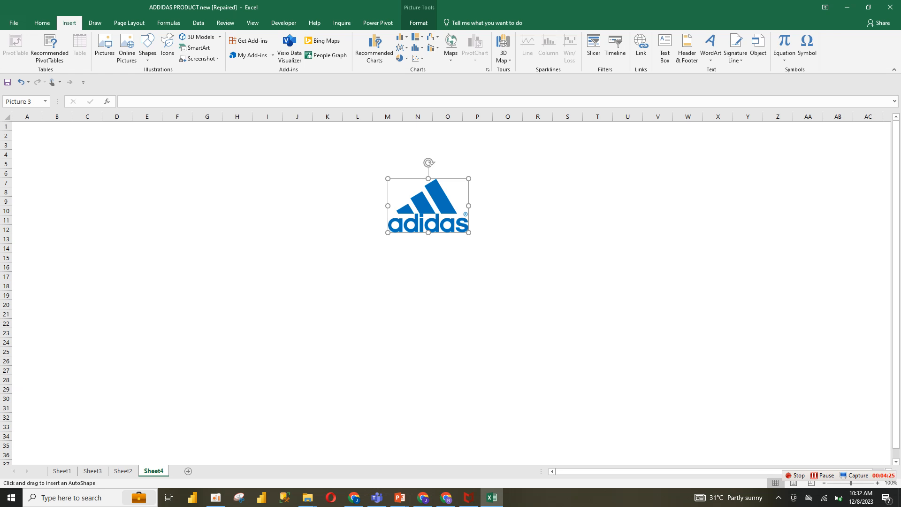
pyautogui.moveTo(147, 157)
pyautogui.mouseDown()
pyautogui.moveTo(208, 218)
pyautogui.moveTo(175, 186)
pyautogui.moveTo(193, 204)
pyautogui.moveTo(188, 198)
pyautogui.mouseUp()
pyautogui.moveTo(147, 160); pyautogui.dragTo(180, 224)
pyautogui.press('Delete')
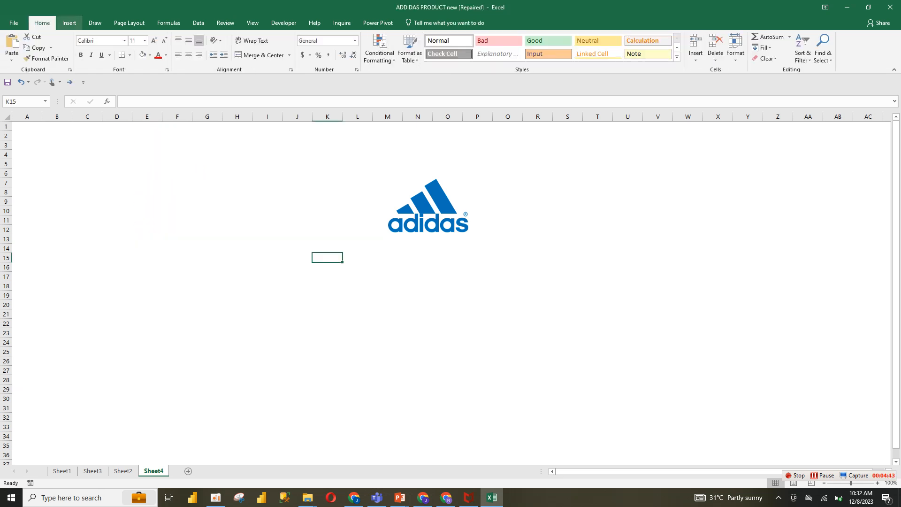
pyautogui.click(69, 23)
pyautogui.click(148, 47)
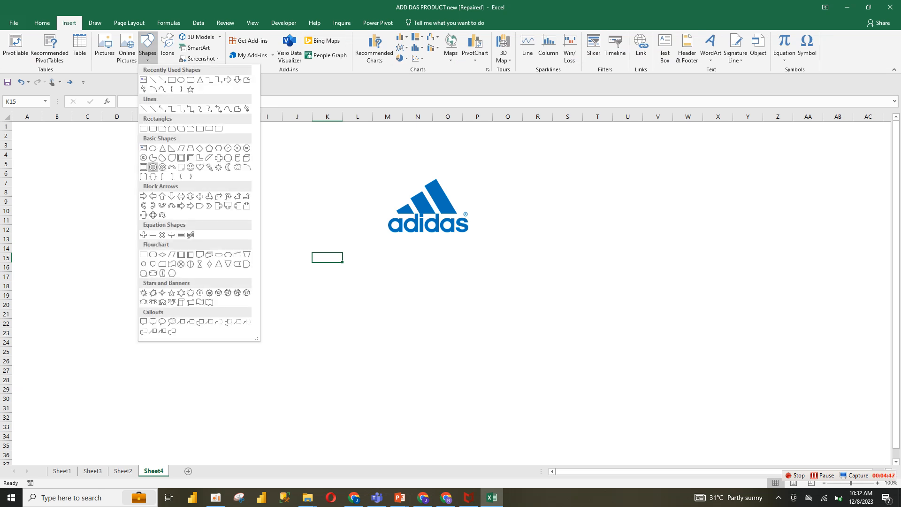
pyautogui.click(153, 167)
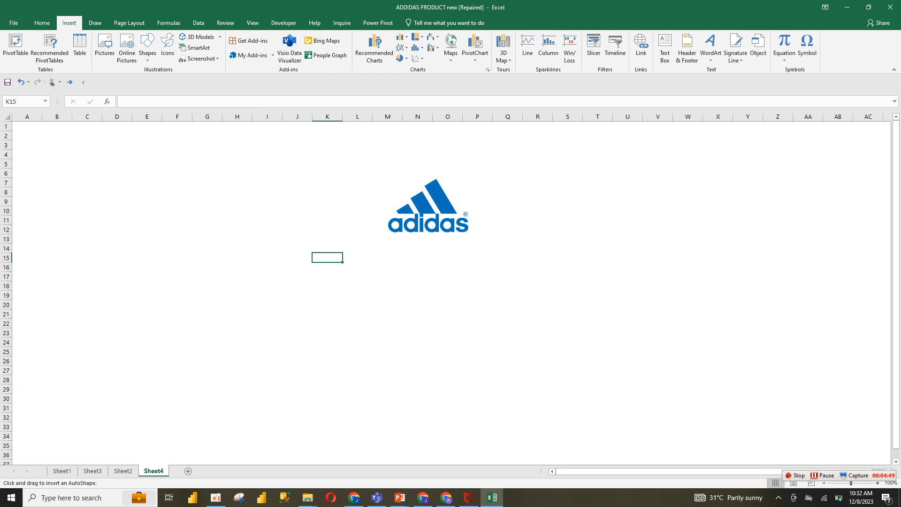
pyautogui.click(151, 167)
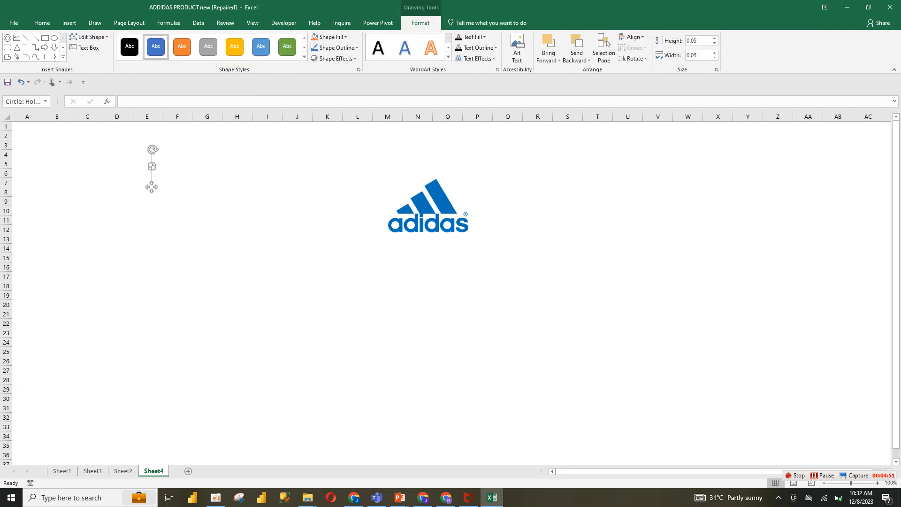
pyautogui.press('Escape')
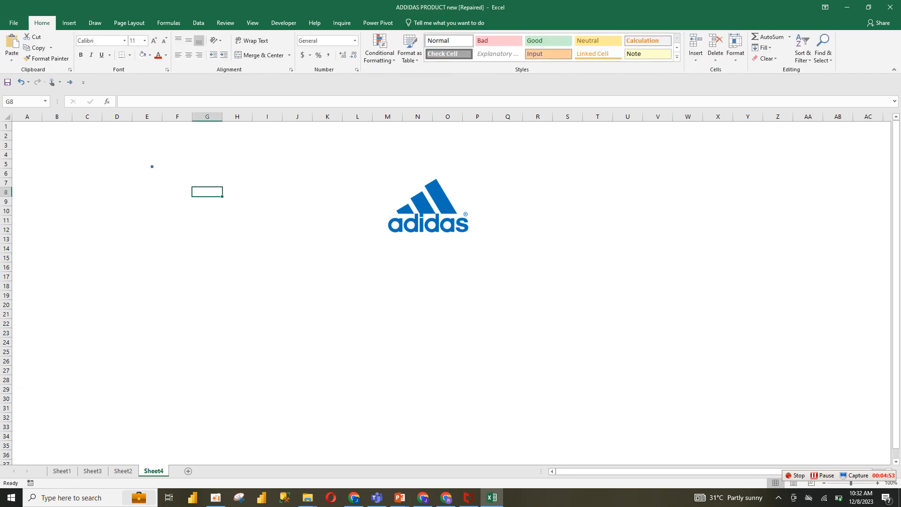
pyautogui.click(152, 167)
pyautogui.moveTo(153, 168); pyautogui.dragTo(229, 244)
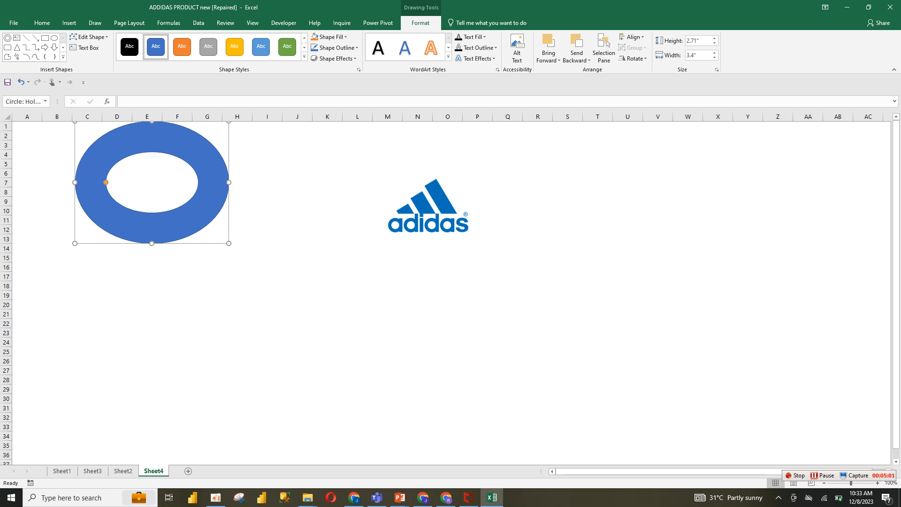
pyautogui.press('Delete')
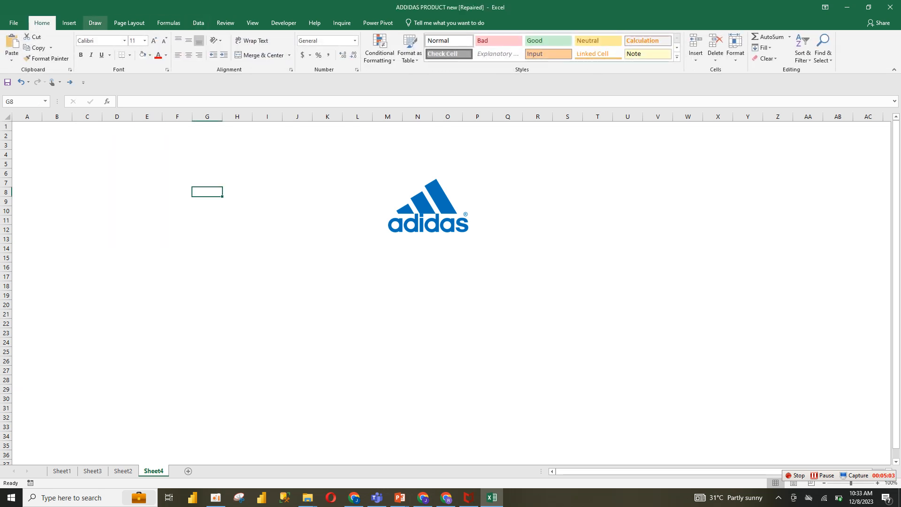
pyautogui.click(69, 23)
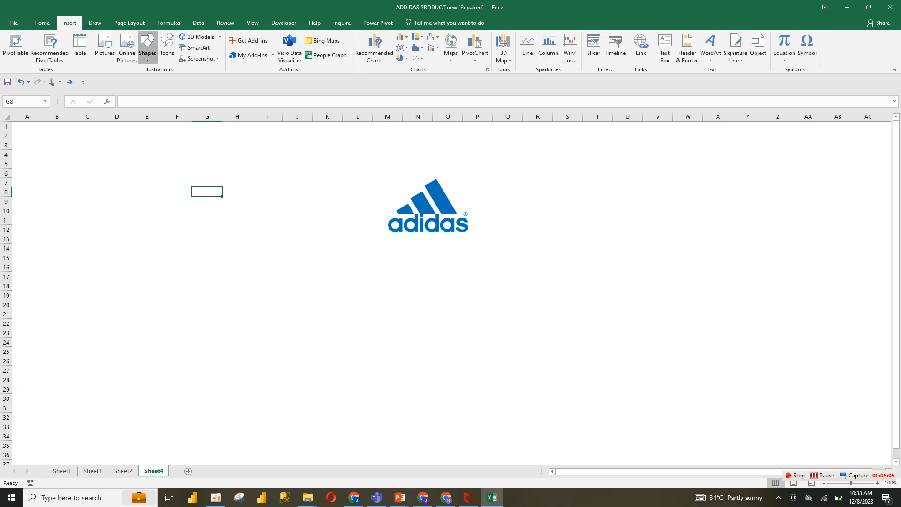
pyautogui.click(147, 47)
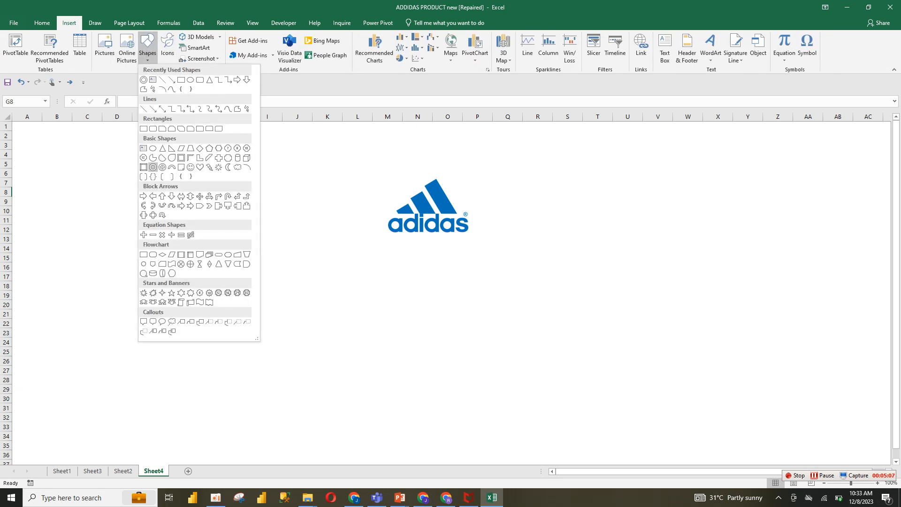
pyautogui.click(153, 167)
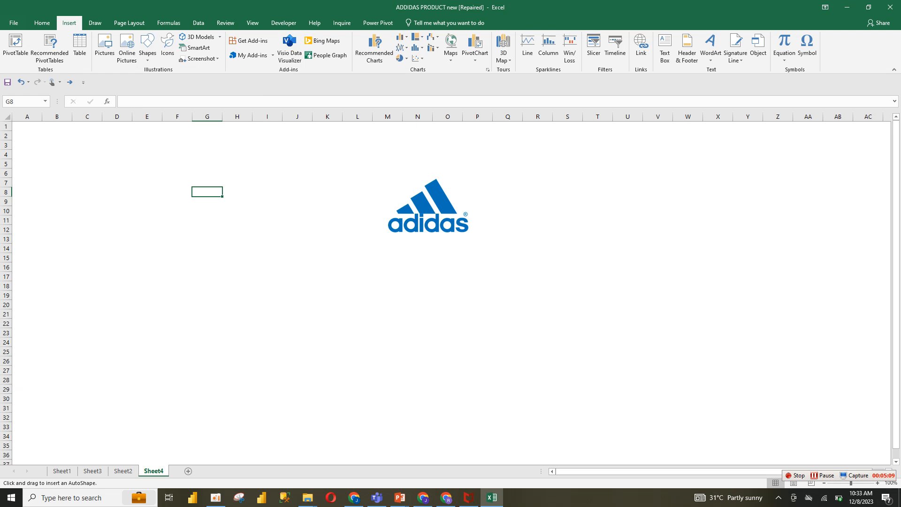
pyautogui.moveTo(153, 168); pyautogui.dragTo(189, 199)
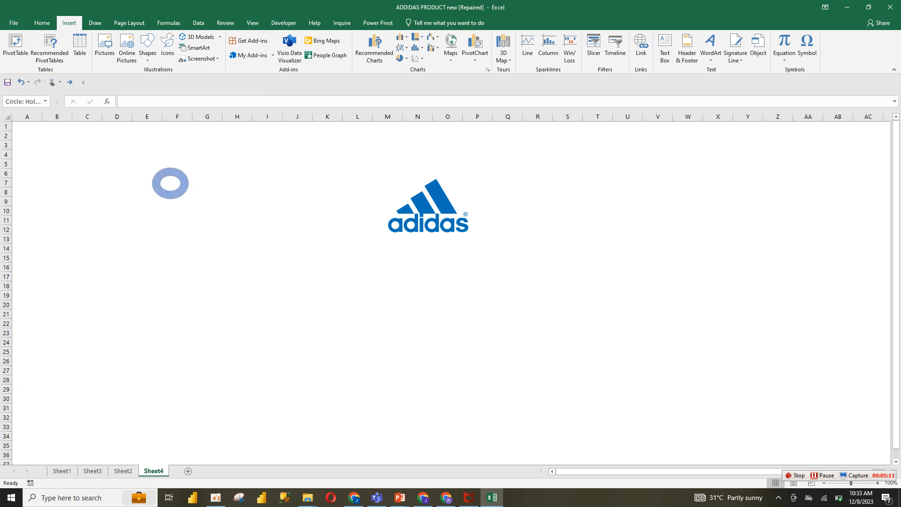
pyautogui.hotkey('ctrl', 'z')
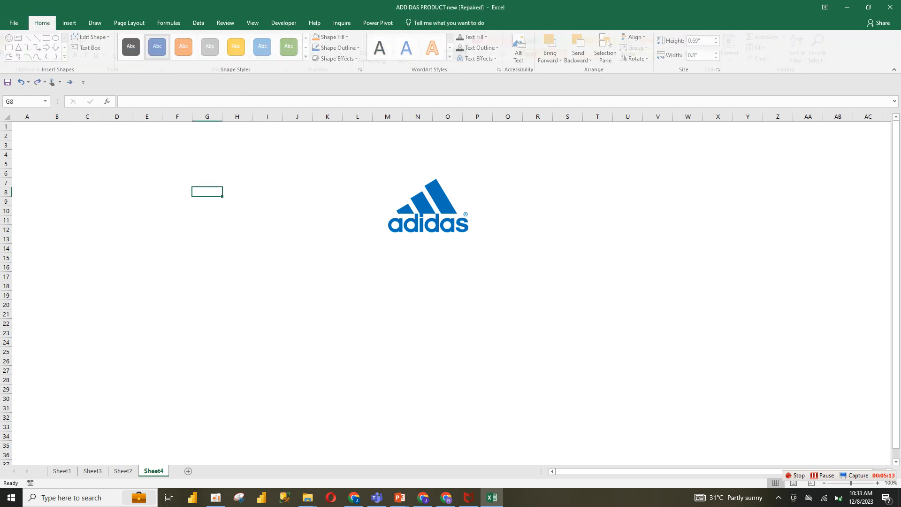
# Draw a Circle: Hollow shape about 3.32 by 3.4 inches over columns D–I, rows 8–24, and thin its ring
pyautogui.click(69, 23)
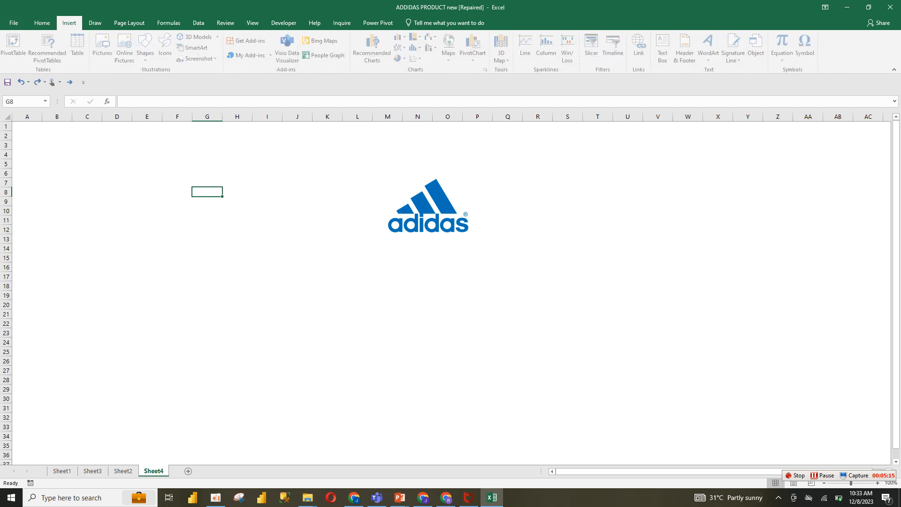
pyautogui.click(147, 47)
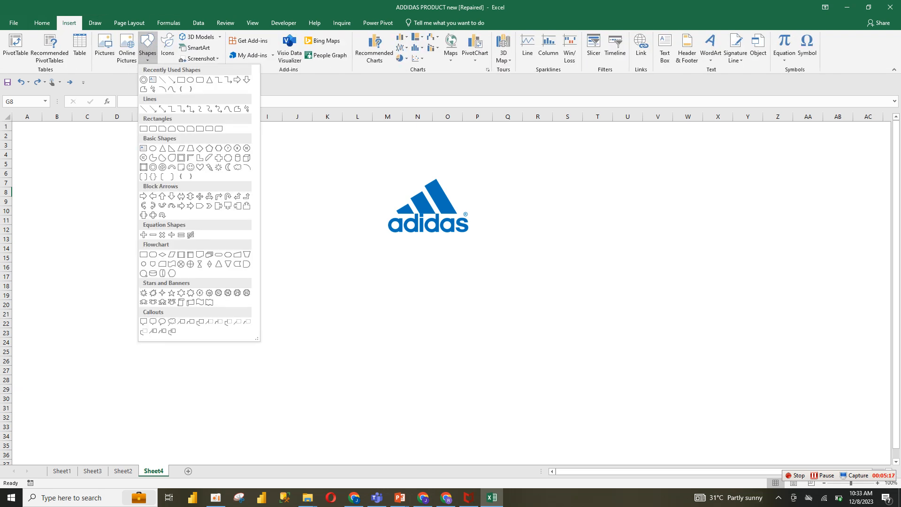
pyautogui.click(154, 167)
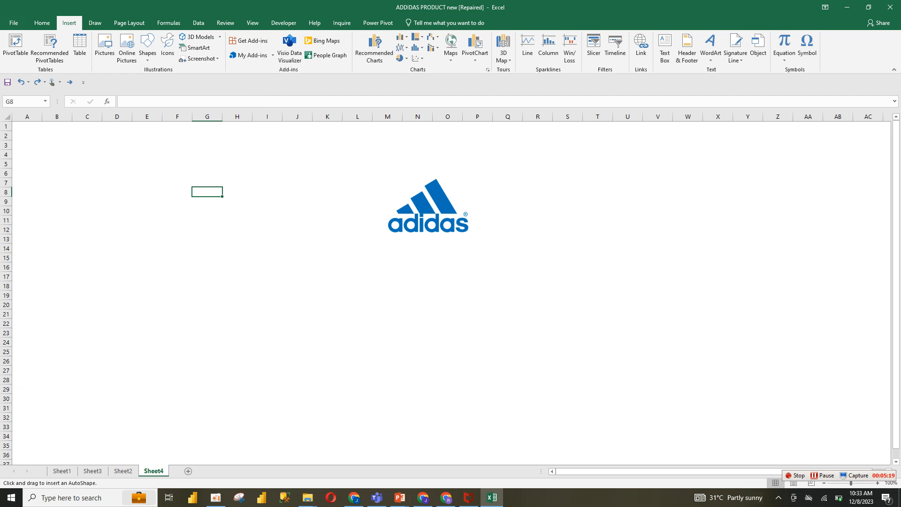
pyautogui.moveTo(130, 196); pyautogui.dragTo(207, 271)
pyautogui.moveTo(170, 236); pyautogui.dragTo(237, 308)
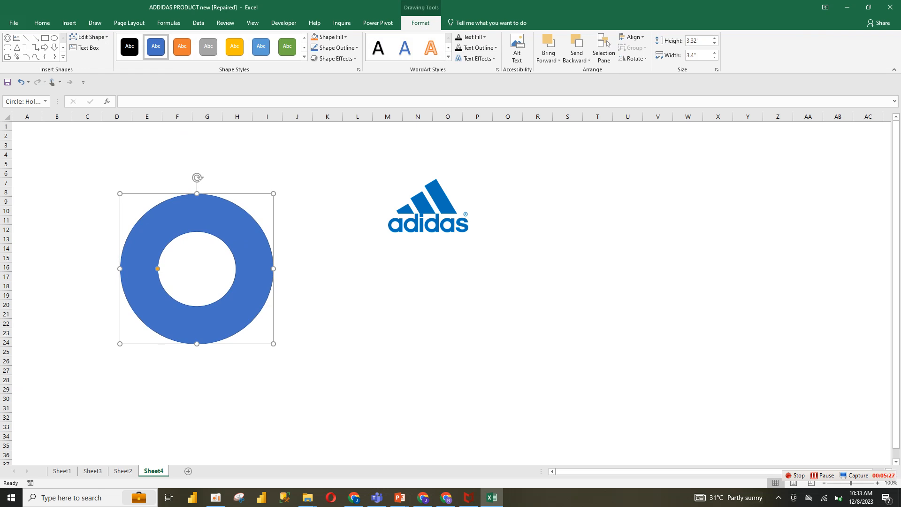
pyautogui.moveTo(157, 269); pyautogui.dragTo(124, 269)
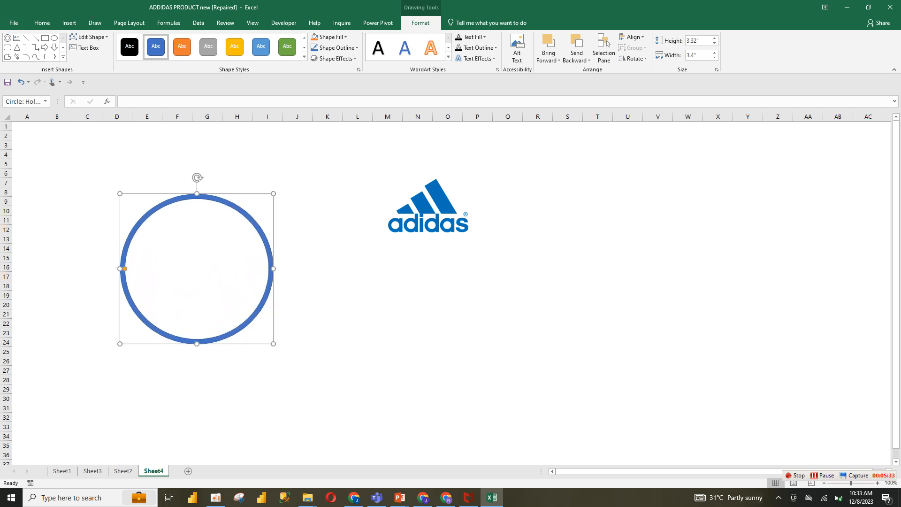
# Move the Adidas logo into the centre of the hollow circle
pyautogui.click(429, 207)
pyautogui.moveTo(429, 206); pyautogui.dragTo(200, 258)
pyautogui.click(270, 255)
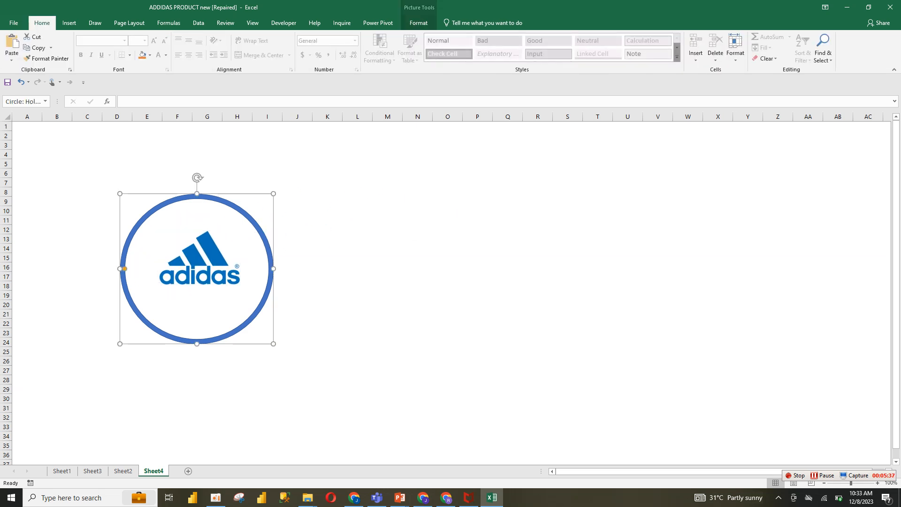
# Recolour the ring with a recent blue shape fill and adjust its shape outline
pyautogui.click(69, 22)
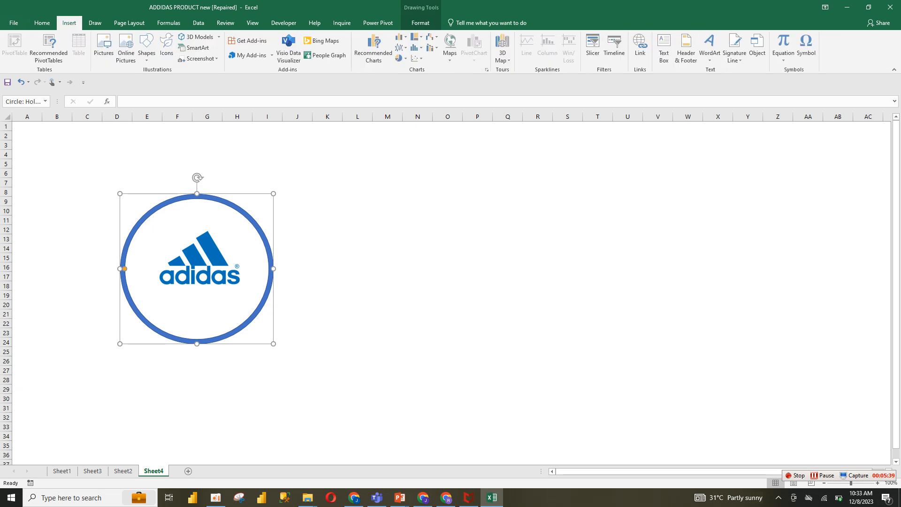
pyautogui.click(42, 23)
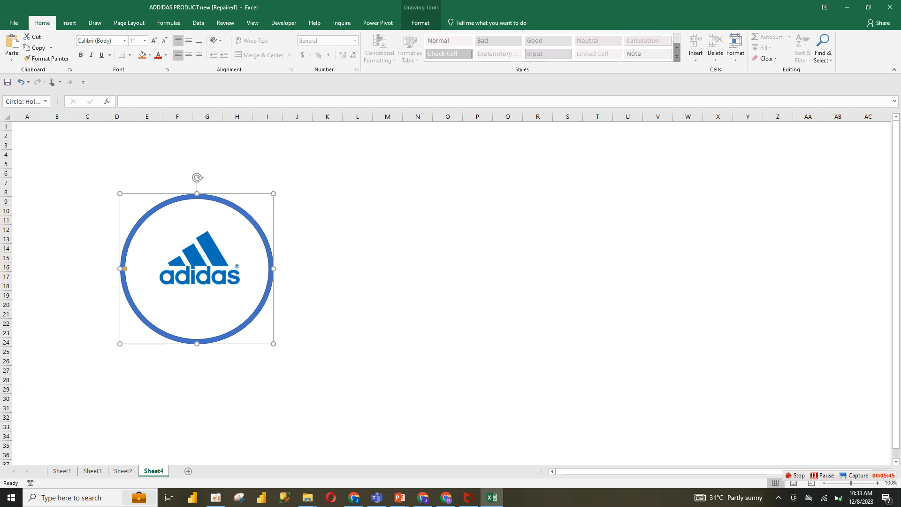
pyautogui.click(421, 22)
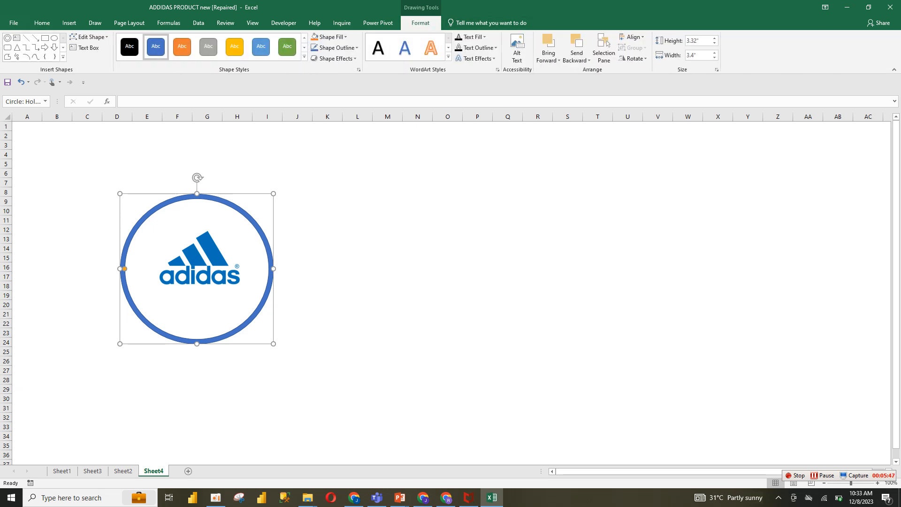
pyautogui.click(328, 37)
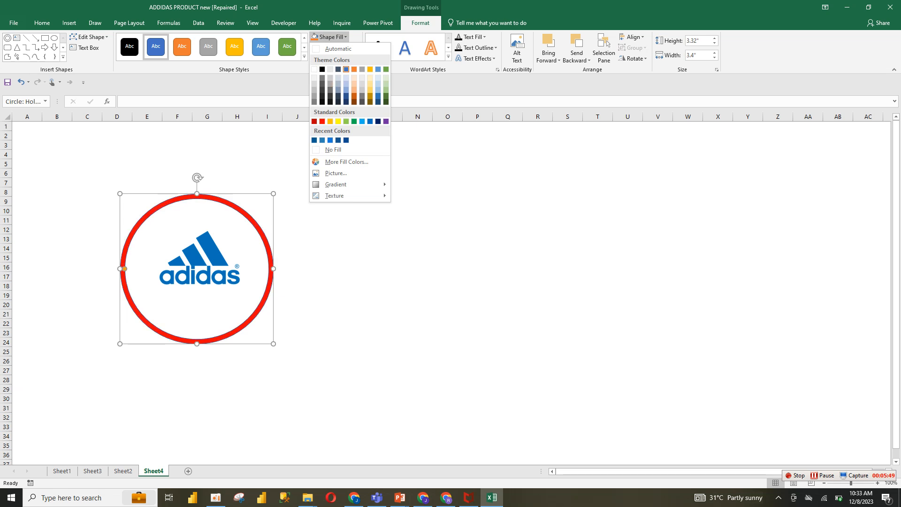
pyautogui.click(322, 140)
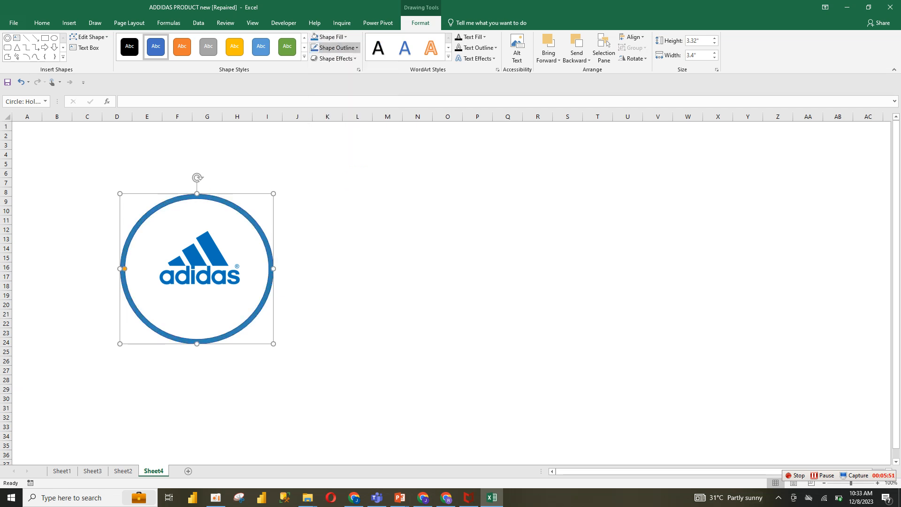
pyautogui.click(335, 47)
pyautogui.click(338, 161)
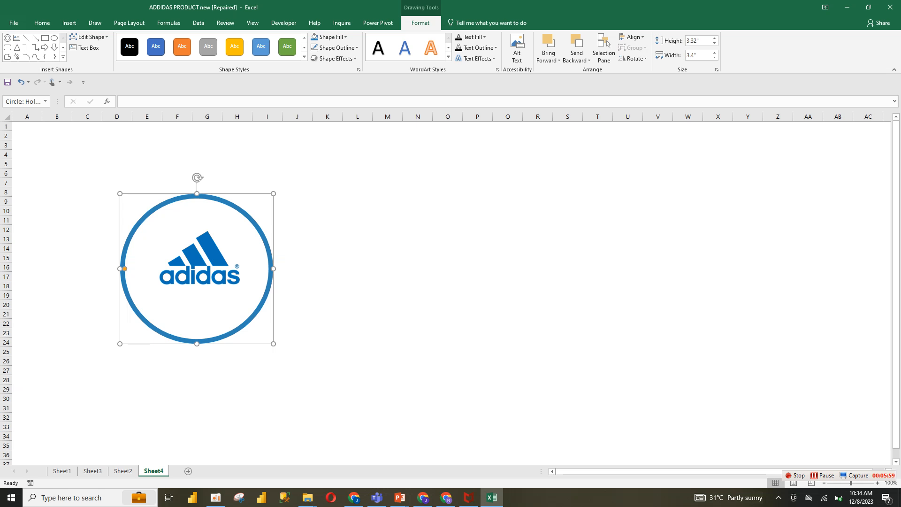
# Select both the logo and the ring and group them into one object
pyautogui.keyDown('ctrl'); pyautogui.click(201, 259); pyautogui.keyUp('ctrl')
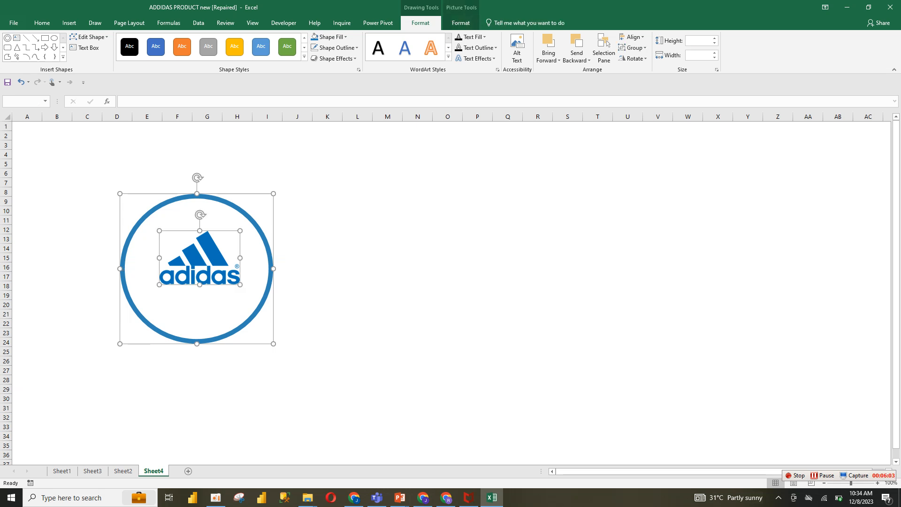
pyautogui.rightClick(274, 192)
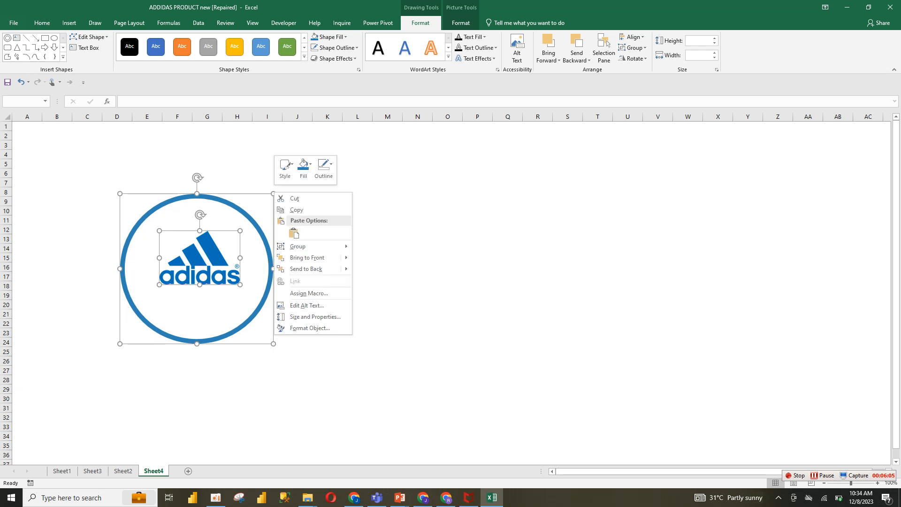
pyautogui.moveTo(320, 247)
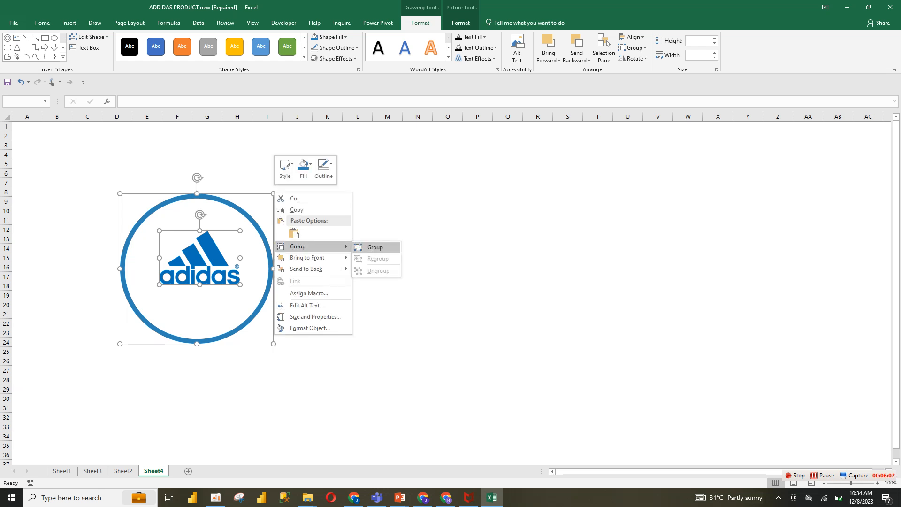
pyautogui.click(376, 247)
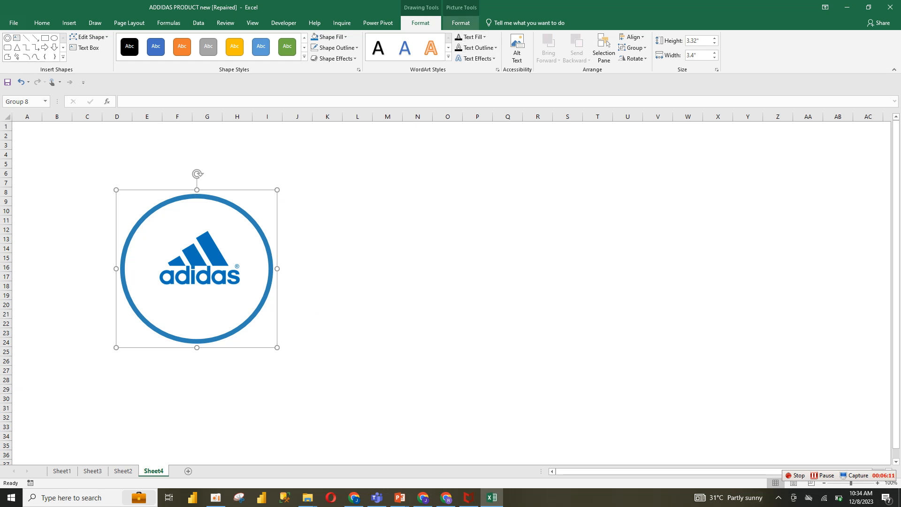
# Shrink the grouped logo badge to about 1.72 by 1.76 inches
pyautogui.click(461, 23)
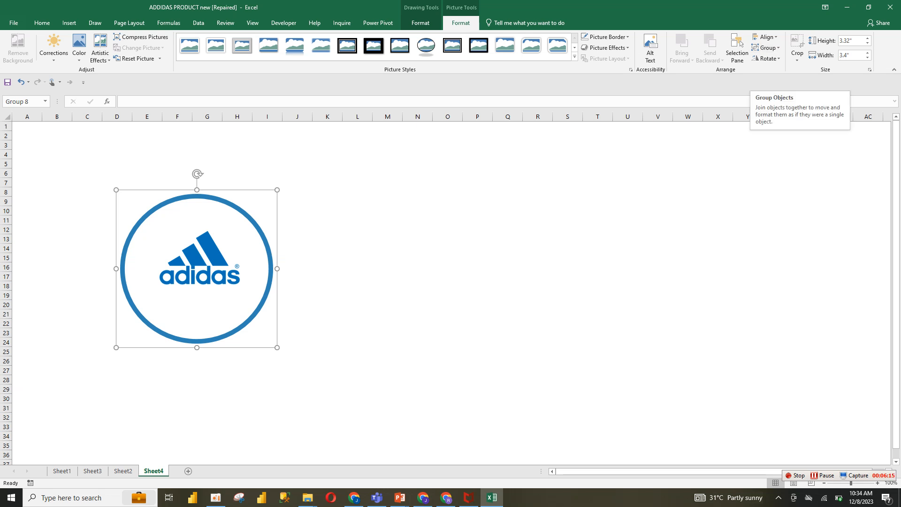
pyautogui.moveTo(277, 347); pyautogui.dragTo(240, 311)
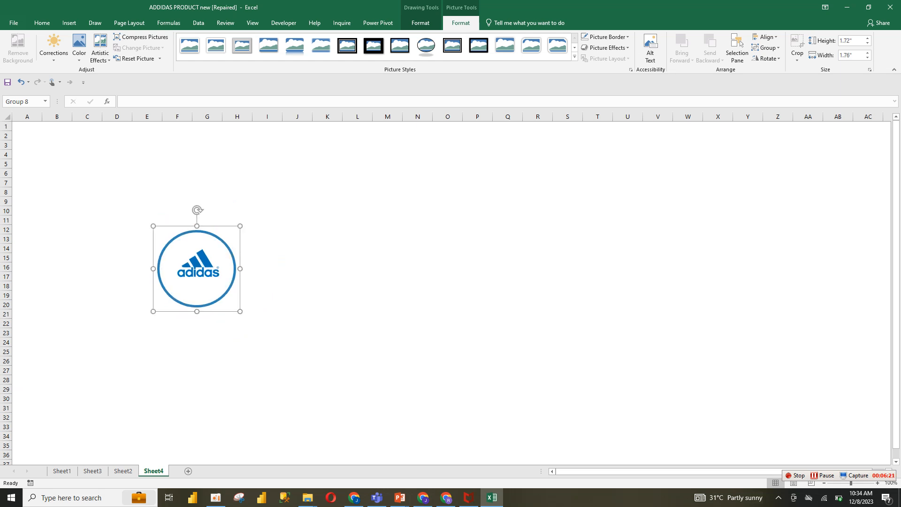
# Move the logo badge to the sheet's top-left corner and enlarge the inner Adidas logo to about 0.91 by 1.36 inches
pyautogui.moveTo(196, 268); pyautogui.dragTo(55, 164)
pyautogui.click(58, 162)
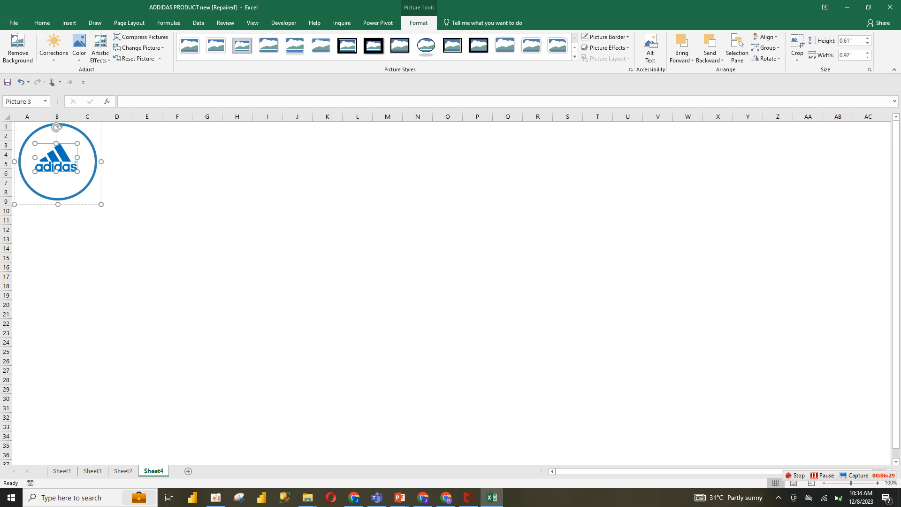
pyautogui.moveTo(78, 172); pyautogui.dragTo(87, 178)
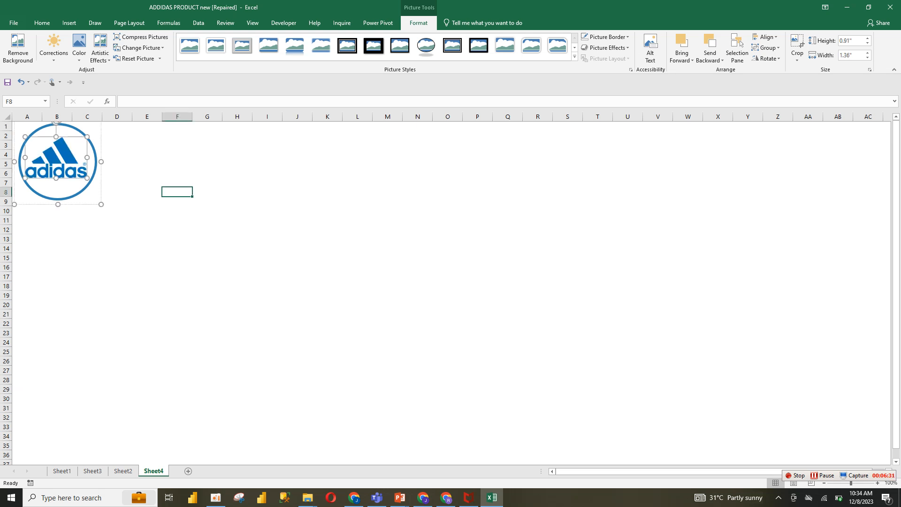
pyautogui.click(177, 192)
# Nudge the Adidas logo slightly right to centre it inside the ring
pyautogui.click(57, 162)
pyautogui.click(57, 162)
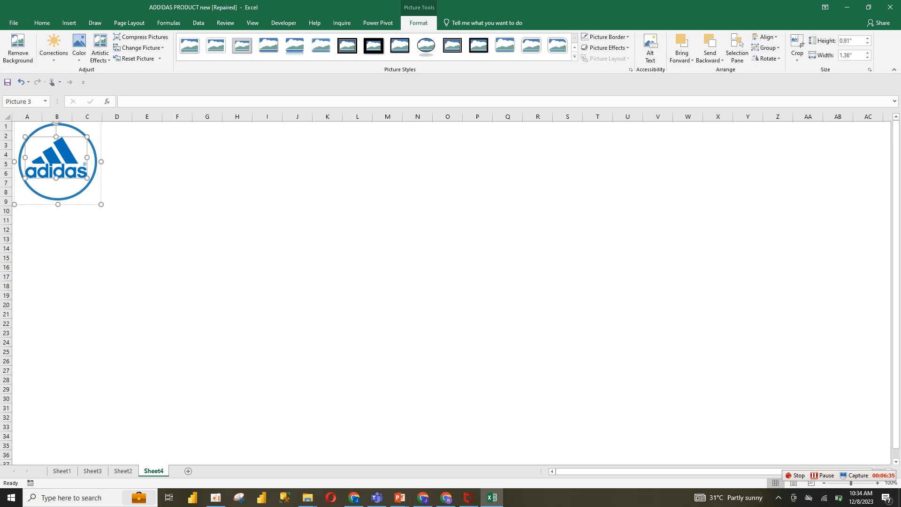
pyautogui.press('Right')
pyautogui.press('Right')
pyautogui.press('Right')
pyautogui.press('Right')
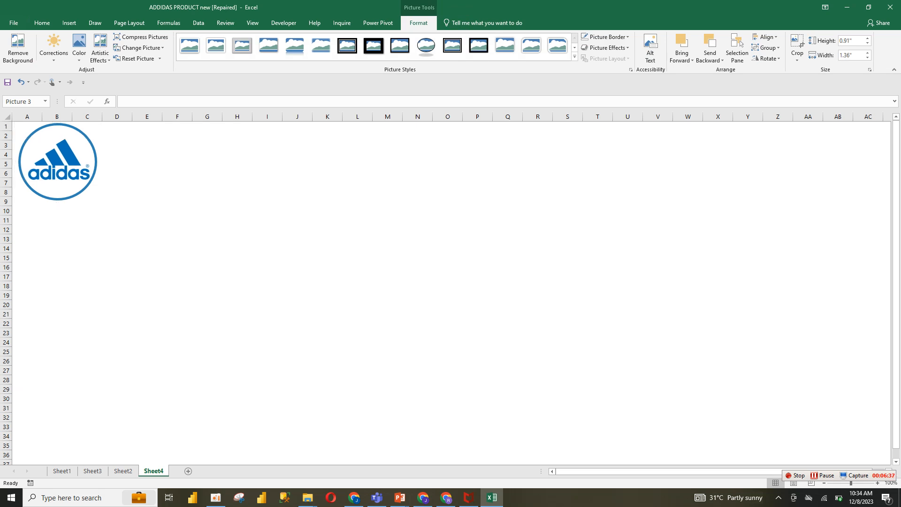
pyautogui.click(147, 173)
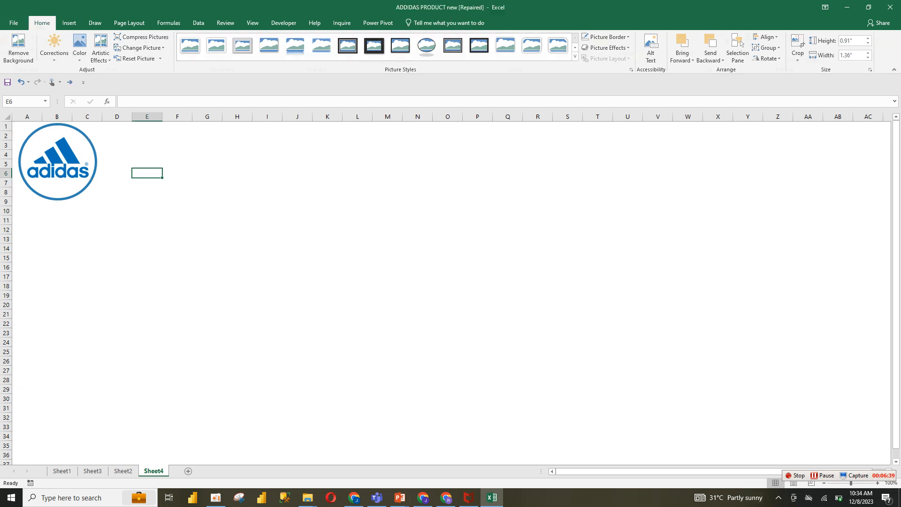
pyautogui.click(94, 193)
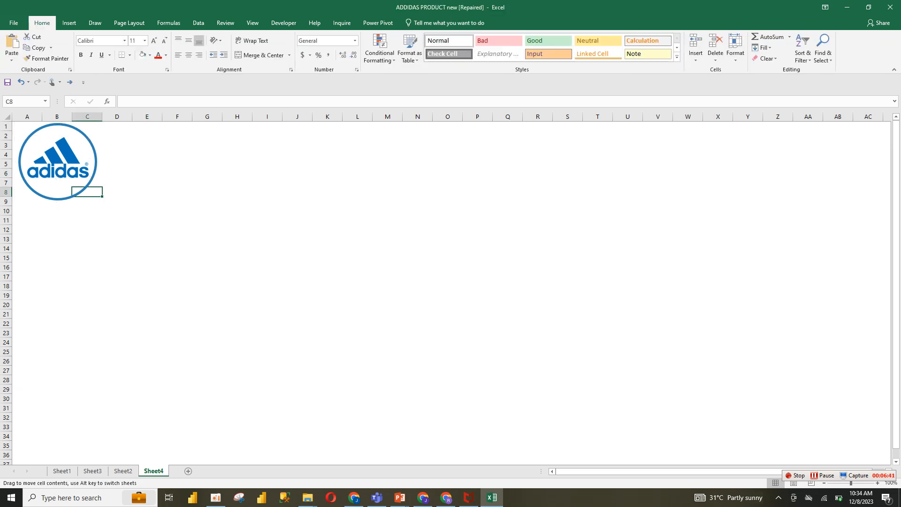
# Check the reference dashboard, then insert a text box beside the logo reading ADIDAS SALES DASHBOARD
pyautogui.click(123, 471)
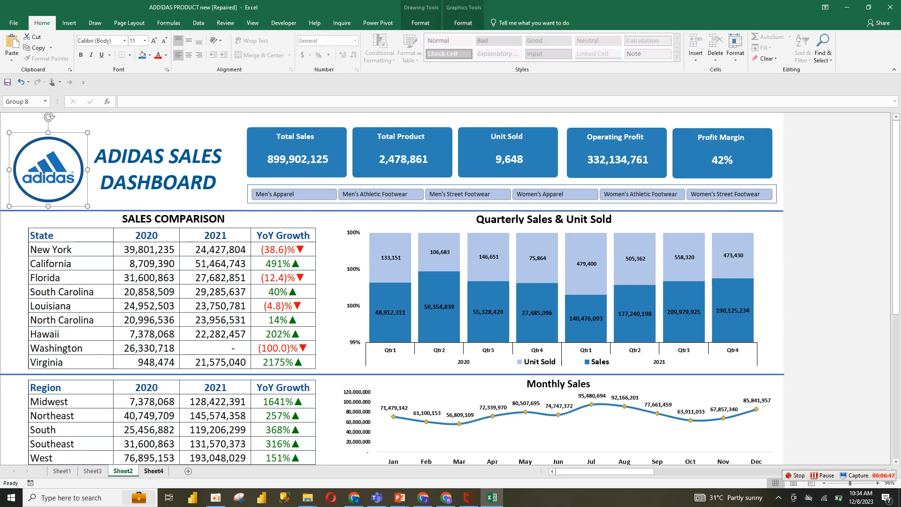
pyautogui.click(154, 471)
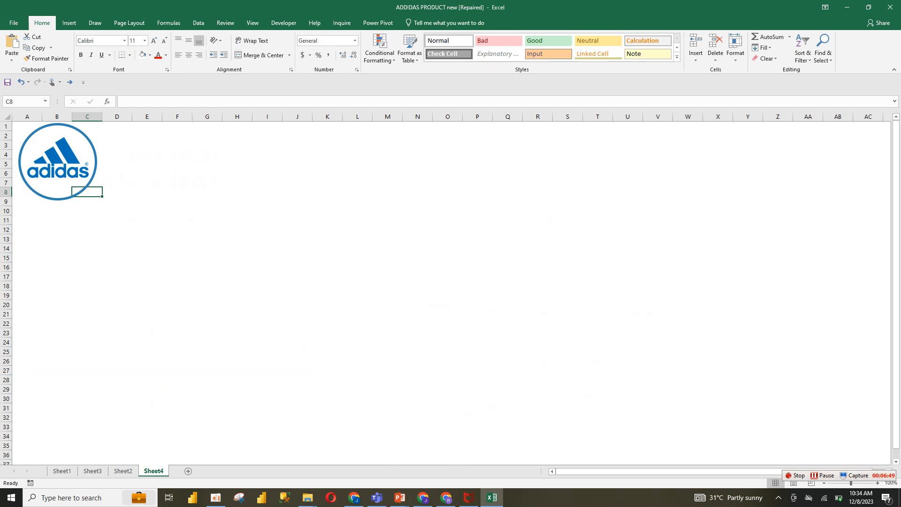
pyautogui.click(69, 23)
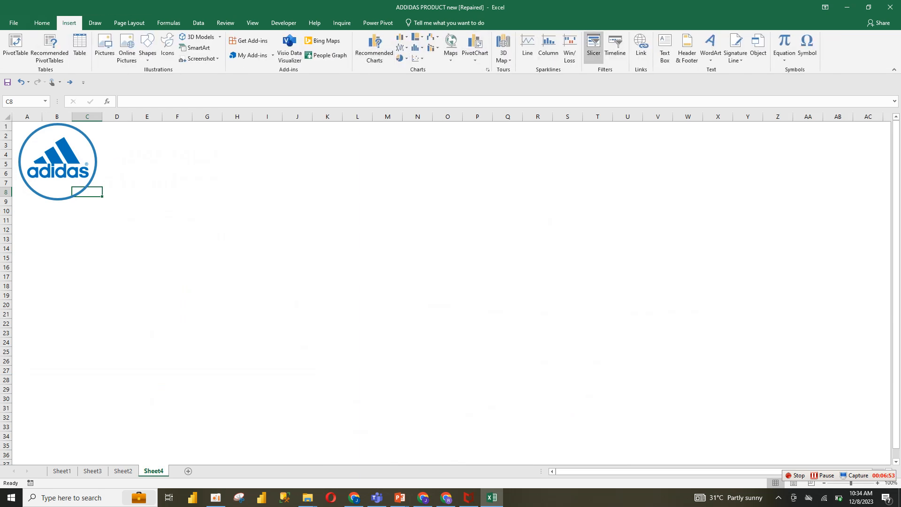
pyautogui.moveTo(169, 172)
pyautogui.mouseDown()
pyautogui.moveTo(291, 220)
pyautogui.moveTo(345, 219)
pyautogui.mouseUp()
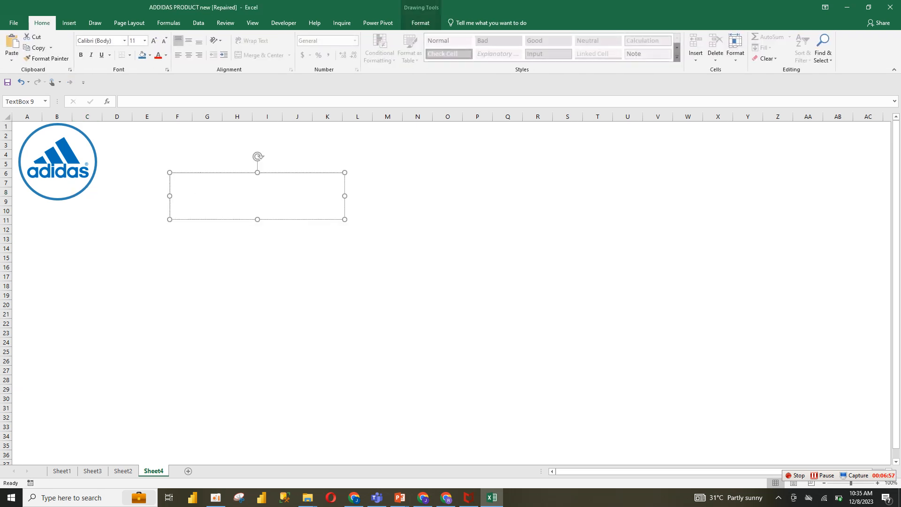
pyautogui.write('ADIDAS SALES DASHBOA')
pyautogui.moveTo(345, 219); pyautogui.dragTo(309, 203)
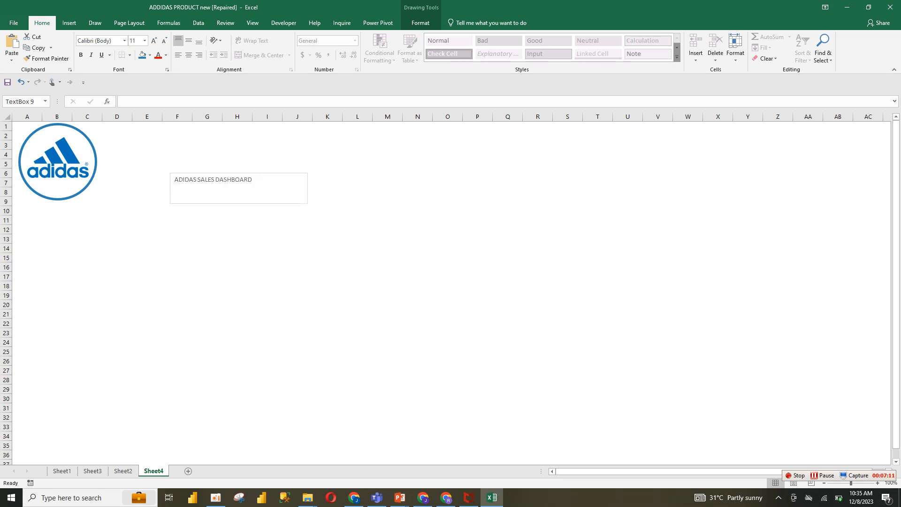
# Centre the title text and set its font colour to a recent blue
pyautogui.tripleClick(225, 180)
pyautogui.click(189, 55)
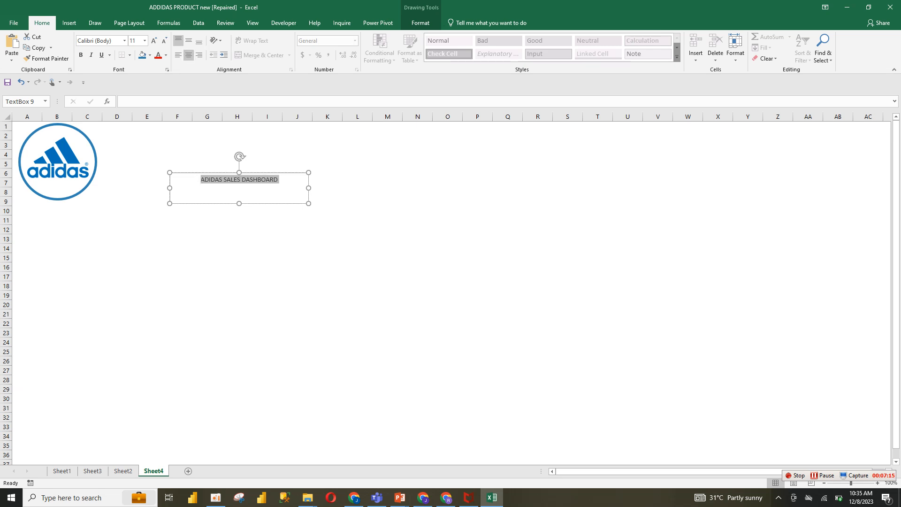
pyautogui.click(142, 55)
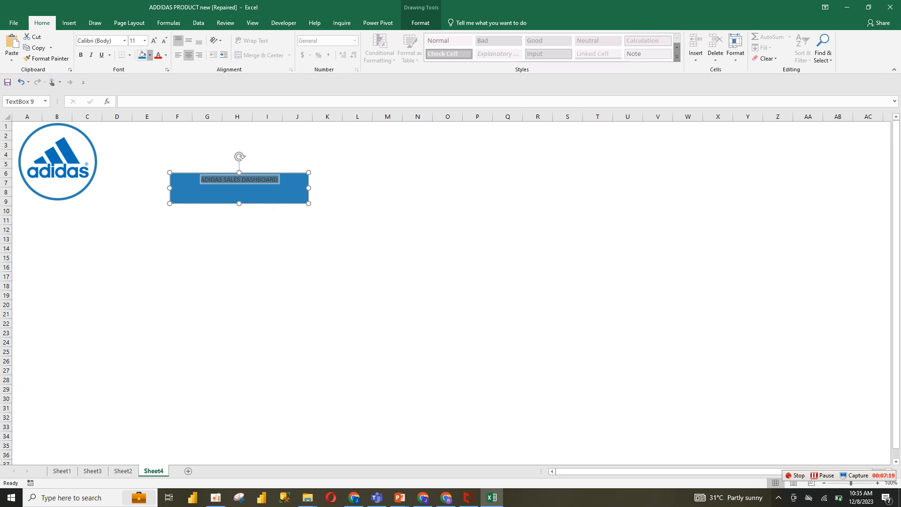
pyautogui.click(150, 55)
pyautogui.click(161, 168)
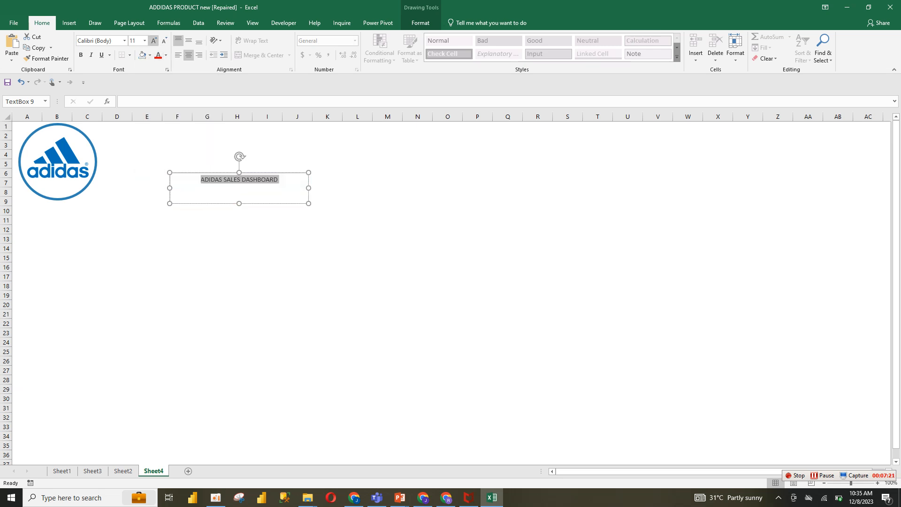
pyautogui.click(165, 55)
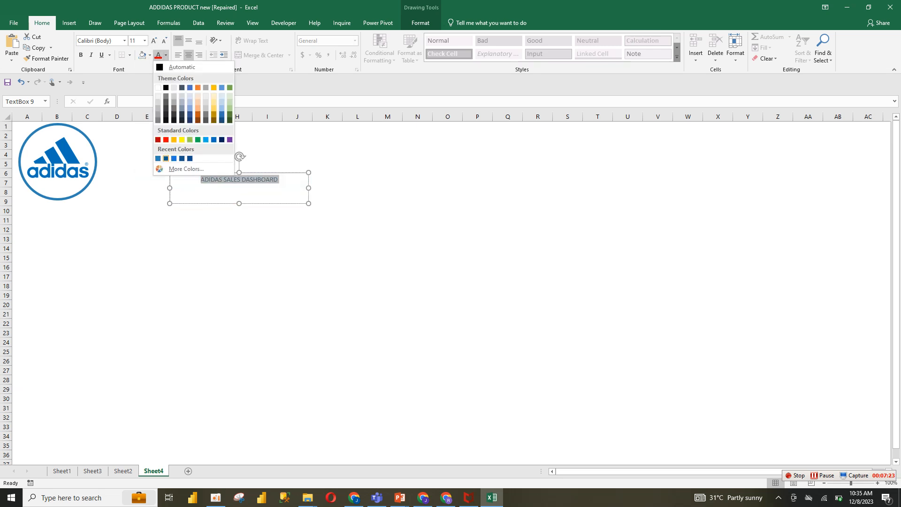
pyautogui.click(158, 158)
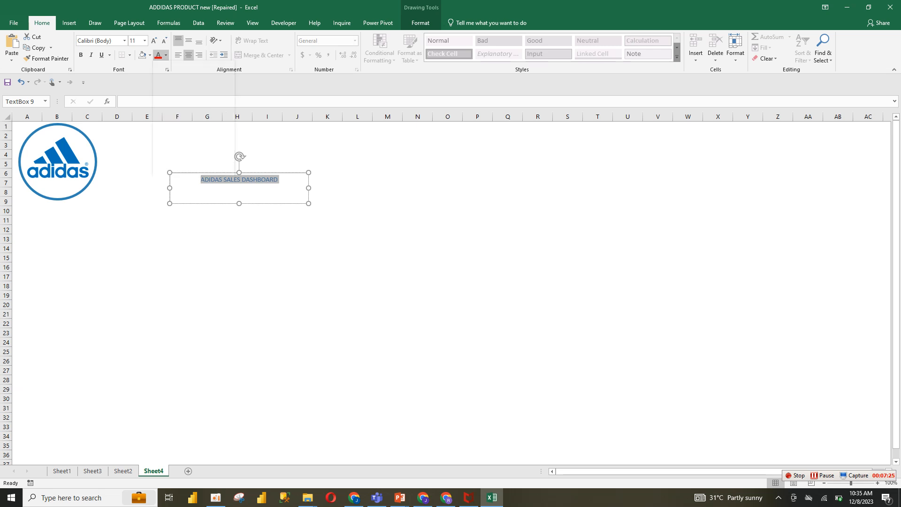
# Make the title bold at 20 pt and resize its text box to about 1.03 by 3.28 inches
pyautogui.click(81, 55)
pyautogui.click(81, 55)
pyautogui.click(81, 55)
pyautogui.click(81, 55)
pyautogui.click(80, 55)
pyautogui.click(81, 55)
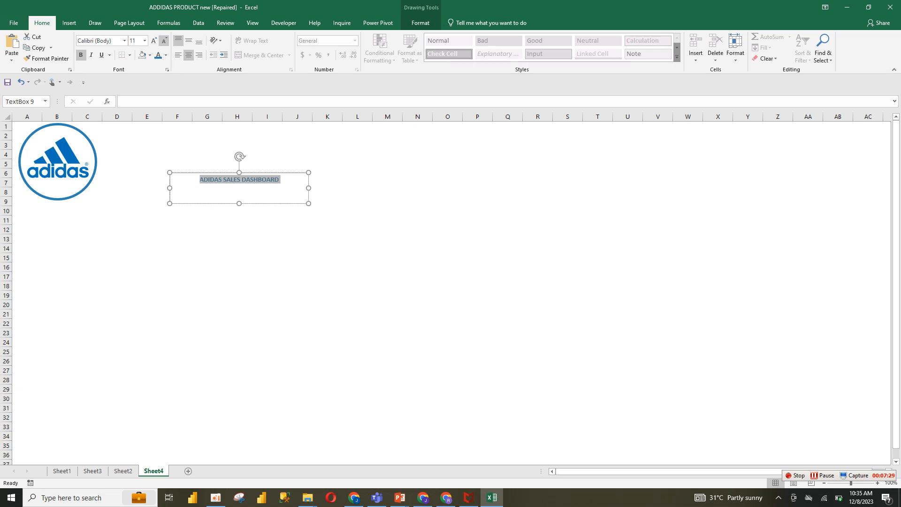
pyautogui.click(154, 40)
pyautogui.click(153, 41)
pyautogui.click(154, 40)
pyautogui.click(154, 40)
pyautogui.click(153, 41)
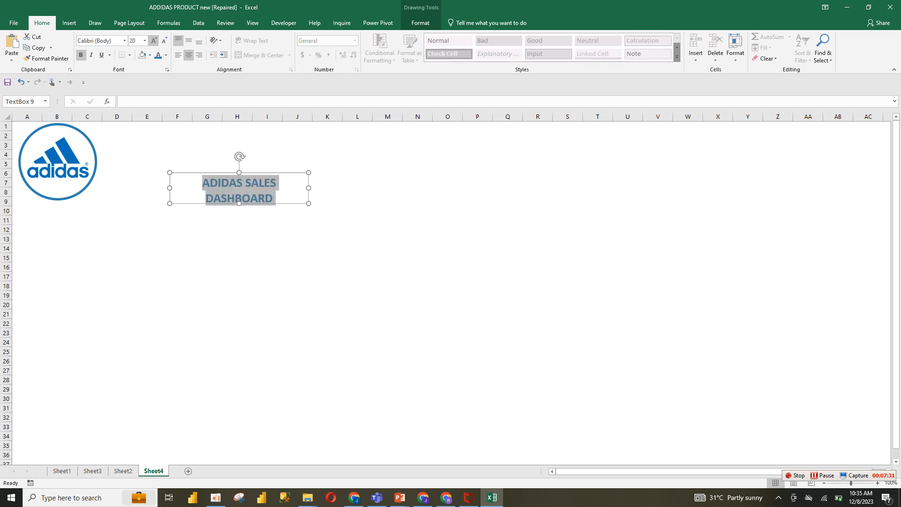
pyautogui.moveTo(309, 204); pyautogui.dragTo(210, 195)
pyautogui.click(278, 199)
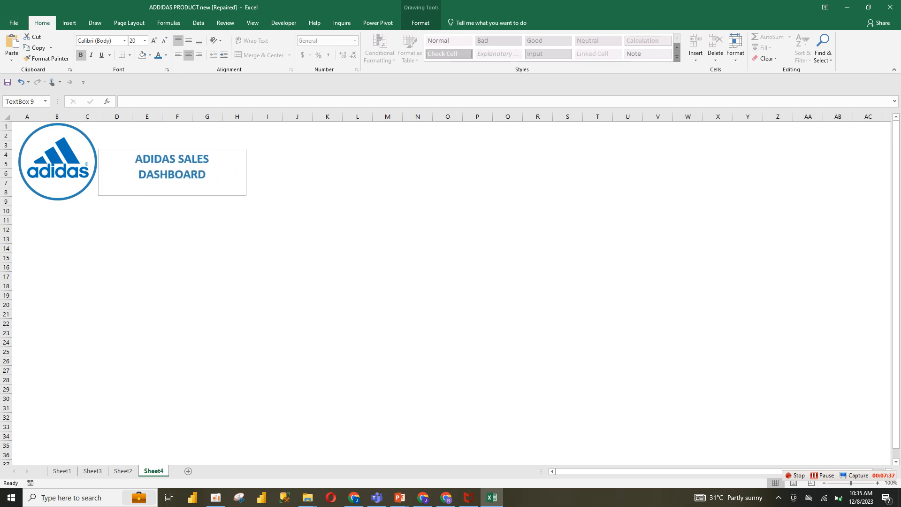
# Remove the title text box's outline and fill
pyautogui.click(420, 22)
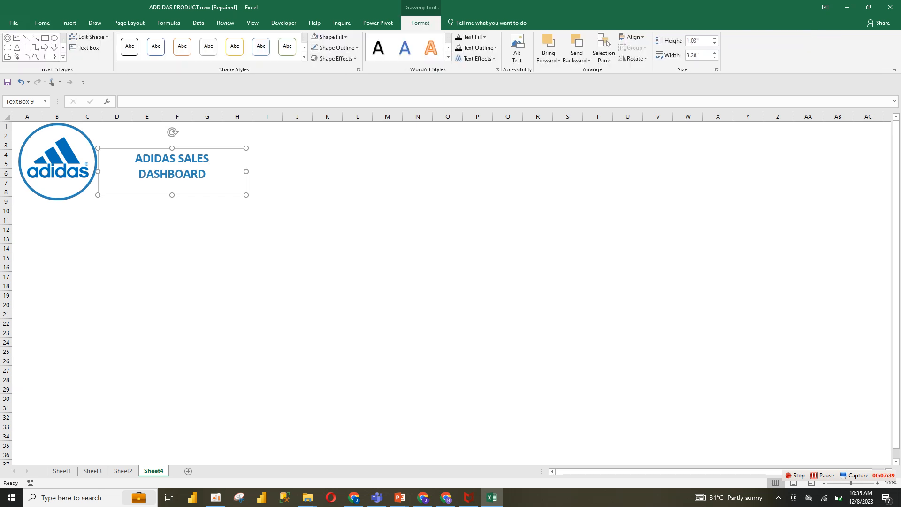
pyautogui.click(337, 48)
pyautogui.click(338, 160)
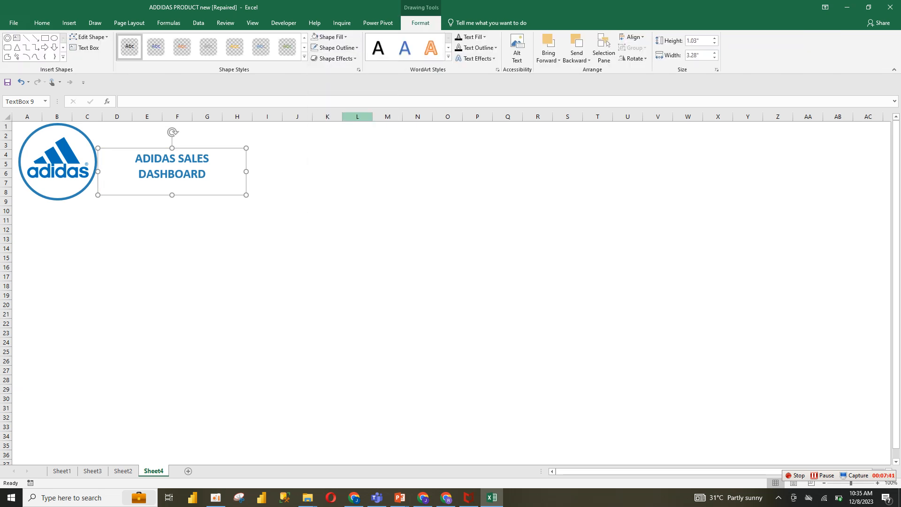
pyautogui.click(331, 36)
pyautogui.click(333, 150)
pyautogui.click(147, 211)
# Reposition the title text box and the logo badge so they sit side by side
pyautogui.click(206, 174)
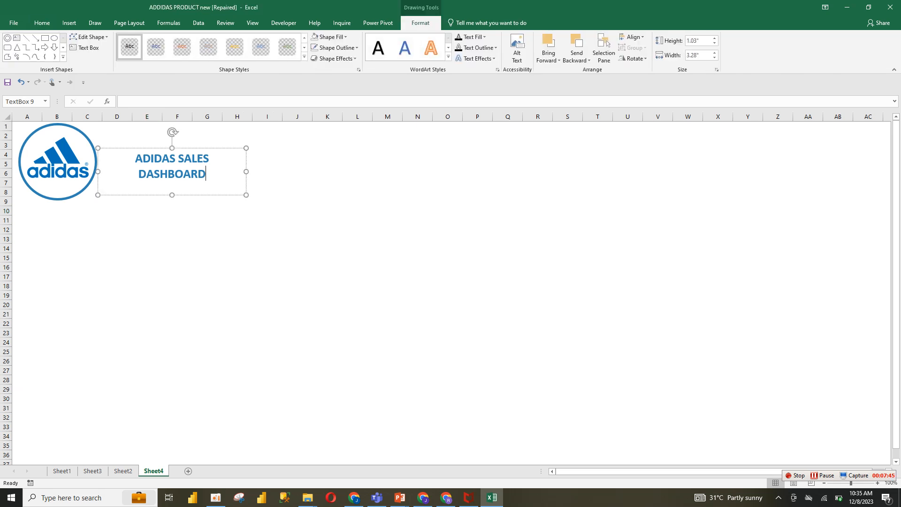
pyautogui.moveTo(207, 195); pyautogui.dragTo(178, 206)
pyautogui.click(66, 157)
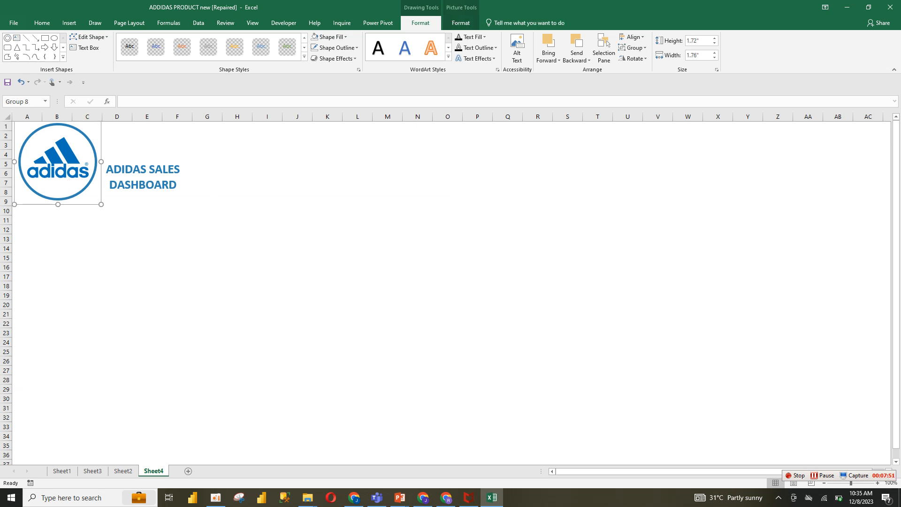
pyautogui.moveTo(147, 177); pyautogui.dragTo(140, 178)
pyautogui.click(147, 266)
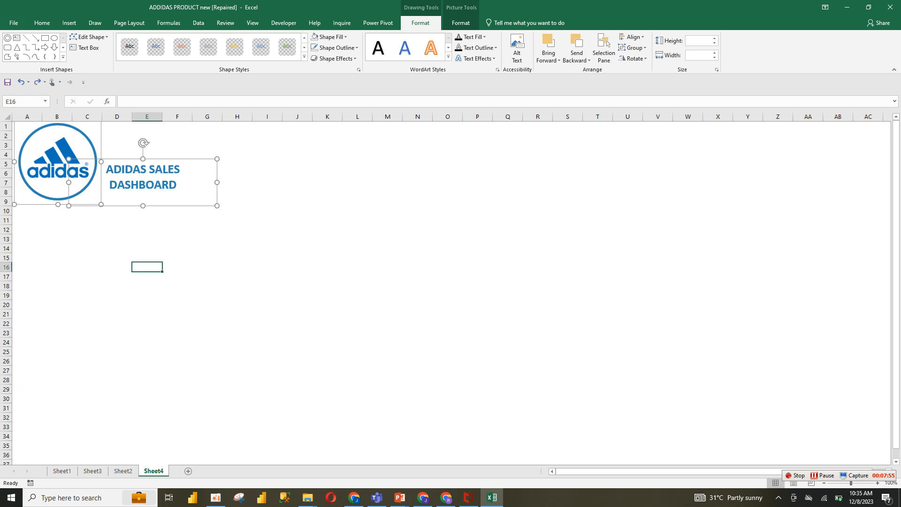
pyautogui.click(177, 185)
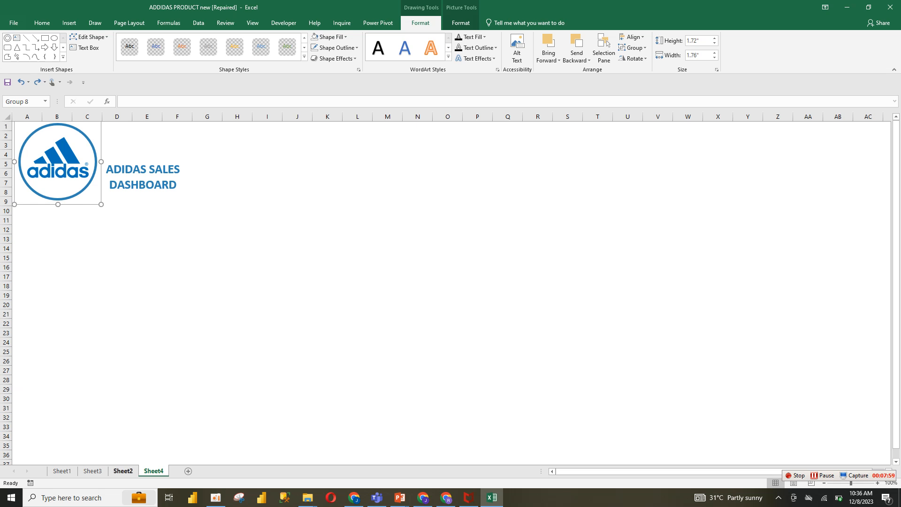
# Check the reference dashboard, then draw a rounded rectangle about 1.66 by 3.64 inches and reduce its corner rounding
pyautogui.click(123, 471)
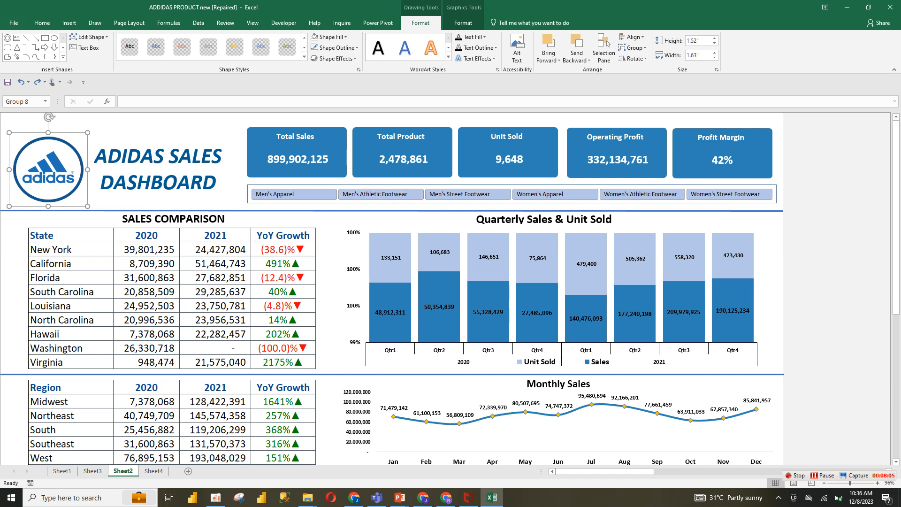
pyautogui.click(154, 471)
pyautogui.click(237, 249)
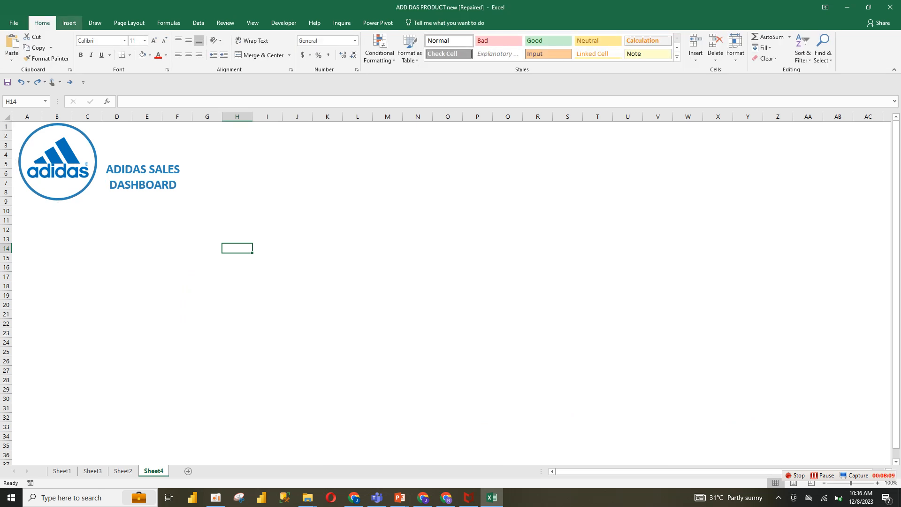
pyautogui.click(69, 23)
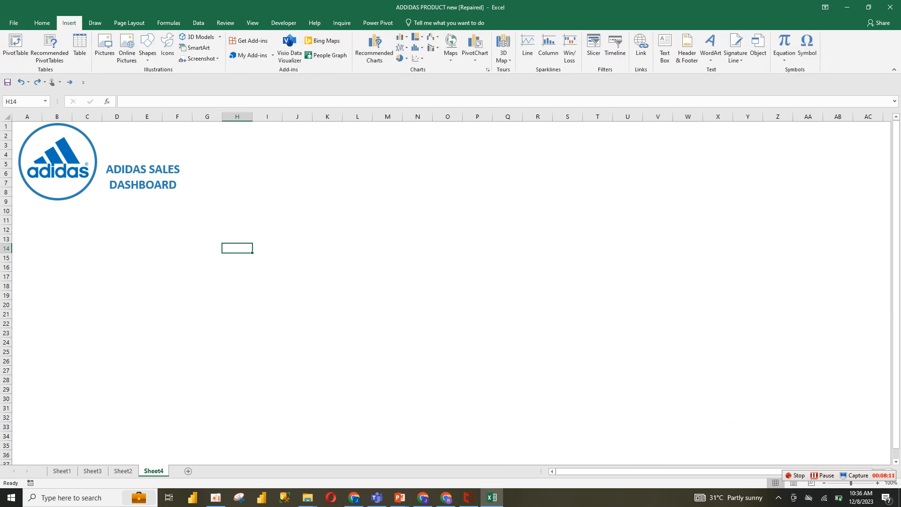
pyautogui.click(148, 47)
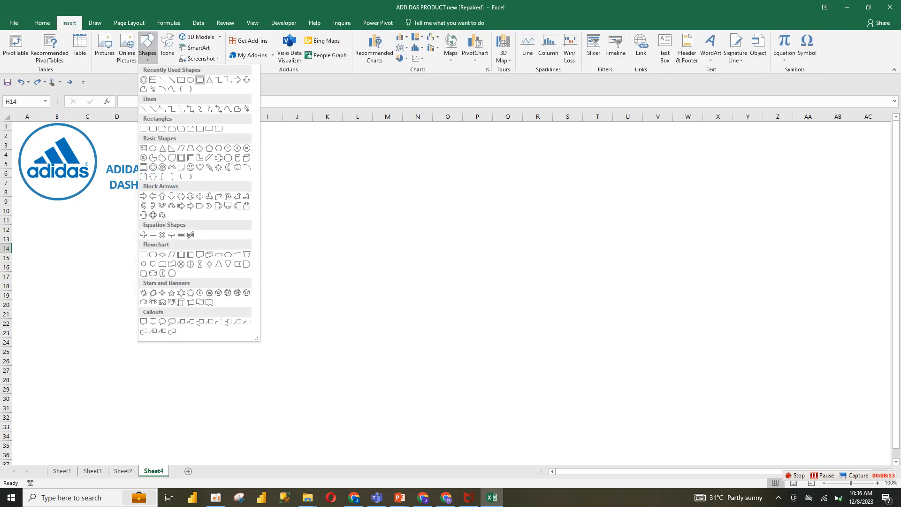
pyautogui.click(200, 79)
pyautogui.moveTo(242, 165)
pyautogui.mouseDown()
pyautogui.moveTo(415, 223)
pyautogui.moveTo(405, 238)
pyautogui.mouseUp()
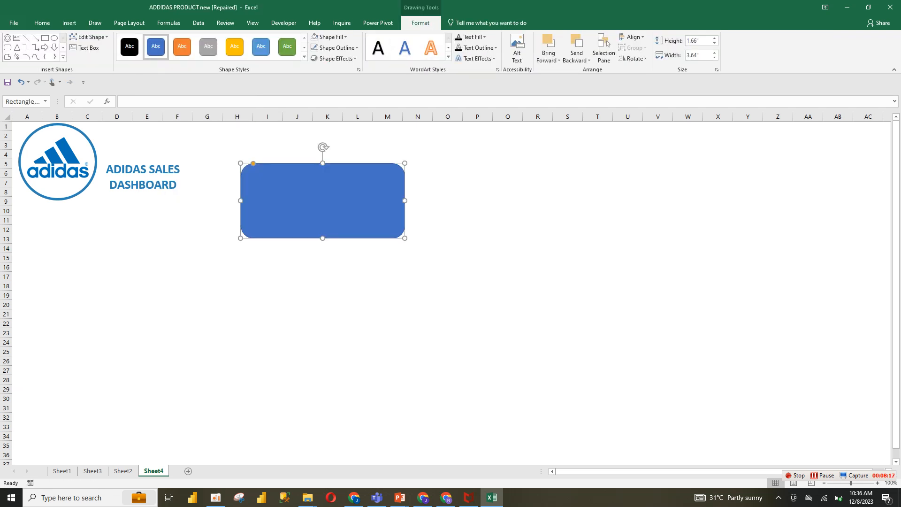
pyautogui.moveTo(254, 164); pyautogui.dragTo(247, 164)
pyautogui.click(477, 192)
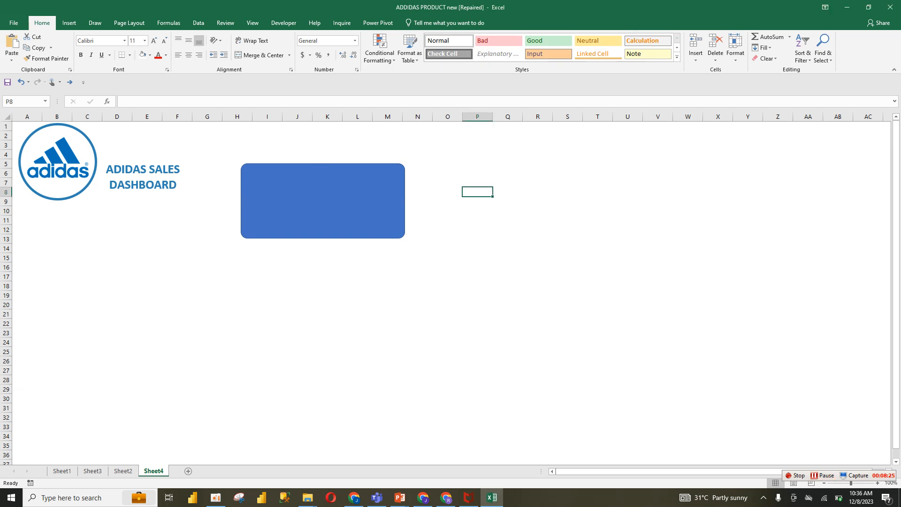
# Set the rounded rectangle's width to 3.21 inches, adjust its height, and change its text outline setting
pyautogui.click(357, 200)
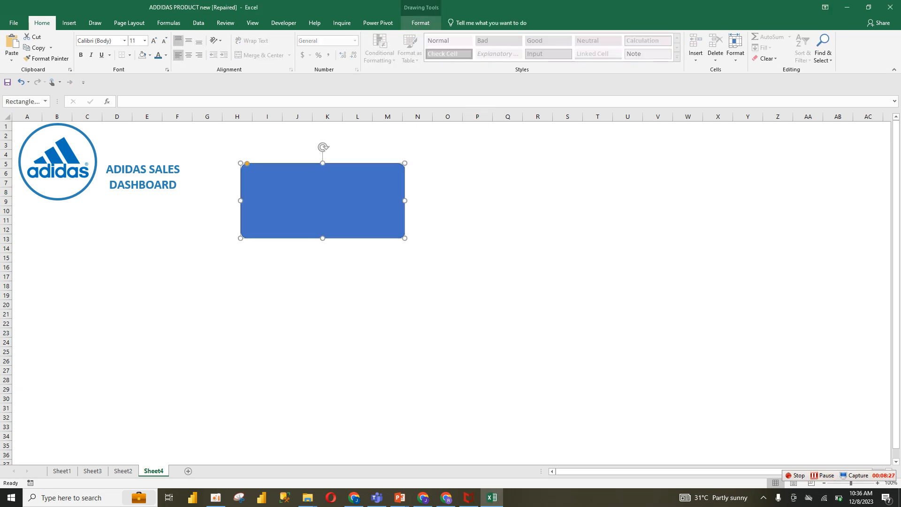
pyautogui.click(421, 23)
pyautogui.click(698, 56)
pyautogui.click(698, 56)
pyautogui.press('BackSpace')
pyautogui.press('BackSpace')
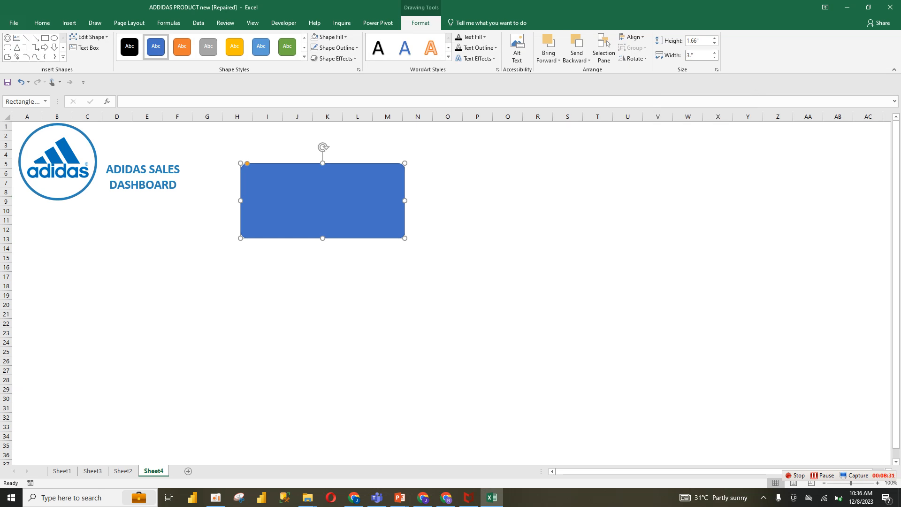
pyautogui.write('21')
pyautogui.click(698, 41)
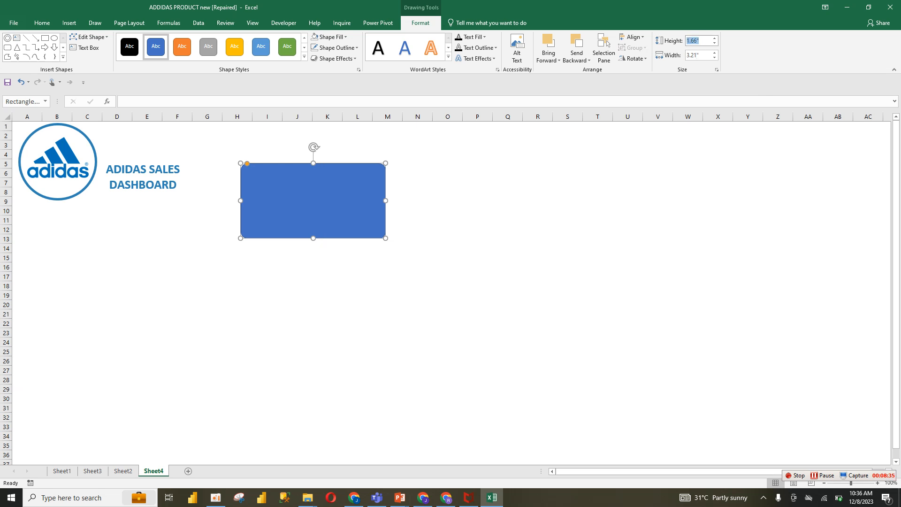
pyautogui.click(699, 41)
pyautogui.press('BackSpace')
pyautogui.write('1')
pyautogui.press('Return')
pyautogui.click(484, 48)
pyautogui.click(483, 160)
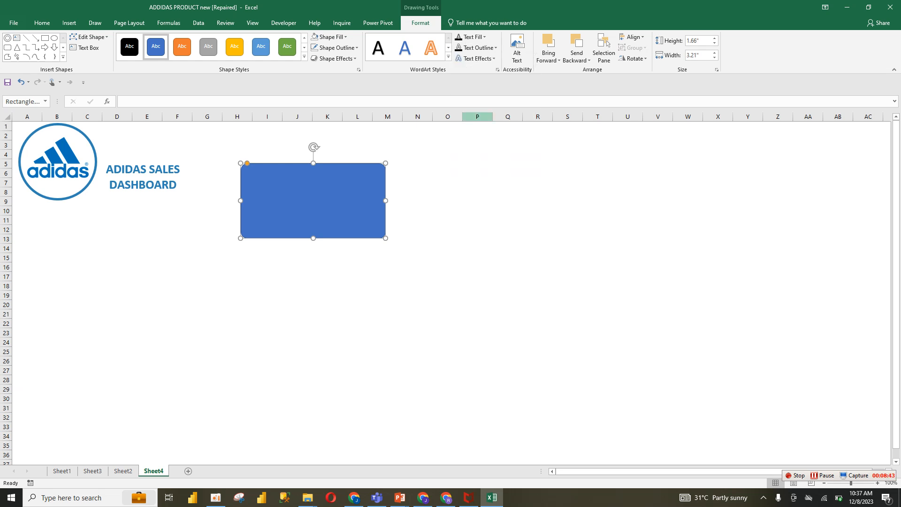
# Set the rounded rectangle's text fill to a recent colour
pyautogui.click(471, 37)
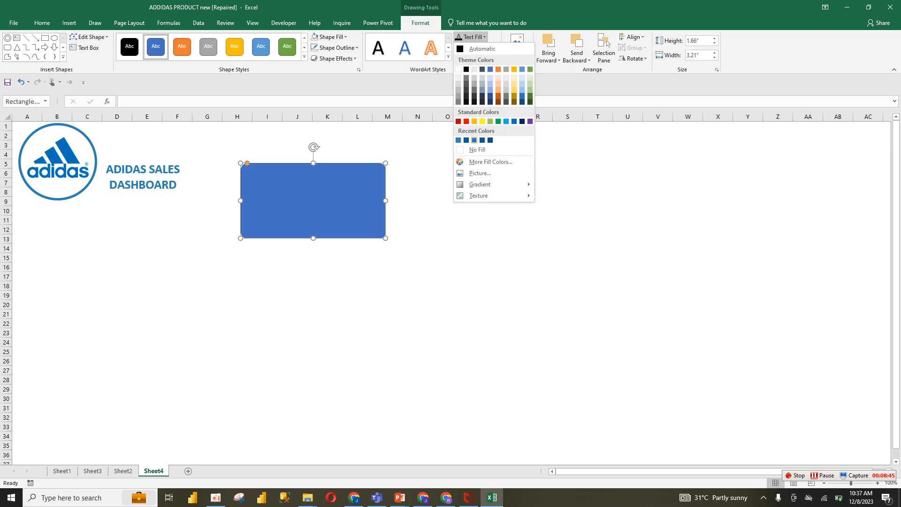
pyautogui.click(477, 149)
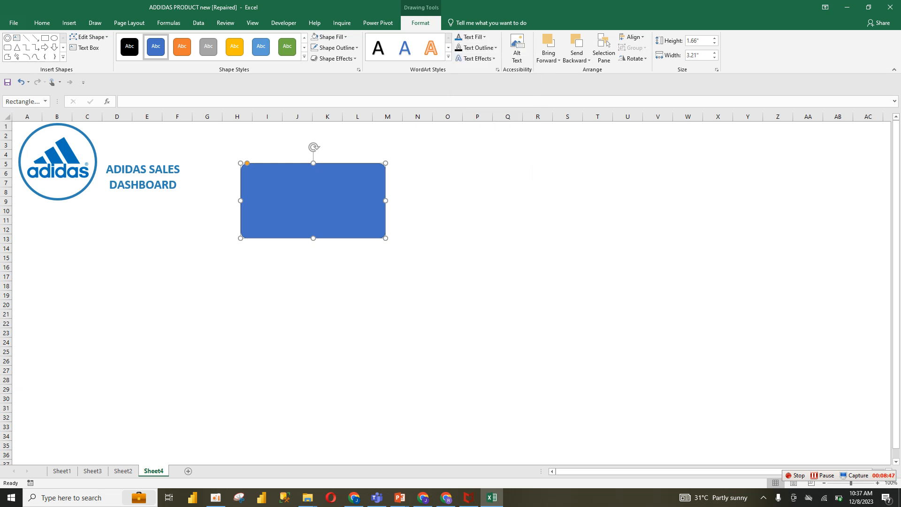
pyautogui.click(470, 36)
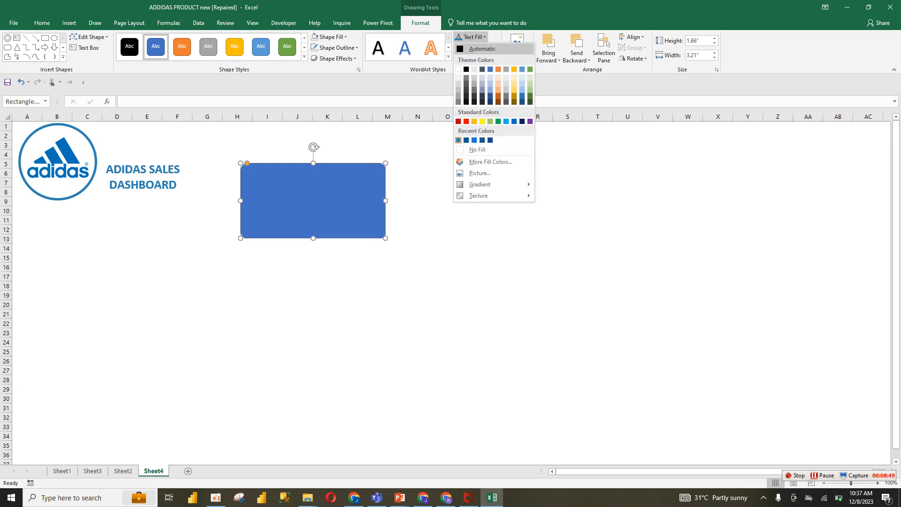
pyautogui.click(474, 140)
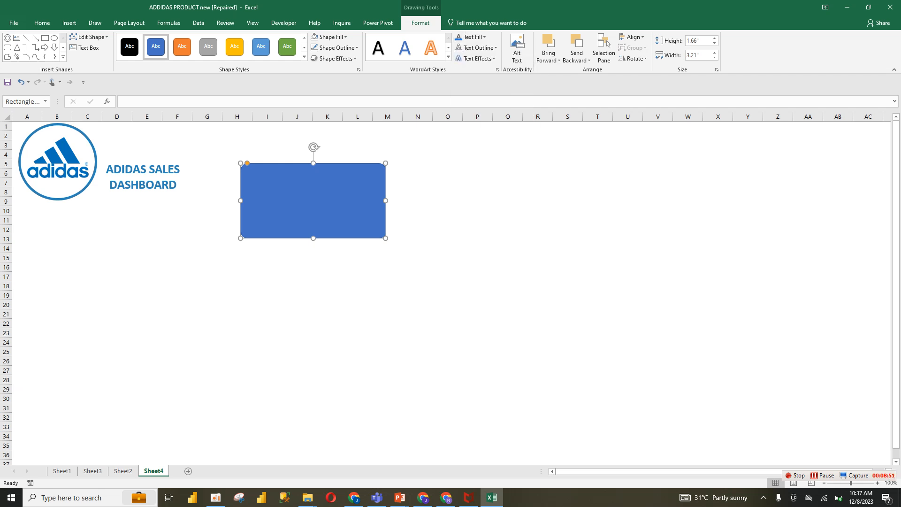
# Apply a recent blue fill to the rounded rectangle and remove its outline
pyautogui.scroll(-3, 353, 239)
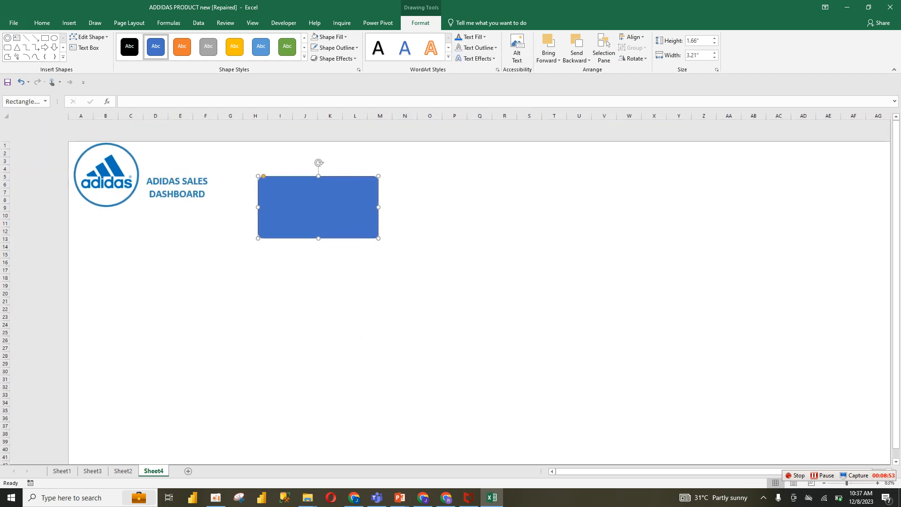
pyautogui.click(354, 244)
pyautogui.click(282, 192)
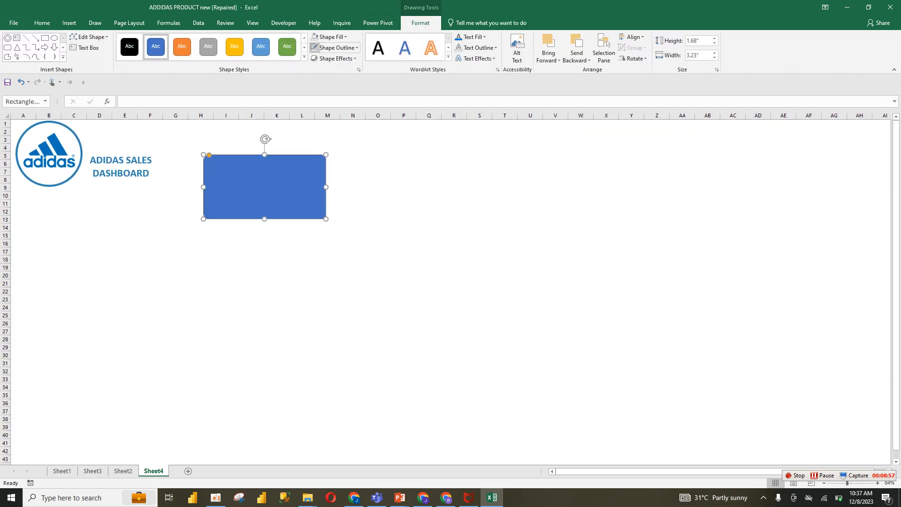
pyautogui.click(328, 37)
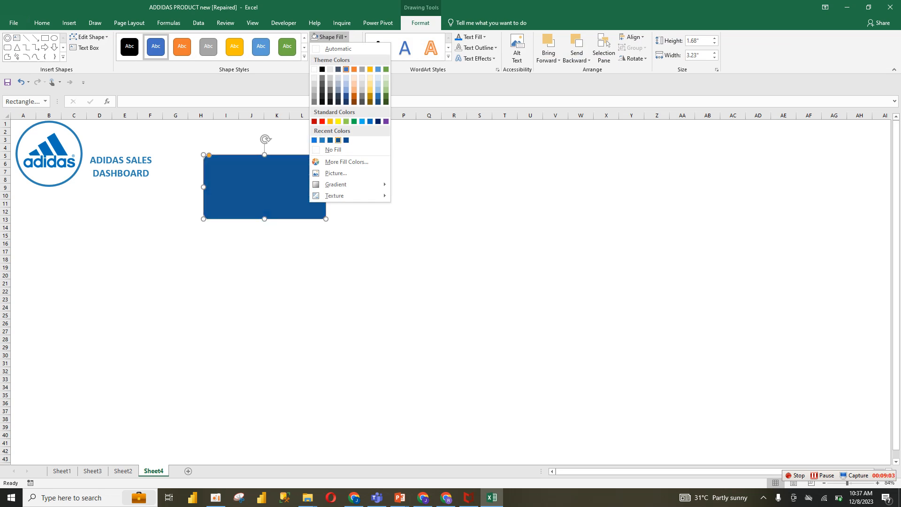
pyautogui.click(322, 140)
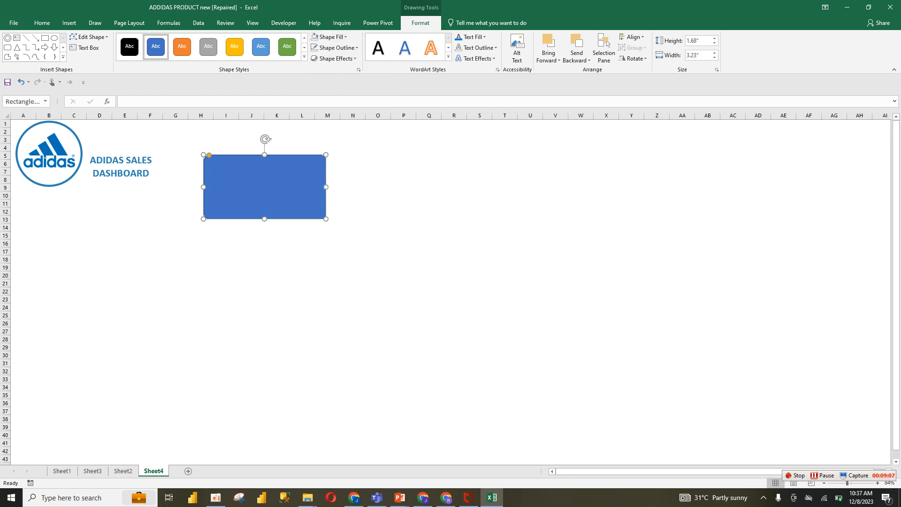
pyautogui.rightClick(282, 181)
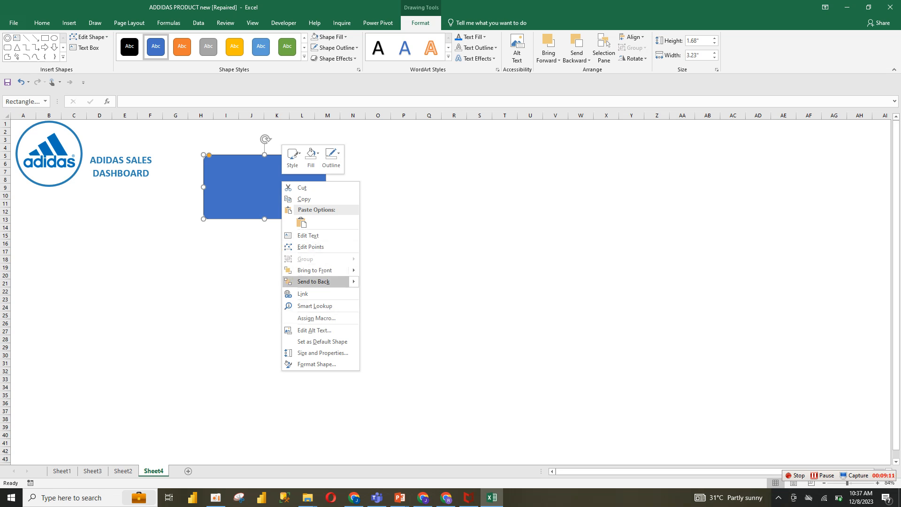
pyautogui.press('Escape')
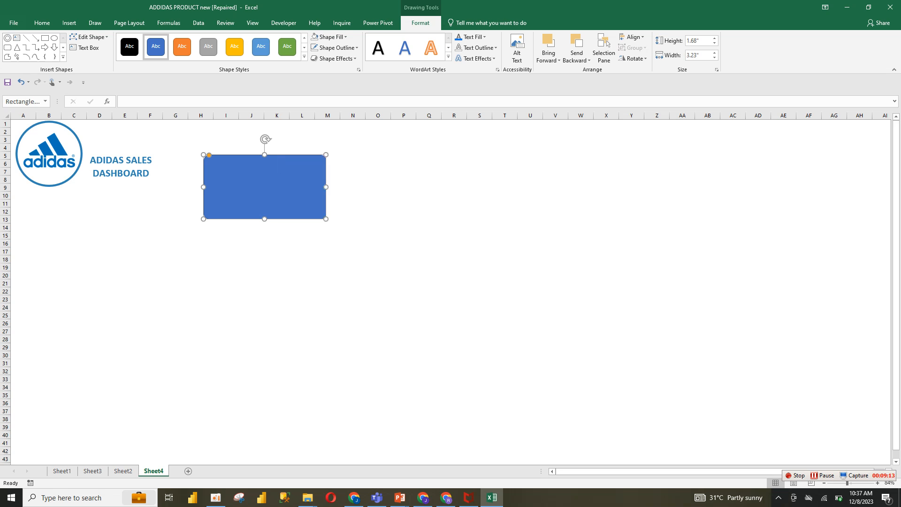
pyautogui.click(336, 47)
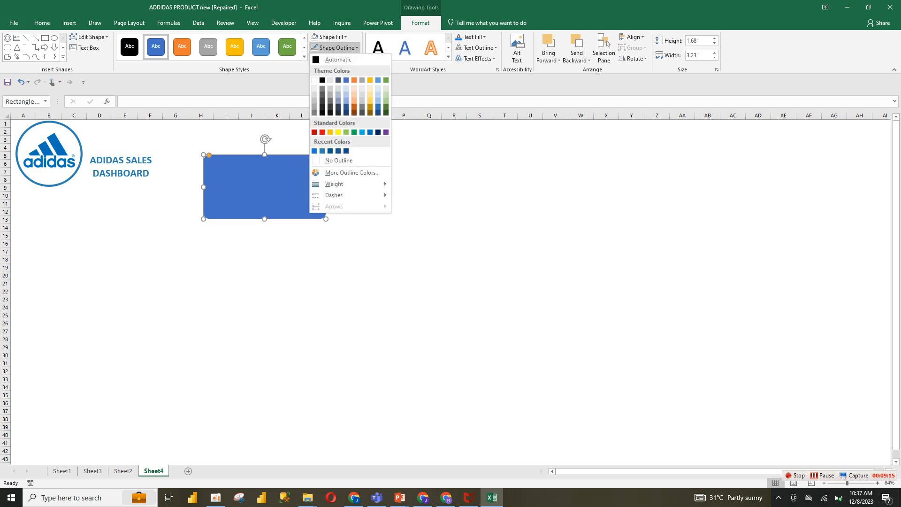
pyautogui.click(338, 160)
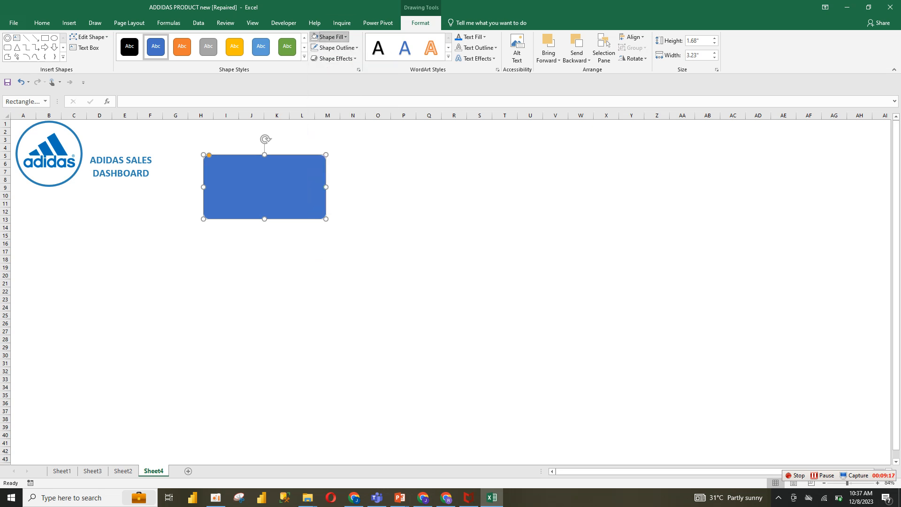
# Change the rounded rectangle's fill to a brighter recent blue
pyautogui.click(329, 37)
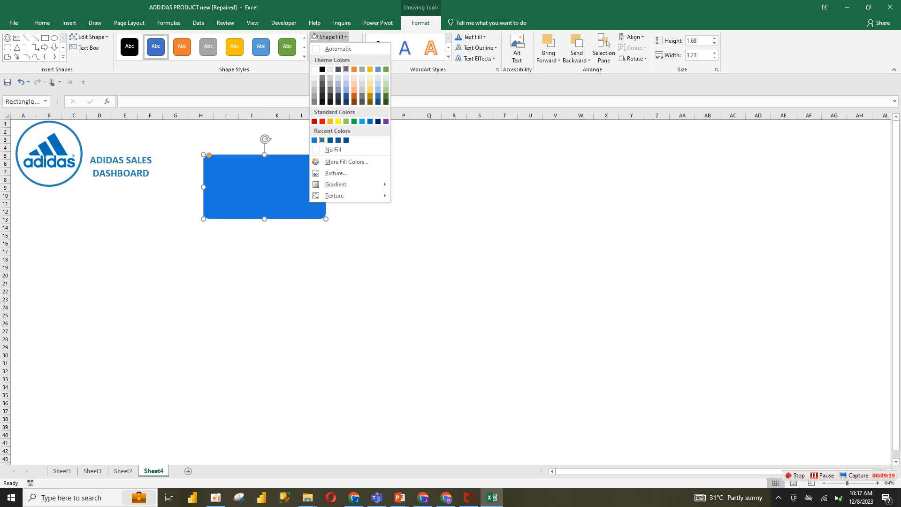
pyautogui.click(322, 140)
pyautogui.click(353, 212)
pyautogui.click(287, 193)
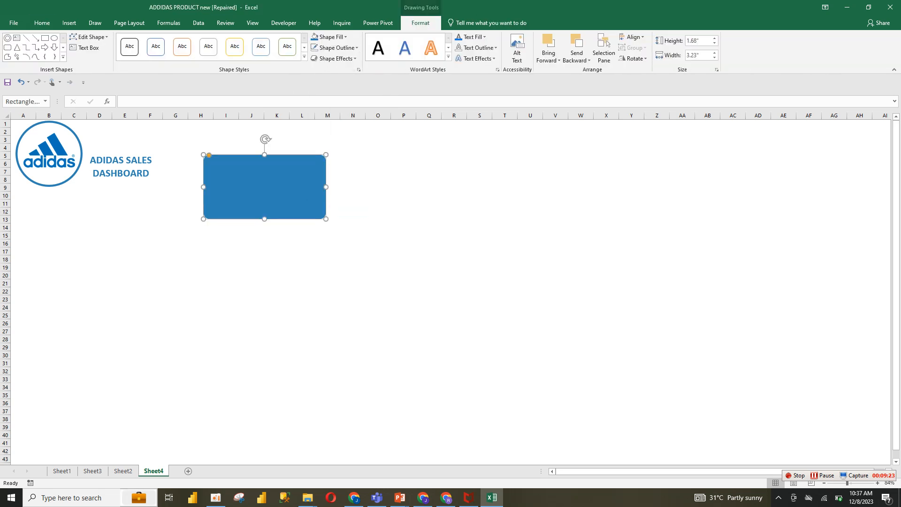
# Open the reference dashboard's Total Sales card format settings and inspect its custom fill colour values
pyautogui.click(123, 471)
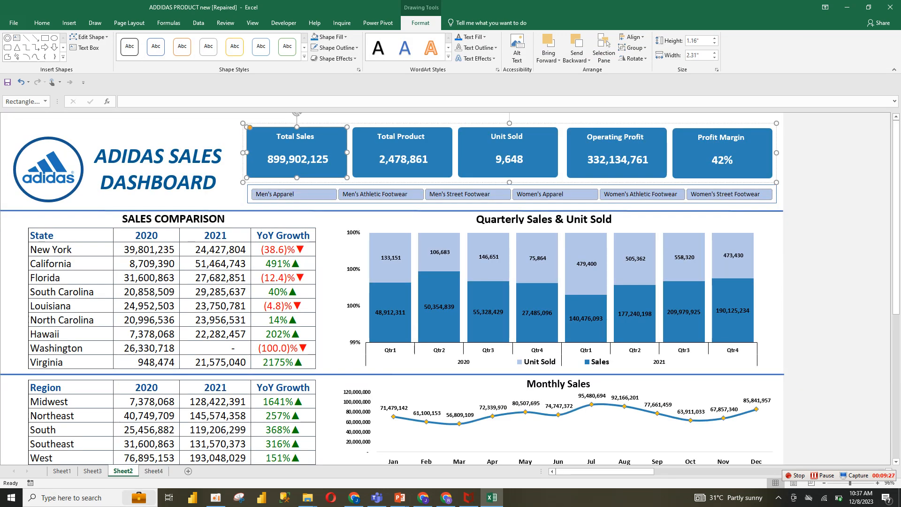
pyautogui.rightClick(257, 147)
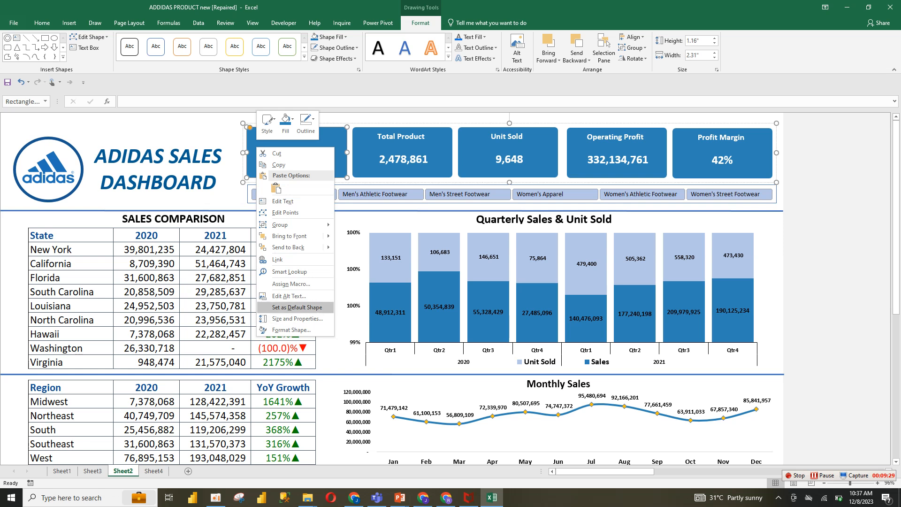
pyautogui.click(291, 330)
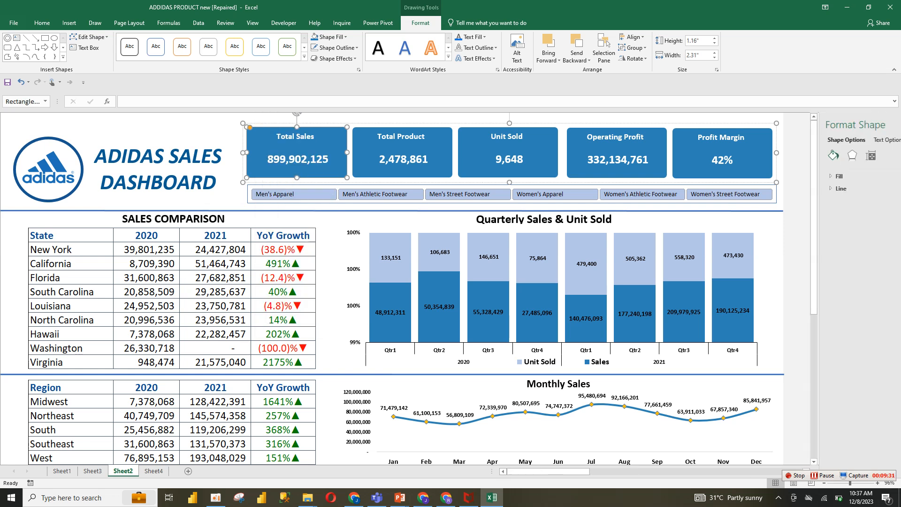
pyautogui.click(789, 176)
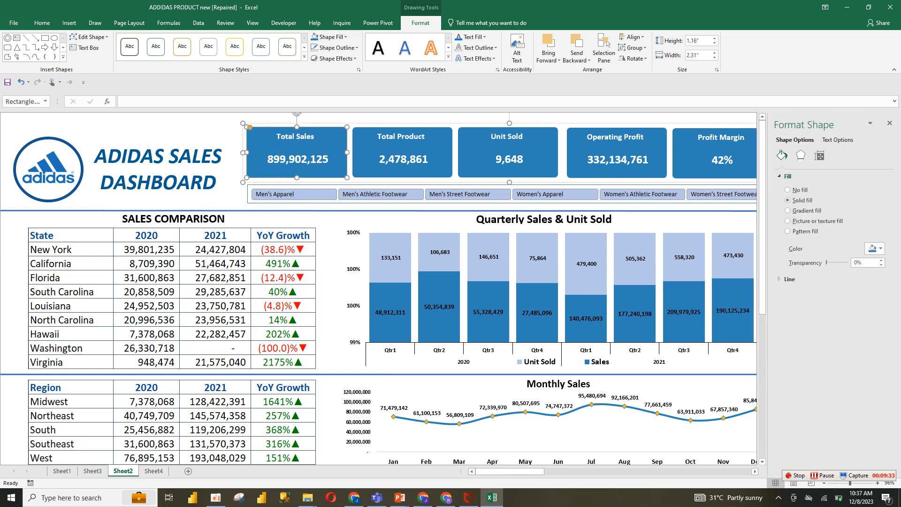
pyautogui.click(875, 249)
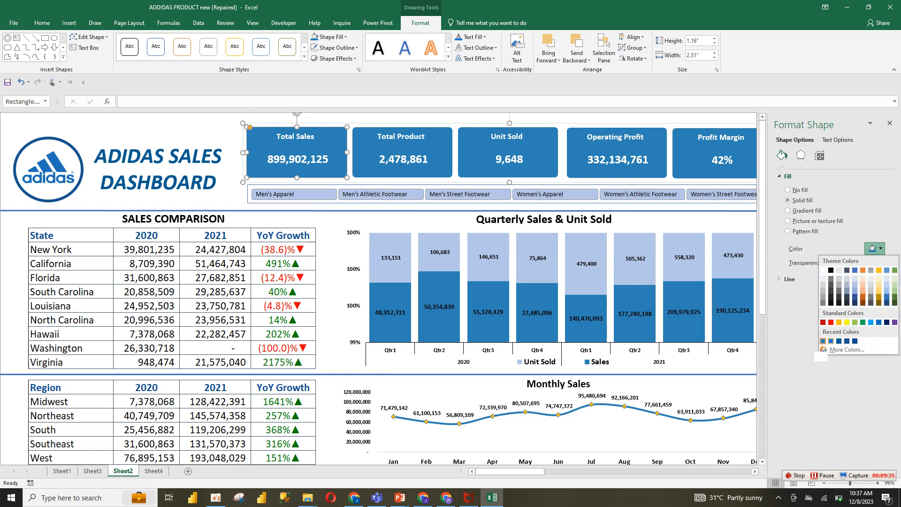
pyautogui.click(823, 341)
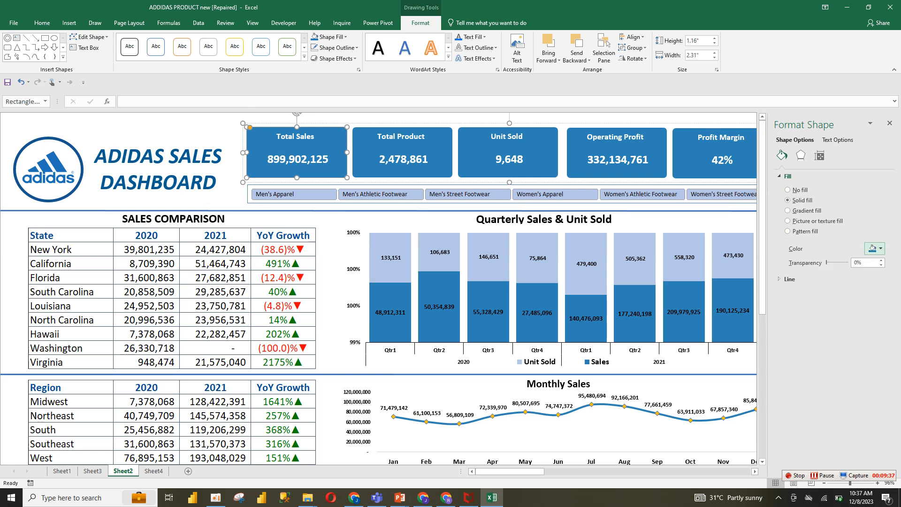
pyautogui.click(873, 248)
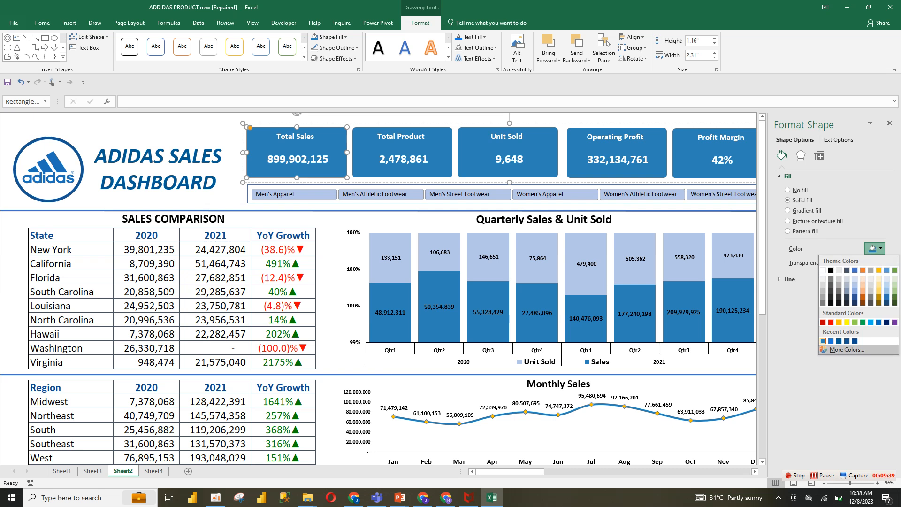
pyautogui.click(847, 349)
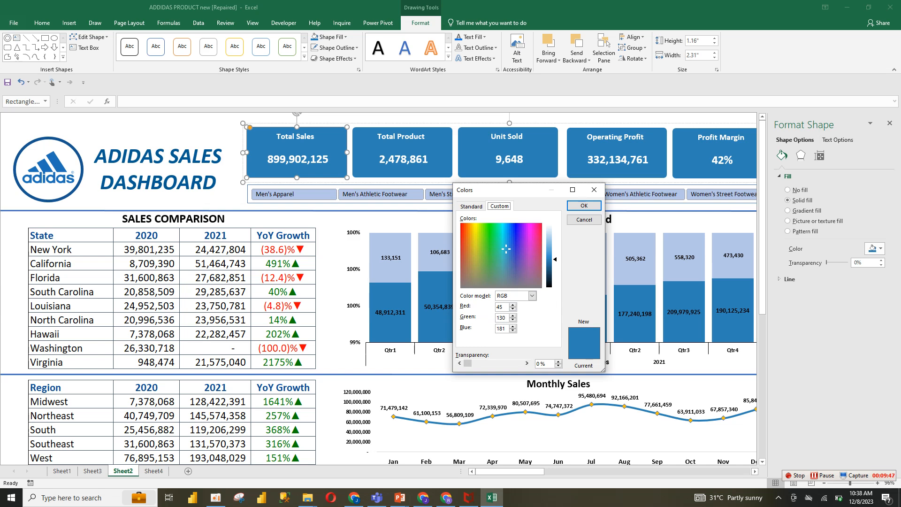
pyautogui.click(584, 206)
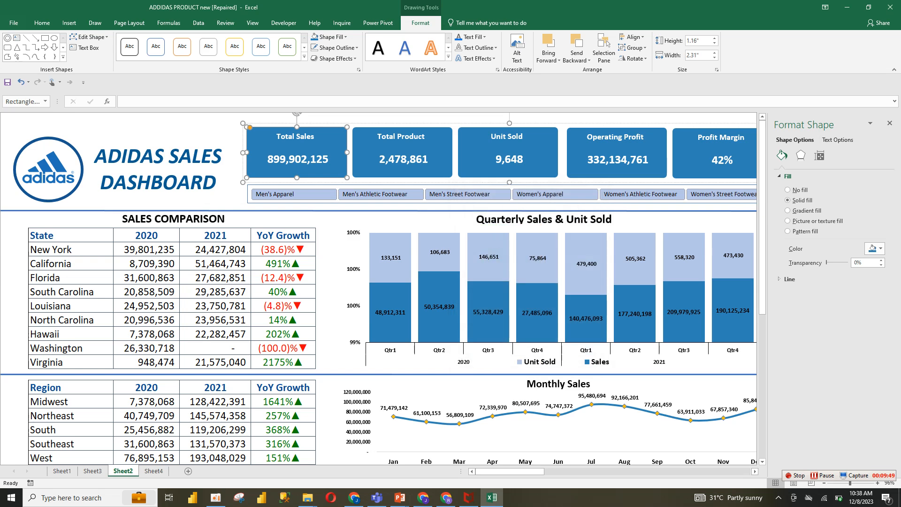
# Set the new rounded rectangle's fill to the custom colour RGB 45, 130, 181
pyautogui.click(153, 472)
pyautogui.click(875, 248)
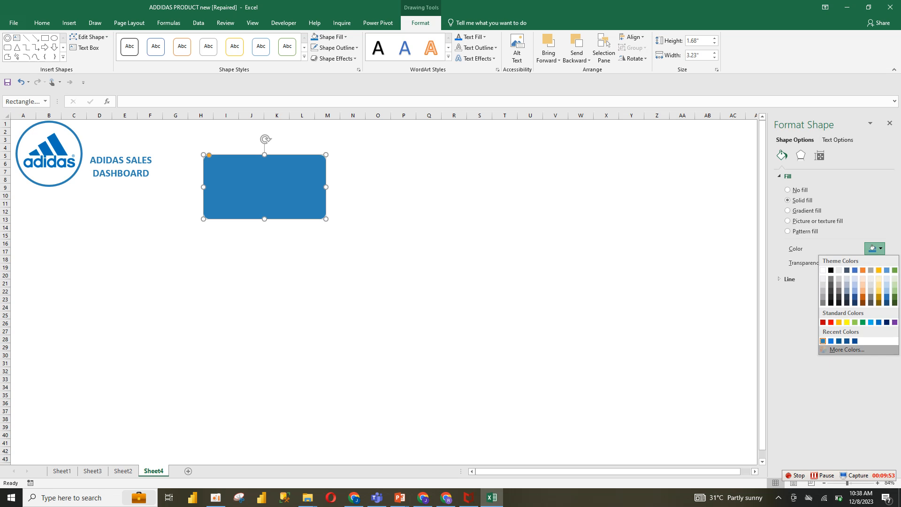
pyautogui.click(847, 350)
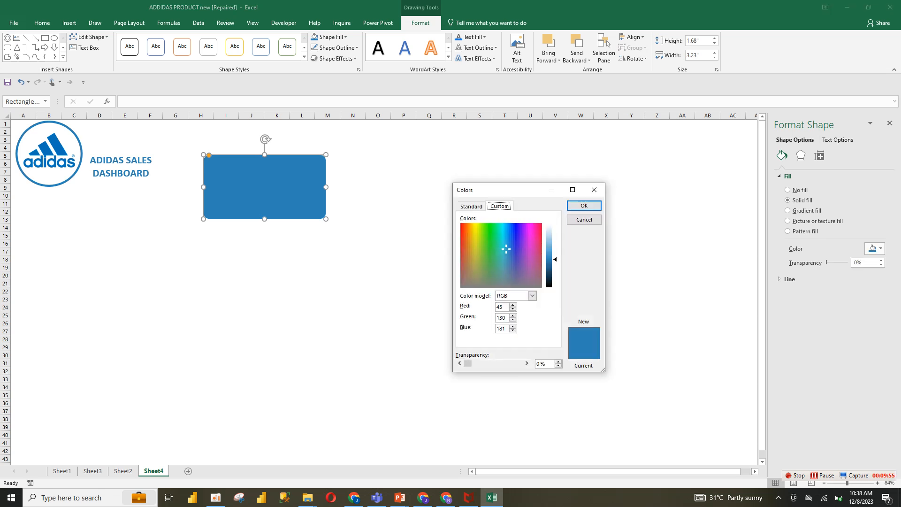
pyautogui.click(584, 206)
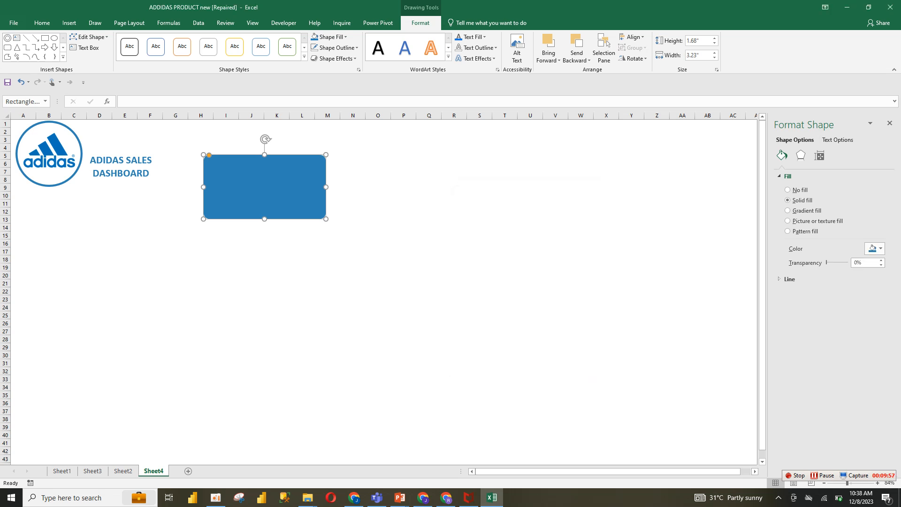
pyautogui.click(353, 219)
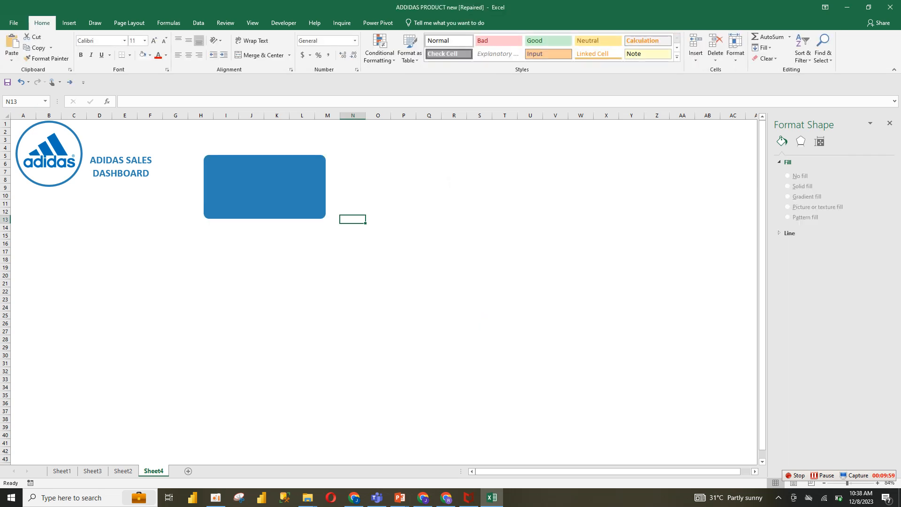
# Paste a copy of the title text box onto the rounded rectangle and bring it to the front
pyautogui.click(124, 160)
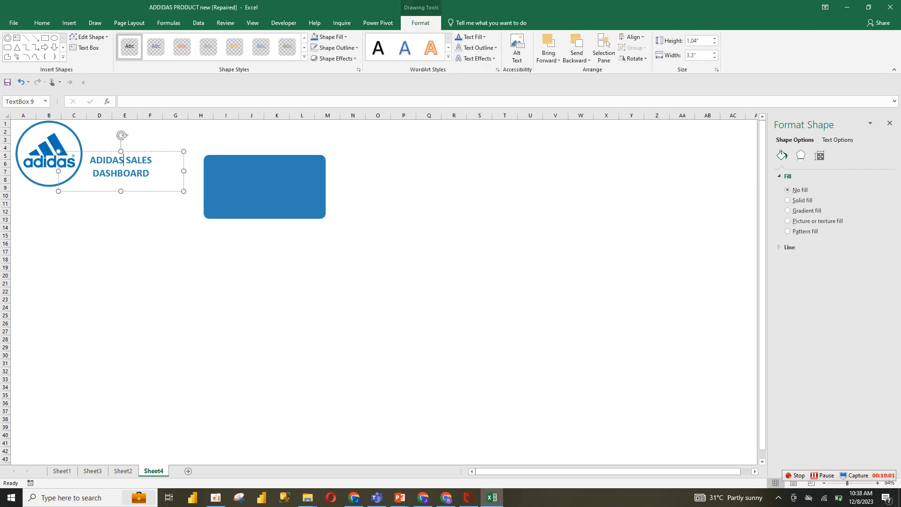
pyautogui.press('Escape')
pyautogui.hotkey('ctrl', 'v')
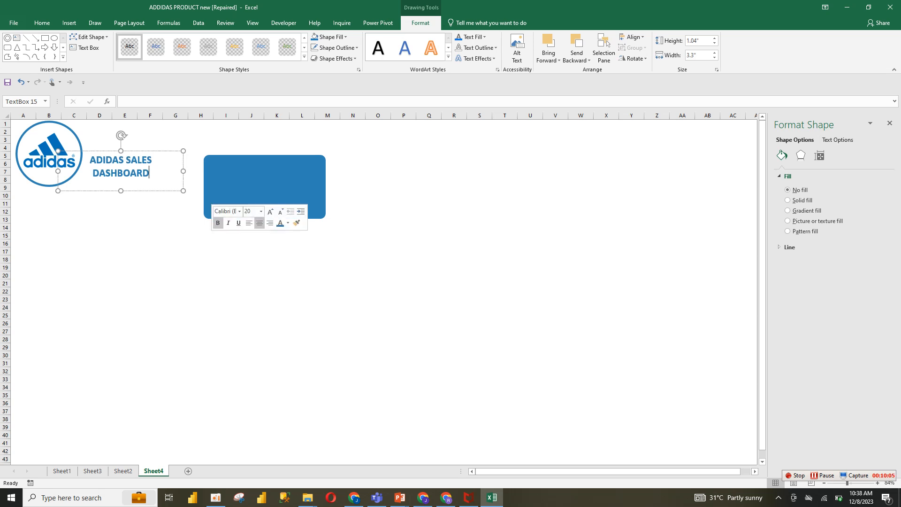
pyautogui.moveTo(161, 191); pyautogui.dragTo(306, 217)
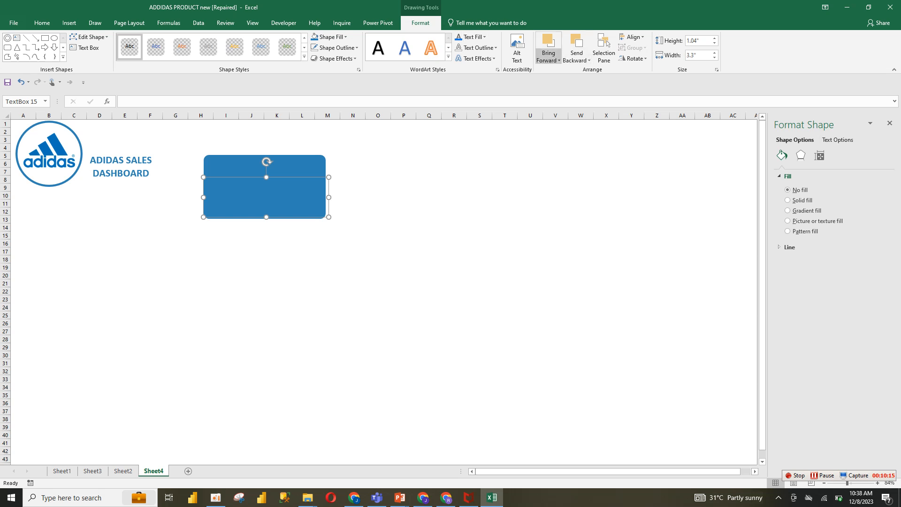
pyautogui.click(549, 56)
pyautogui.click(568, 81)
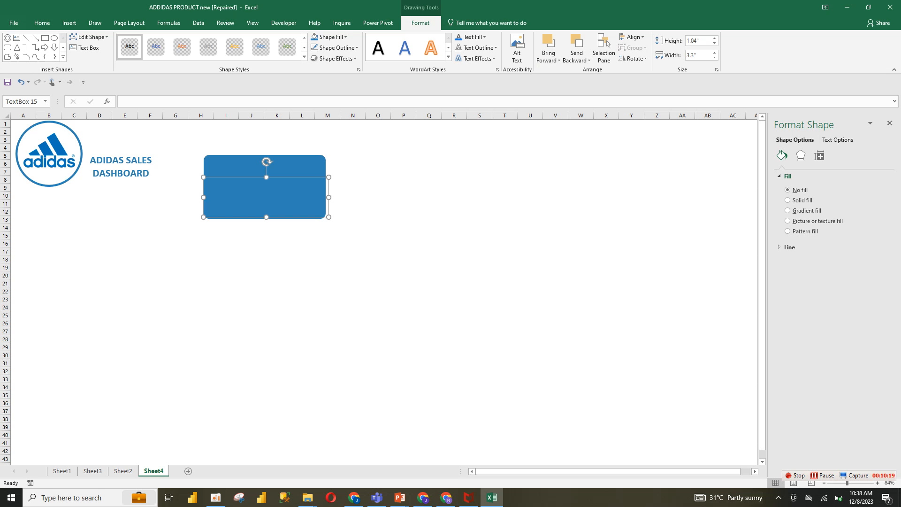
# Change the pasted ADIDAS SALES DASHBOARD text on the rectangle to white
pyautogui.hotkey('ctrl', 'a')
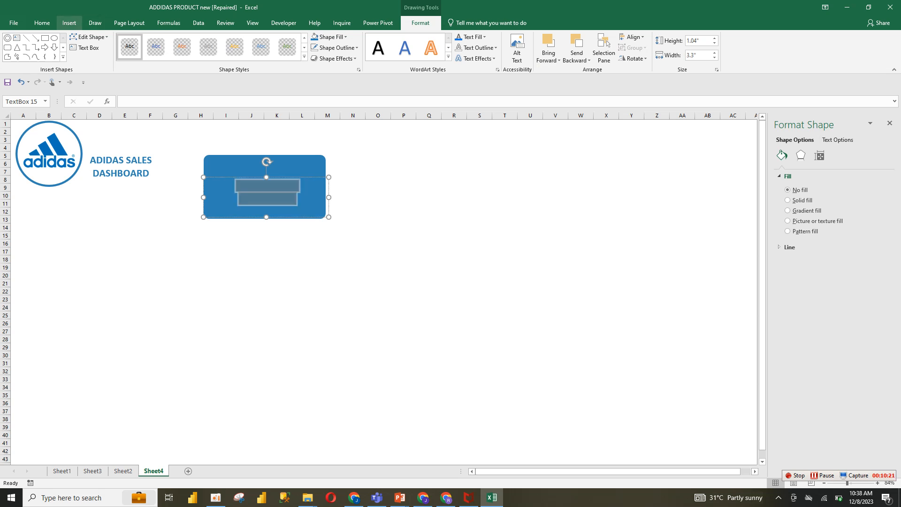
pyautogui.click(42, 23)
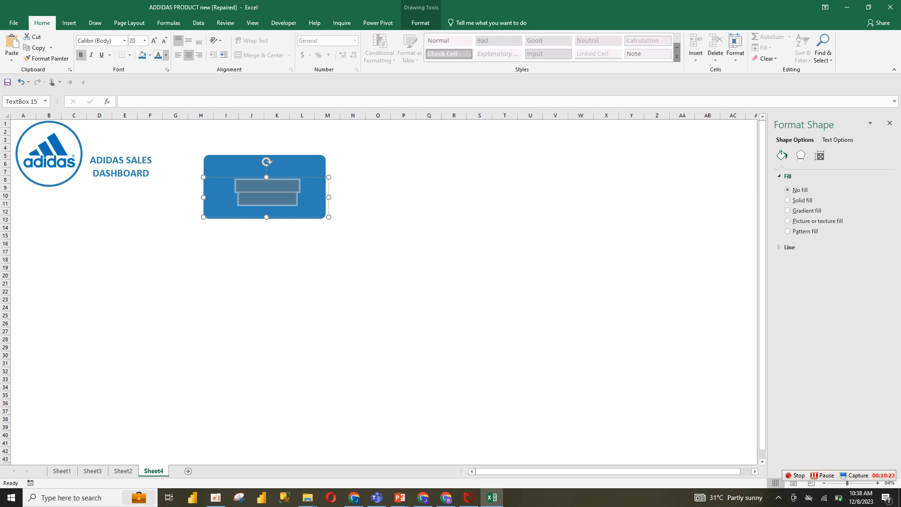
pyautogui.click(166, 55)
pyautogui.click(158, 87)
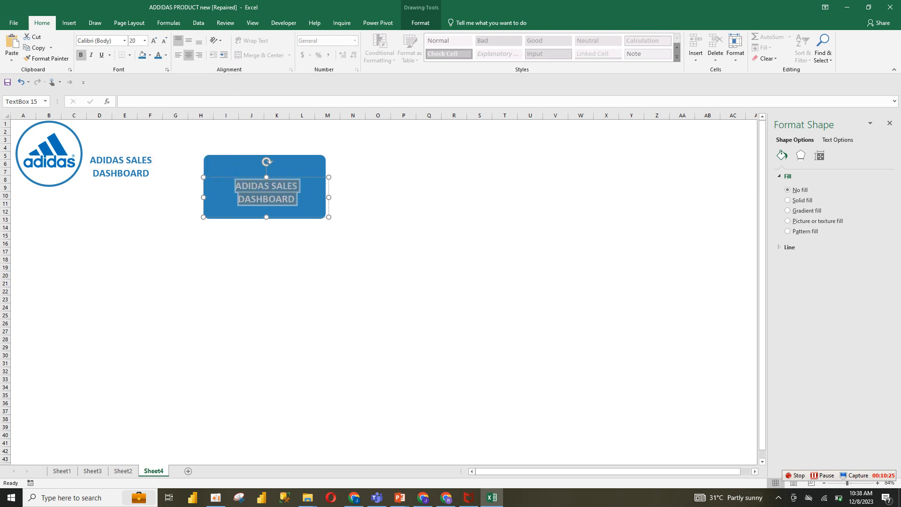
pyautogui.click(275, 199)
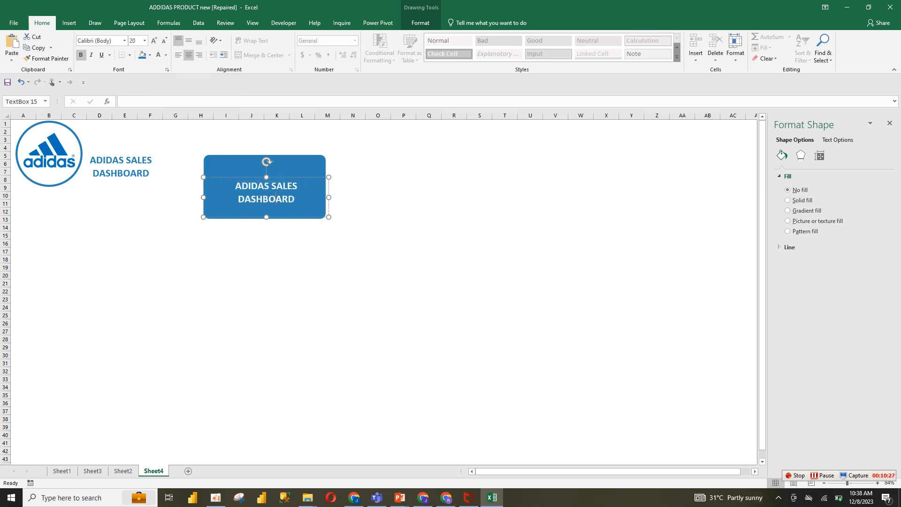
# Replace the text on the rounded rectangle with Total Sales
pyautogui.tripleClick(275, 199)
pyautogui.write('Total Sales')
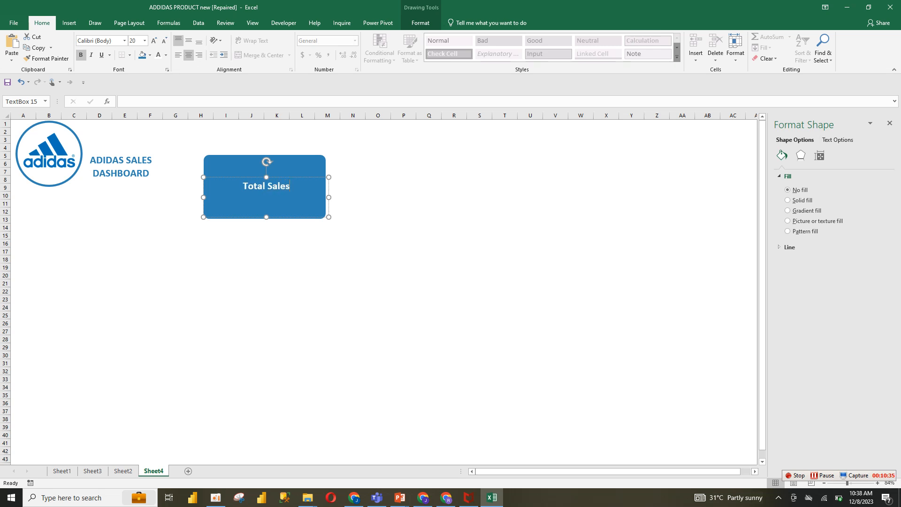
# Shrink the Total Sales text box and move it to the top of the rectangle
pyautogui.moveTo(328, 216); pyautogui.dragTo(293, 204)
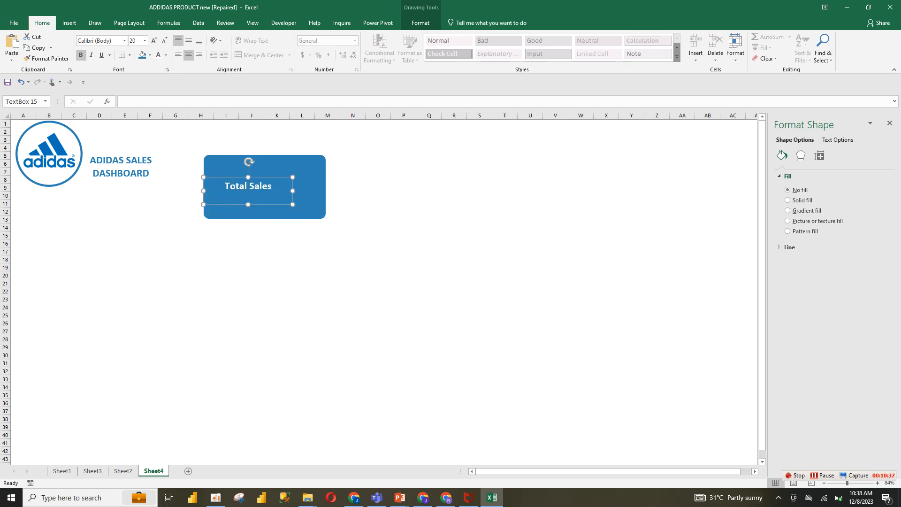
pyautogui.moveTo(204, 191); pyautogui.dragTo(265, 179)
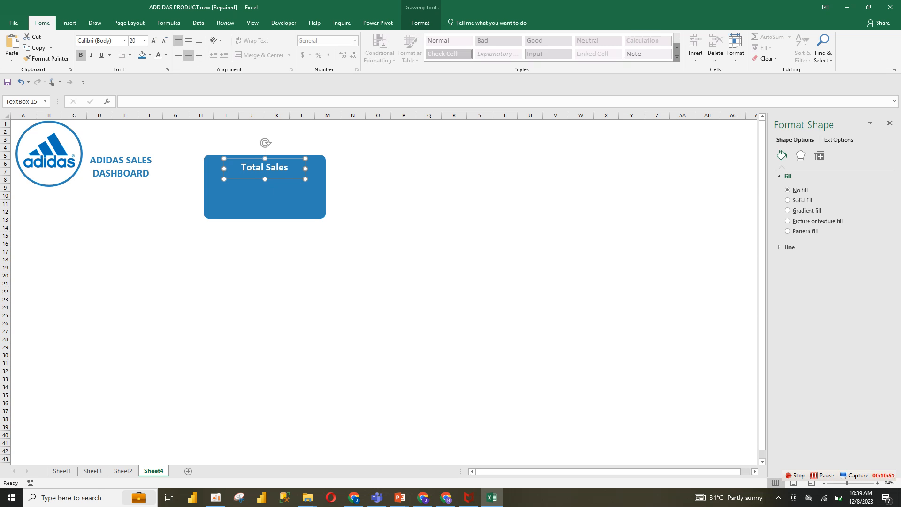
# Group the Total Sales text box with the rounded rectangle into one card
pyautogui.keyDown('ctrl'); pyautogui.click(264, 201); pyautogui.keyUp('ctrl')
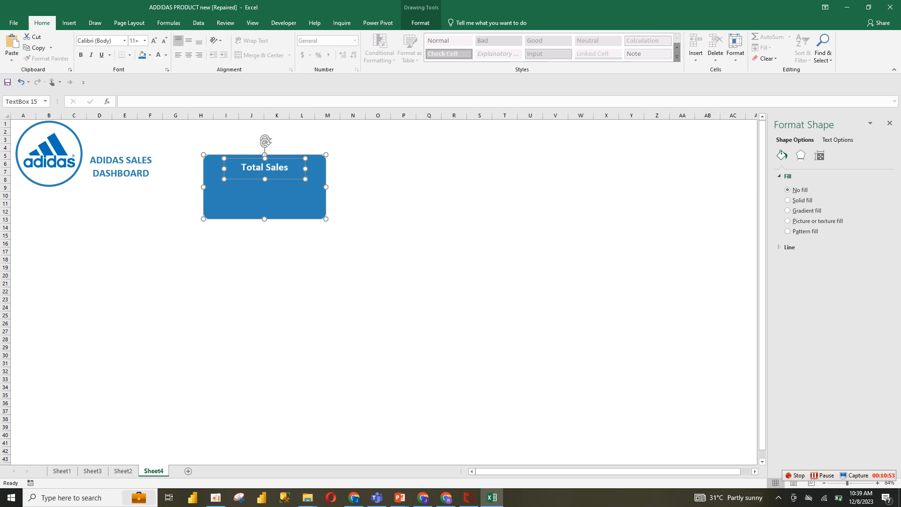
pyautogui.rightClick(325, 218)
pyautogui.moveTo(350, 273)
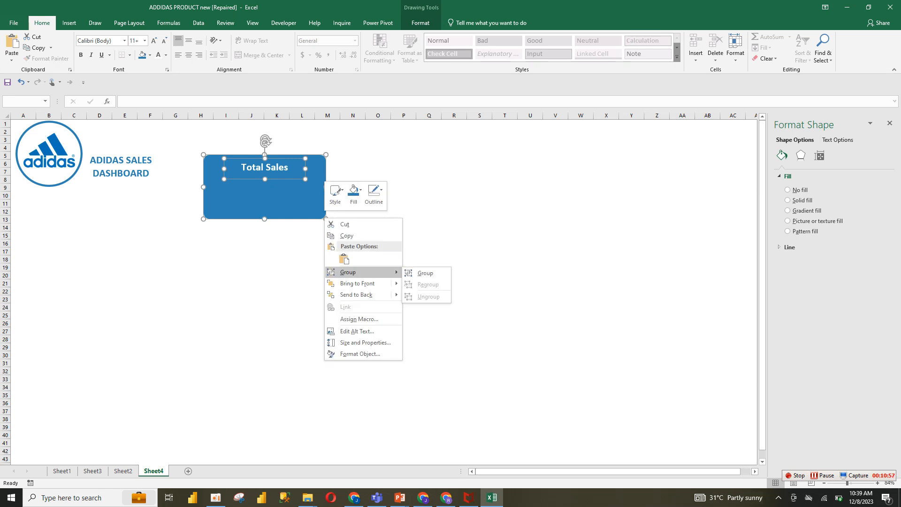
pyautogui.click(425, 273)
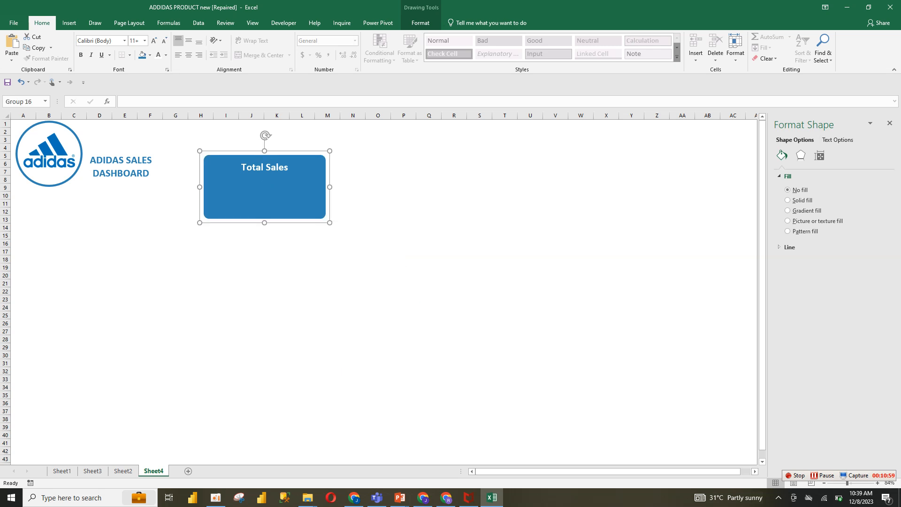
# Move the grouped Total Sales card up toward the top of the sheet beside the title
pyautogui.moveTo(272, 197); pyautogui.dragTo(268, 173)
pyautogui.click(353, 212)
pyautogui.click(277, 172)
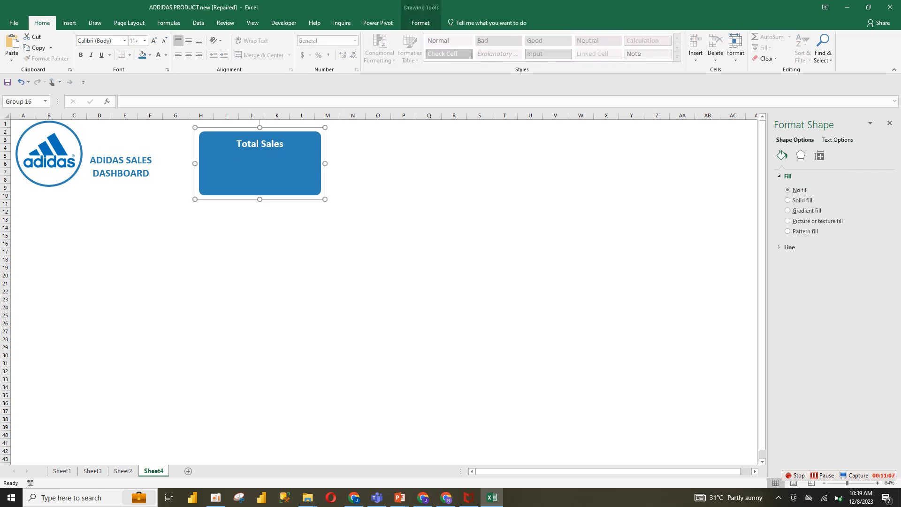
# Compare with the reference dashboard, then duplicate the card into five cards placed in a row across the top
pyautogui.click(123, 471)
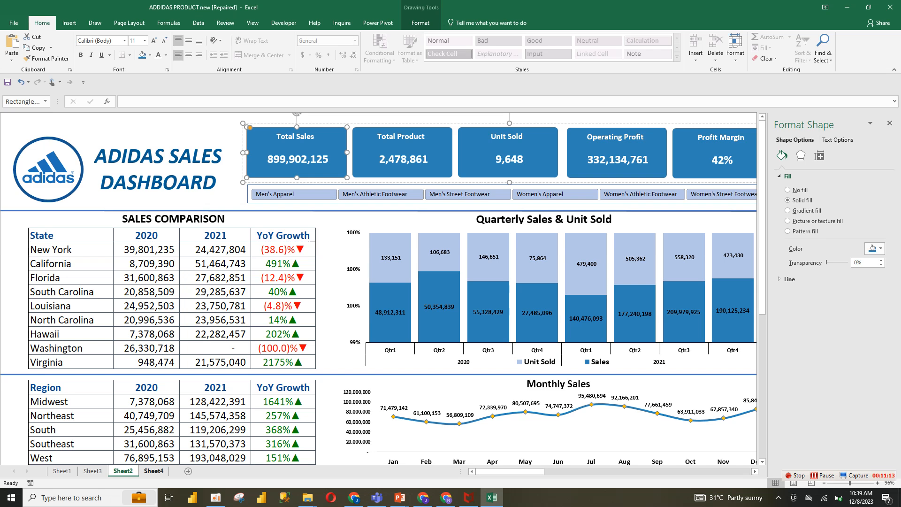
pyautogui.click(153, 471)
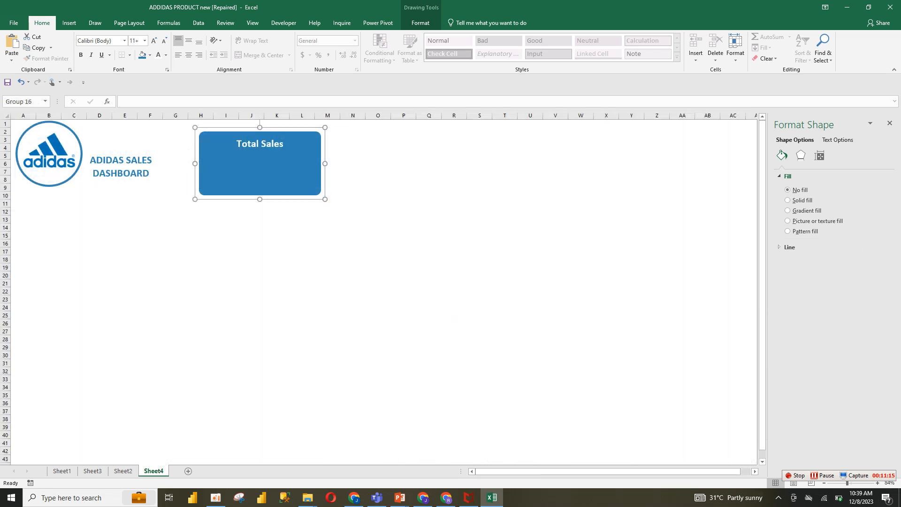
pyautogui.hotkey('ctrl', 'd')
pyautogui.moveTo(266, 176); pyautogui.dragTo(794, 176)
pyautogui.hotkey('ctrl', 'd')
pyautogui.hotkey('ctrl', 'd')
pyautogui.hotkey('ctrl', 'd')
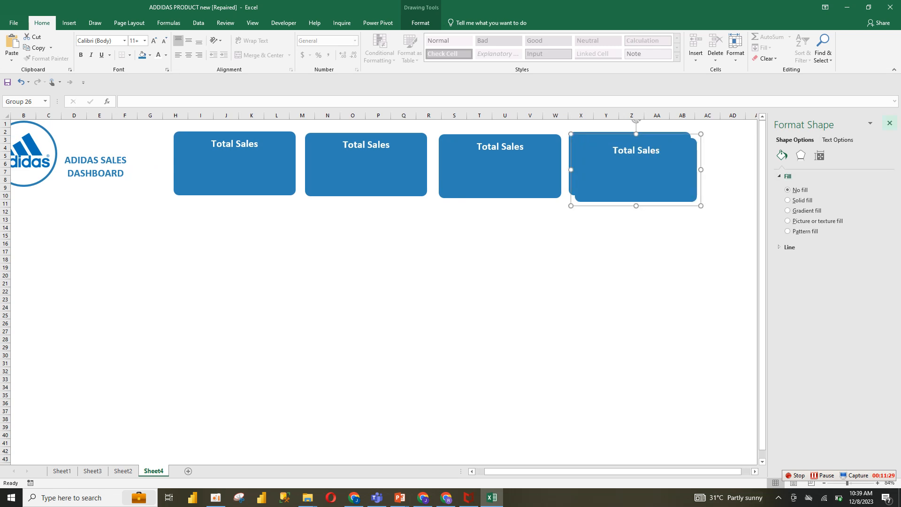
pyautogui.click(889, 123)
pyautogui.moveTo(672, 175); pyautogui.dragTo(798, 168)
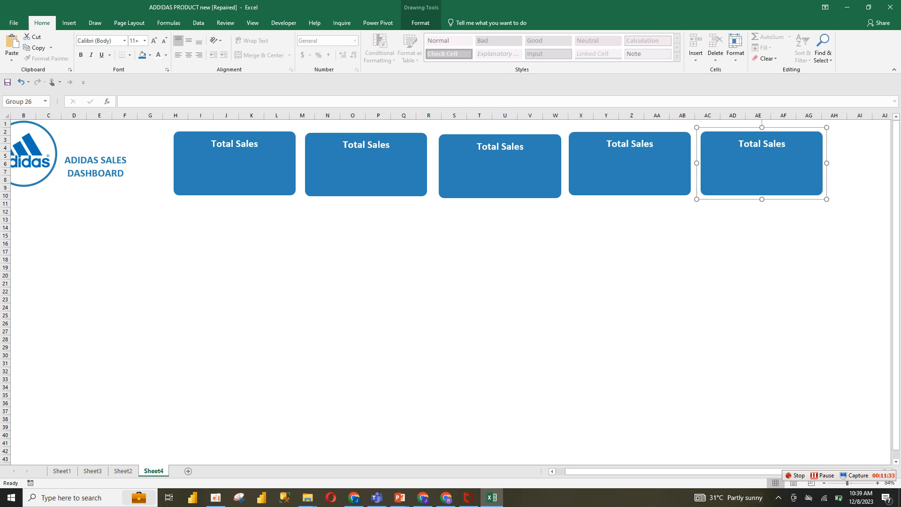
# Select all five cards, try aligning them by centre and middle, and undo the alignment
pyautogui.keyDown('ctrl'); pyautogui.click(634, 170); pyautogui.keyUp('ctrl')
pyautogui.keyDown('ctrl'); pyautogui.click(505, 172); pyautogui.keyUp('ctrl')
pyautogui.keyDown('ctrl'); pyautogui.click(371, 171); pyautogui.keyUp('ctrl')
pyautogui.keyDown('ctrl'); pyautogui.click(239, 172); pyautogui.keyUp('ctrl')
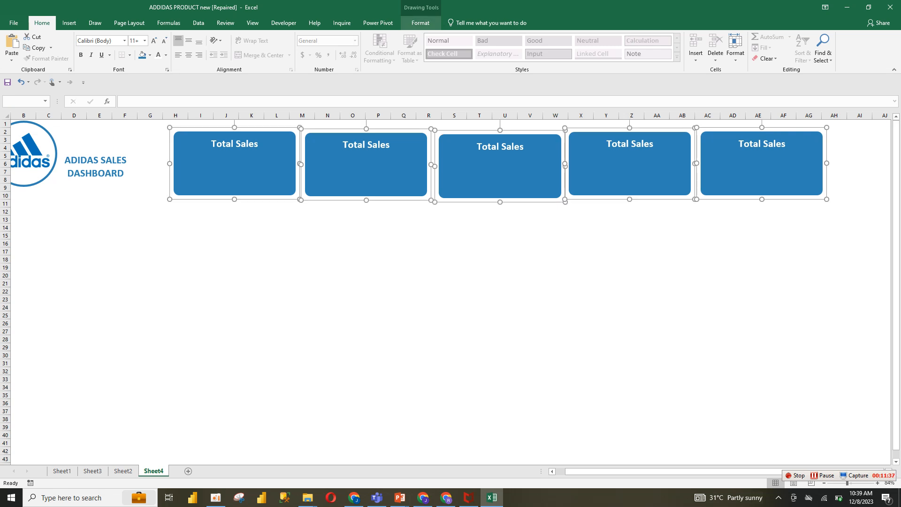
pyautogui.click(421, 23)
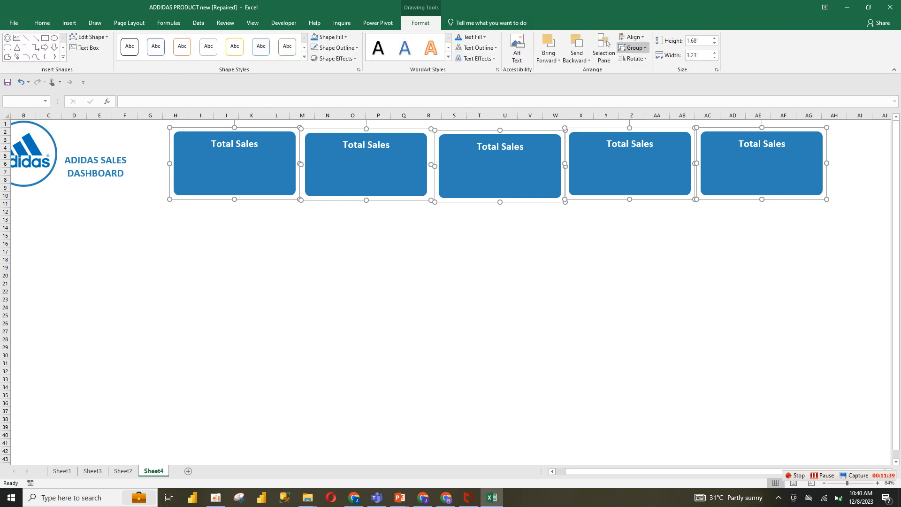
pyautogui.click(632, 36)
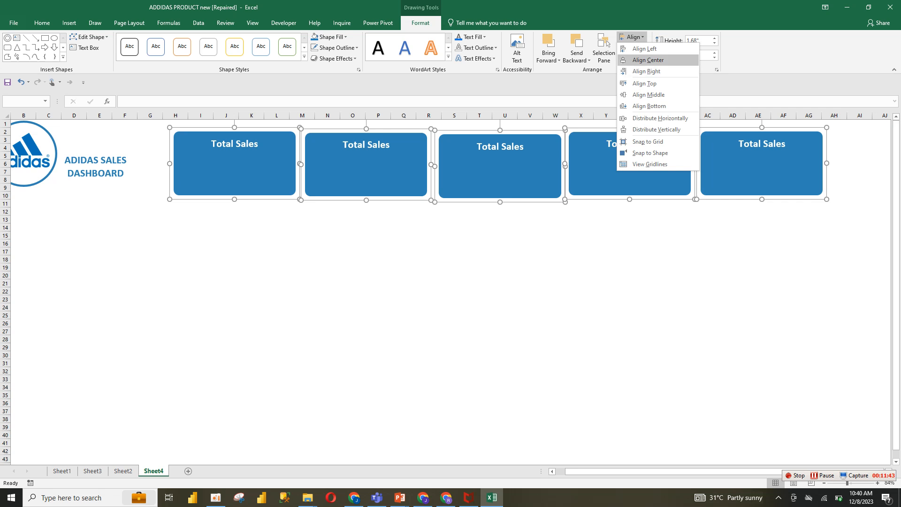
pyautogui.click(648, 59)
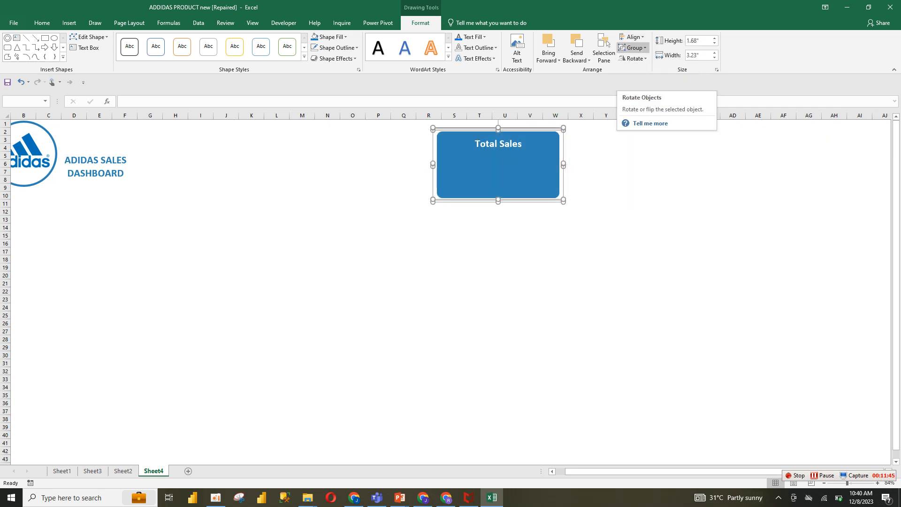
pyautogui.click(632, 36)
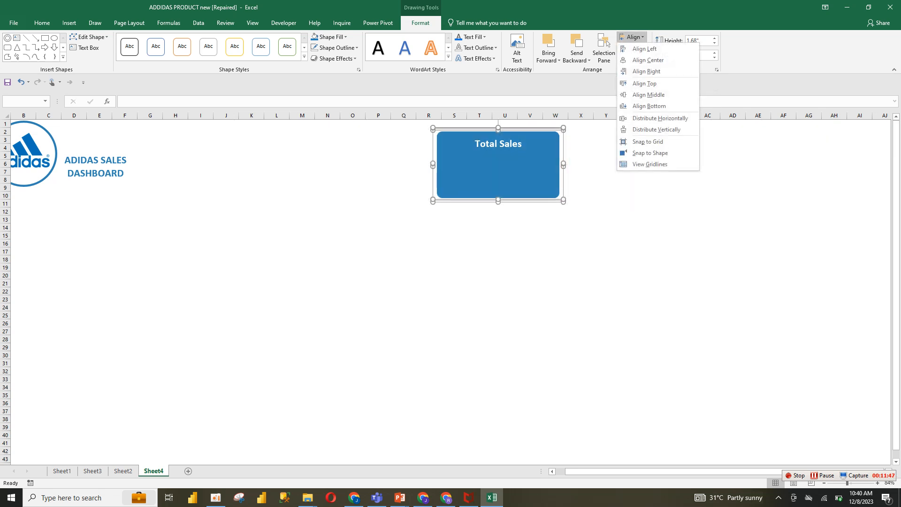
pyautogui.click(649, 94)
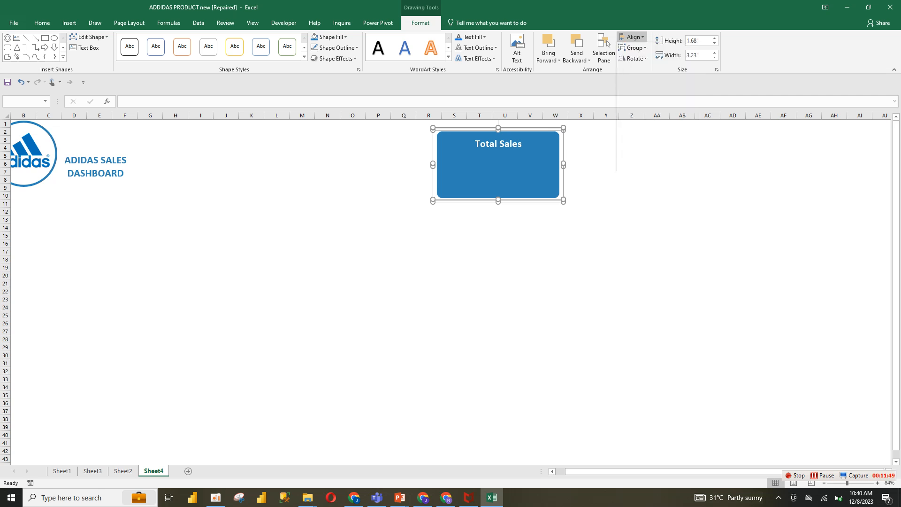
pyautogui.hotkey('ctrl', 'z')
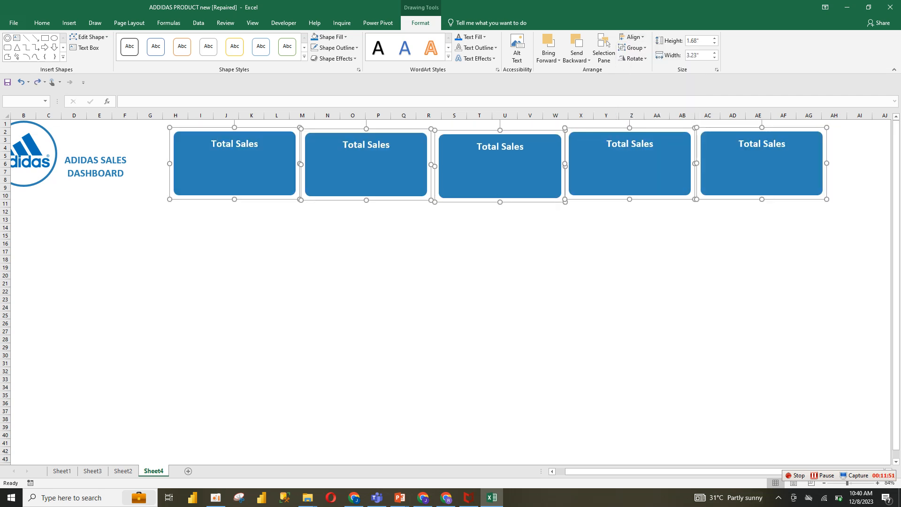
# Distribute the five selected cards evenly horizontally
pyautogui.click(633, 37)
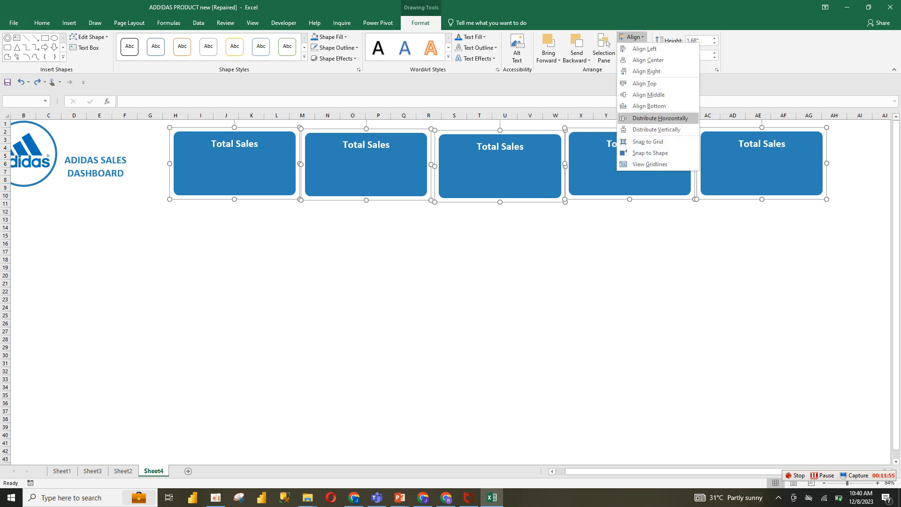
pyautogui.click(660, 118)
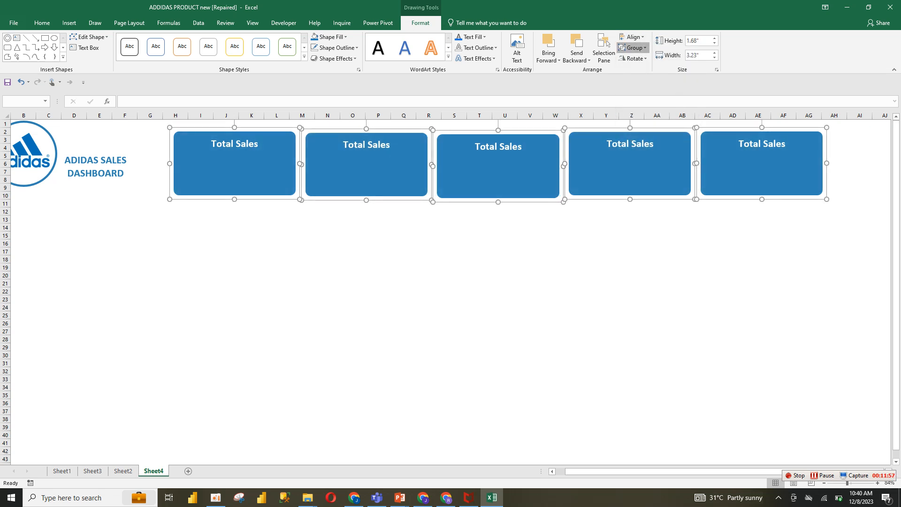
pyautogui.click(632, 47)
pyautogui.click(632, 36)
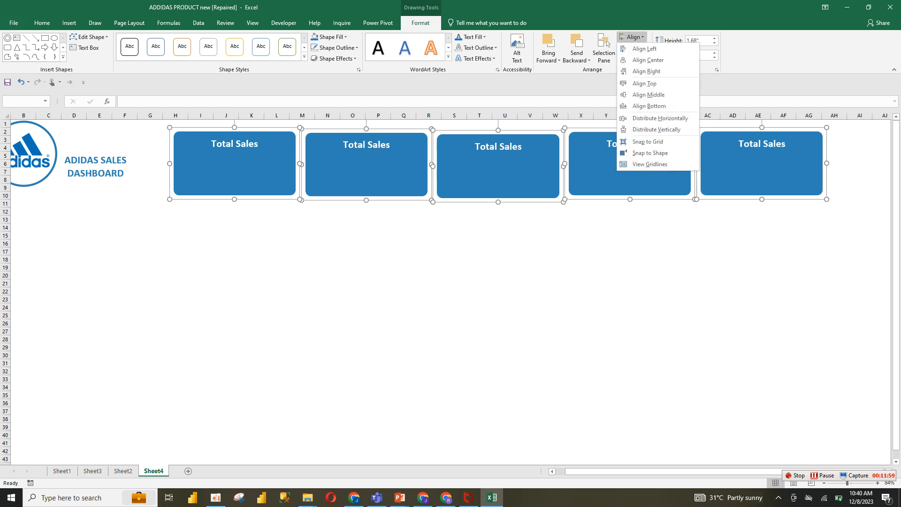
pyautogui.click(660, 117)
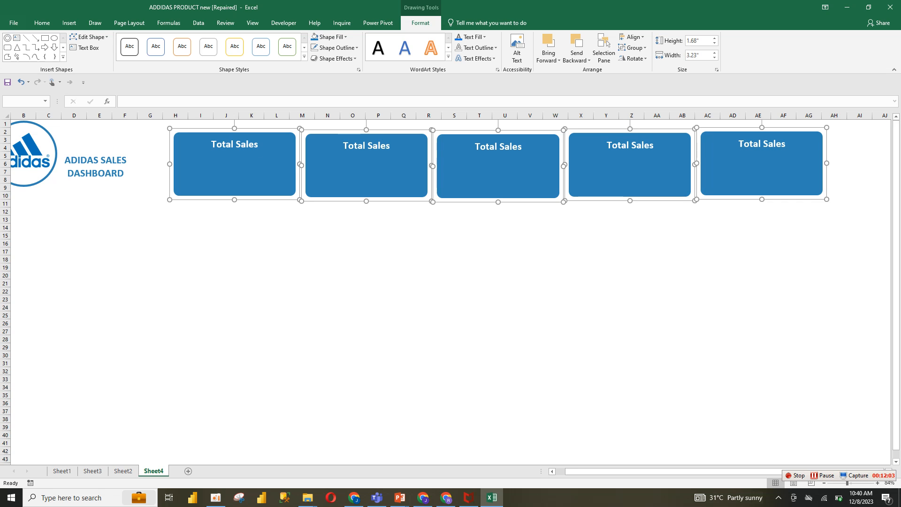
# Group the five cards together and resize the group to fit beside the title
pyautogui.click(632, 47)
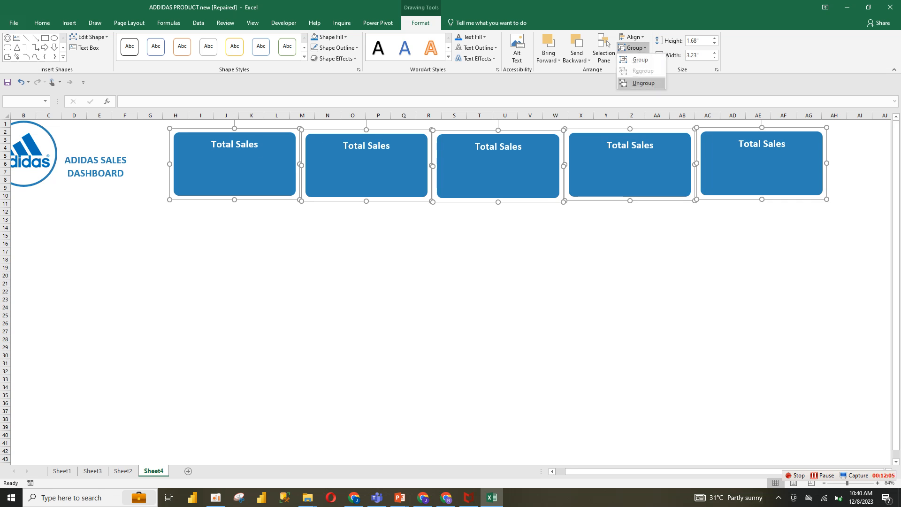
pyautogui.click(640, 60)
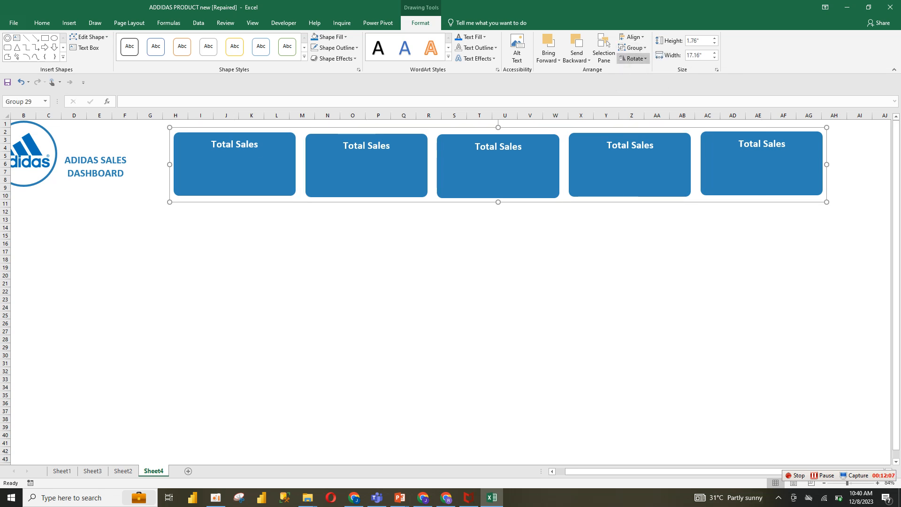
pyautogui.moveTo(629, 164)
pyautogui.mouseDown()
pyautogui.moveTo(623, 170)
pyautogui.moveTo(626, 162)
pyautogui.mouseUp()
pyautogui.moveTo(597, 472); pyautogui.dragTo(586, 472)
pyautogui.moveTo(849, 199); pyautogui.dragTo(802, 197)
pyautogui.click(531, 228)
pyautogui.click(357, 143)
pyautogui.click(369, 167)
pyautogui.keyDown('ctrl'); pyautogui.click(262, 168); pyautogui.keyUp('ctrl')
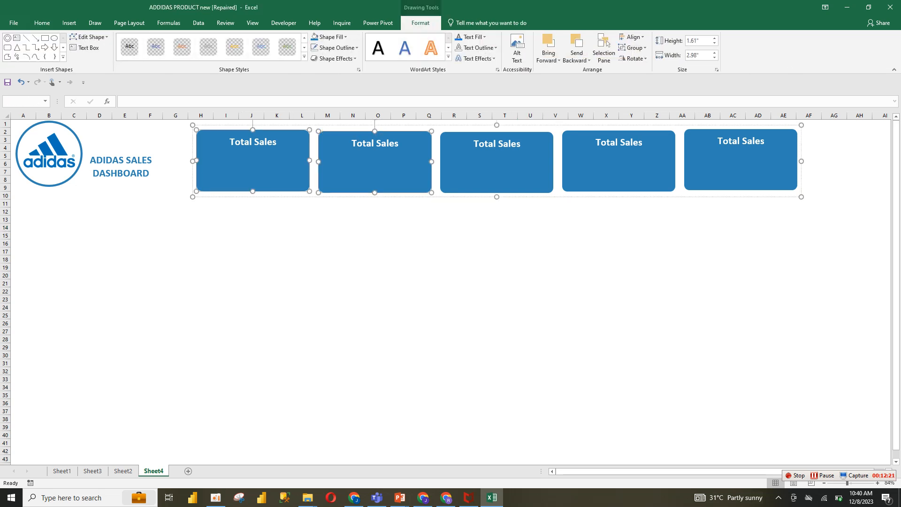
pyautogui.click(355, 234)
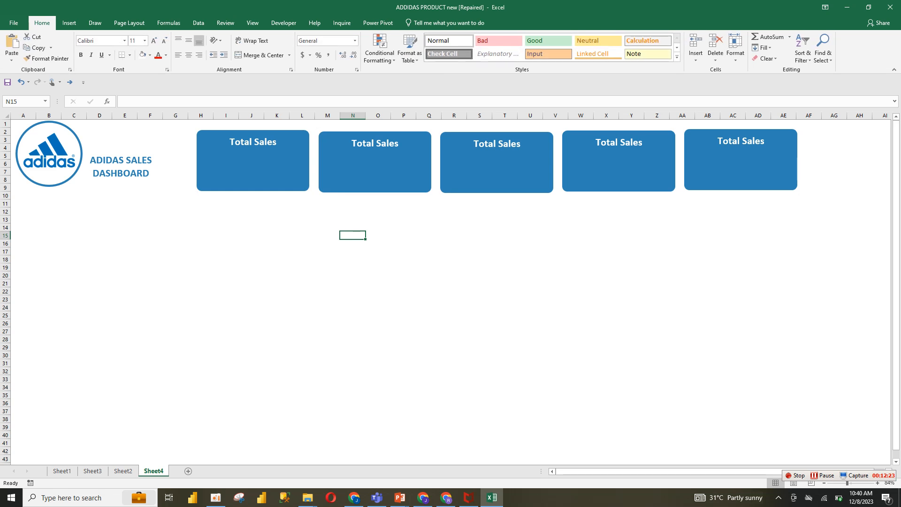
pyautogui.click(353, 308)
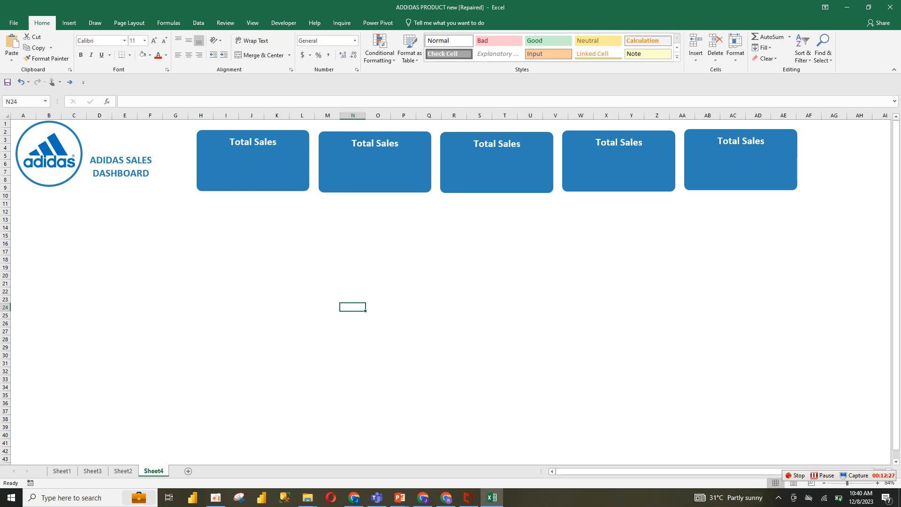
# Create a new PivotTable on a new worksheet from the full sales data table on Sheet1
pyautogui.click(93, 470)
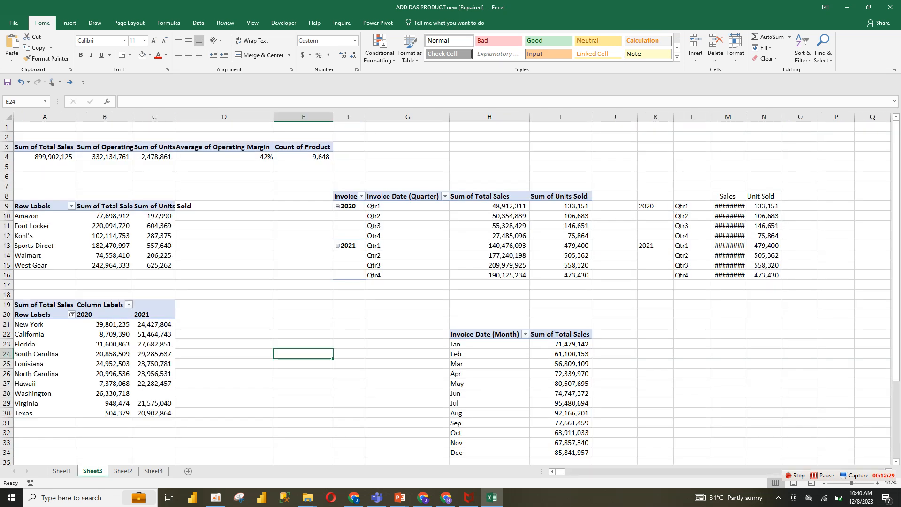
pyautogui.click(62, 471)
pyautogui.moveTo(29, 126); pyautogui.dragTo(753, 127)
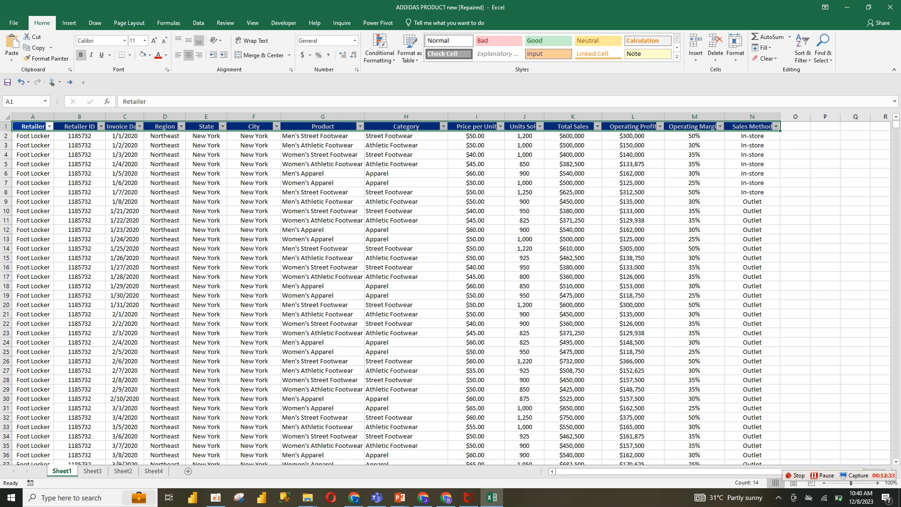
pyautogui.hotkey('ctrl', 'shift', 'Down')
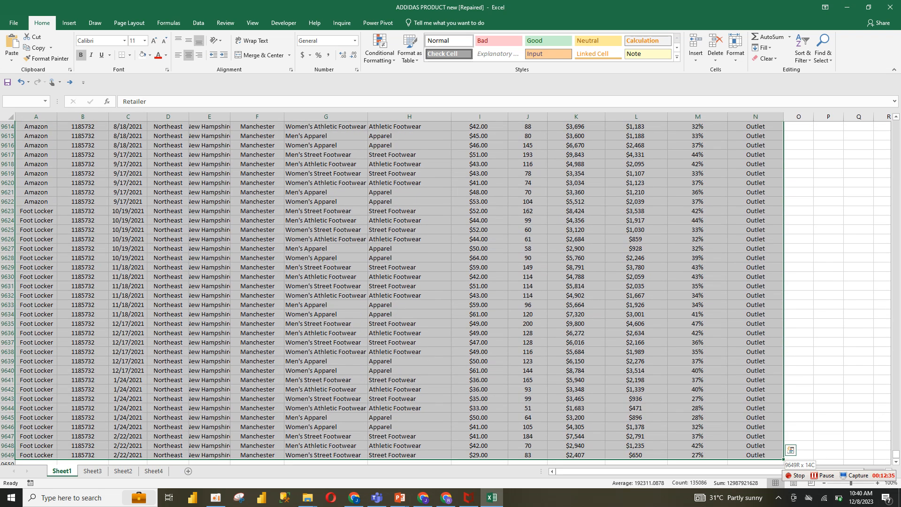
pyautogui.click(69, 23)
pyautogui.click(15, 47)
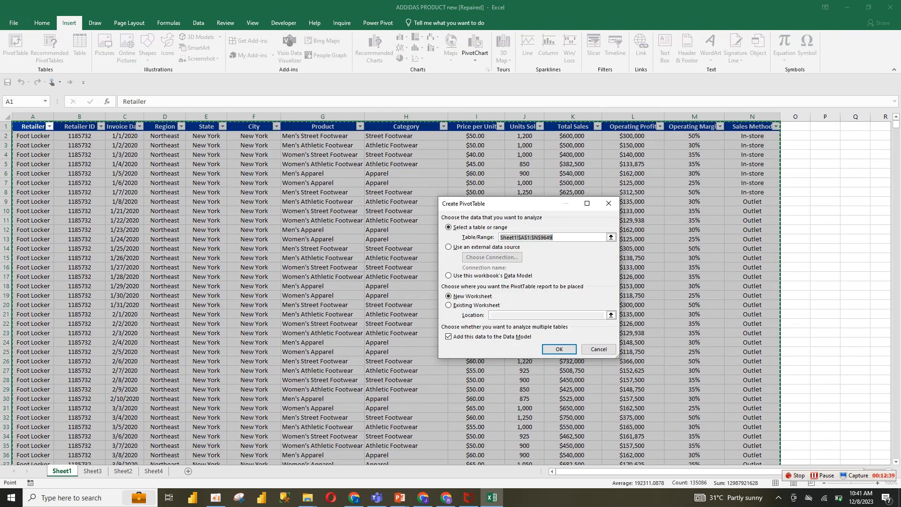
pyautogui.press('Return')
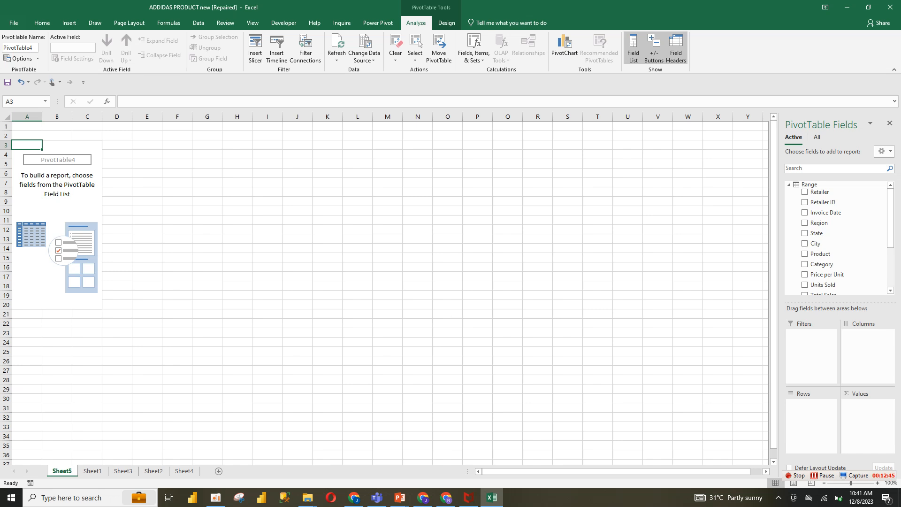
# Compare with the original dashboard, then retitle the second KPI card on the new dashboard as Total Product
pyautogui.click(154, 471)
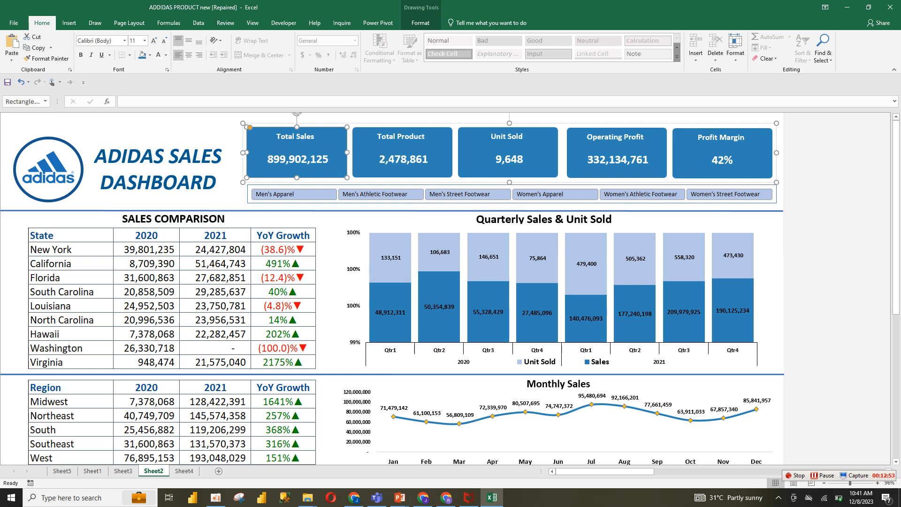
pyautogui.click(184, 471)
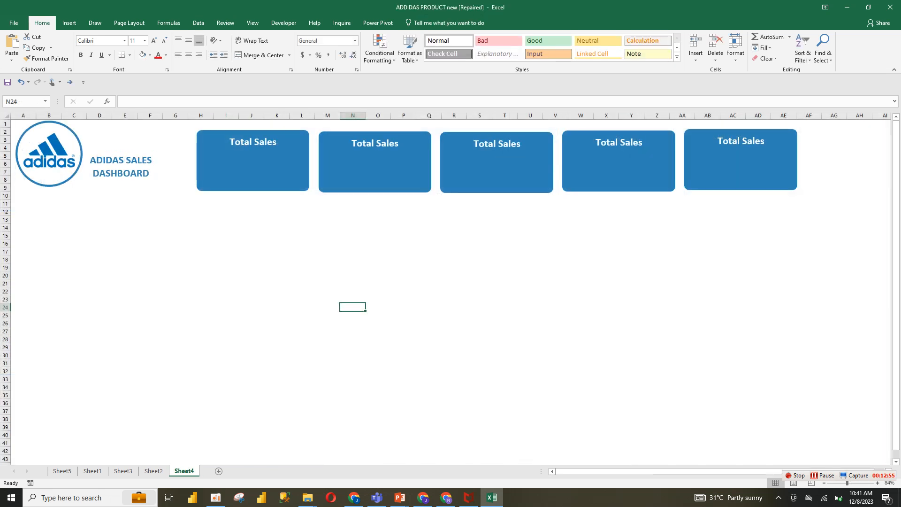
pyautogui.doubleClick(388, 144)
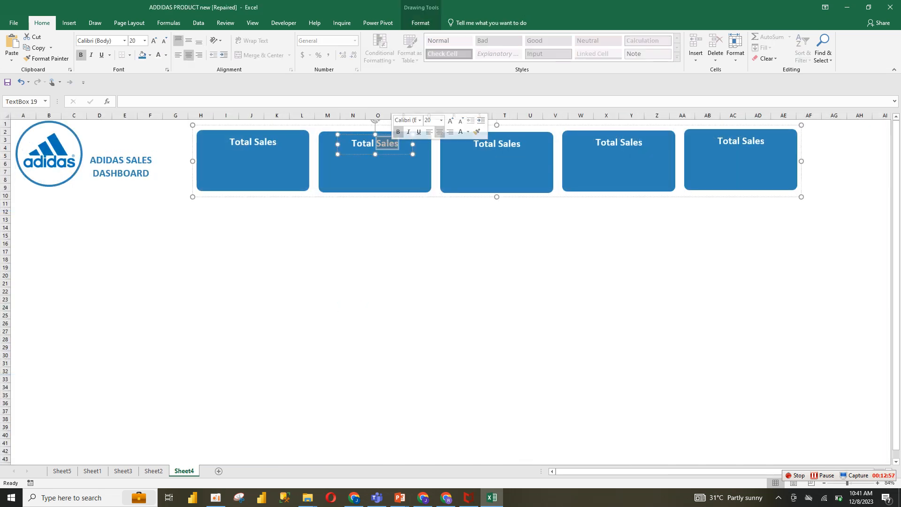
pyautogui.write('P')
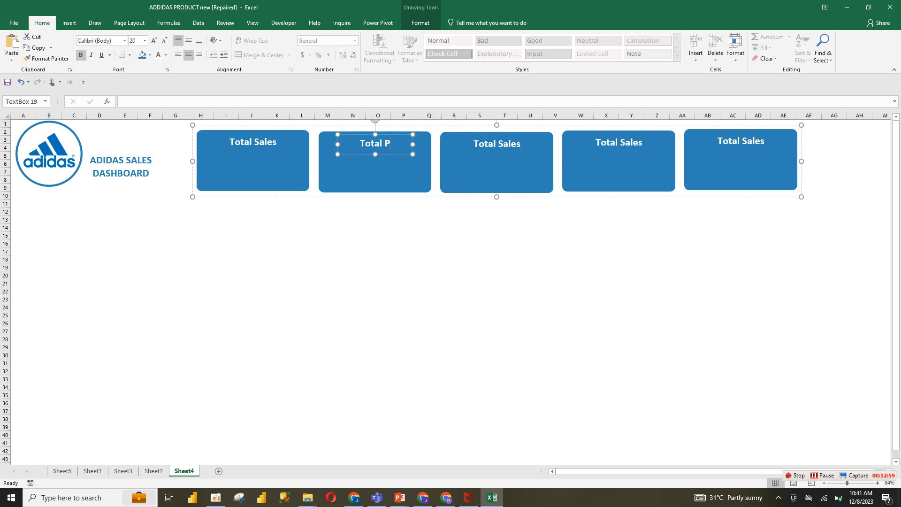
pyautogui.write('roduct')
# Retitle the third card as Unit Sold and the fourth card as Profit
pyautogui.tripleClick(493, 144)
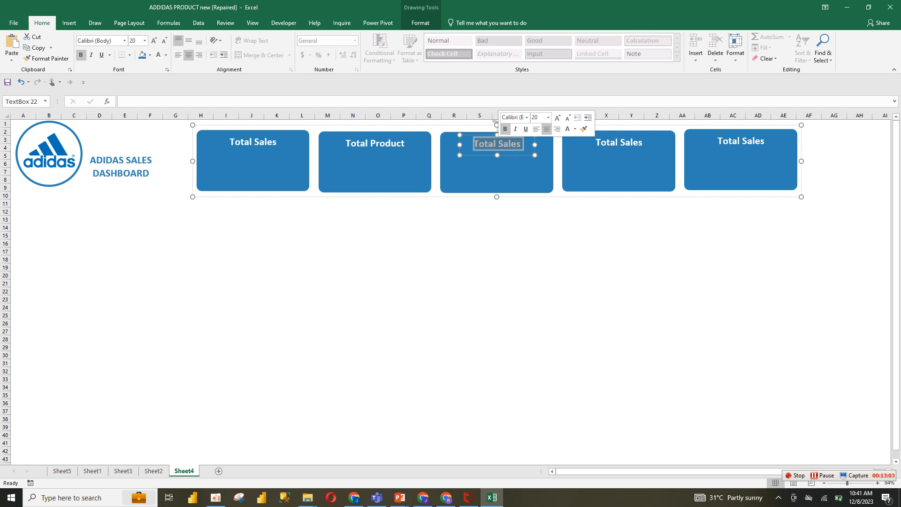
pyautogui.write('Unit')
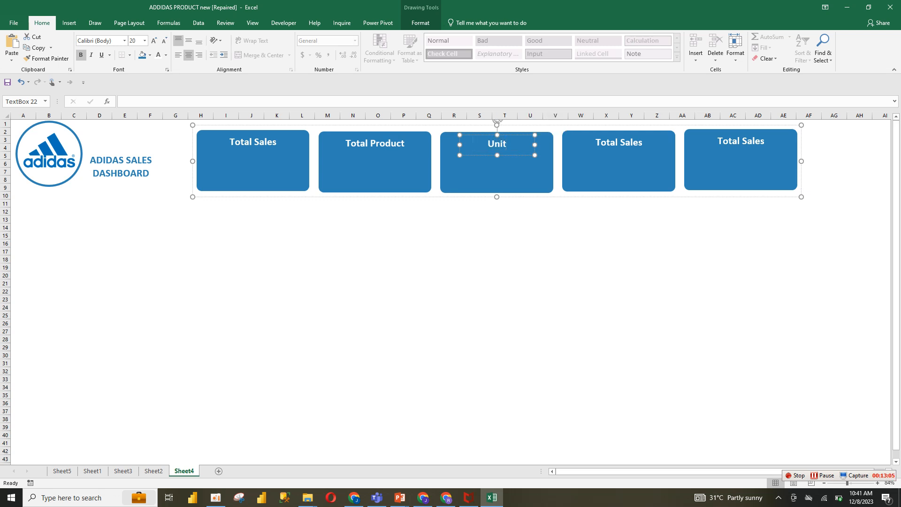
pyautogui.write(' Sold')
pyautogui.tripleClick(615, 143)
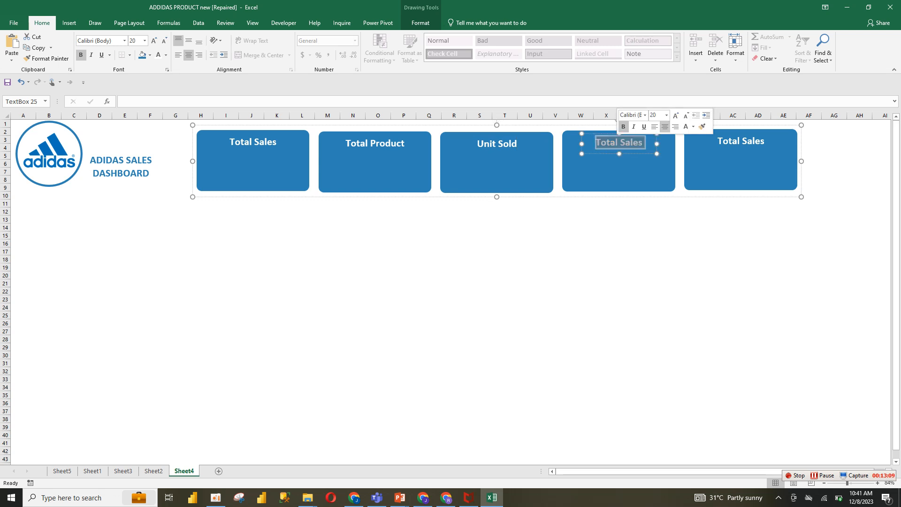
pyautogui.write('Profit')
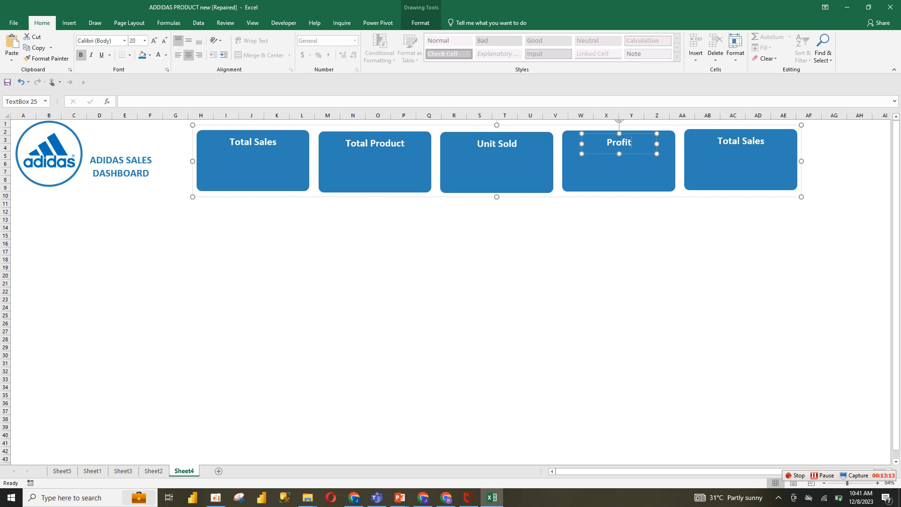
# Retitle the fifth card as Profit Margin
pyautogui.doubleClick(728, 142)
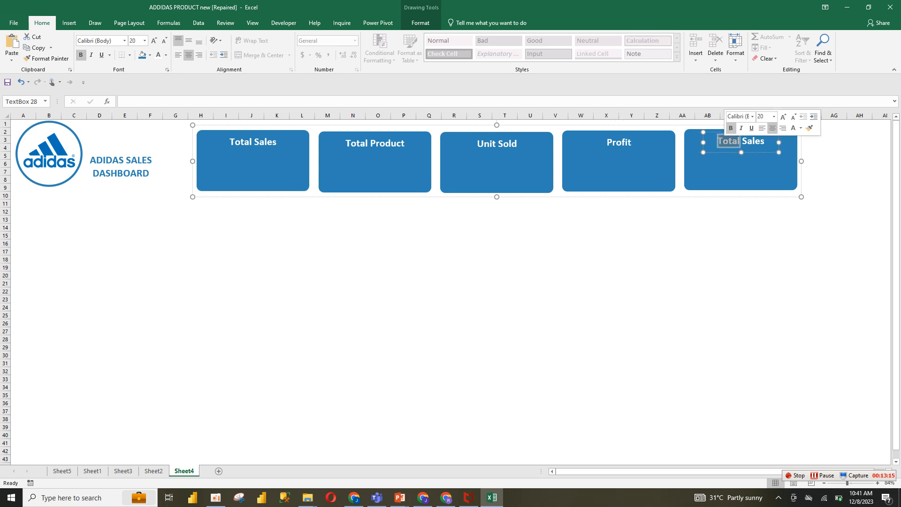
pyautogui.hotkey('ctrl', 'a')
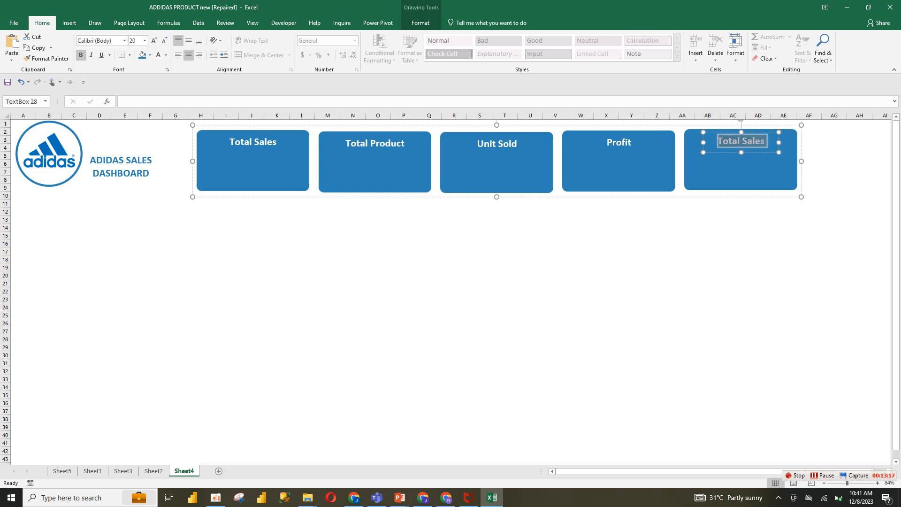
pyautogui.write('Profi')
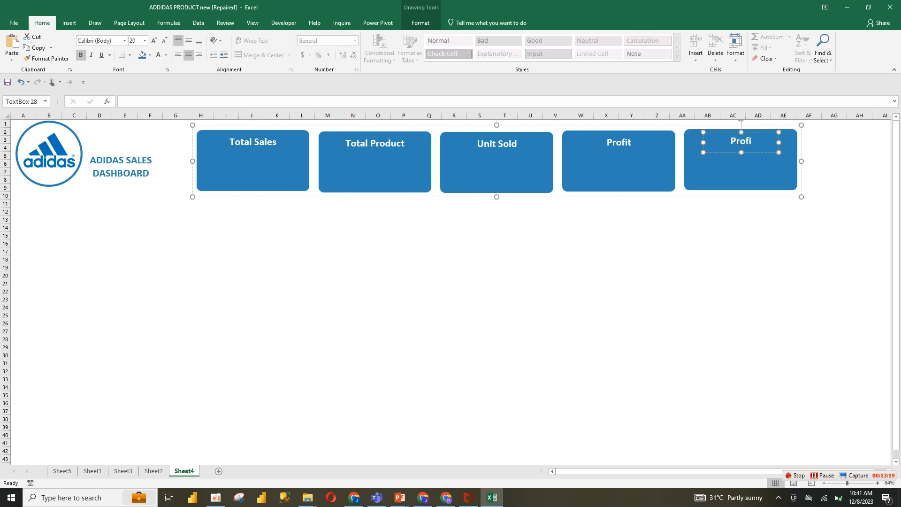
pyautogui.write('t Margin')
pyautogui.click(505, 284)
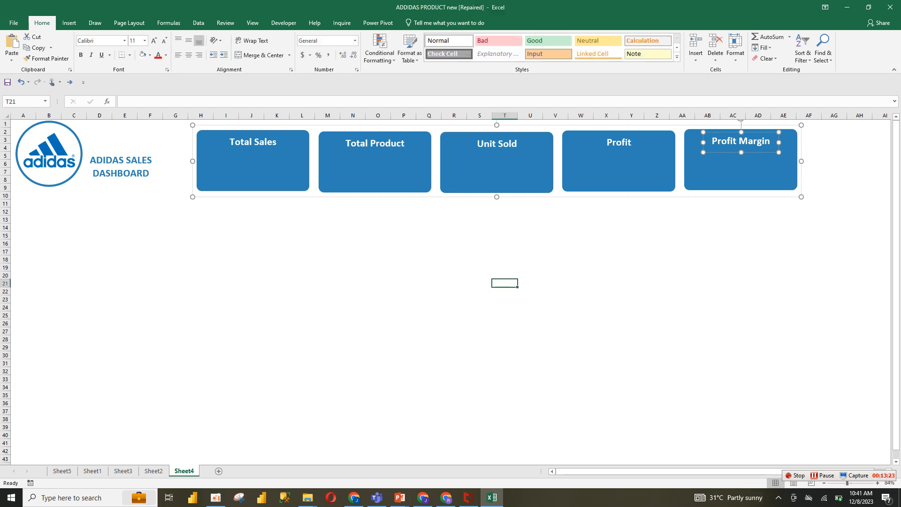
# Reorder the sheet tabs so Sheet4 and then Sheet5 sit at the end after Sheet2
pyautogui.click(154, 471)
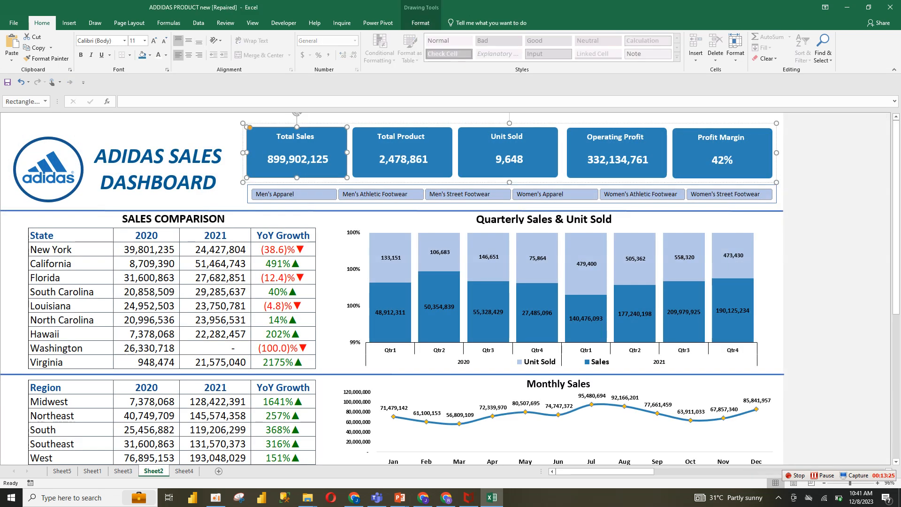
pyautogui.click(123, 471)
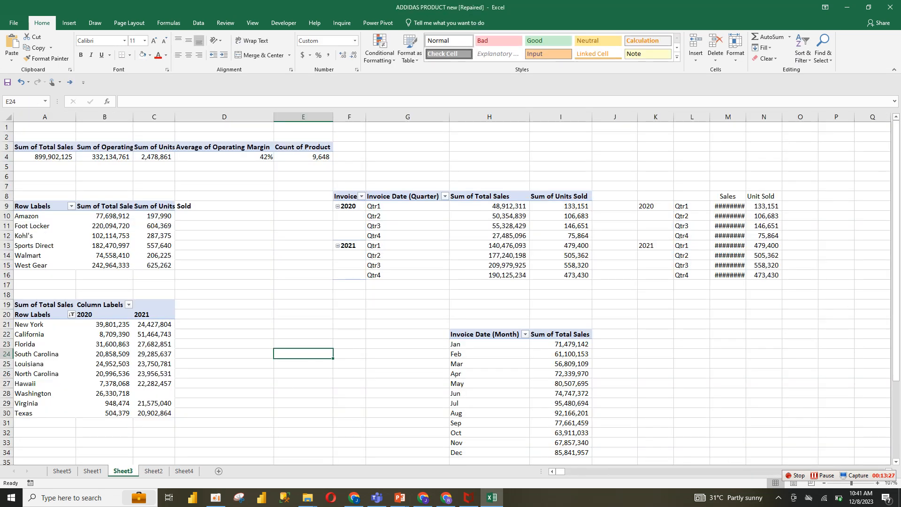
pyautogui.click(62, 471)
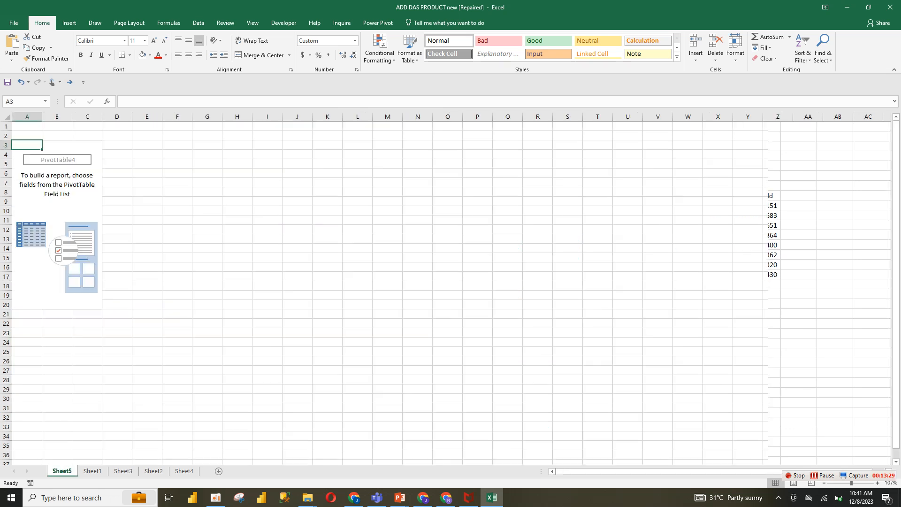
pyautogui.moveTo(167, 471); pyautogui.dragTo(169, 471)
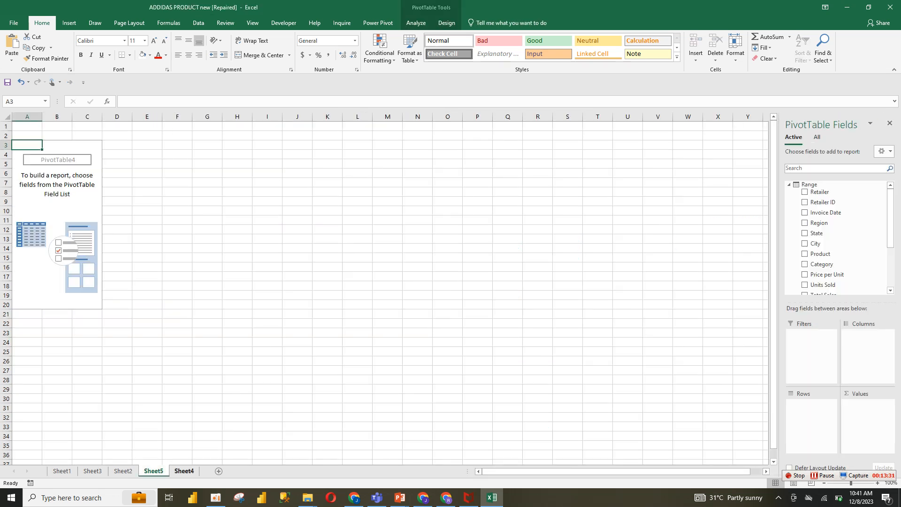
pyautogui.click(184, 471)
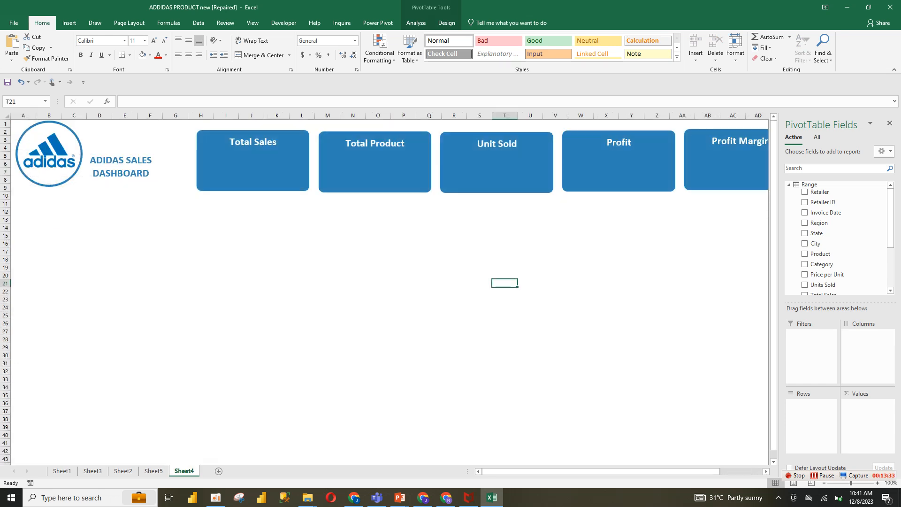
pyautogui.moveTo(184, 471); pyautogui.dragTo(153, 471)
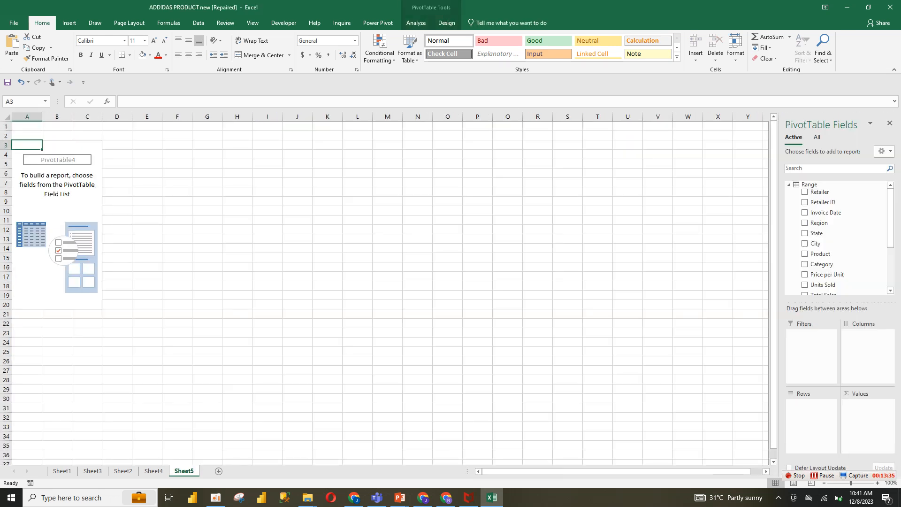
# Add Total Sales, Product and Units Sold as value fields in the new PivotTable
pyautogui.click(56, 201)
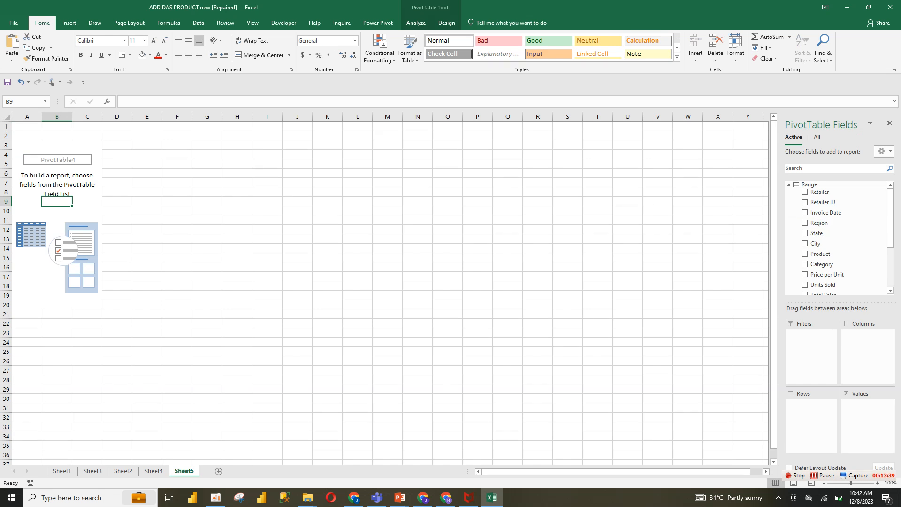
pyautogui.scroll(-3, 840, 221)
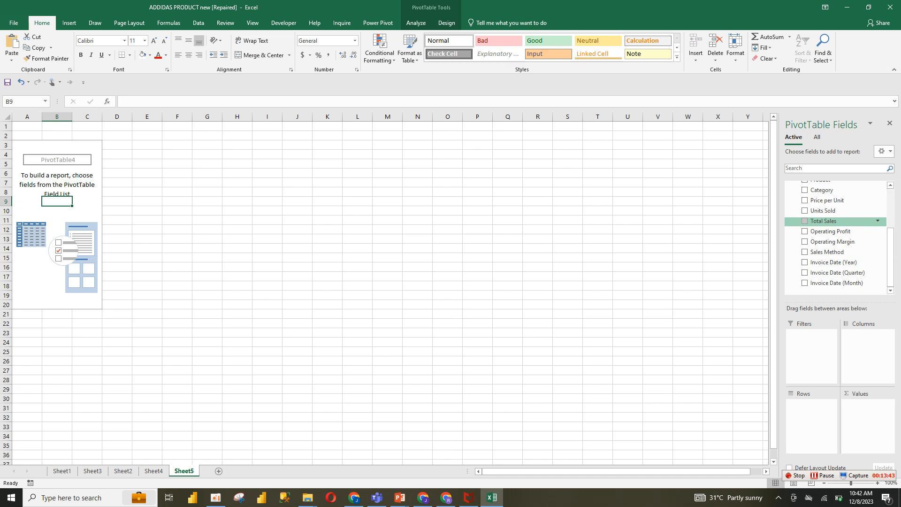
pyautogui.click(805, 221)
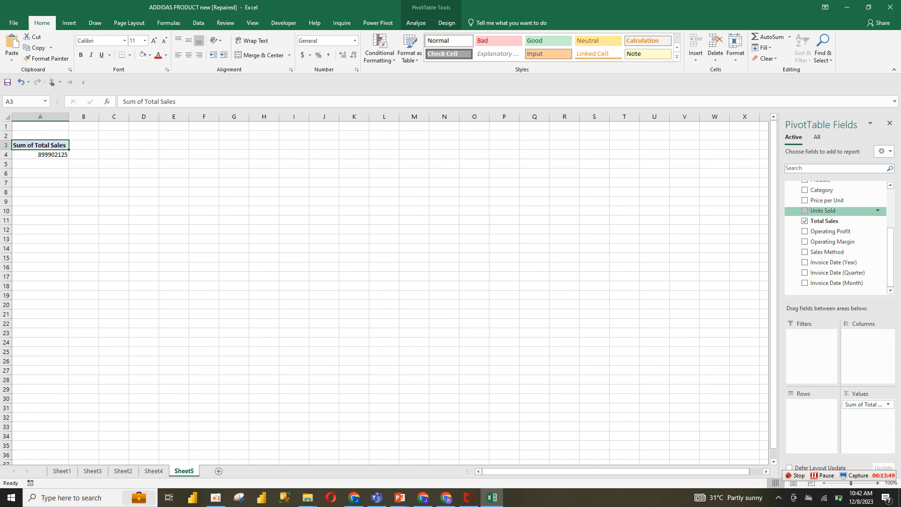
pyautogui.scroll(2, 836, 234)
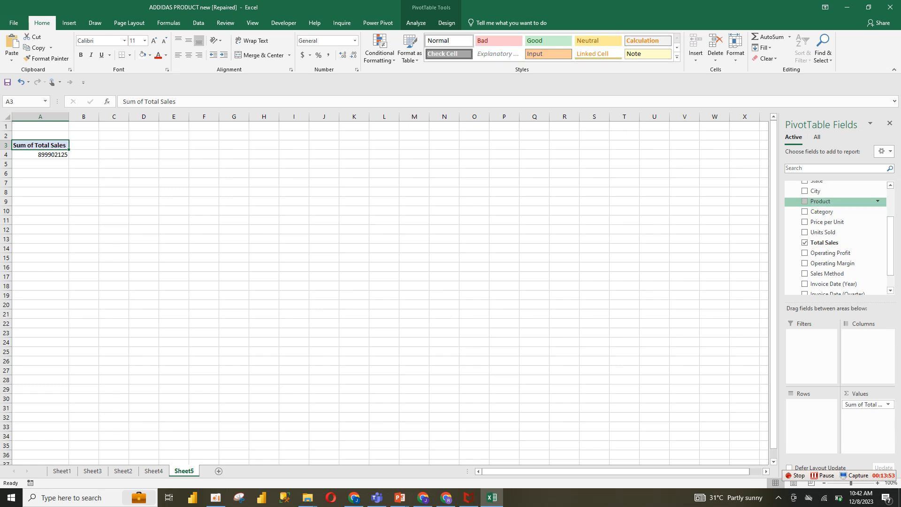
pyautogui.moveTo(821, 201); pyautogui.dragTo(868, 414)
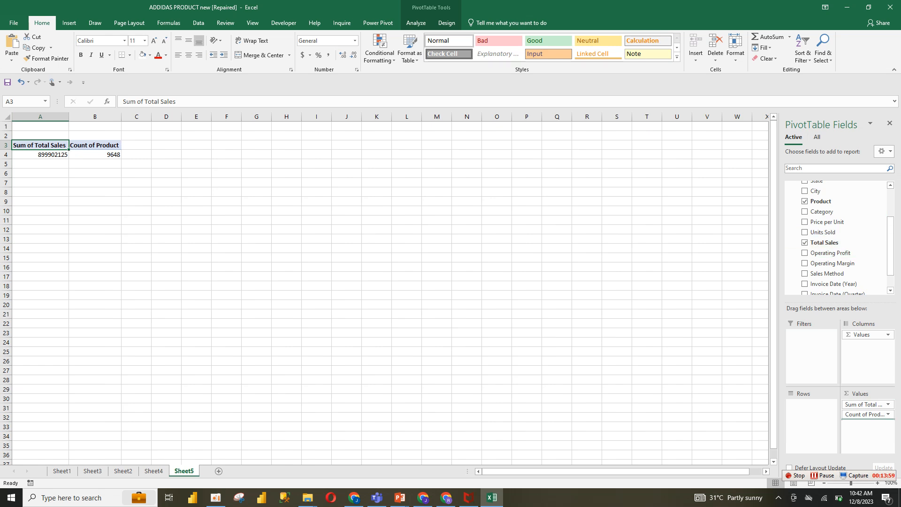
pyautogui.moveTo(823, 232); pyautogui.dragTo(867, 424)
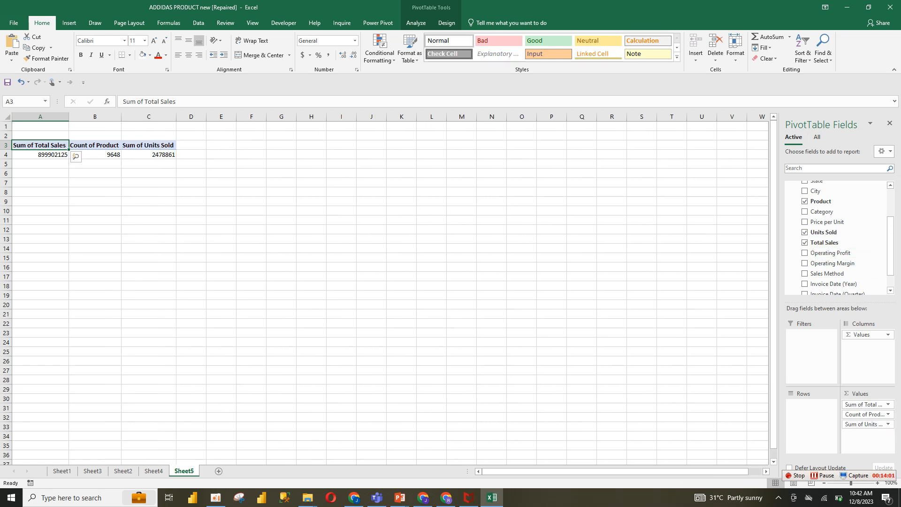
# Add Operating Profit and Operating Margin as values, summarizing Operating Margin by Average
pyautogui.moveTo(868, 340); pyautogui.dragTo(867, 431)
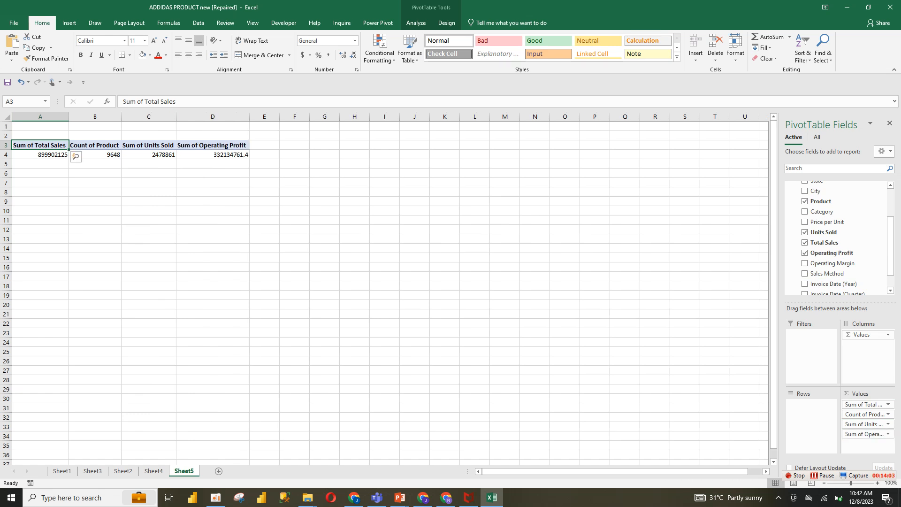
pyautogui.moveTo(832, 264); pyautogui.dragTo(867, 441)
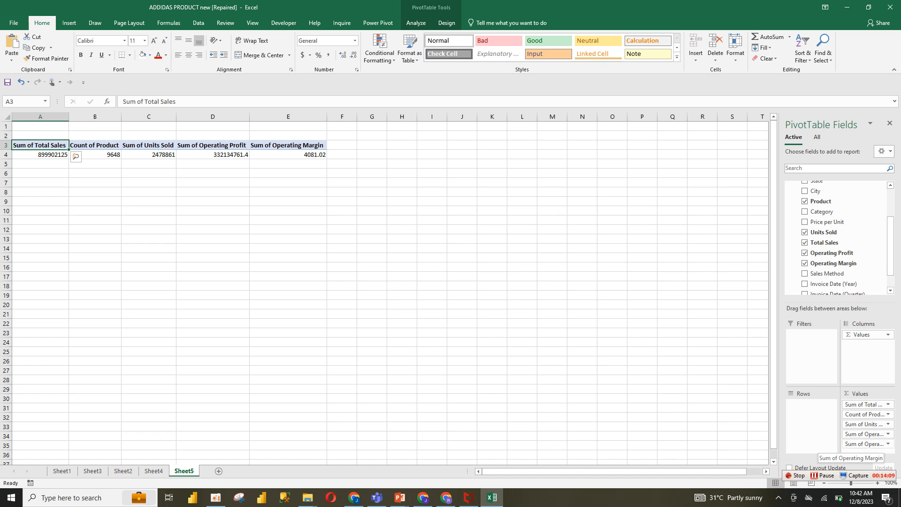
pyautogui.click(868, 443)
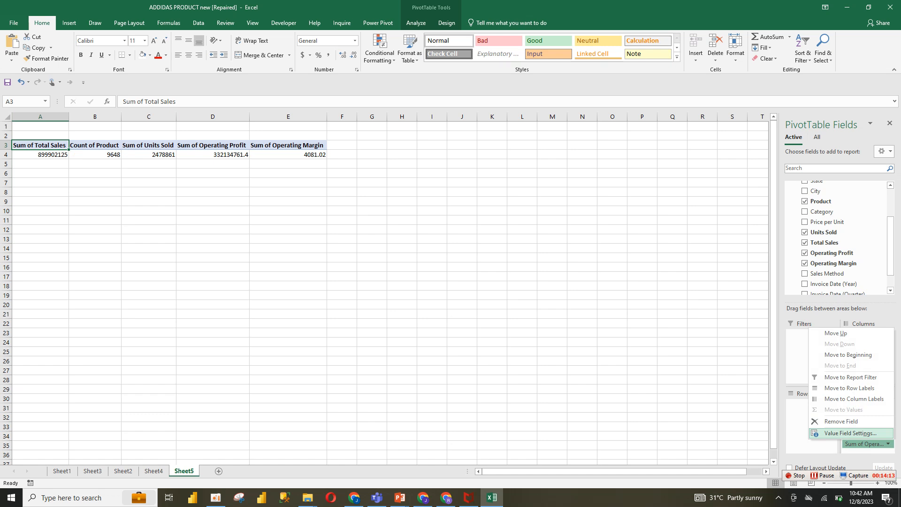
pyautogui.click(850, 433)
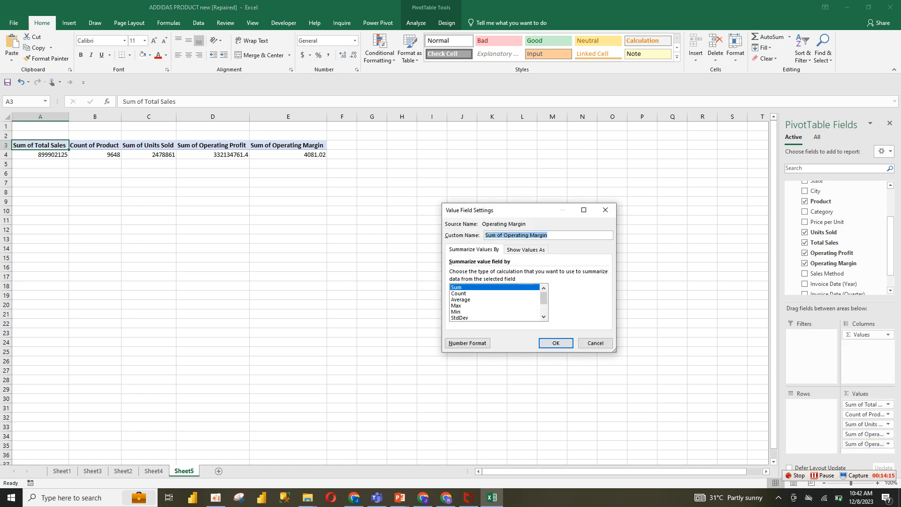
pyautogui.click(461, 300)
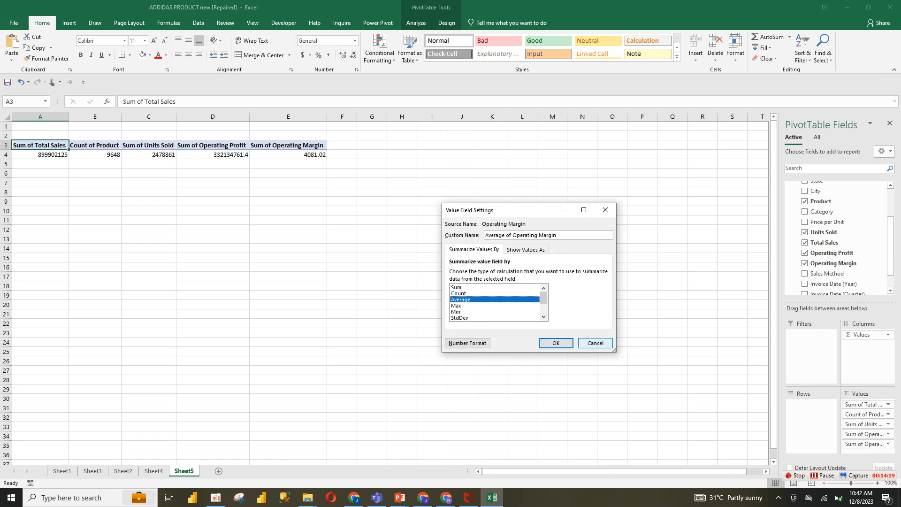
pyautogui.click(556, 343)
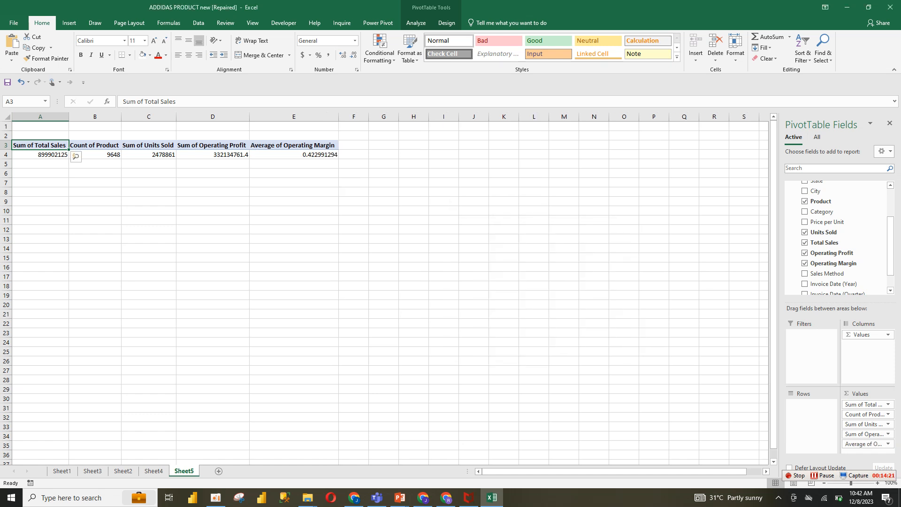
# Format the Average of Operating Margin column as a percentage
pyautogui.moveTo(294, 145); pyautogui.dragTo(294, 154)
pyautogui.click(318, 55)
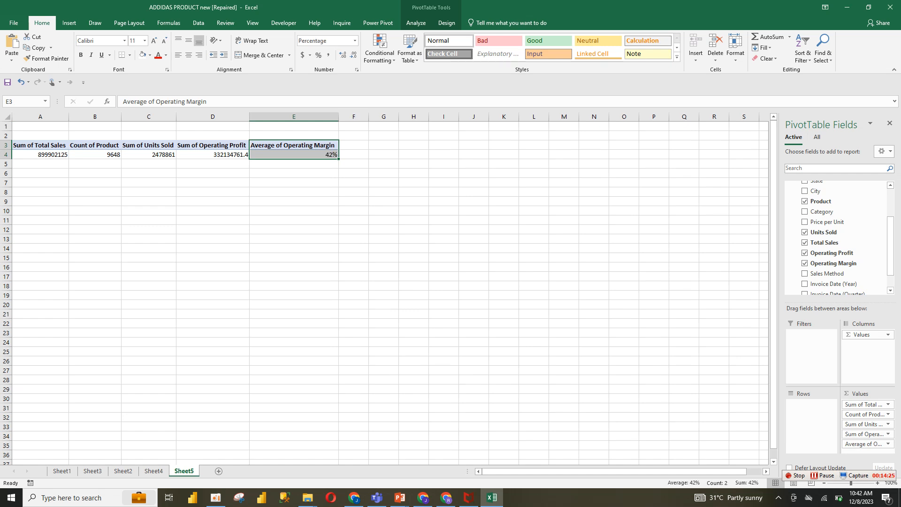
pyautogui.click(308, 154)
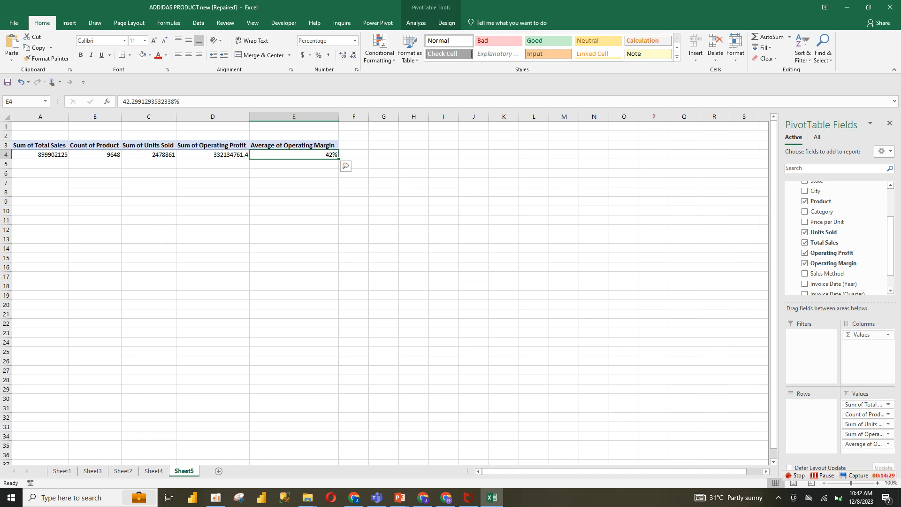
pyautogui.rightClick(303, 155)
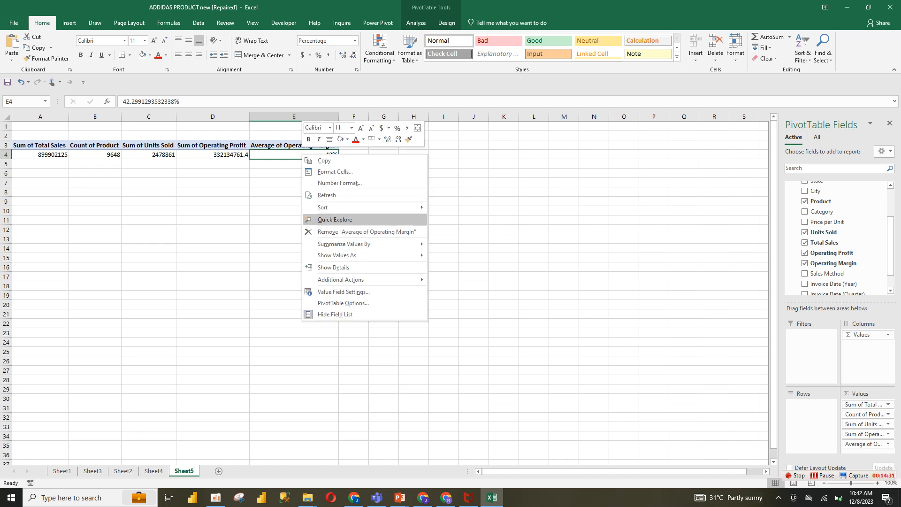
pyautogui.moveTo(366, 254)
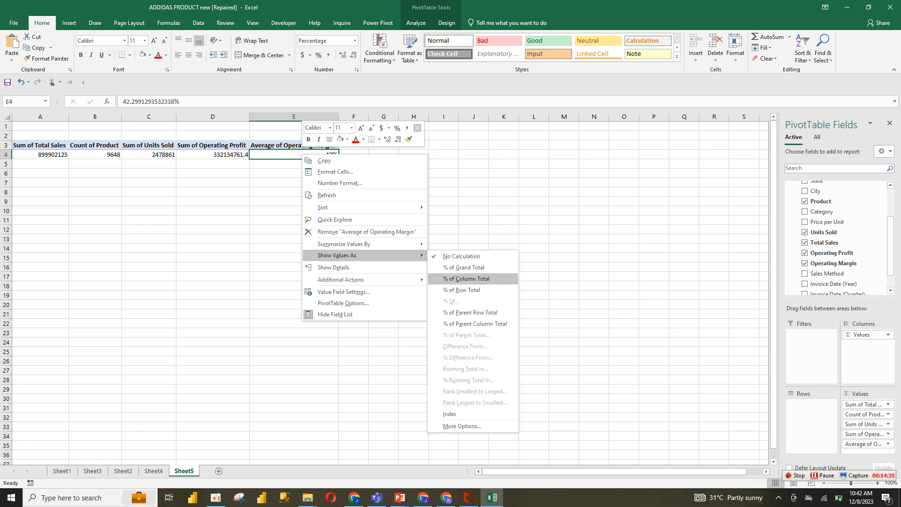
pyautogui.press('Escape')
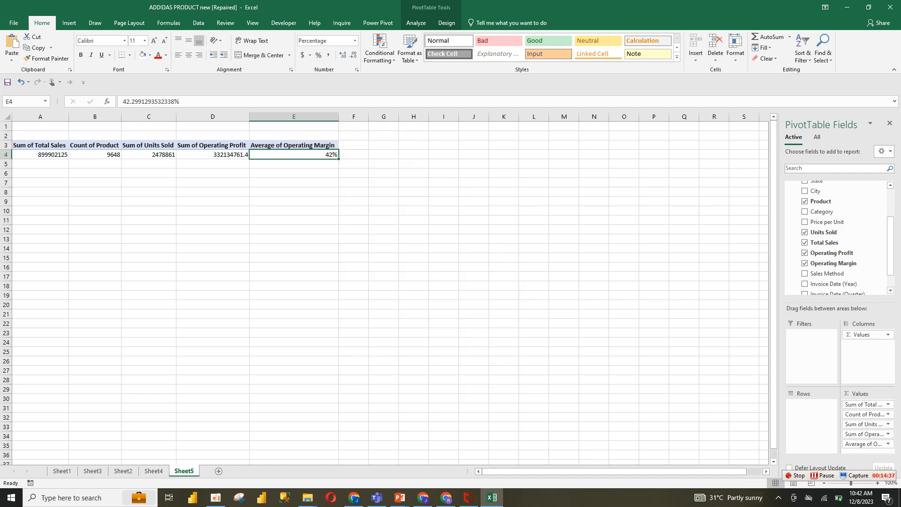
# Apply comma number format with no decimal places to the Total Sales through Operating Profit values in the PivotTable
pyautogui.click(213, 174)
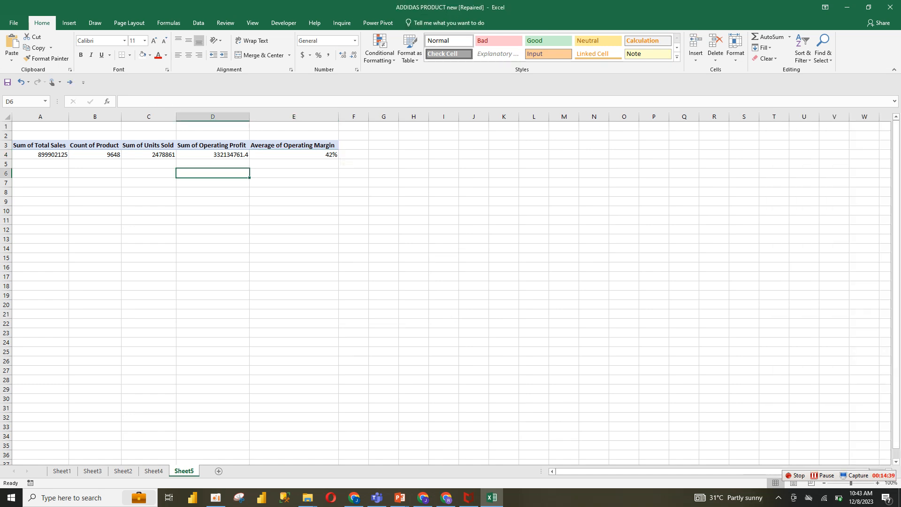
pyautogui.moveTo(40, 154); pyautogui.dragTo(213, 154)
pyautogui.click(328, 55)
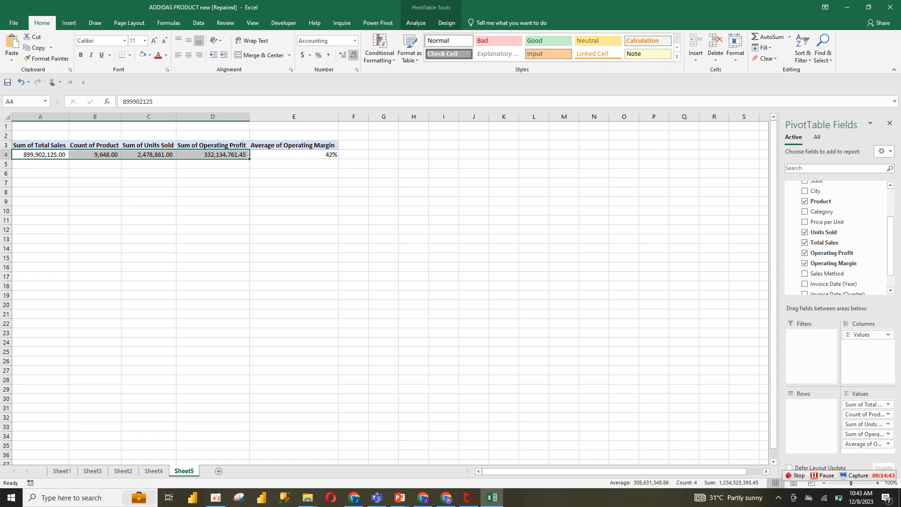
pyautogui.click(353, 55)
pyautogui.click(353, 55)
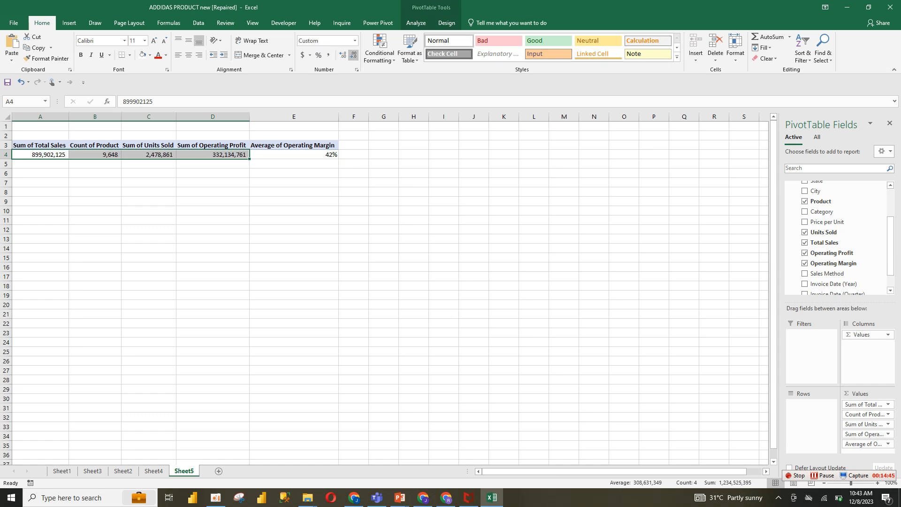
# Apply the dollar accounting format to the Total Sales value in the PivotTable
pyautogui.click(40, 155)
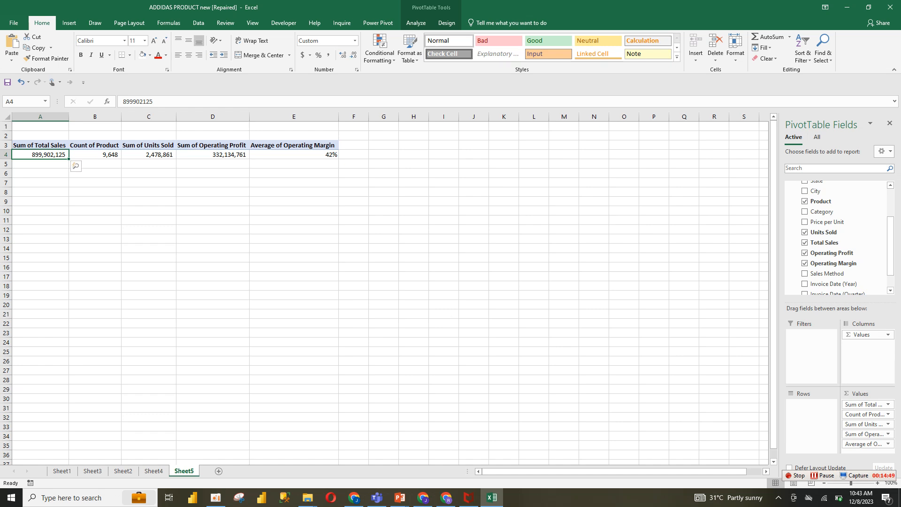
pyautogui.click(75, 165)
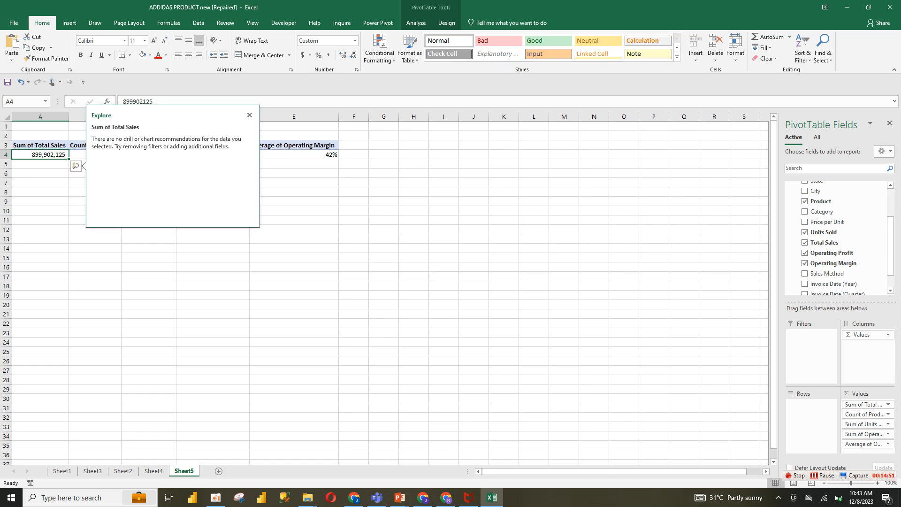
pyautogui.click(250, 115)
pyautogui.click(303, 55)
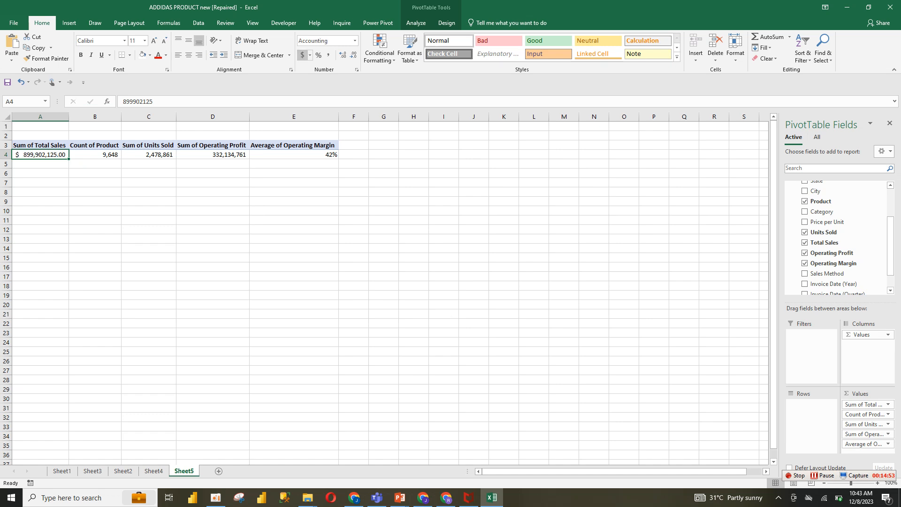
pyautogui.click(213, 229)
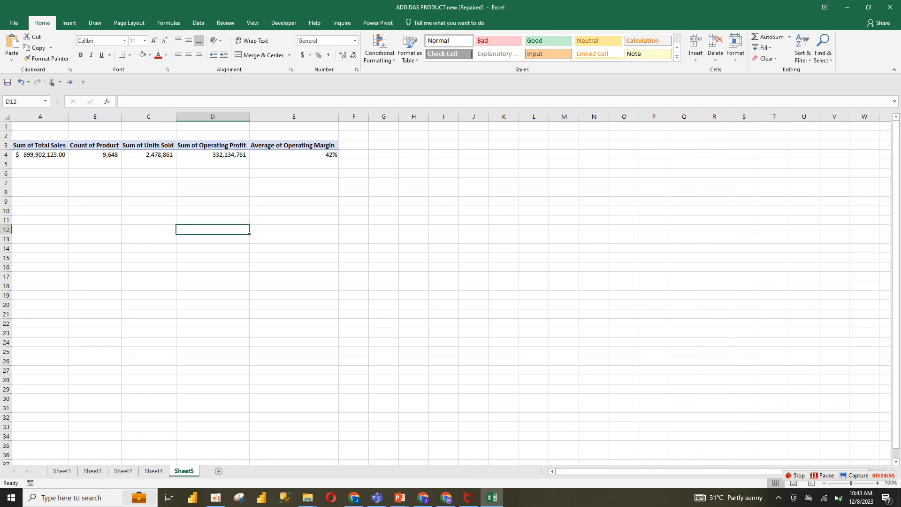
pyautogui.click(213, 155)
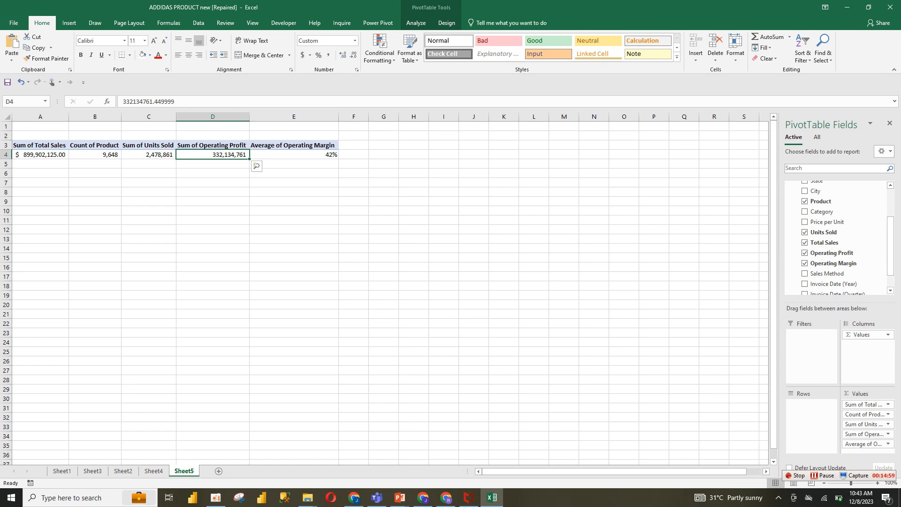
pyautogui.click(293, 220)
pyautogui.click(293, 249)
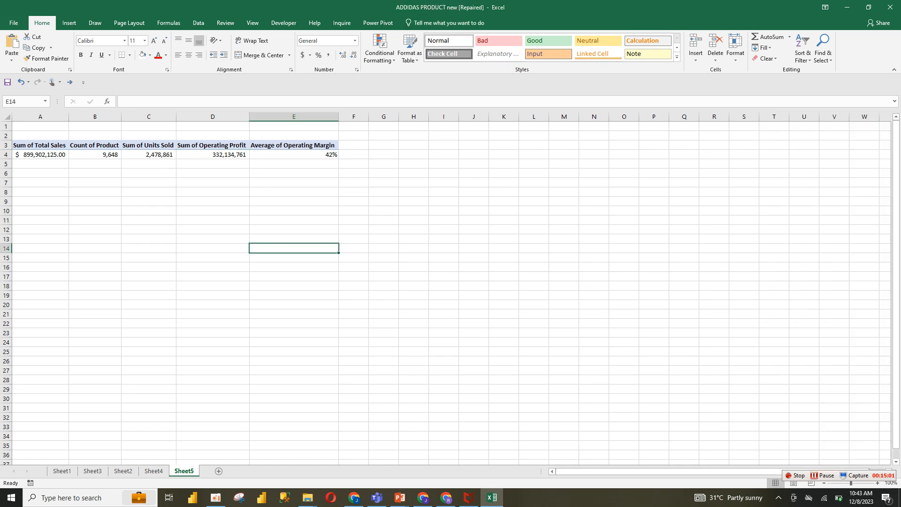
pyautogui.click(40, 154)
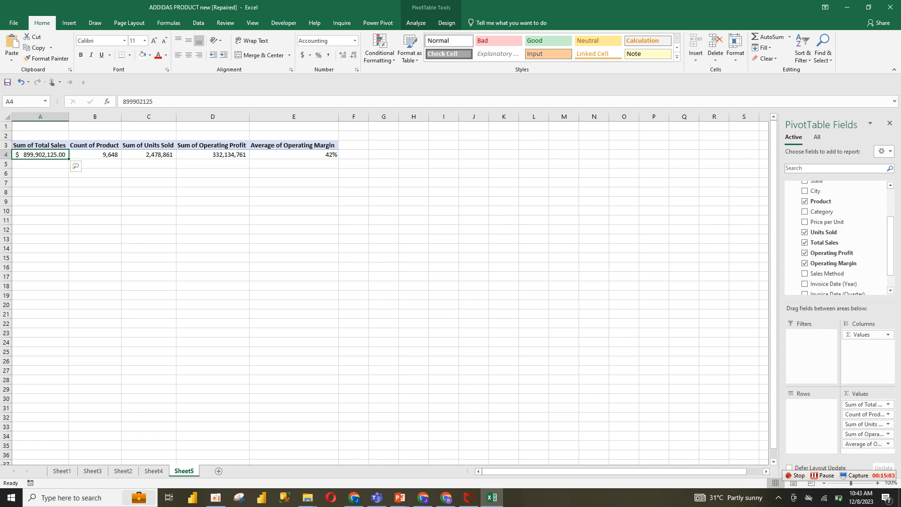
# On the Sheet4 dashboard, draw a text box below the Total Sales card
pyautogui.click(154, 471)
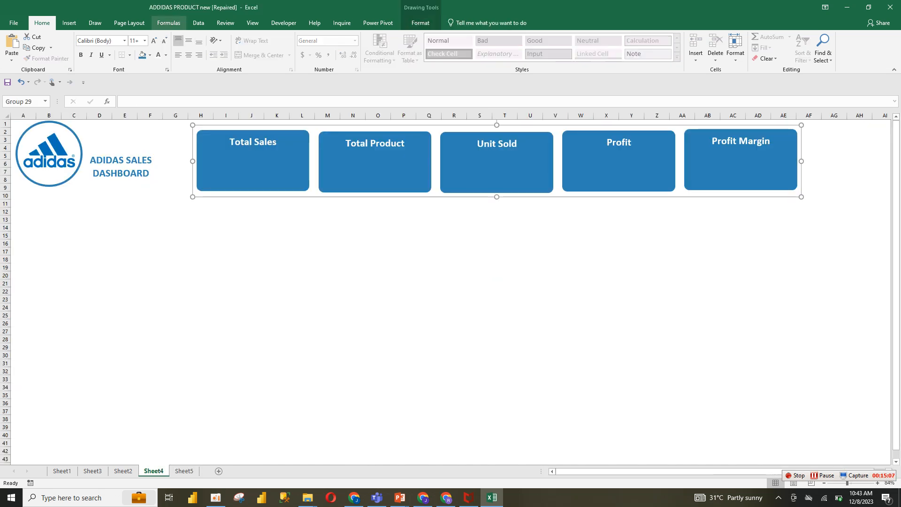
pyautogui.click(69, 23)
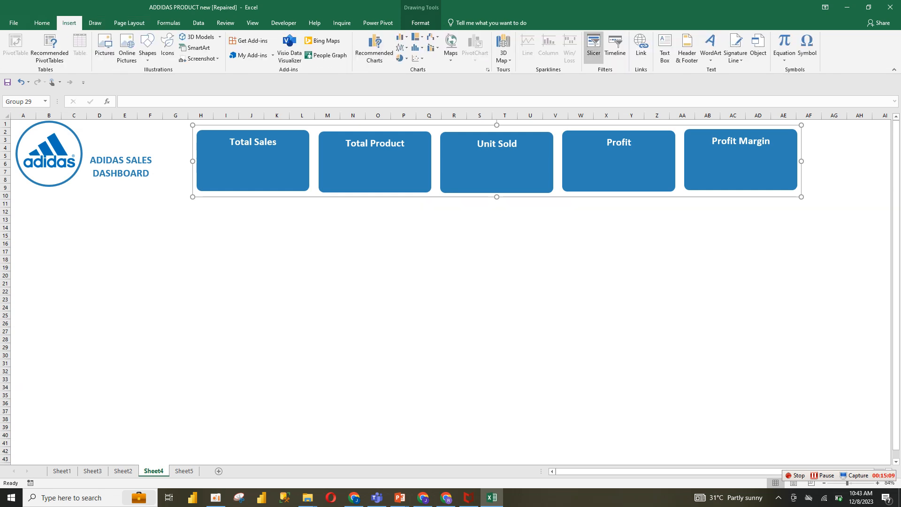
pyautogui.click(664, 47)
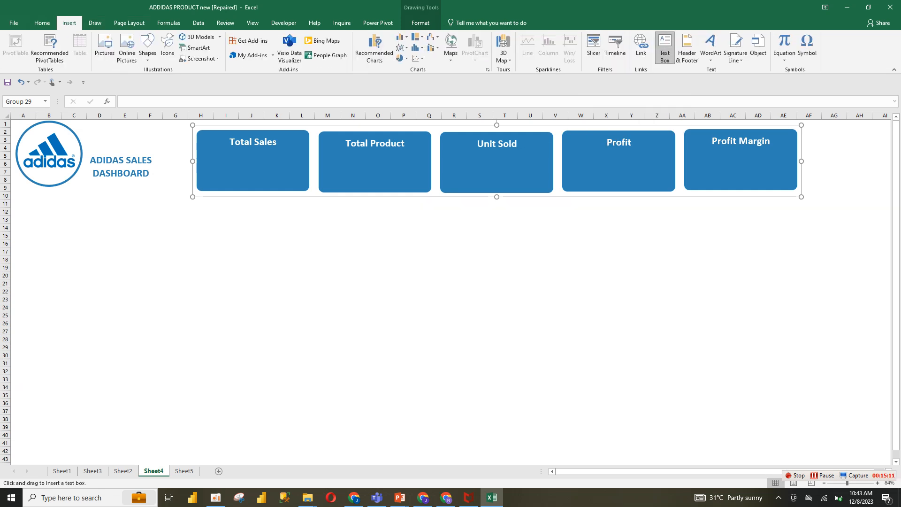
pyautogui.moveTo(236, 228); pyautogui.dragTo(328, 261)
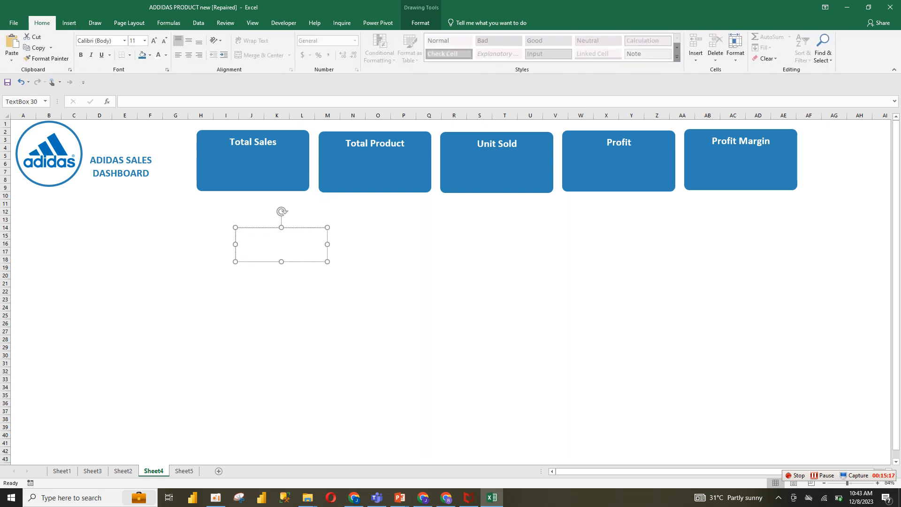
# Link the text box to the PivotTable's Total Sales value with the formula =Sheet5!$A$4
pyautogui.click(171, 102)
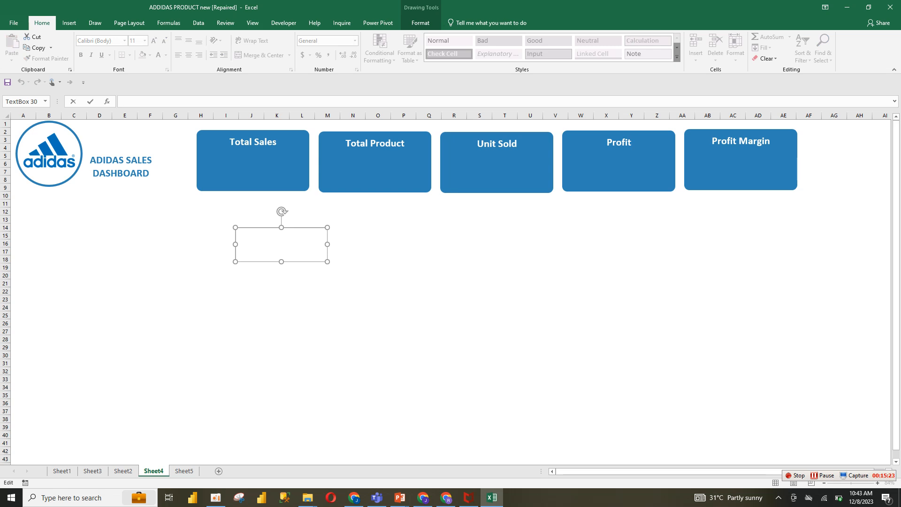
pyautogui.write('=')
pyautogui.click(184, 471)
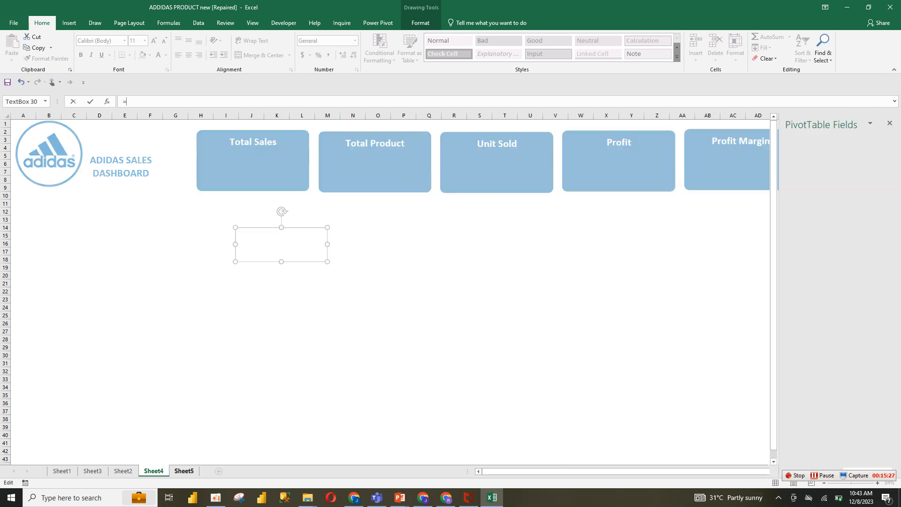
pyautogui.click(40, 154)
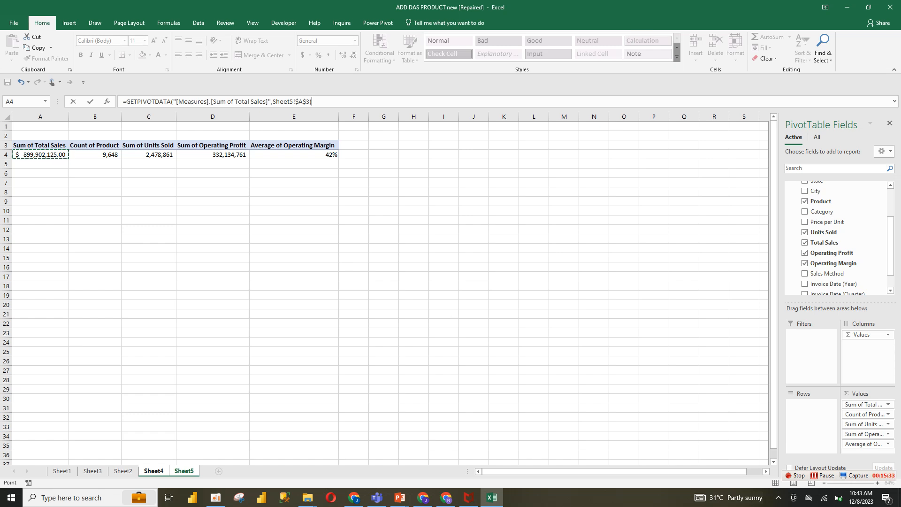
pyautogui.moveTo(269, 101); pyautogui.dragTo(125, 101)
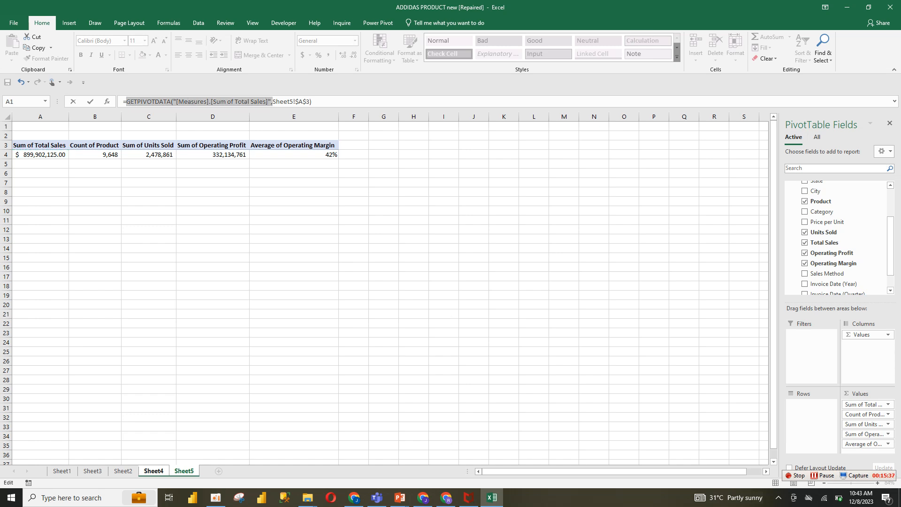
pyautogui.press('BackSpace')
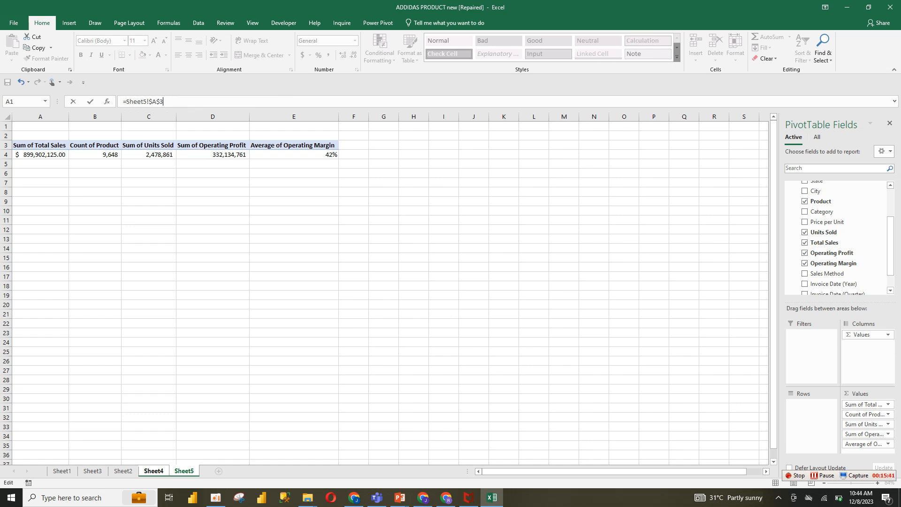
pyautogui.press('Return')
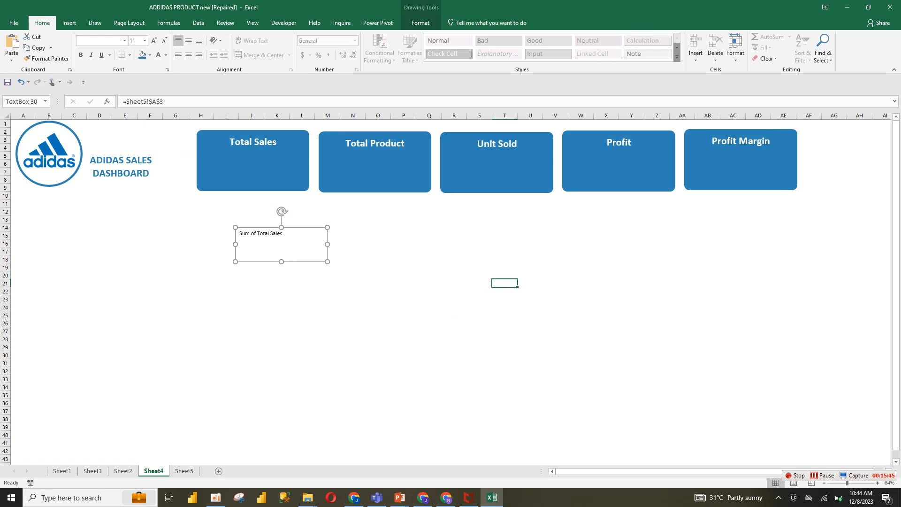
pyautogui.click(163, 102)
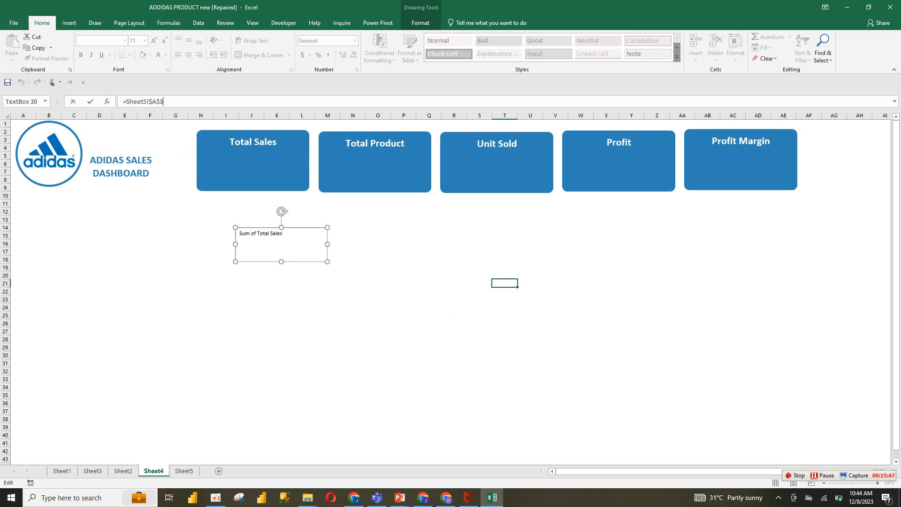
pyautogui.press('BackSpace')
pyautogui.write('4')
pyautogui.press('Return')
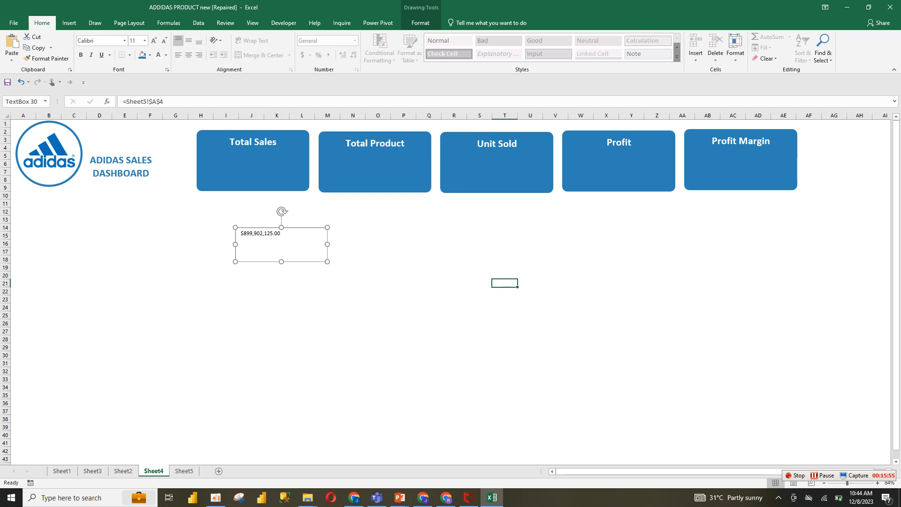
# Select all the text in the text box and make it bold
pyautogui.click(240, 234)
pyautogui.hotkey('ctrl', 'a')
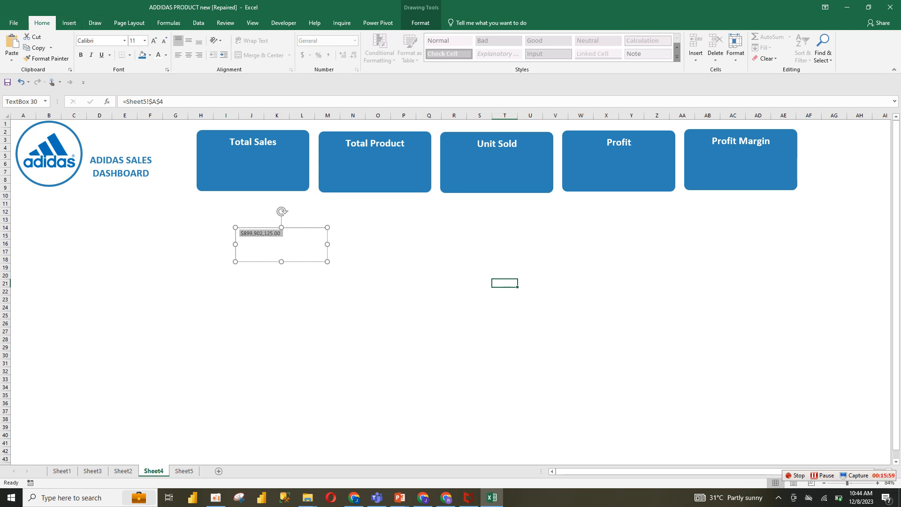
pyautogui.click(163, 40)
pyautogui.click(154, 40)
pyautogui.click(81, 55)
pyautogui.click(124, 41)
pyautogui.press('Escape')
pyautogui.write('f')
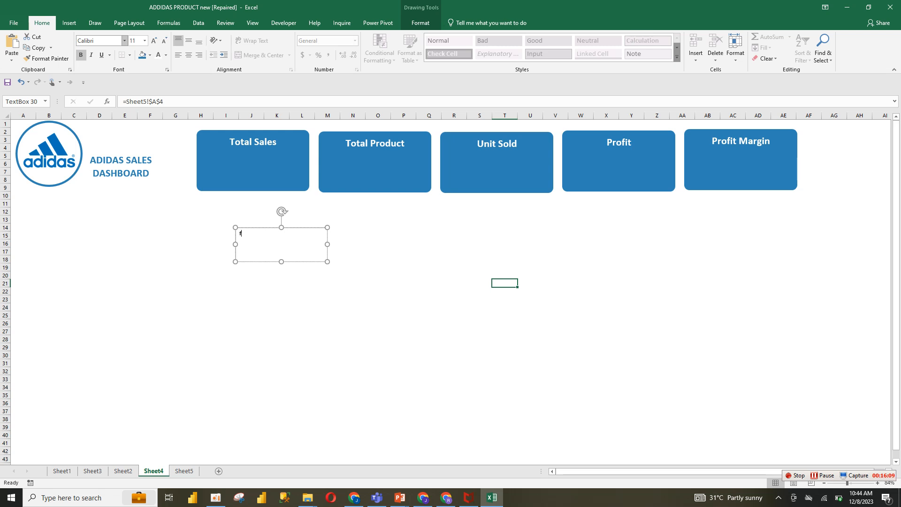
pyautogui.hotkey('ctrl', 'z')
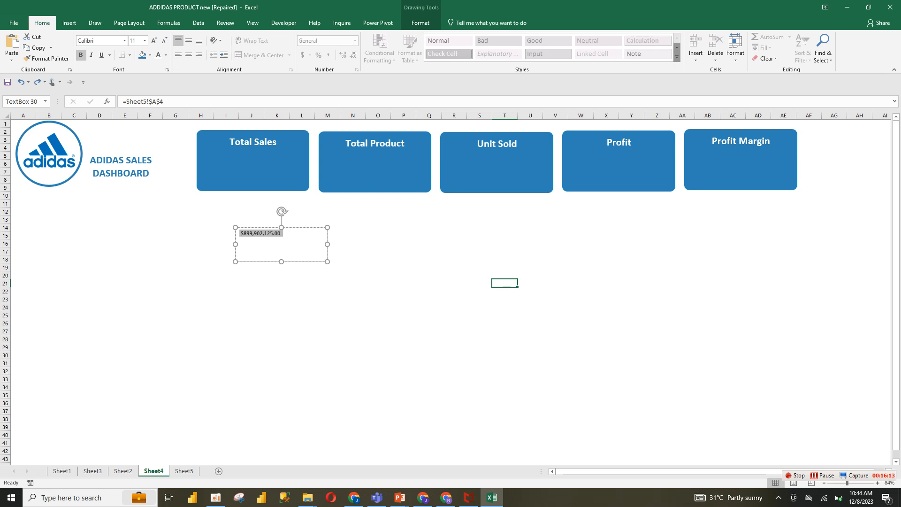
# Increase the text box value's font size to 20 and center it horizontally and vertically
pyautogui.click(823, 476)
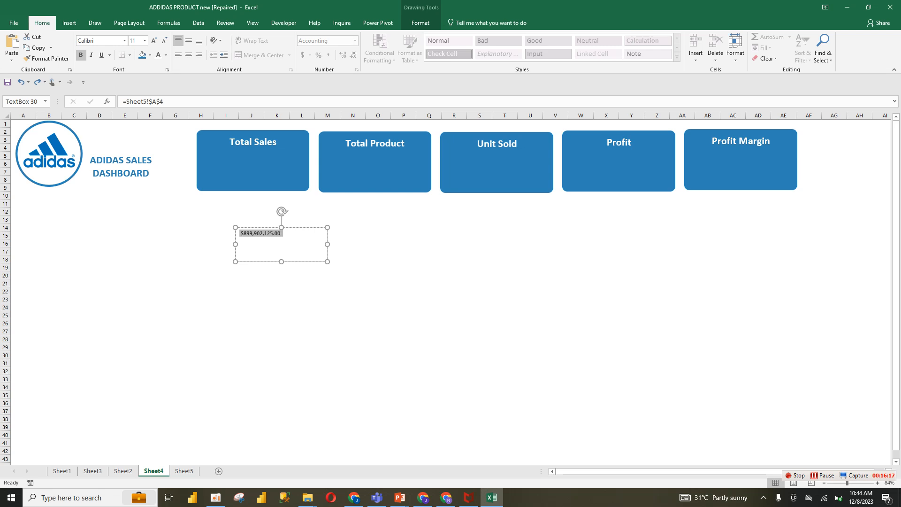
pyautogui.click(154, 41)
pyautogui.click(154, 41)
pyautogui.click(153, 41)
pyautogui.click(154, 40)
pyautogui.click(154, 41)
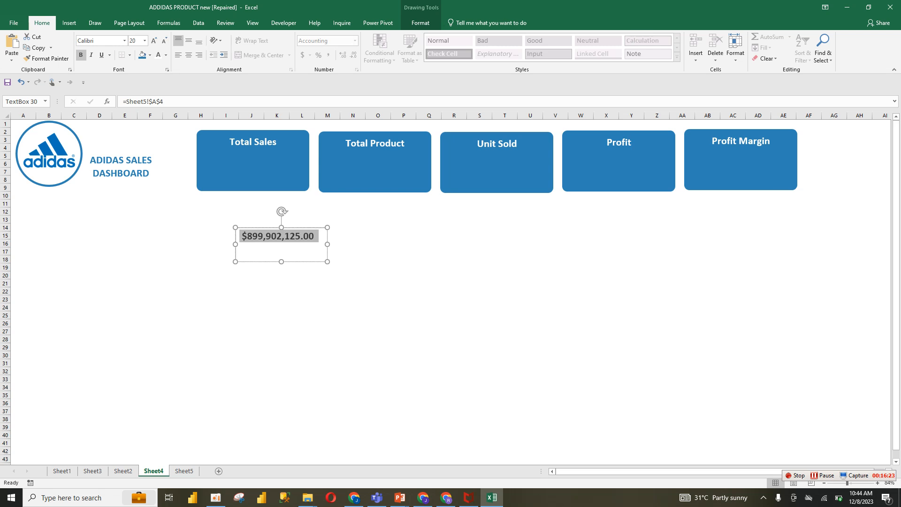
pyautogui.click(188, 55)
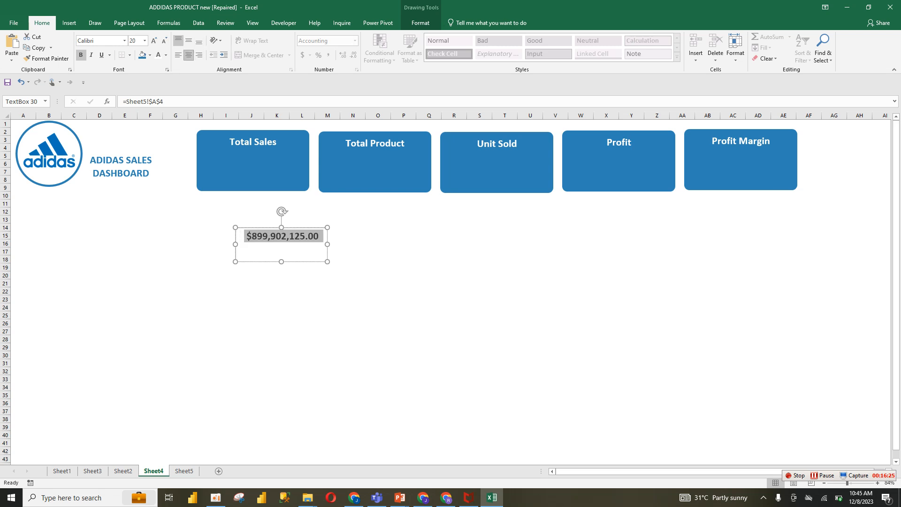
pyautogui.click(189, 41)
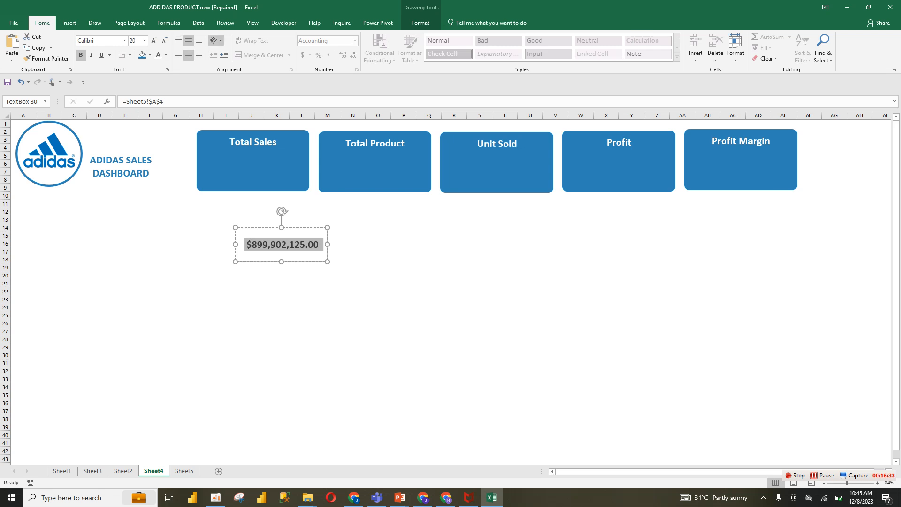
# Make the value text white and move the text box up onto the Total Sales card
pyautogui.click(159, 55)
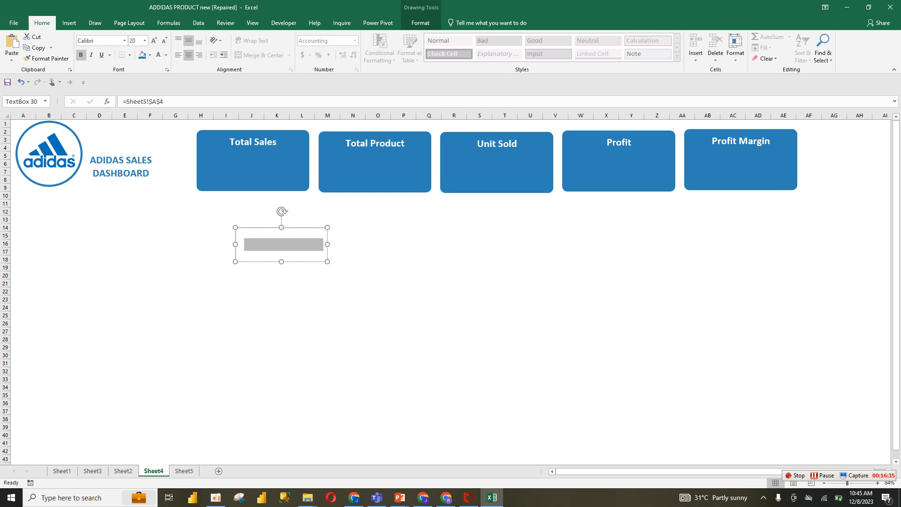
pyautogui.moveTo(258, 228); pyautogui.dragTo(230, 154)
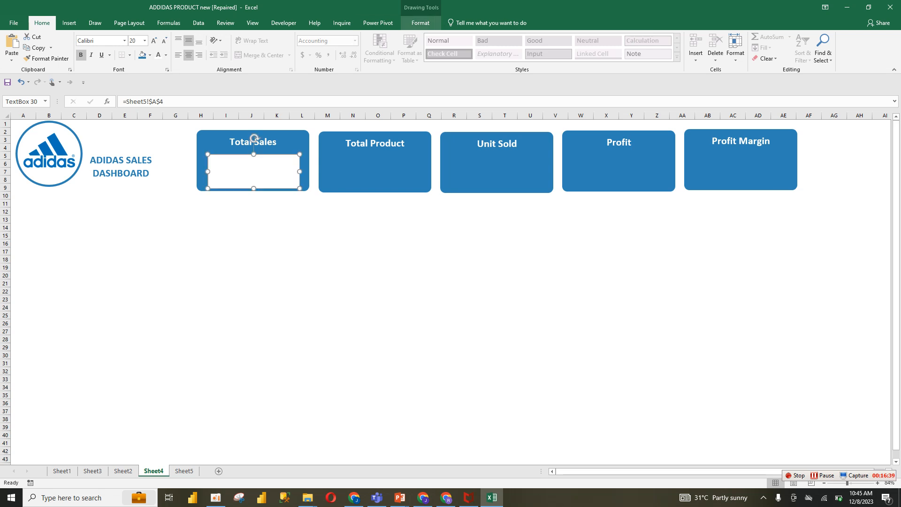
# Remove the text box's outline and fill, then widen it to span the Total Sales card
pyautogui.click(420, 22)
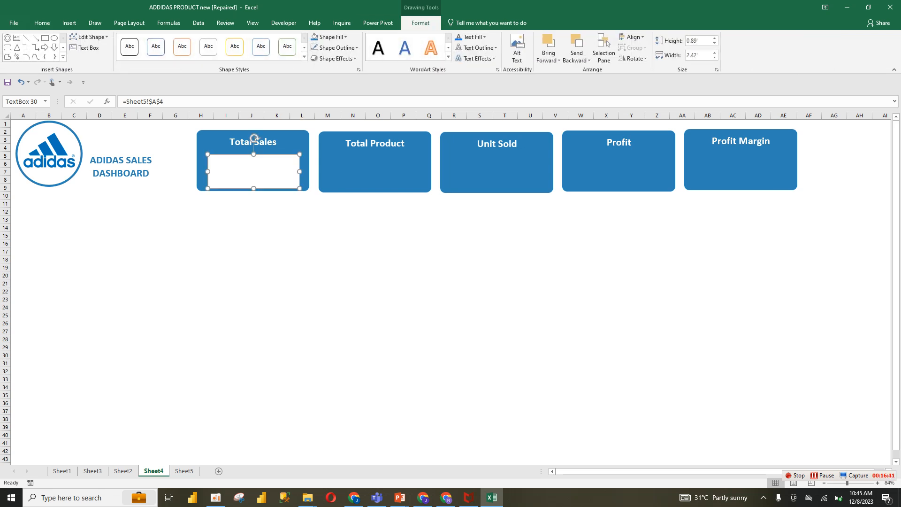
pyautogui.click(334, 47)
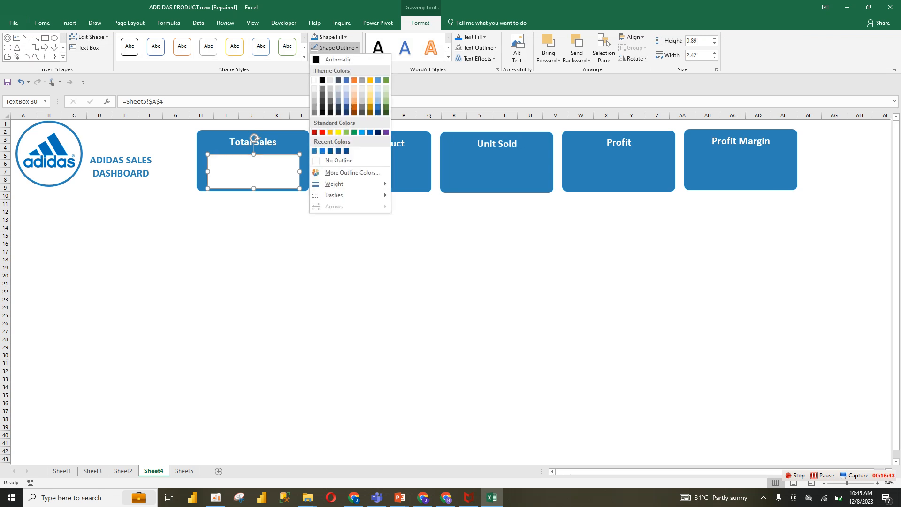
pyautogui.click(338, 160)
pyautogui.click(328, 37)
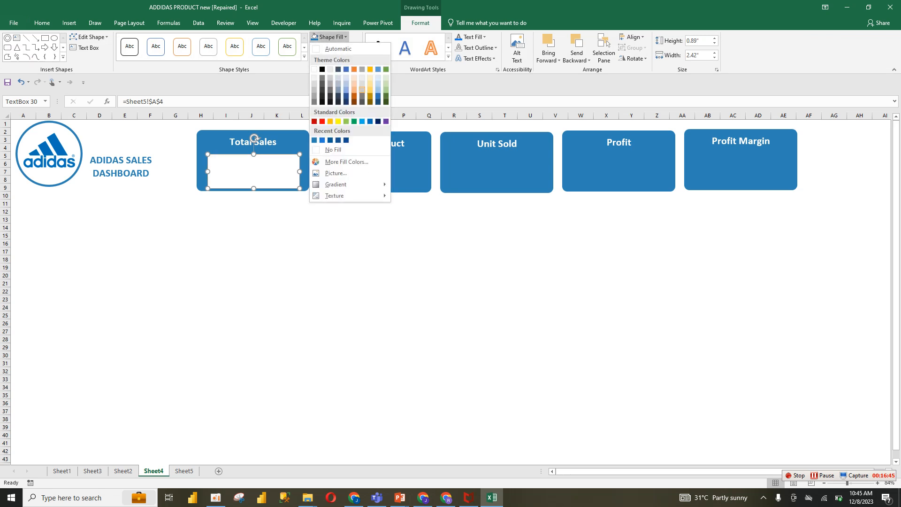
pyautogui.click(333, 150)
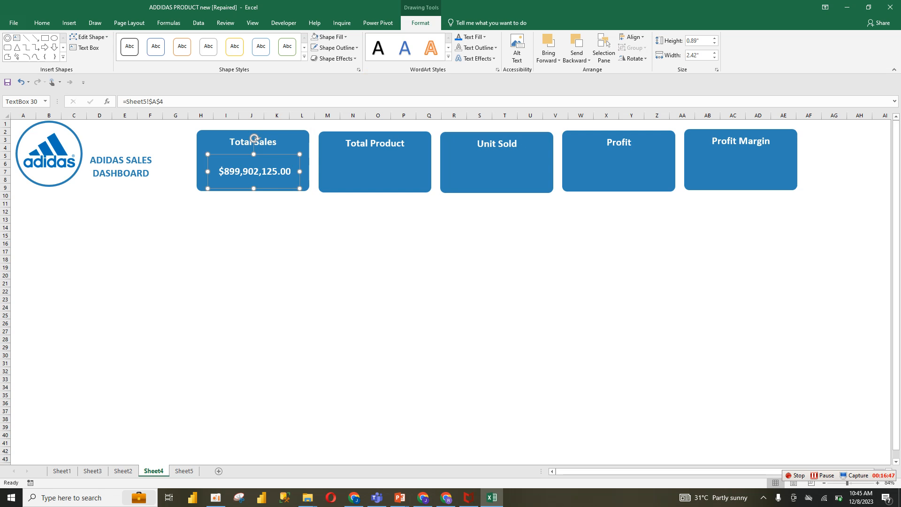
pyautogui.moveTo(300, 188); pyautogui.dragTo(305, 188)
pyautogui.moveTo(208, 170); pyautogui.dragTo(199, 170)
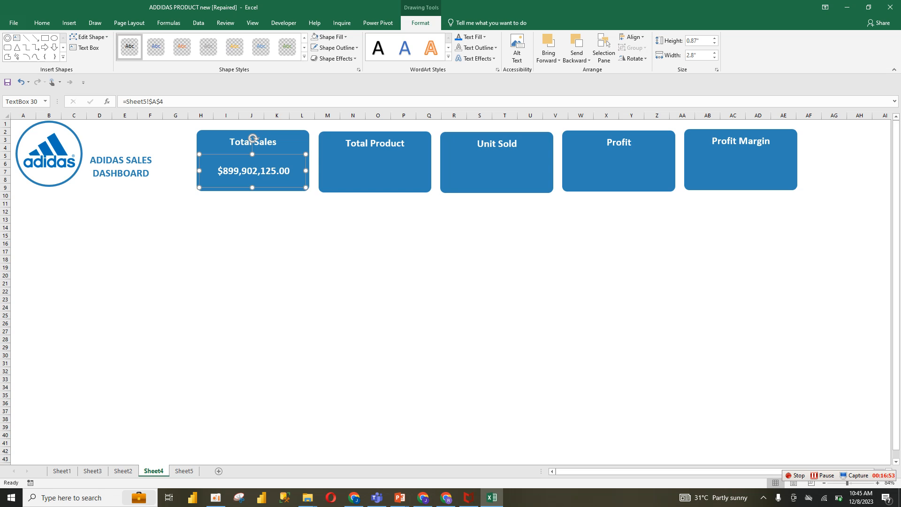
# Remove both decimal places from the Total Sales value in the Sheet5 PivotTable
pyautogui.click(184, 471)
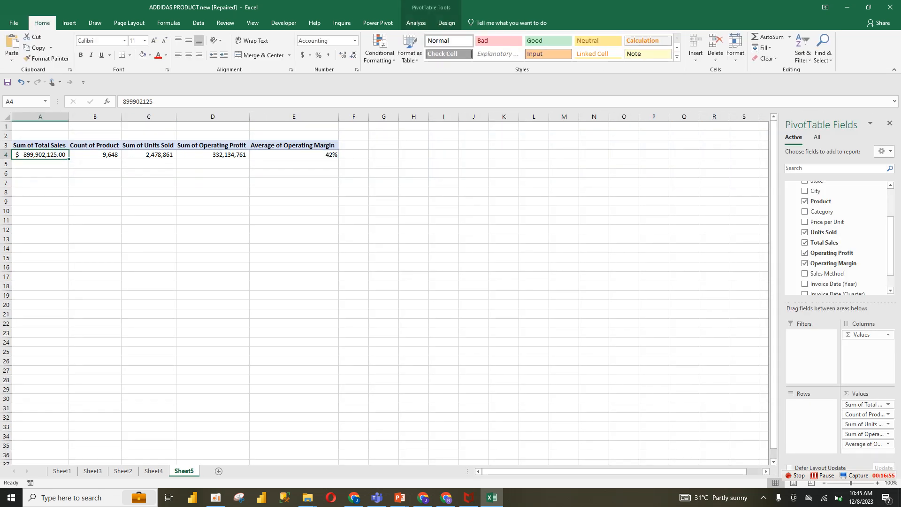
pyautogui.click(353, 55)
pyautogui.click(353, 55)
pyautogui.click(154, 470)
pyautogui.press('Escape')
pyautogui.click(252, 159)
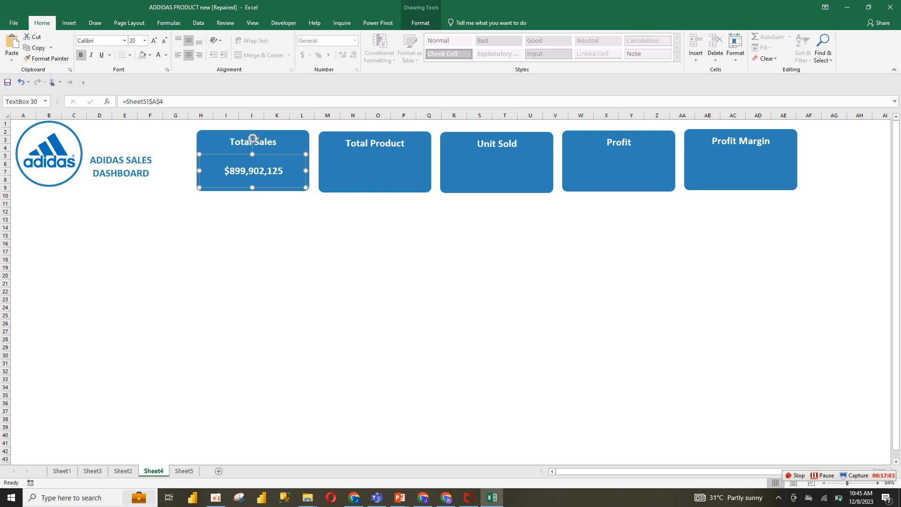
# Paste a copy of the value text box and position it on the Total Product card
pyautogui.press('Escape')
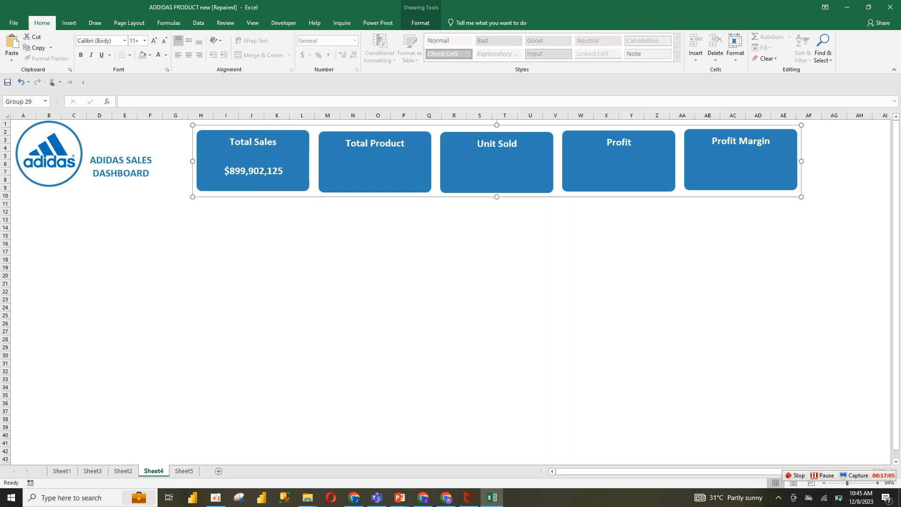
pyautogui.click(375, 161)
pyautogui.hotkey('ctrl', 'v')
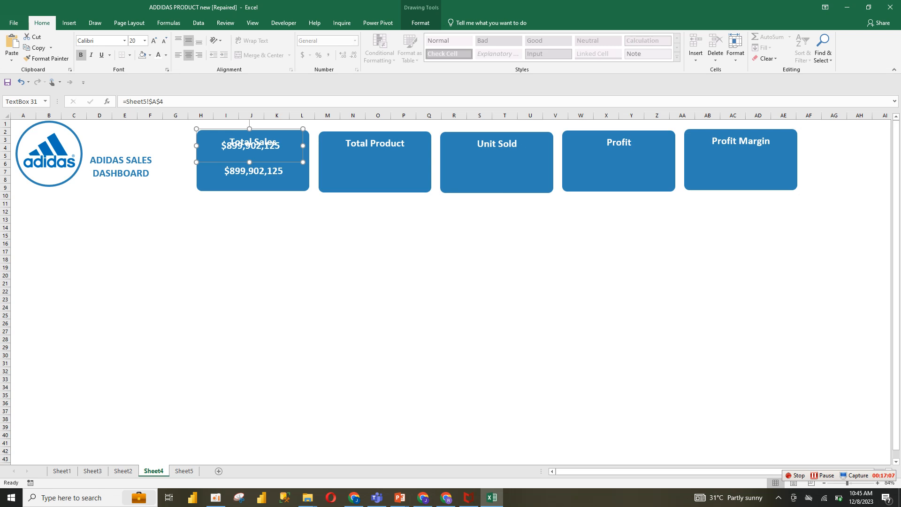
pyautogui.moveTo(250, 146); pyautogui.dragTo(381, 170)
pyautogui.press('Left')
pyautogui.press('Left')
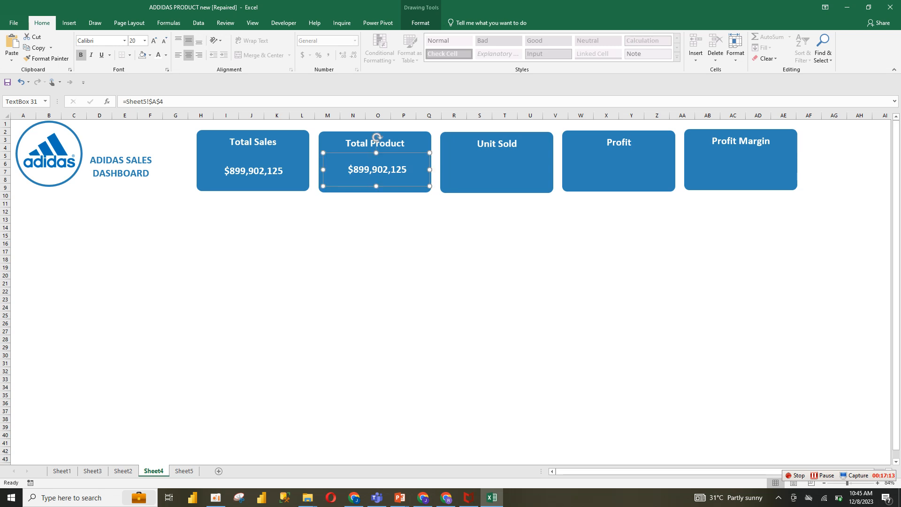
# Duplicate the value text box onto the Unit Sold, Profit and Profit Margin cards
pyautogui.hotkey('ctrl', 'd')
pyautogui.moveTo(383, 176); pyautogui.dragTo(742, 167)
pyautogui.hotkey('ctrl', 'd')
pyautogui.hotkey('ctrl', 'd')
pyautogui.click(302, 227)
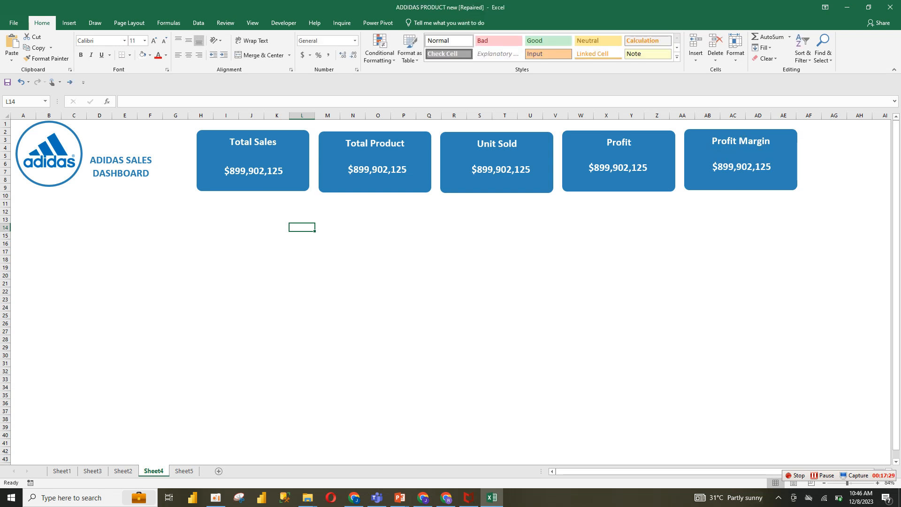
# Link the Total Product value box to the PivotTable's Count of Product cell with =Sheet5!$B$4
pyautogui.click(253, 164)
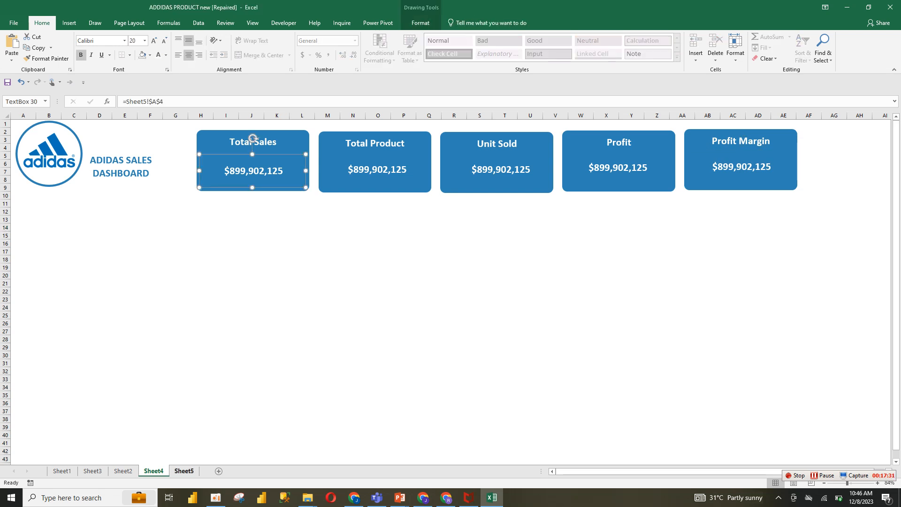
pyautogui.click(184, 471)
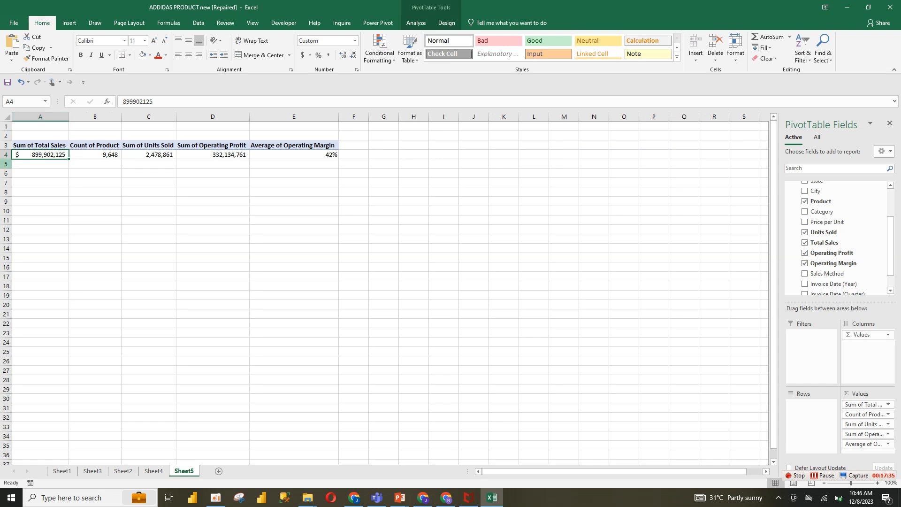
pyautogui.click(106, 155)
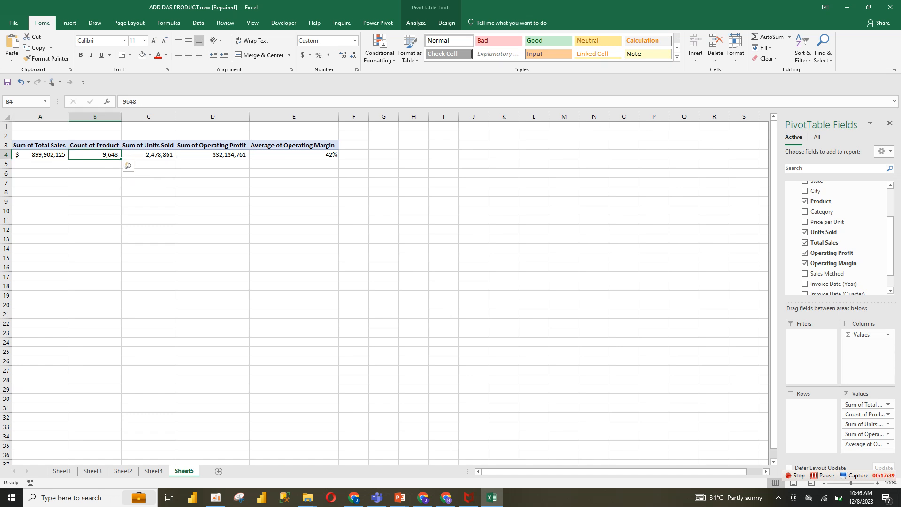
pyautogui.click(151, 154)
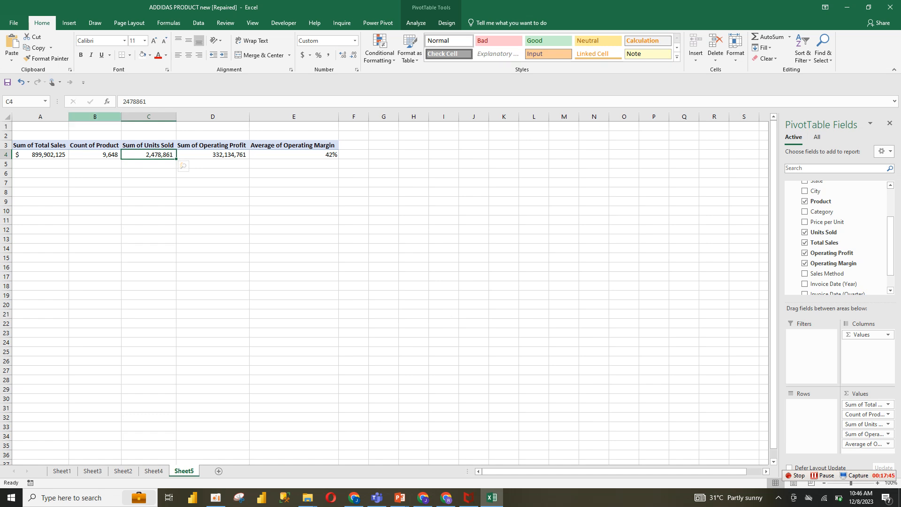
pyautogui.click(153, 471)
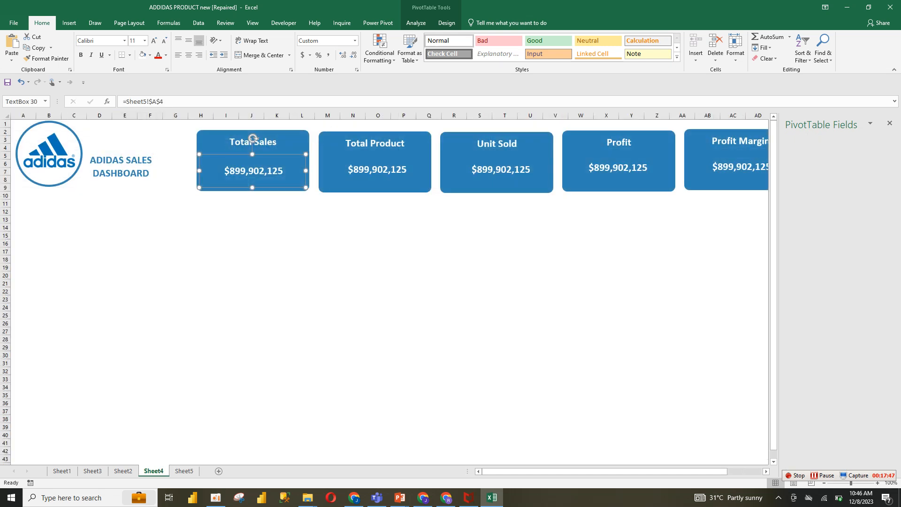
pyautogui.click(252, 140)
pyautogui.click(376, 139)
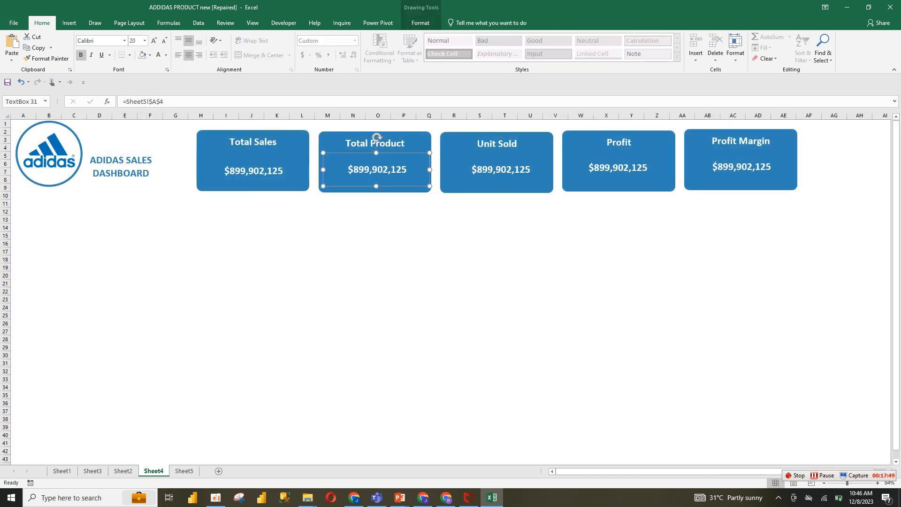
pyautogui.click(152, 101)
pyautogui.press('Delete')
pyautogui.write('b')
pyautogui.press('Return')
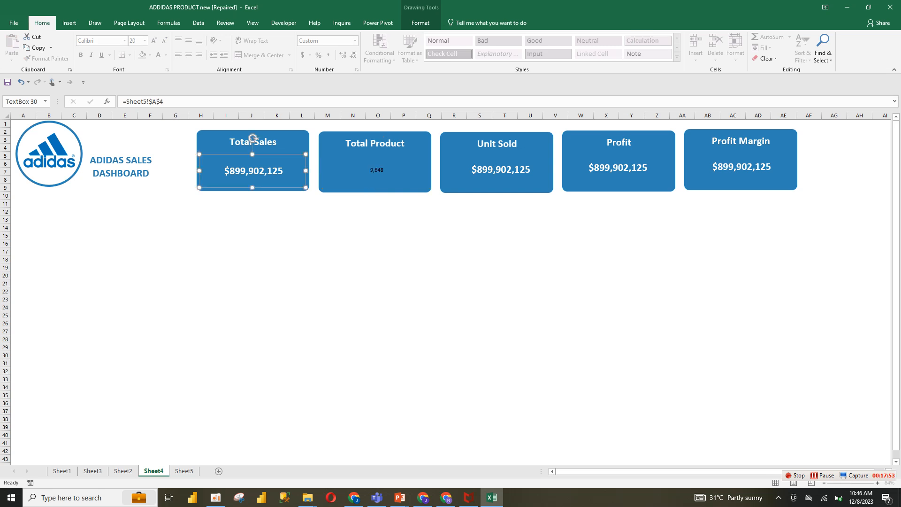
# Copy the Total Sales value box's formatting onto the Total Product value box with Format Painter
pyautogui.click(254, 171)
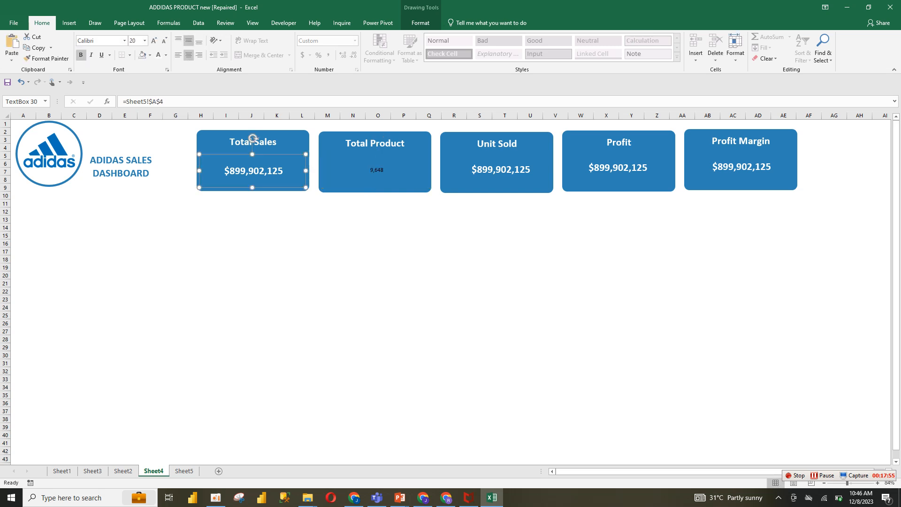
pyautogui.click(46, 58)
pyautogui.click(377, 170)
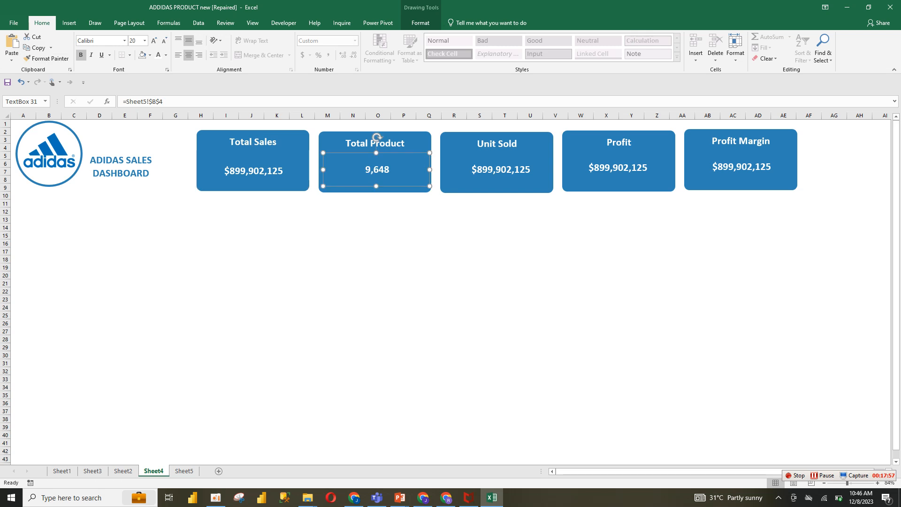
# Link the Unit Sold value box to =Sheet5!$C$4
pyautogui.click(500, 169)
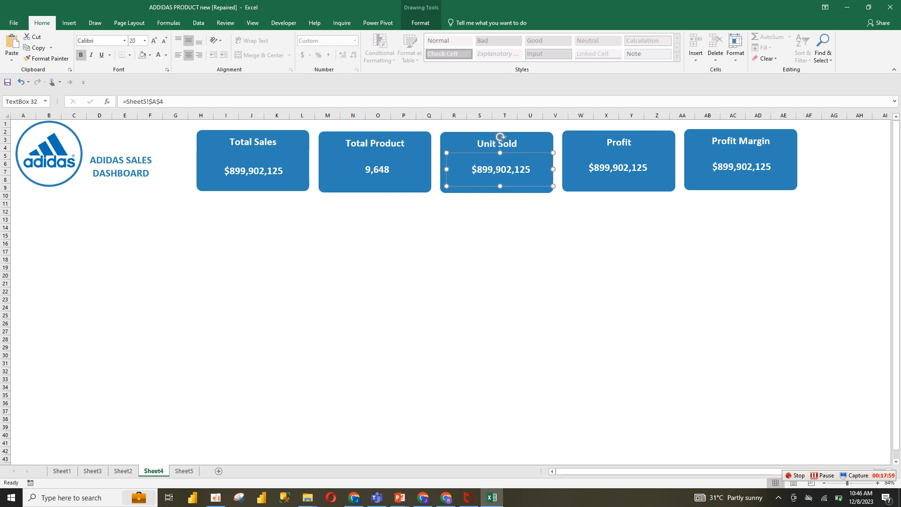
pyautogui.click(156, 101)
pyautogui.press('BackSpace')
pyautogui.write('c')
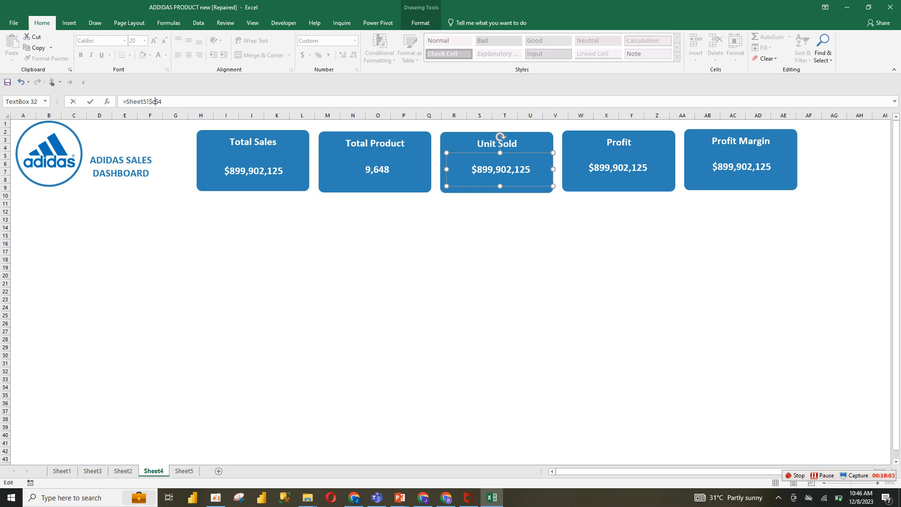
pyautogui.press('Return')
# Apply the Total Sales value box's formatting to the Unit Sold value box with Format Painter
pyautogui.click(254, 170)
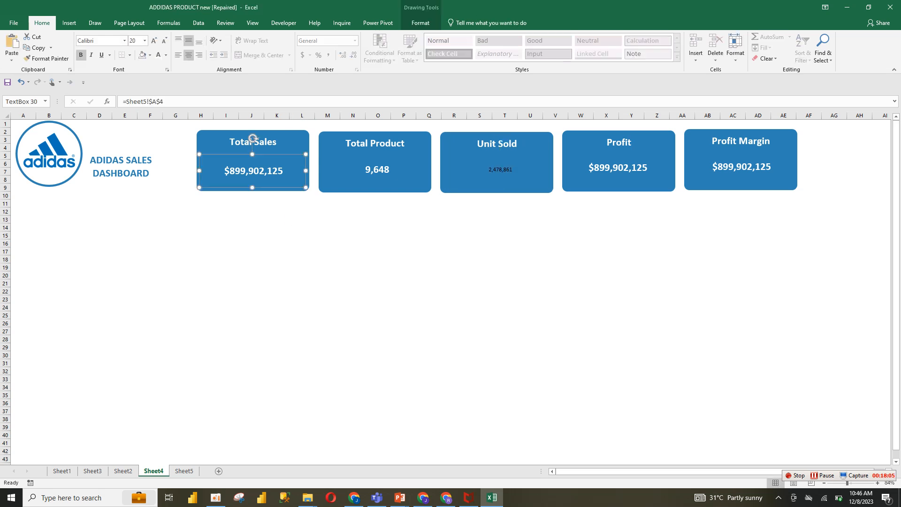
pyautogui.click(47, 59)
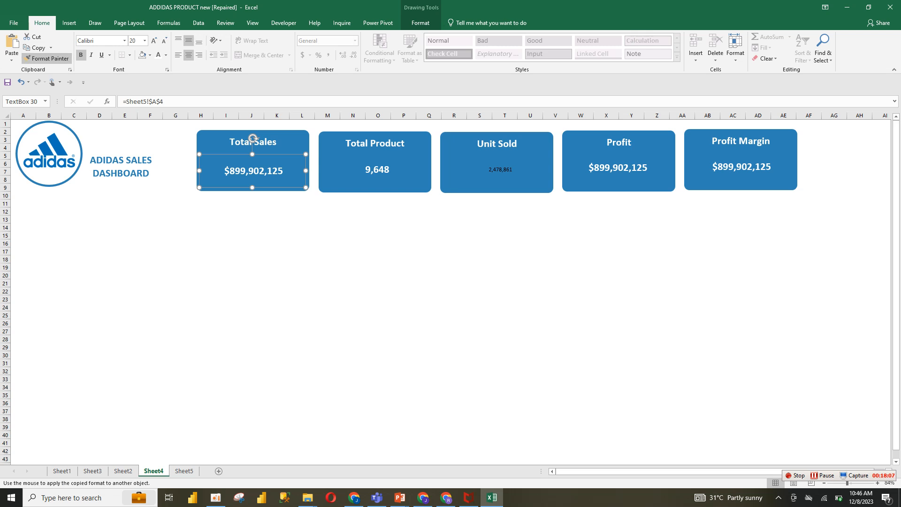
pyautogui.click(500, 141)
# Link the Profit value box to =Sheet5!$D$4
pyautogui.click(617, 137)
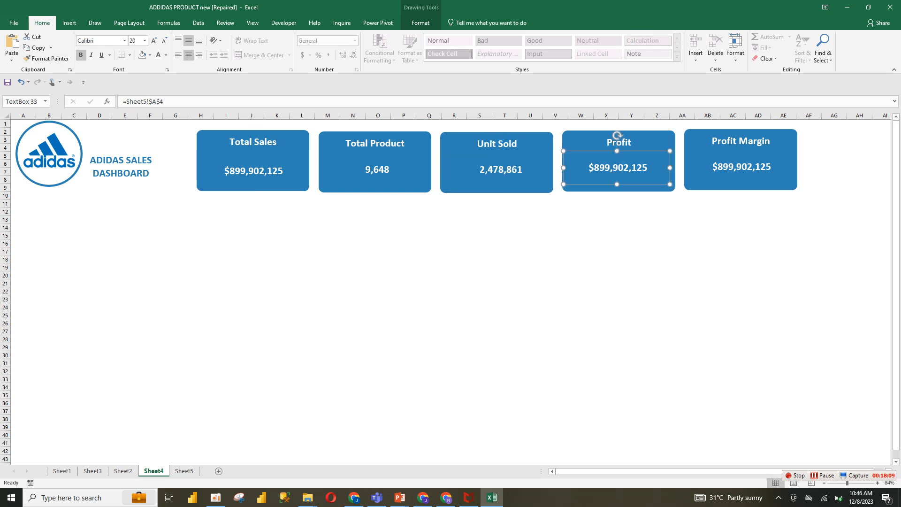
pyautogui.click(156, 101)
pyautogui.press('BackSpace')
pyautogui.write('d')
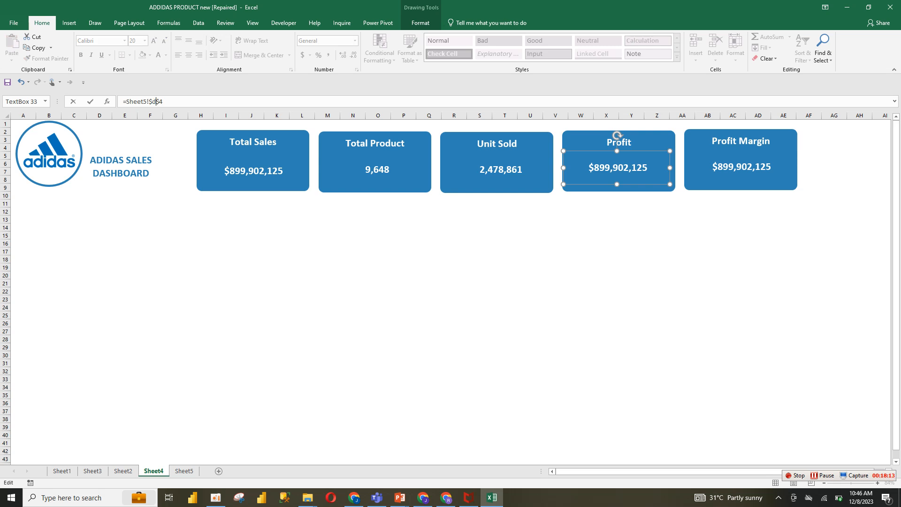
pyautogui.press('Return')
# Apply the Unit Sold value box's formatting to the Profit value box with Format Painter
pyautogui.click(500, 139)
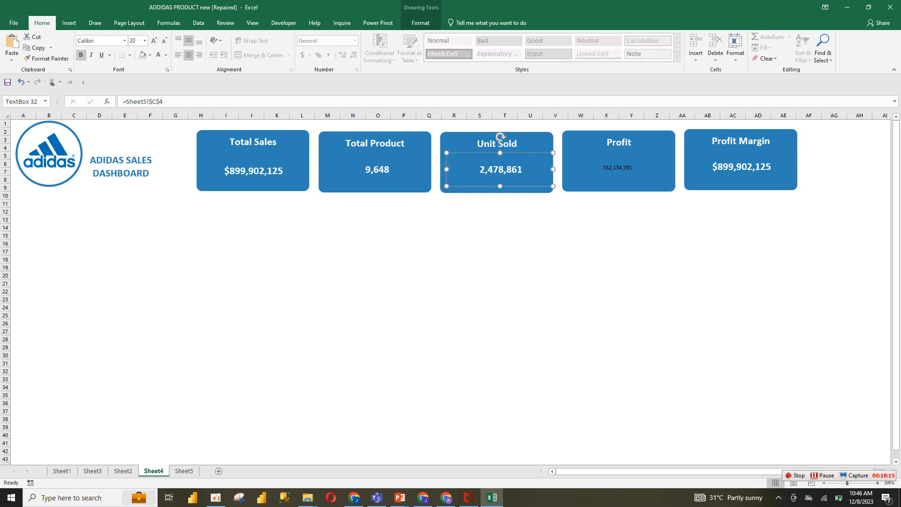
pyautogui.click(46, 58)
pyautogui.click(618, 168)
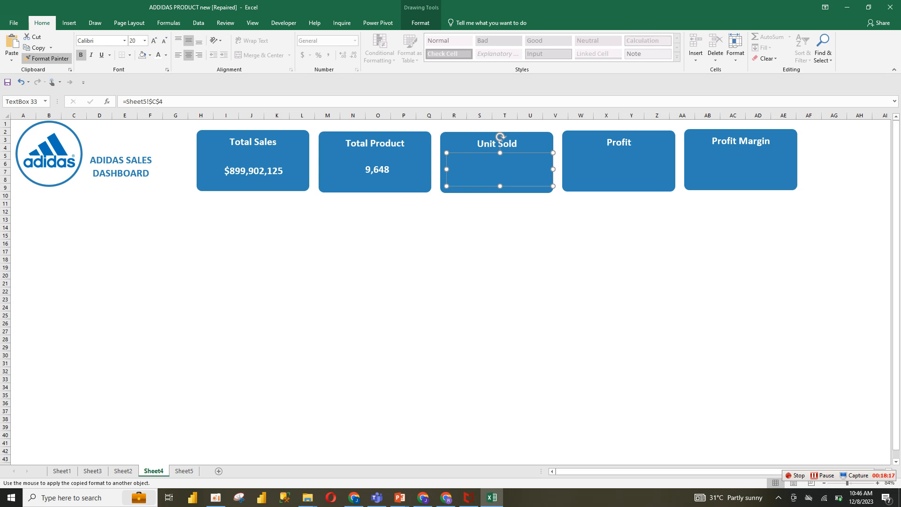
# Link the Profit Margin value box to =Sheet5!$E$4
pyautogui.click(741, 166)
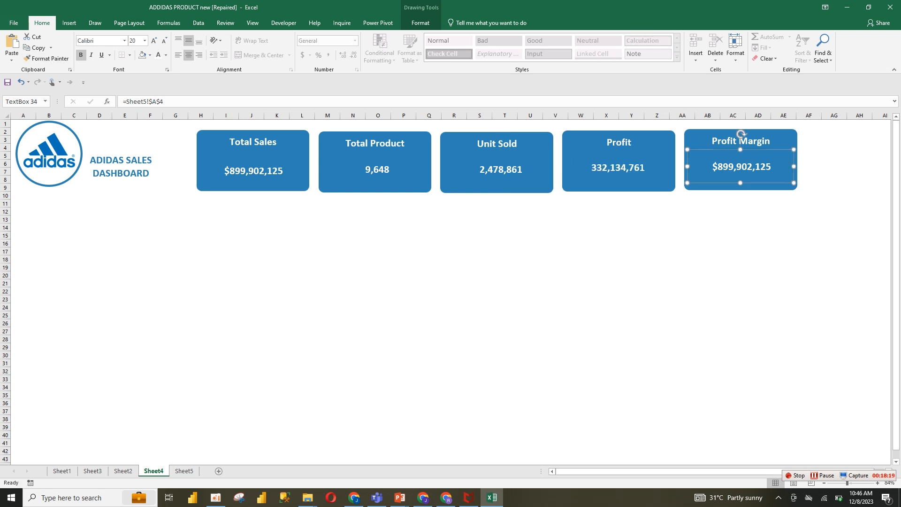
pyautogui.click(152, 101)
pyautogui.press('Delete')
pyautogui.write('e')
pyautogui.click(505, 251)
# Apply the Profit value box's formatting to the Profit Margin value box with Format Painter
pyautogui.click(618, 167)
pyautogui.click(46, 59)
pyautogui.click(741, 141)
pyautogui.click(707, 211)
pyautogui.click(480, 227)
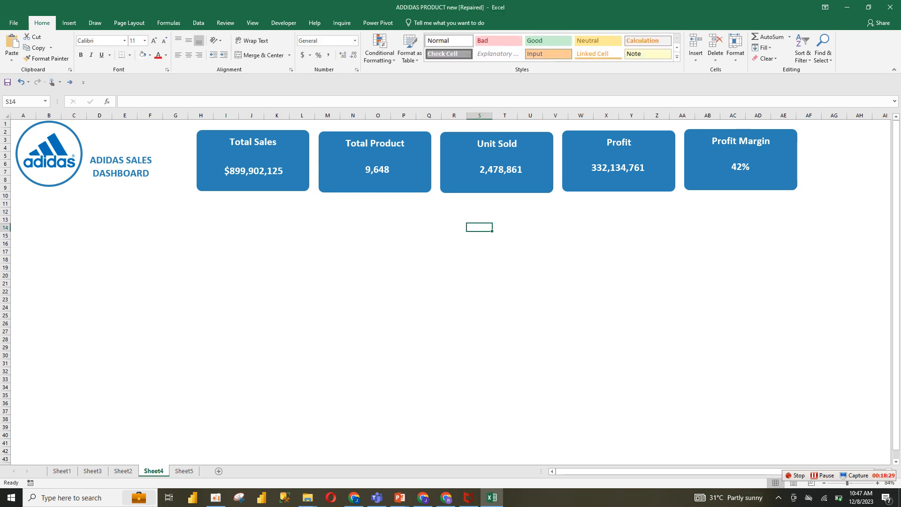
# Group the five KPI cards into one object and nudge the group slightly to the right
pyautogui.click(254, 159)
pyautogui.keyDown('ctrl'); pyautogui.click(277, 142); pyautogui.keyUp('ctrl')
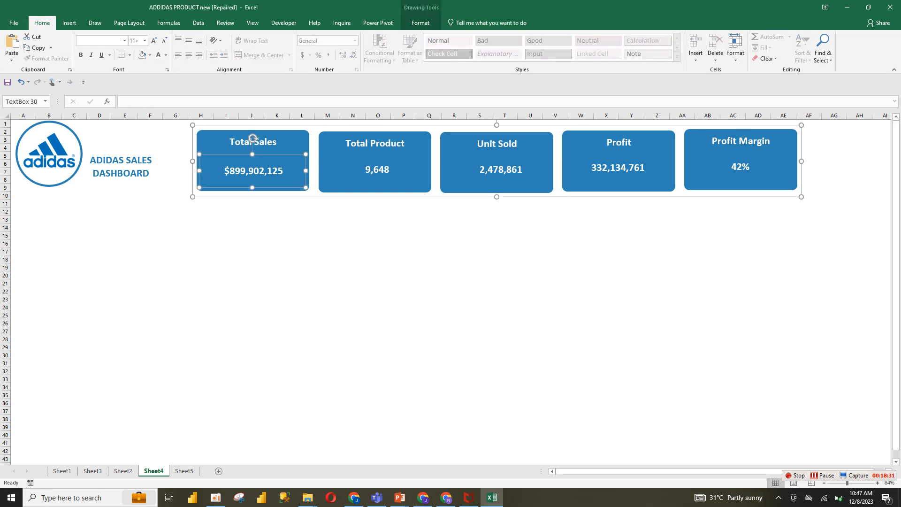
pyautogui.keyDown('ctrl'); pyautogui.click(377, 169); pyautogui.keyUp('ctrl')
pyautogui.keyDown('ctrl'); pyautogui.click(501, 169); pyautogui.keyUp('ctrl')
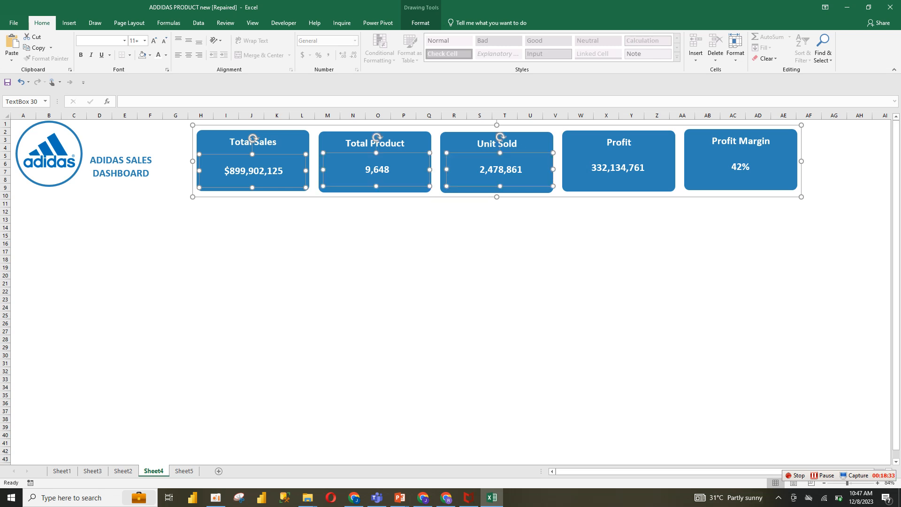
pyautogui.keyDown('ctrl'); pyautogui.click(618, 168); pyautogui.keyUp('ctrl')
pyautogui.keyDown('ctrl'); pyautogui.click(741, 167); pyautogui.keyUp('ctrl')
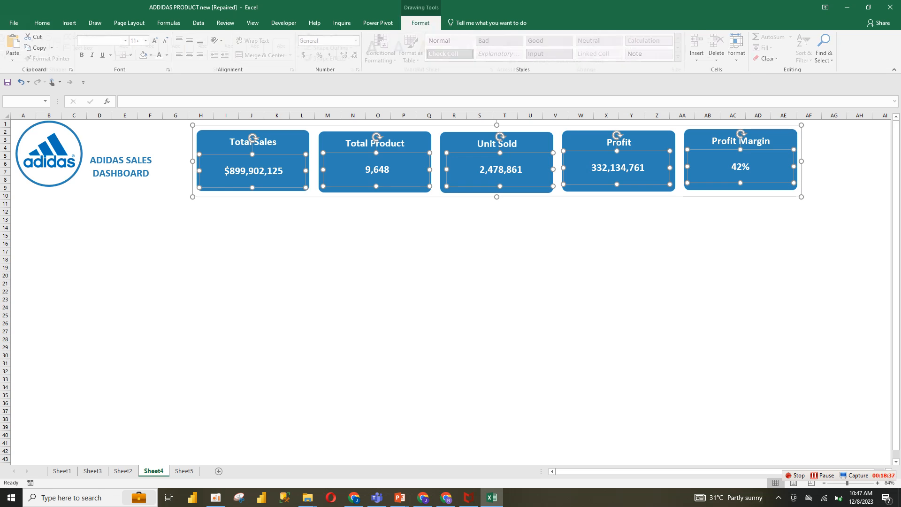
pyautogui.click(421, 22)
pyautogui.click(634, 47)
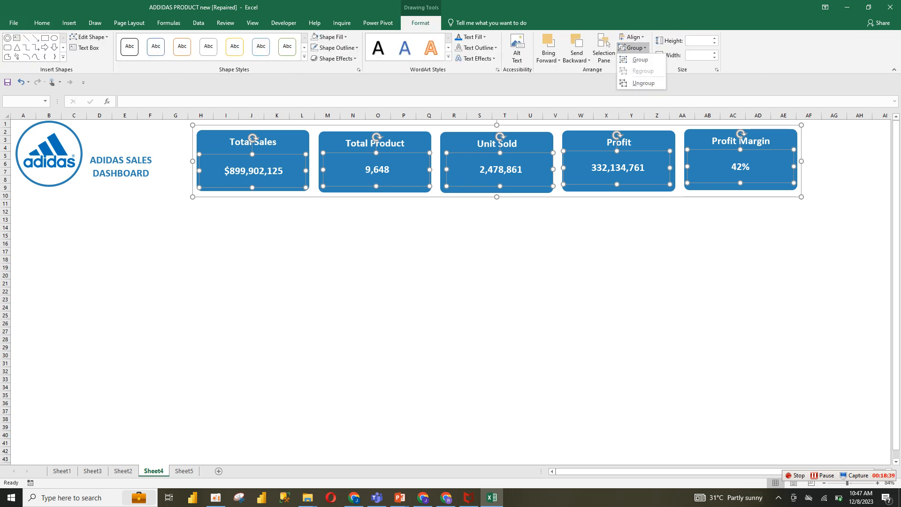
pyautogui.click(632, 59)
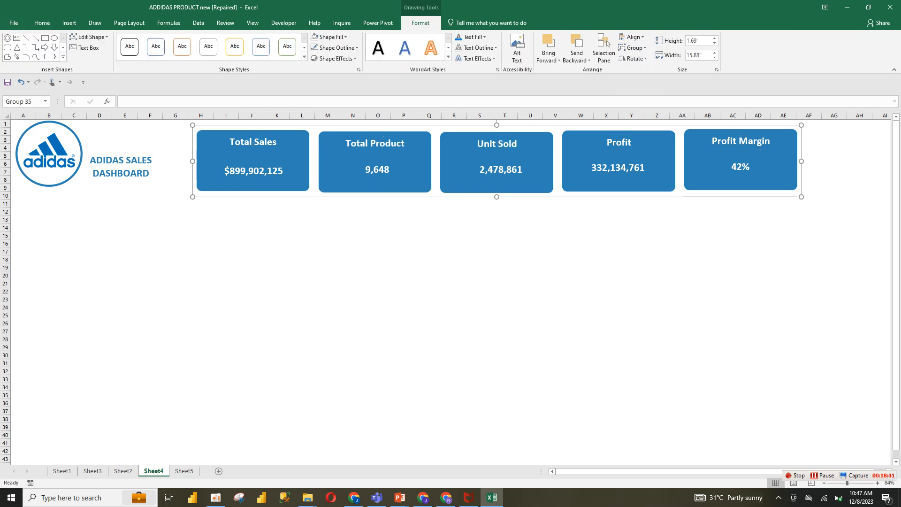
pyautogui.moveTo(619, 157)
pyautogui.mouseDown()
pyautogui.moveTo(626, 179)
pyautogui.moveTo(622, 158)
pyautogui.mouseUp()
pyautogui.click(555, 355)
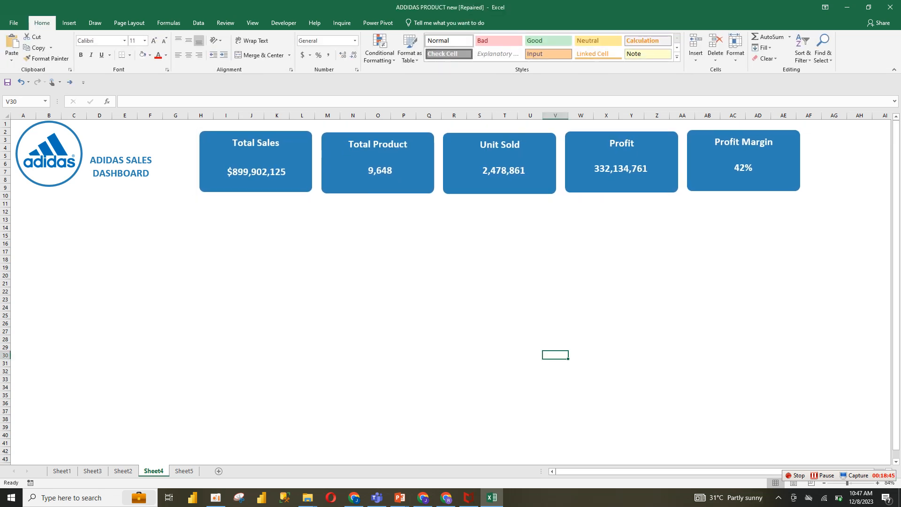
# Compare with the reference dashboard on Sheet2, then move the grouped KPI cards up and left toward the title
pyautogui.click(124, 291)
pyautogui.click(123, 471)
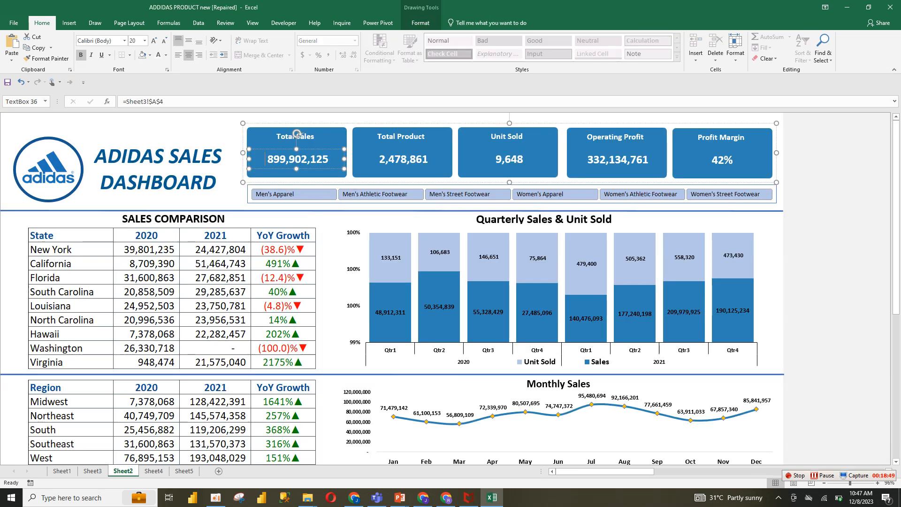
pyautogui.click(154, 471)
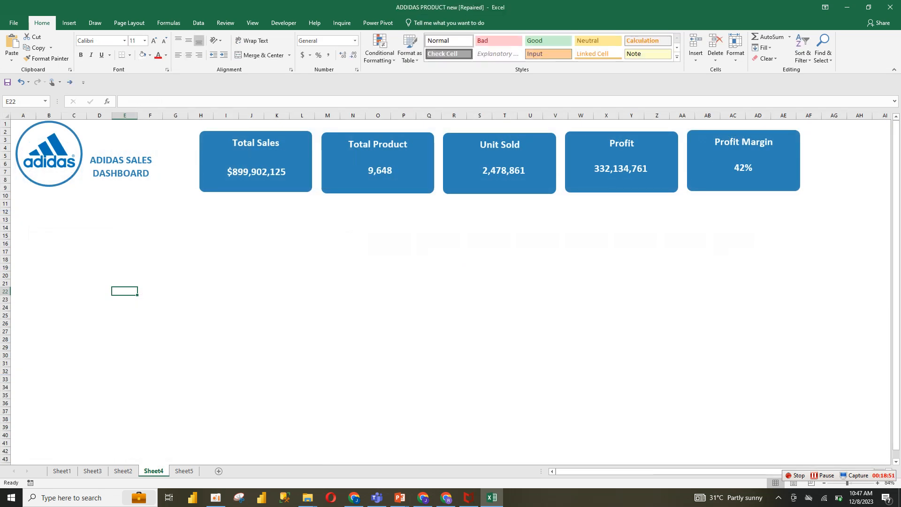
pyautogui.click(73, 235)
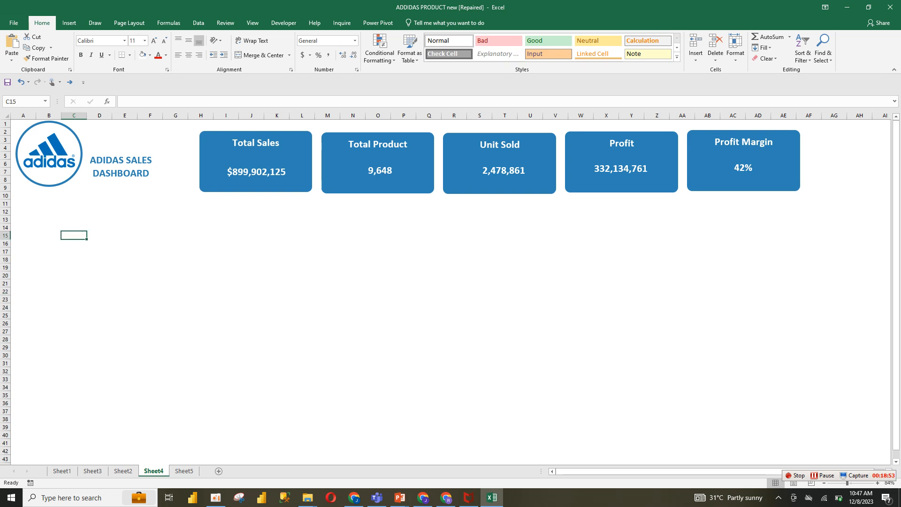
pyautogui.moveTo(263, 158); pyautogui.dragTo(230, 149)
pyautogui.click(124, 203)
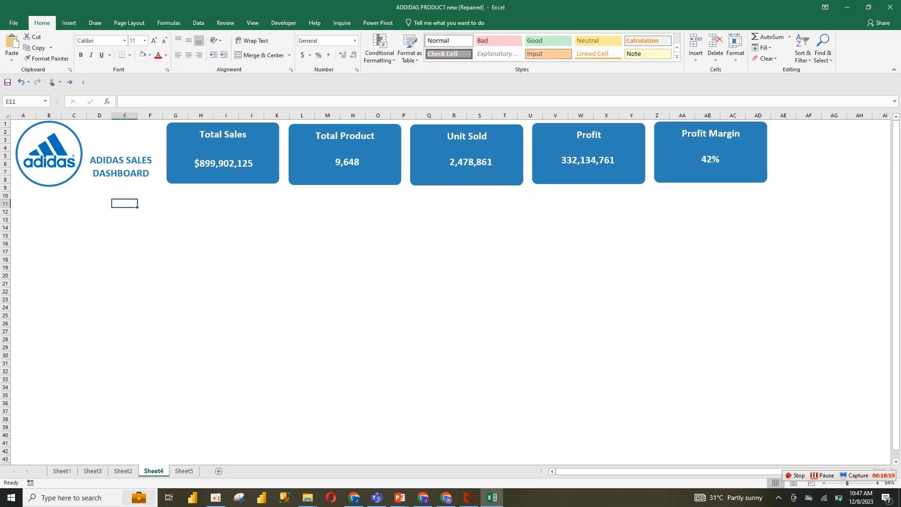
pyautogui.click(49, 211)
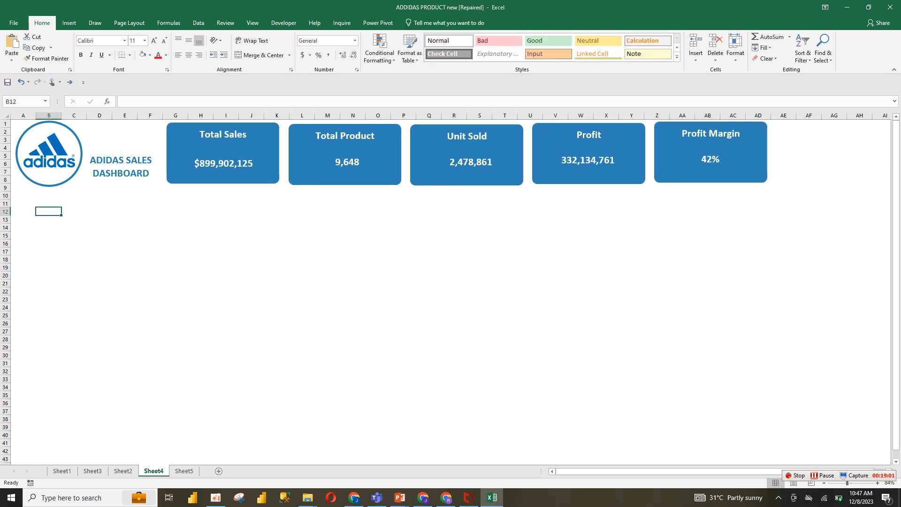
pyautogui.click(49, 228)
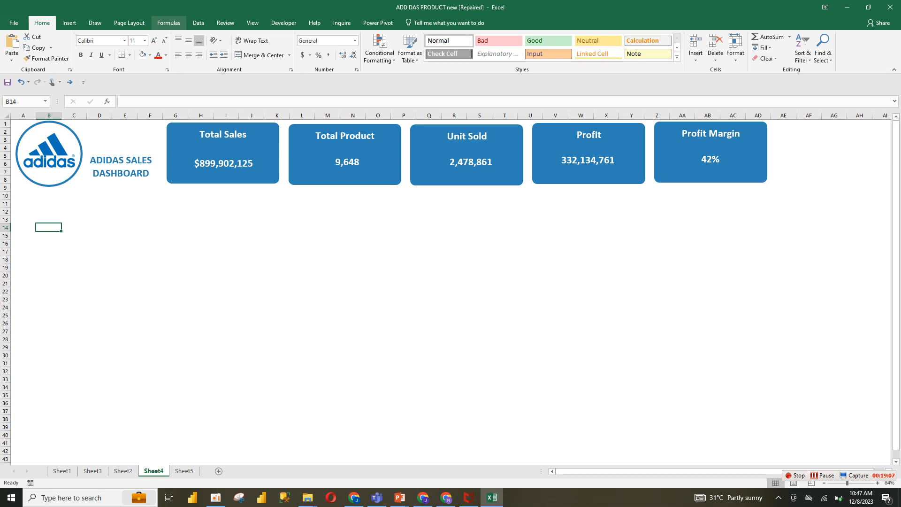
# Draw a straight horizontal line across the sheet just below the KPI cards
pyautogui.click(69, 22)
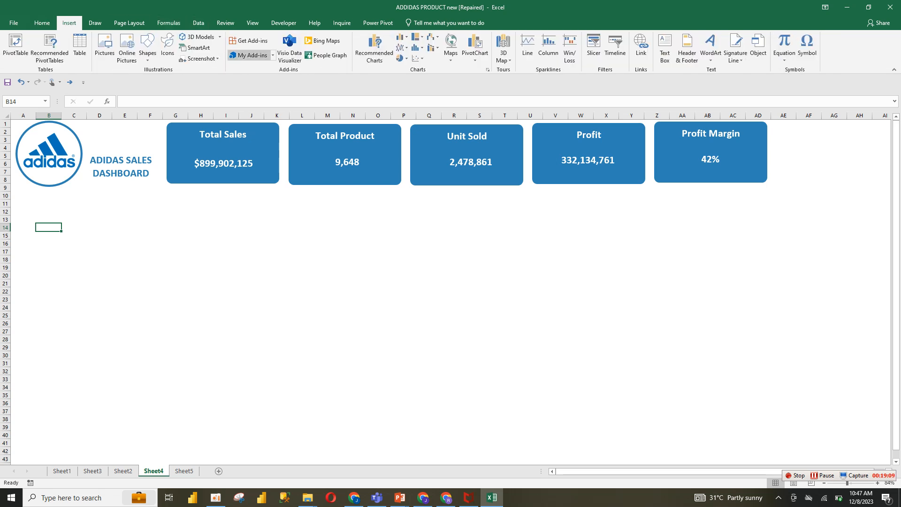
pyautogui.click(147, 47)
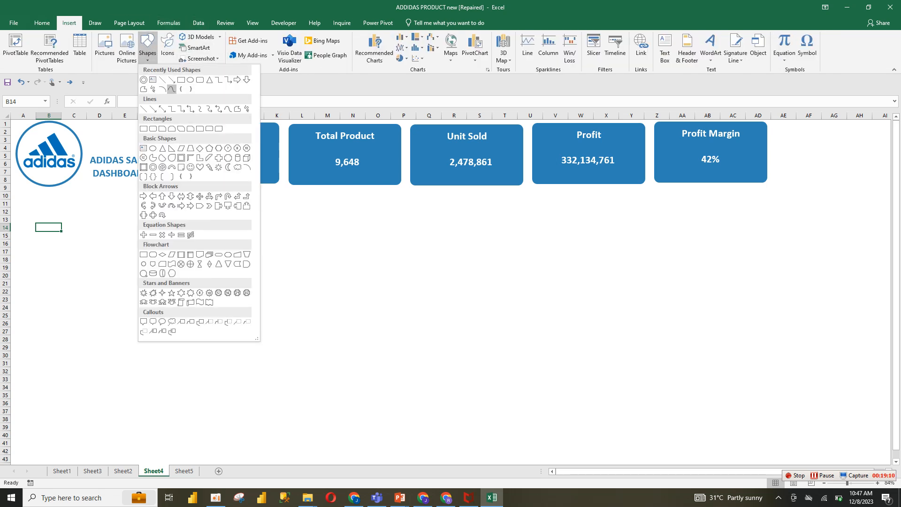
pyautogui.click(163, 80)
pyautogui.moveTo(5, 192)
pyautogui.mouseDown()
pyautogui.moveTo(55, 236)
pyautogui.moveTo(88, 198)
pyautogui.moveTo(784, 187)
pyautogui.moveTo(798, 196)
pyautogui.moveTo(773, 197)
pyautogui.mouseUp()
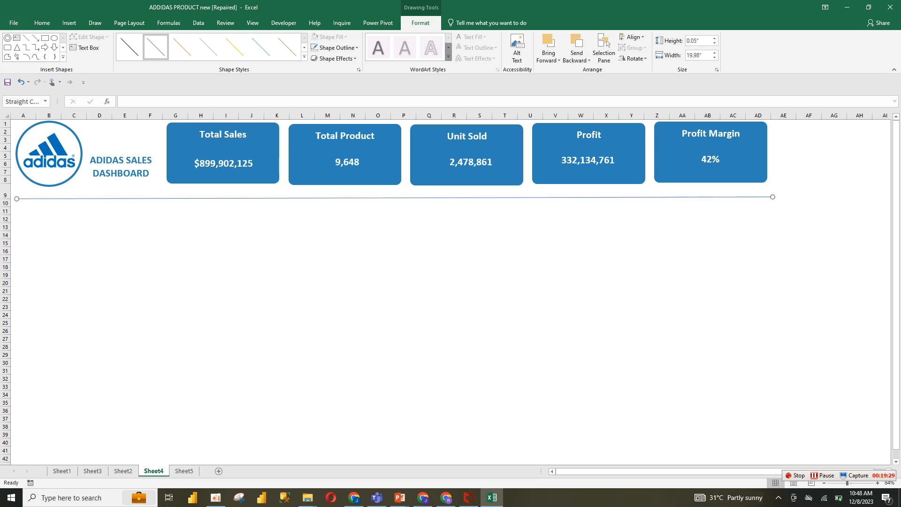
pyautogui.moveTo(17, 198); pyautogui.dragTo(12, 197)
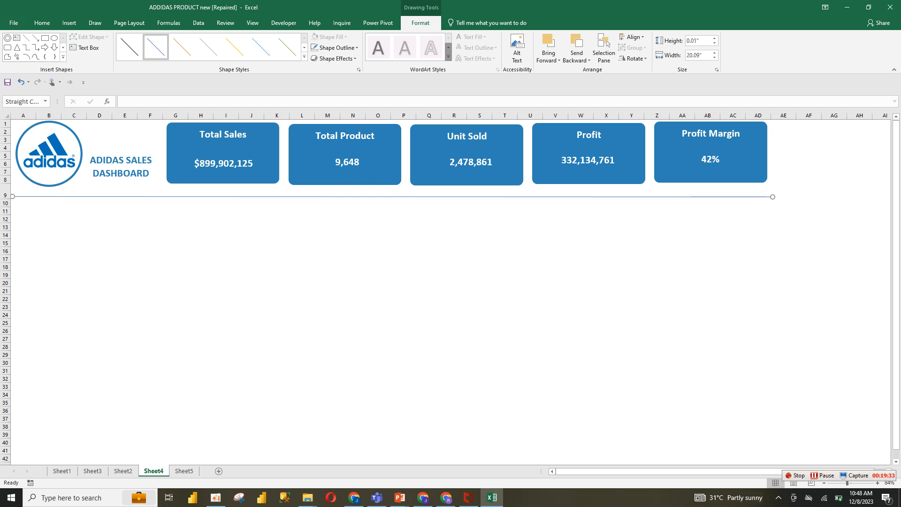
pyautogui.moveTo(773, 197); pyautogui.dragTo(772, 194)
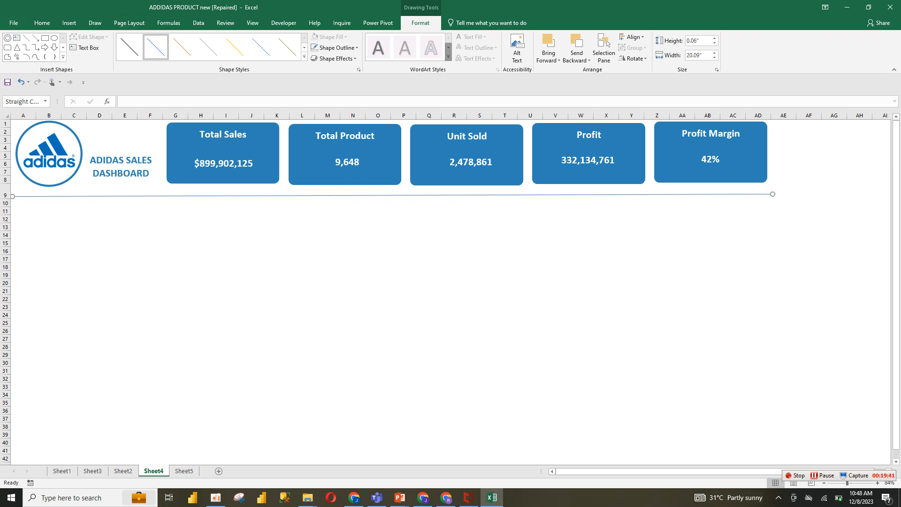
# Format the divider line with a recent blue colour and a thicker line width
pyautogui.rightClick(477, 195)
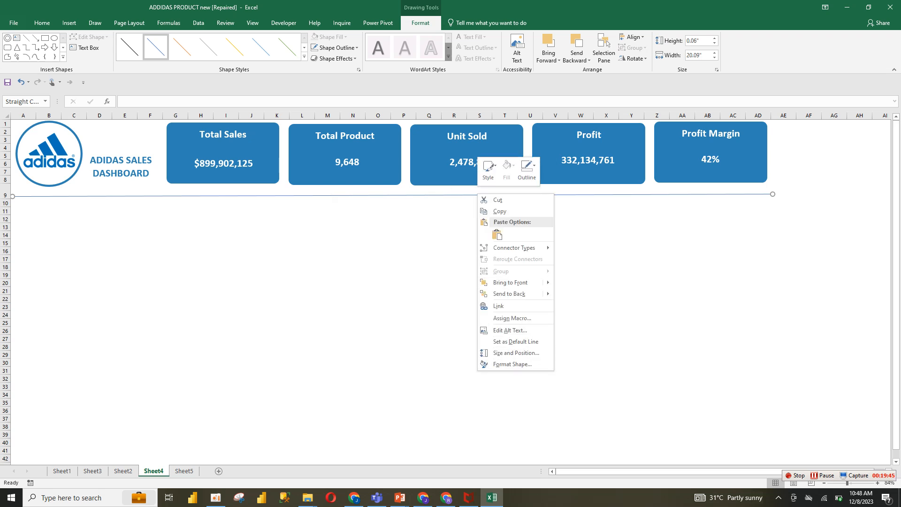
pyautogui.click(512, 364)
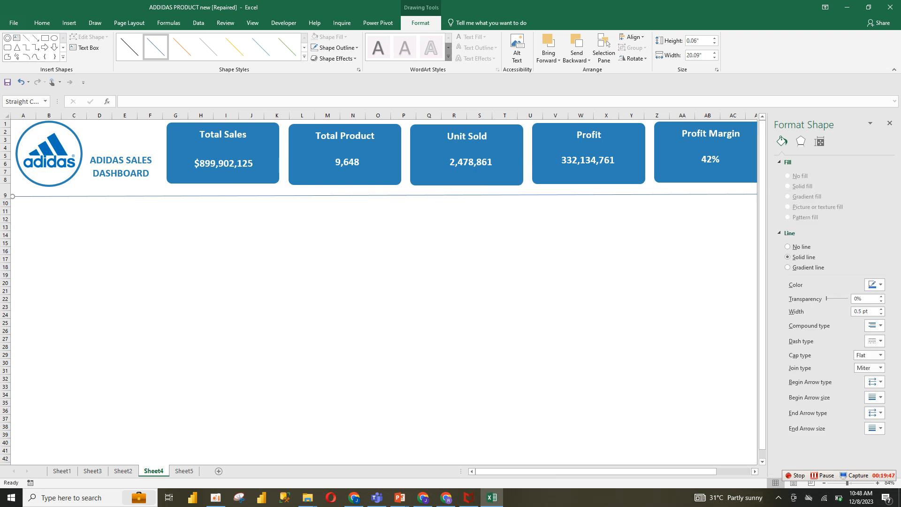
pyautogui.click(882, 309)
pyautogui.click(881, 309)
pyautogui.click(881, 309)
pyautogui.click(881, 309)
pyautogui.click(882, 309)
pyautogui.click(881, 309)
pyautogui.click(877, 284)
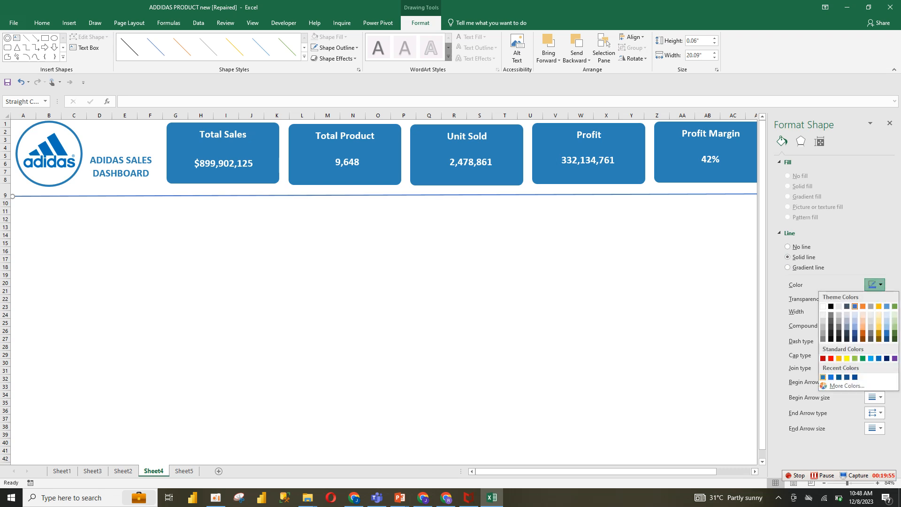
pyautogui.click(823, 377)
pyautogui.click(882, 313)
pyautogui.click(882, 313)
pyautogui.click(882, 313)
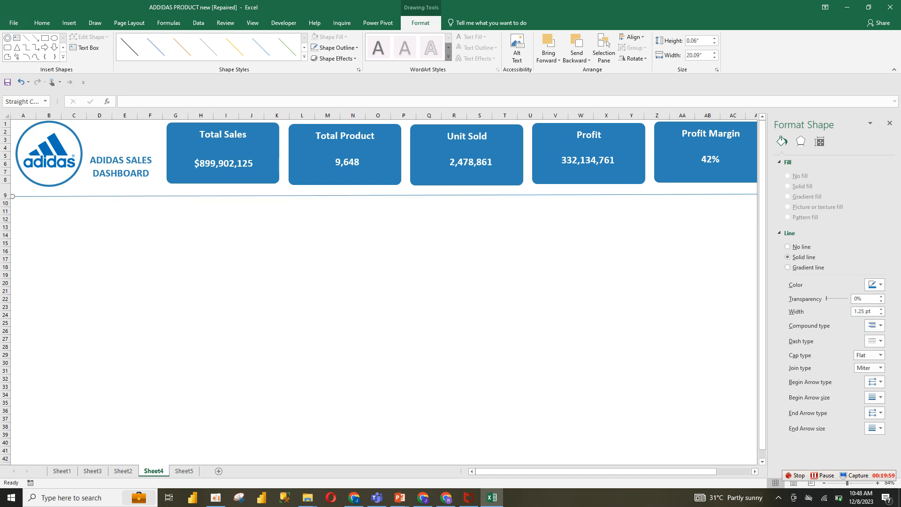
pyautogui.click(881, 309)
pyautogui.click(881, 309)
pyautogui.click(881, 309)
pyautogui.click(881, 309)
pyautogui.click(429, 282)
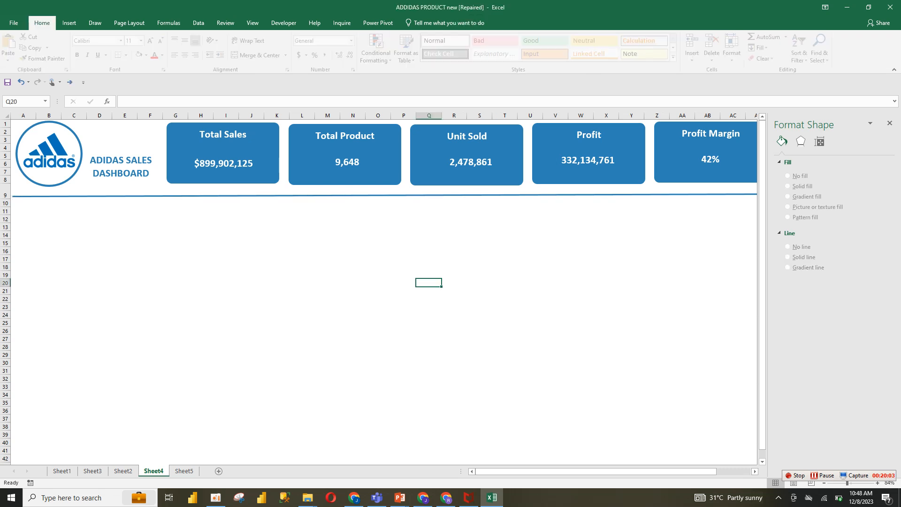
# Move the divider line slightly lower, to row 10
pyautogui.moveTo(428, 195); pyautogui.dragTo(429, 205)
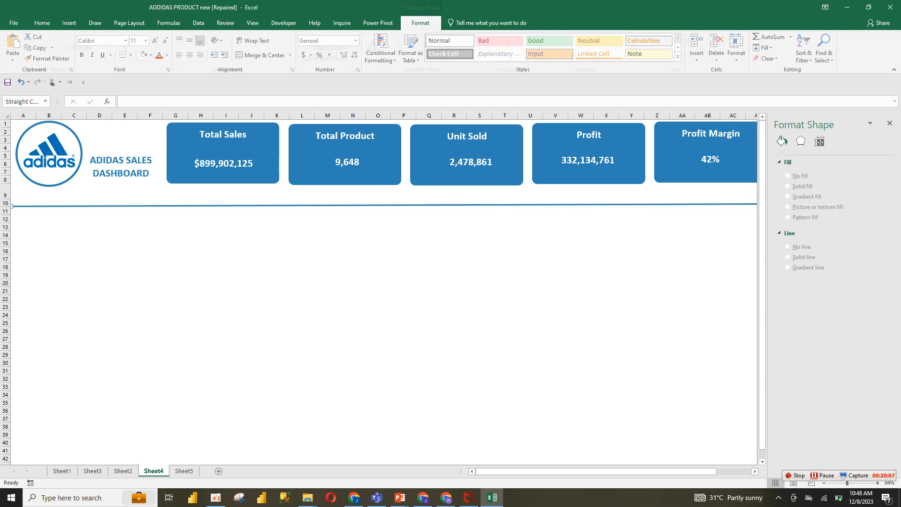
pyautogui.click(48, 251)
pyautogui.click(23, 219)
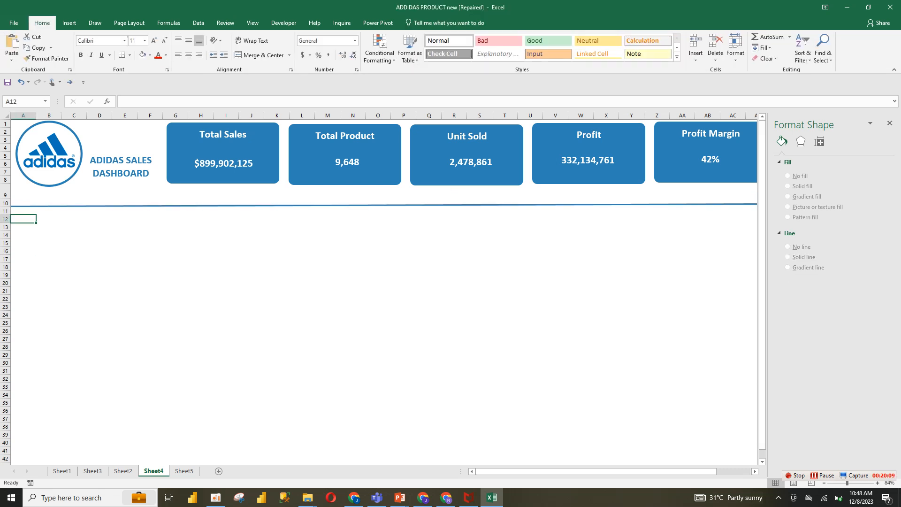
pyautogui.click(74, 243)
pyautogui.click(48, 227)
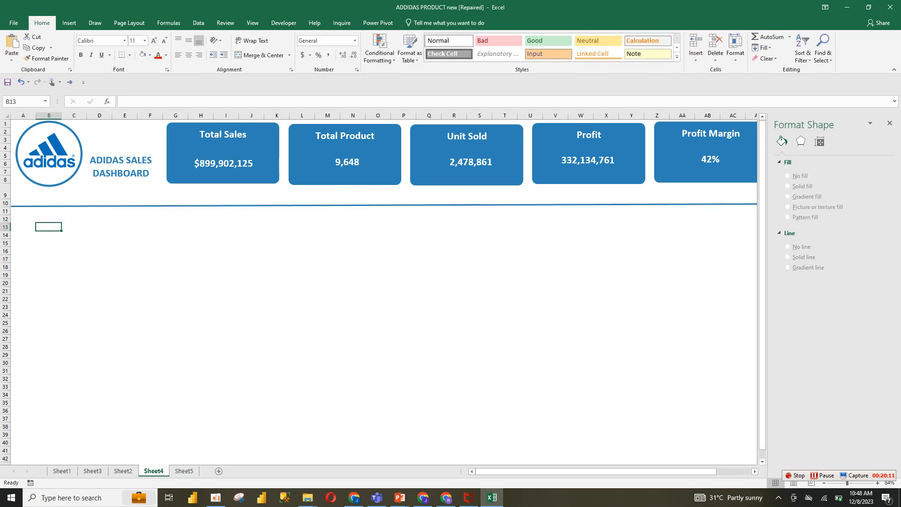
# Copy the State, 2020, 2021 and YoY Growth header row from Sheet2 and paste it into A13 of Sheet4
pyautogui.click(23, 228)
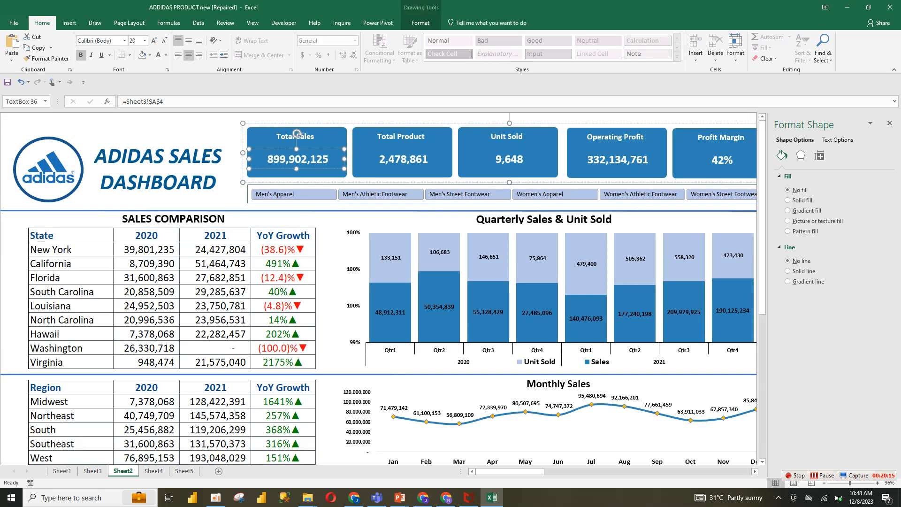
pyautogui.moveTo(47, 235); pyautogui.dragTo(282, 235)
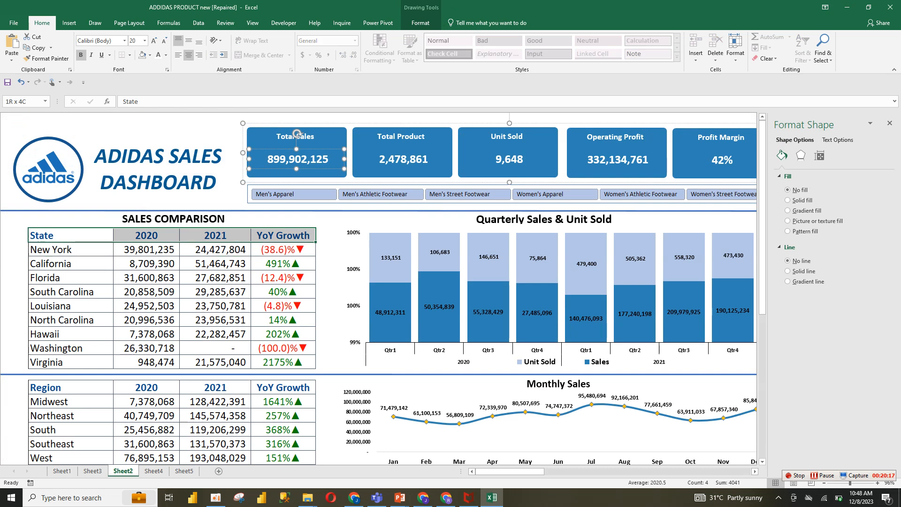
pyautogui.hotkey('ctrl', 'c')
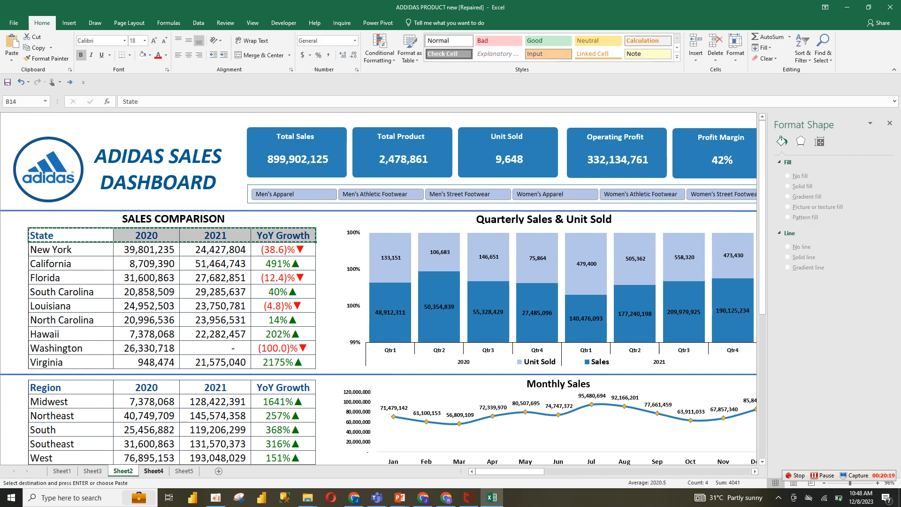
pyautogui.click(153, 471)
pyautogui.hotkey('ctrl', 'v')
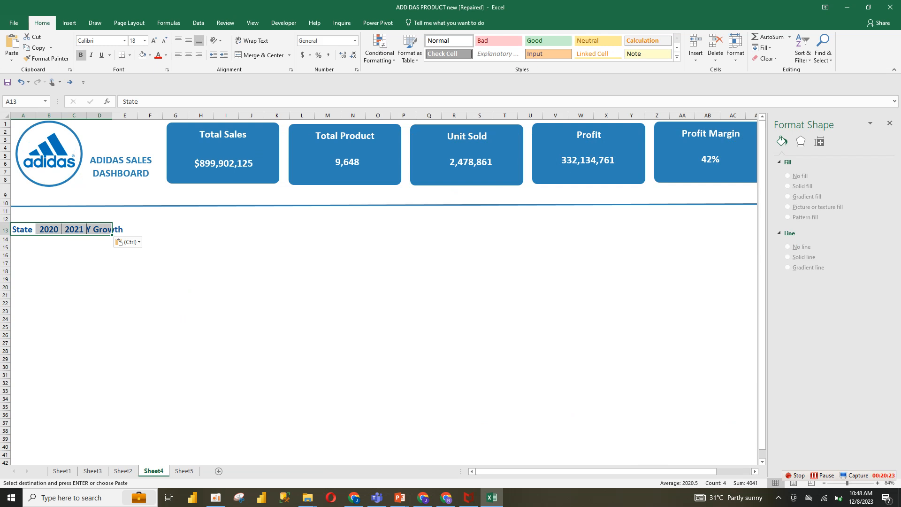
pyautogui.click(100, 280)
pyautogui.click(74, 229)
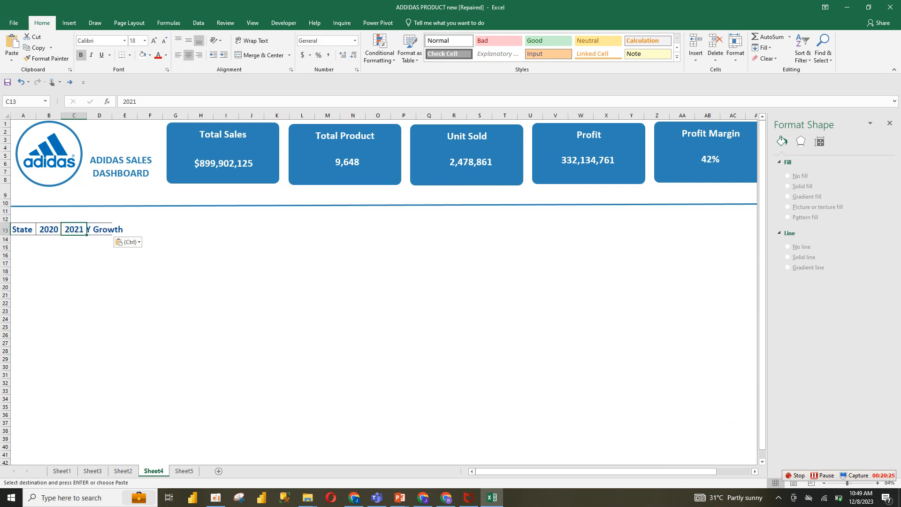
pyautogui.click(49, 230)
# Group the Adidas logo with the ADIDAS SALES DASHBOARD title text
pyautogui.click(49, 154)
pyautogui.keyDown('ctrl'); pyautogui.click(121, 167); pyautogui.keyUp('ctrl')
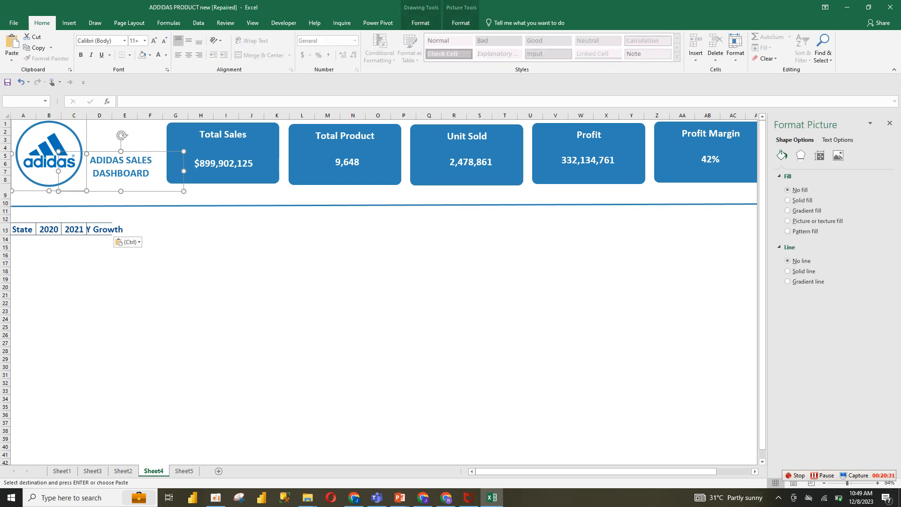
pyautogui.rightClick(183, 152)
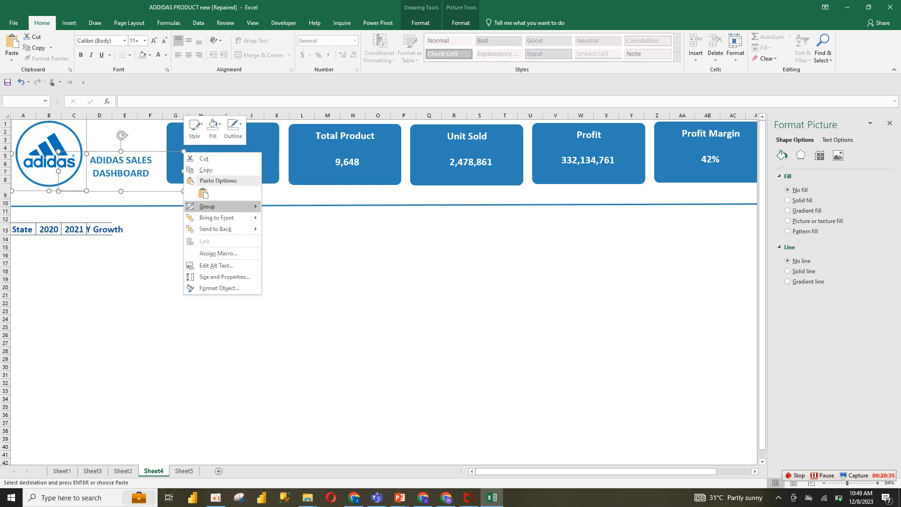
pyautogui.moveTo(209, 207)
pyautogui.click(284, 207)
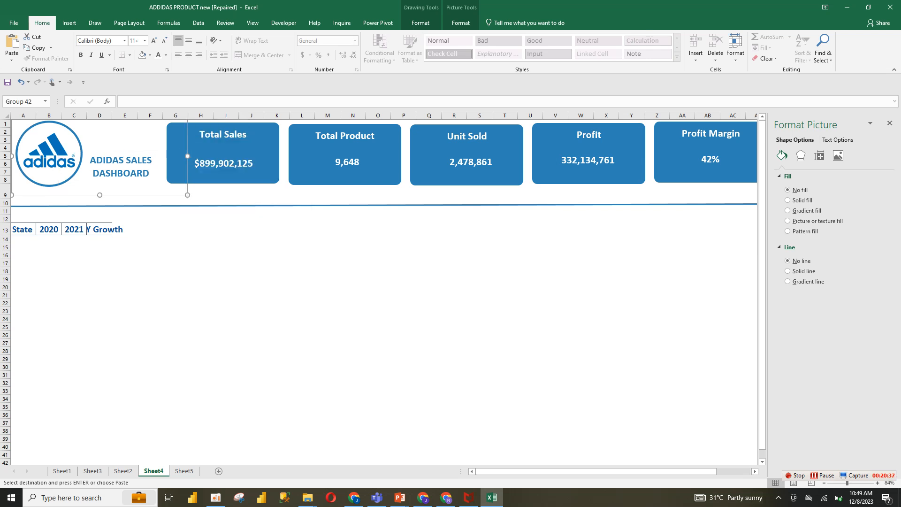
# Move the grouped logo and title down to the middle of the sheet, around rows 19 to 28
pyautogui.click(220, 174)
pyautogui.click(150, 174)
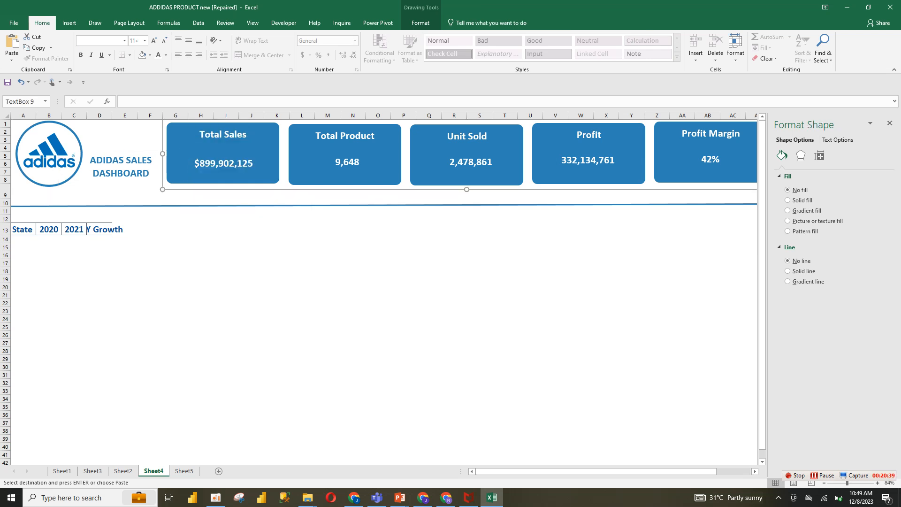
pyautogui.moveTo(150, 195); pyautogui.dragTo(469, 359)
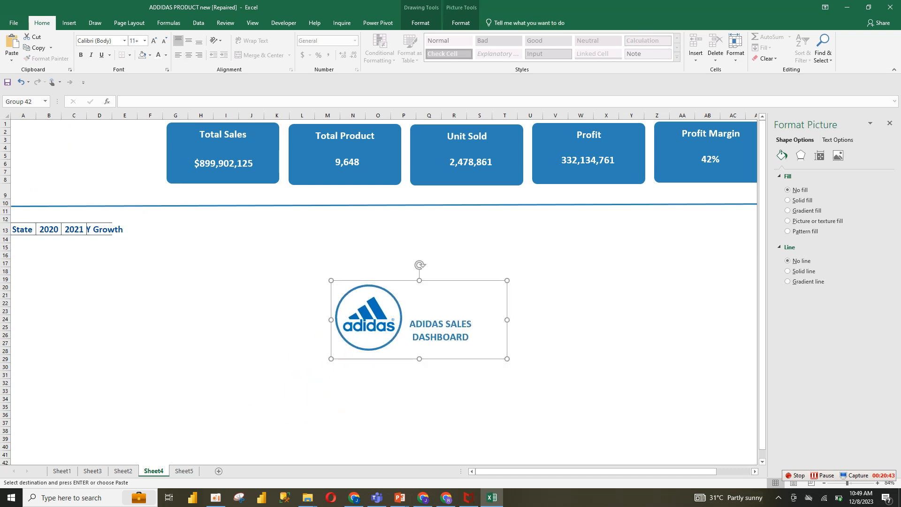
# Delete the pasted header row in row 13 and clear its cell borders
pyautogui.click(99, 230)
pyautogui.moveTo(23, 230); pyautogui.dragTo(176, 240)
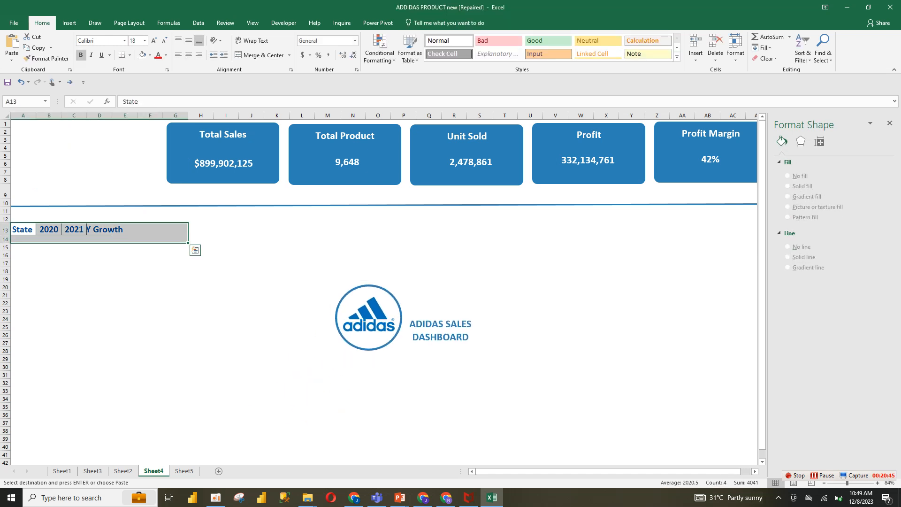
pyautogui.press('Delete')
pyautogui.click(74, 304)
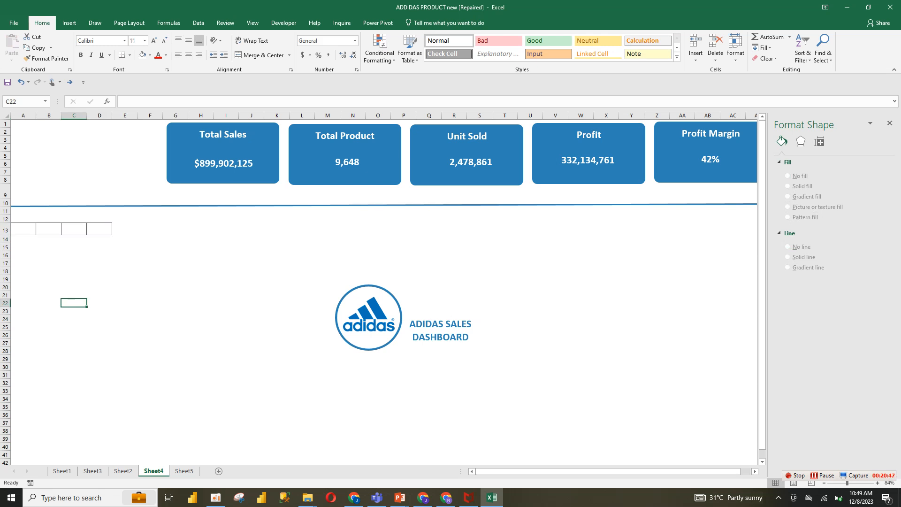
pyautogui.click(46, 58)
pyautogui.click(23, 229)
pyautogui.moveTo(23, 229); pyautogui.dragTo(100, 230)
pyautogui.click(23, 243)
pyautogui.click(23, 228)
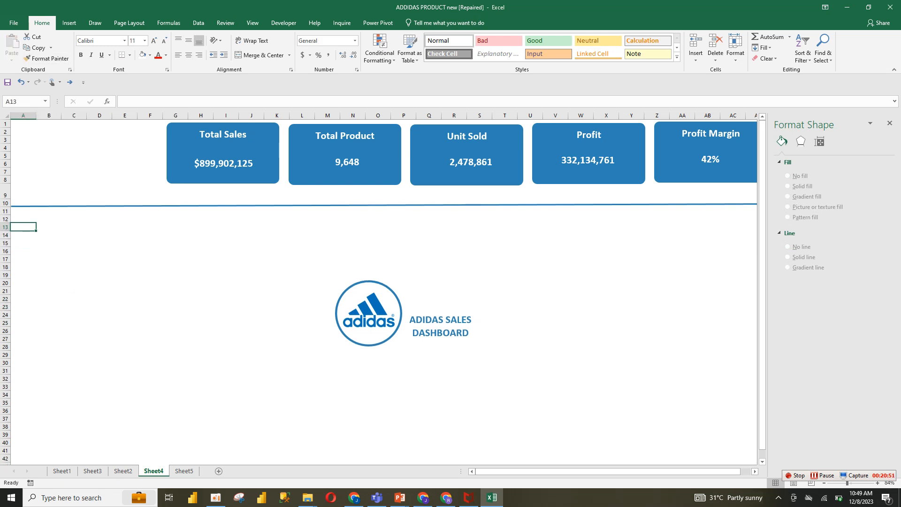
# Enter the headers State, 2020, 2021 and YoY Growth in cells B13, D13, F13 and H13
pyautogui.click(49, 227)
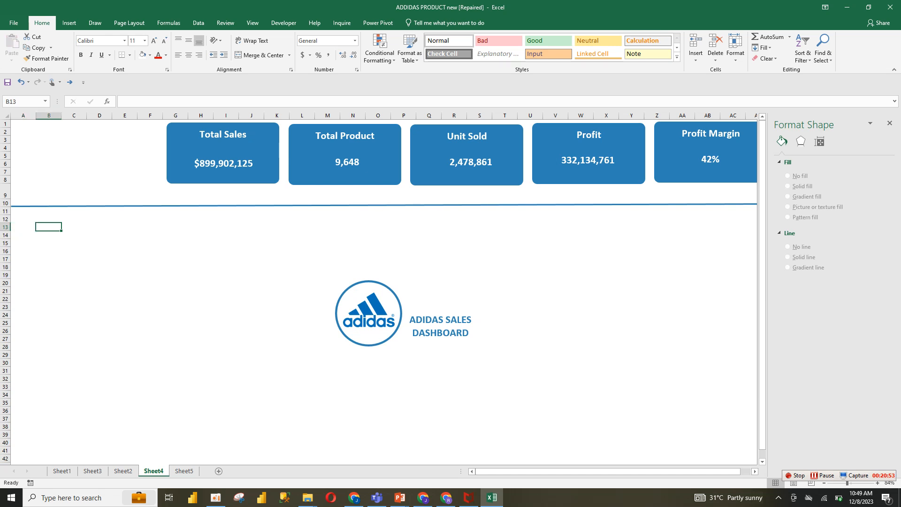
pyautogui.write('State')
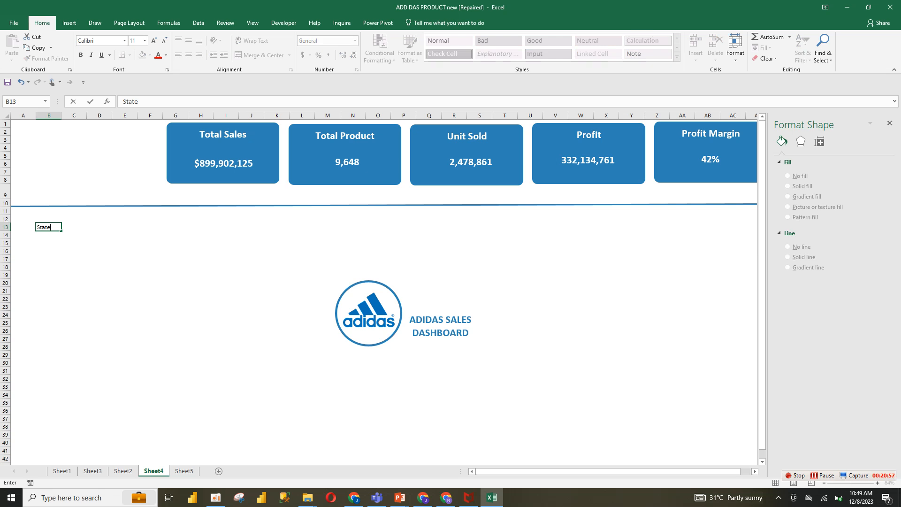
pyautogui.click(99, 228)
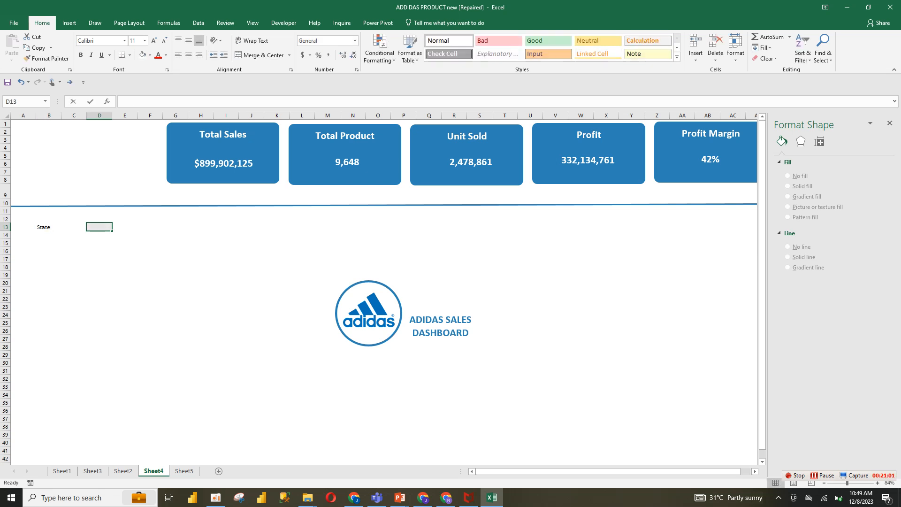
pyautogui.write('2020')
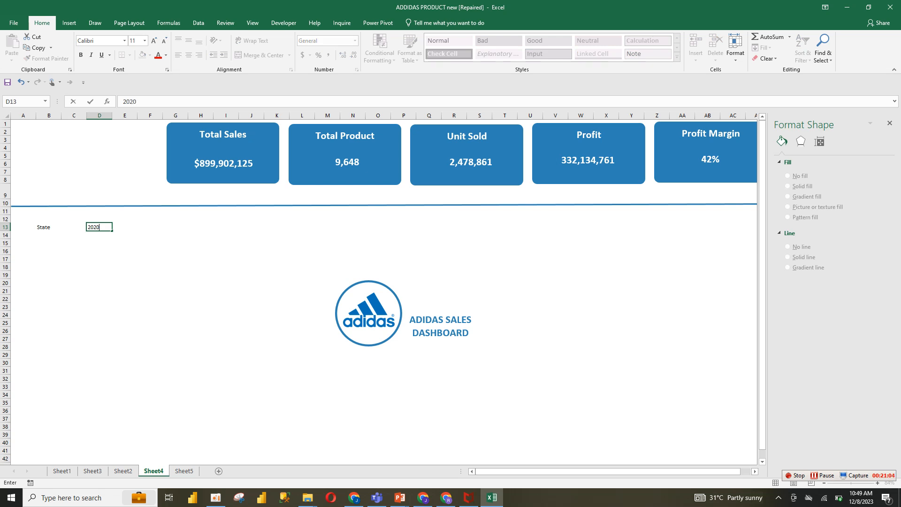
pyautogui.click(150, 228)
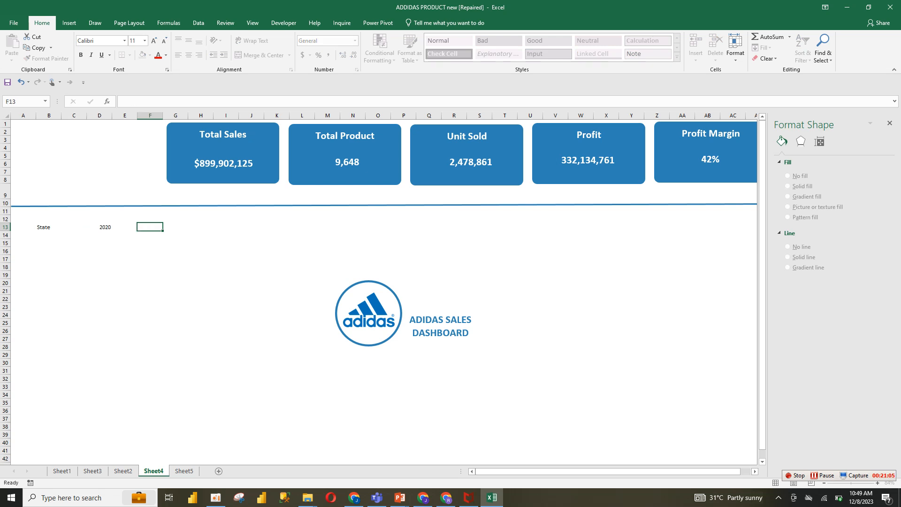
pyautogui.write('2021')
pyautogui.click(201, 227)
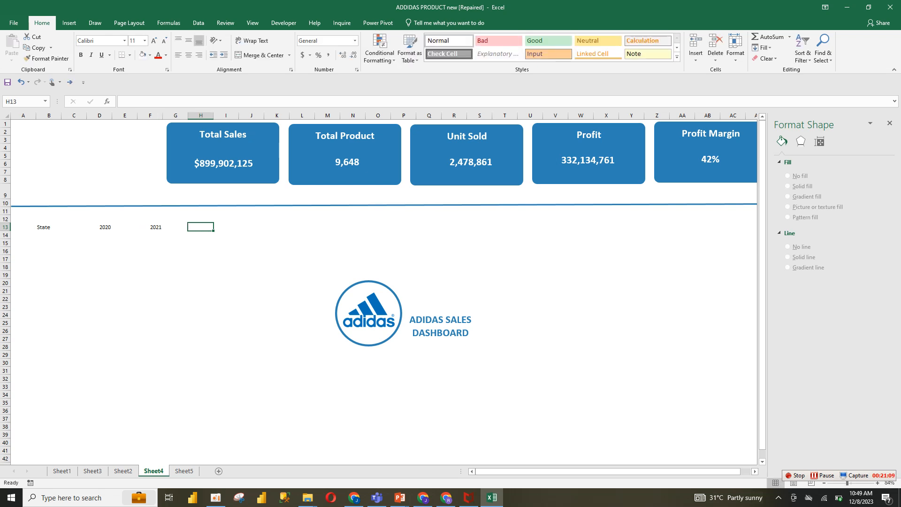
pyautogui.write('Y')
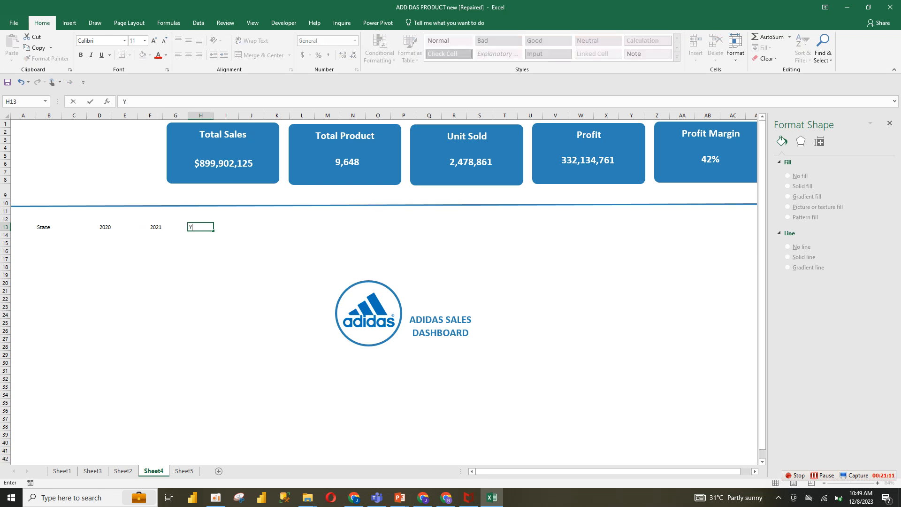
pyautogui.write('oY c')
pyautogui.write('Growth')
pyautogui.click(200, 275)
# Format the header row B13:I13 as bold, 16 pt, with a blue font colour
pyautogui.moveTo(48, 227); pyautogui.dragTo(225, 228)
pyautogui.click(46, 58)
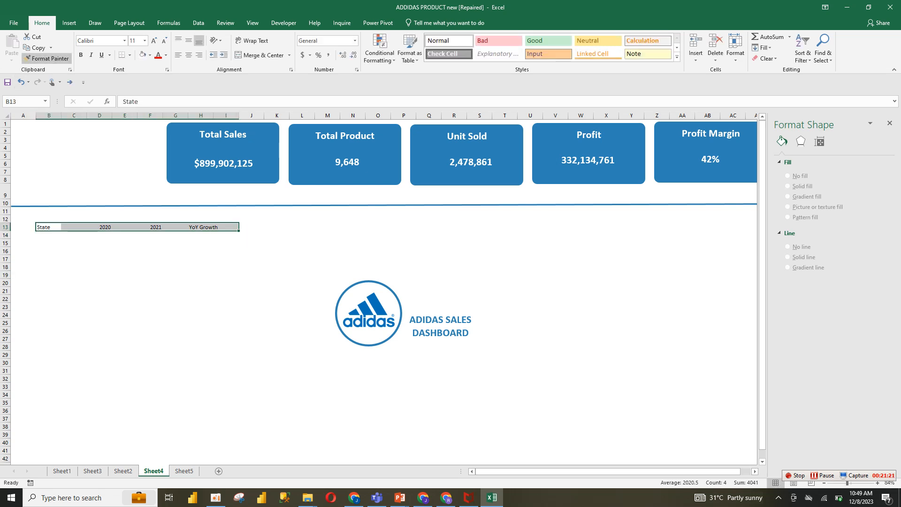
pyautogui.click(166, 55)
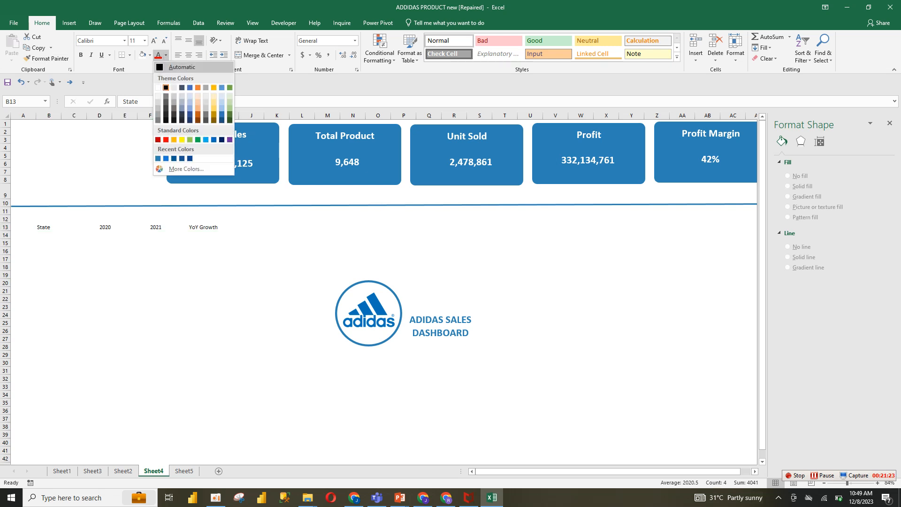
pyautogui.click(166, 88)
pyautogui.click(81, 54)
pyautogui.click(154, 41)
pyautogui.click(154, 40)
pyautogui.click(154, 41)
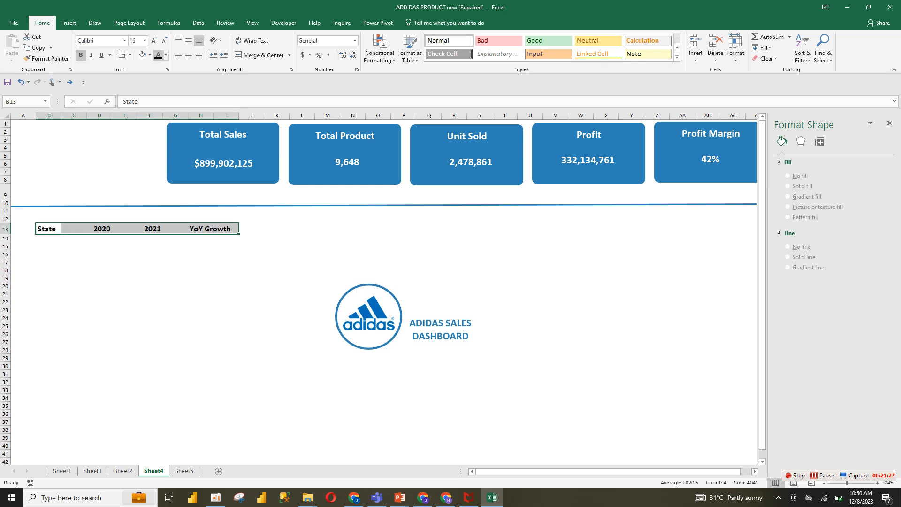
pyautogui.click(165, 55)
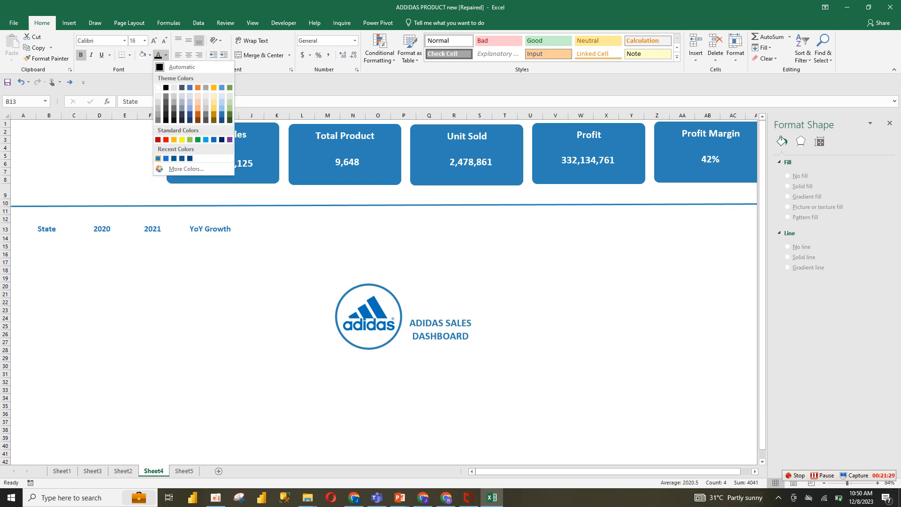
pyautogui.click(158, 159)
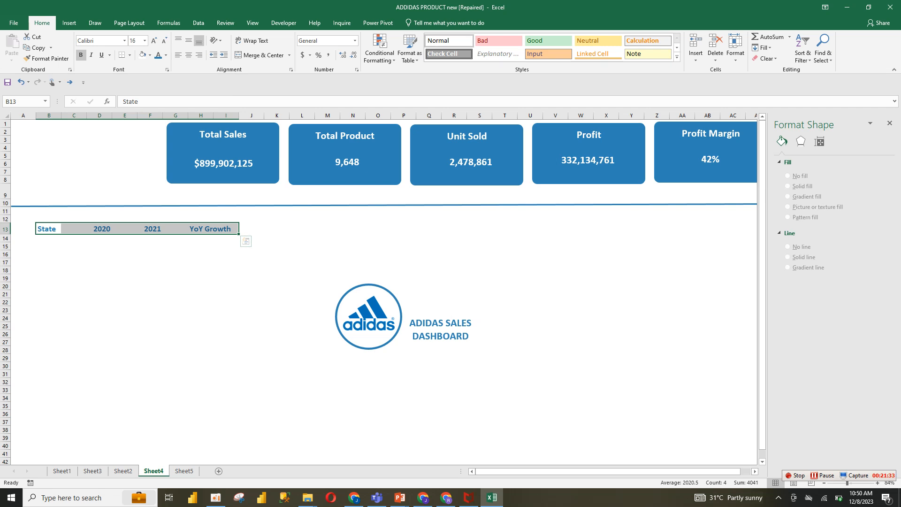
pyautogui.click(150, 278)
pyautogui.click(49, 239)
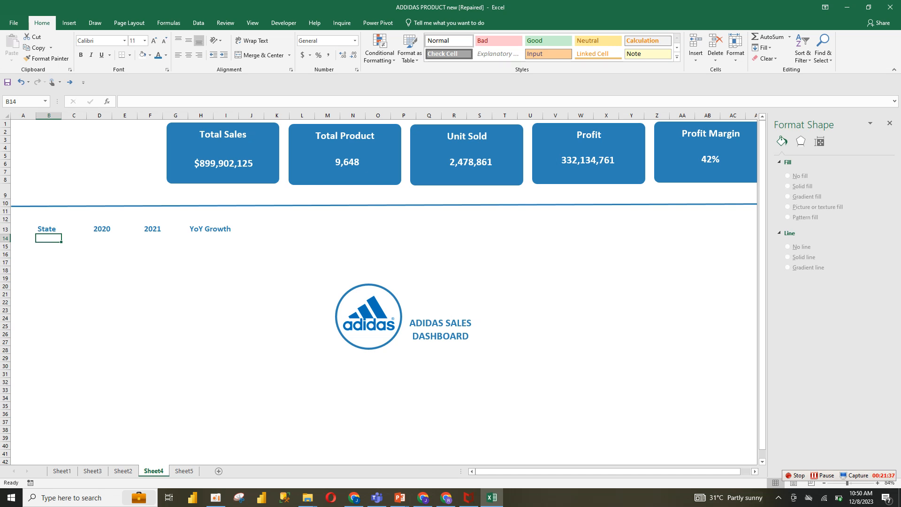
pyautogui.press('F2')
pyautogui.click(251, 390)
pyautogui.click(368, 317)
# Copy the KPI PivotTable on Sheet5 and paste a duplicate starting at A8
pyautogui.hotkey('ctrl', 'pagedown')
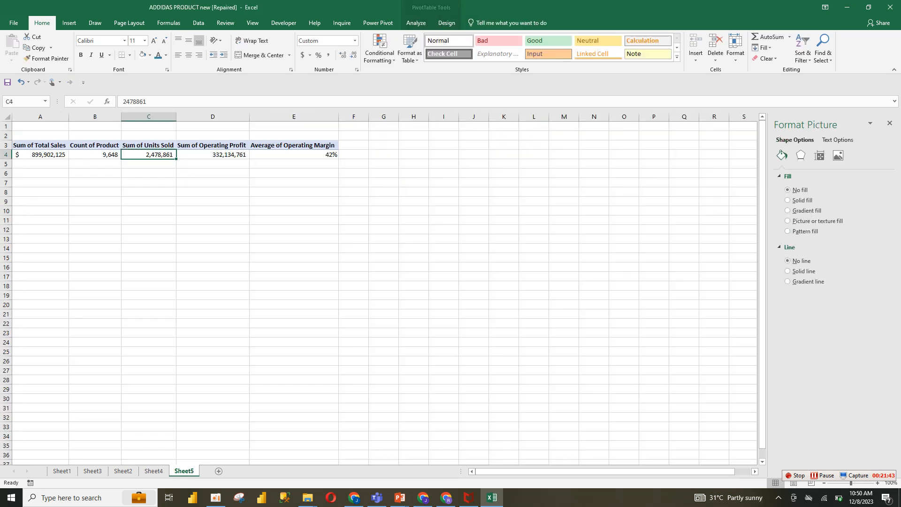
pyautogui.moveTo(39, 145); pyautogui.dragTo(294, 155)
pyautogui.hotkey('ctrl', 'c')
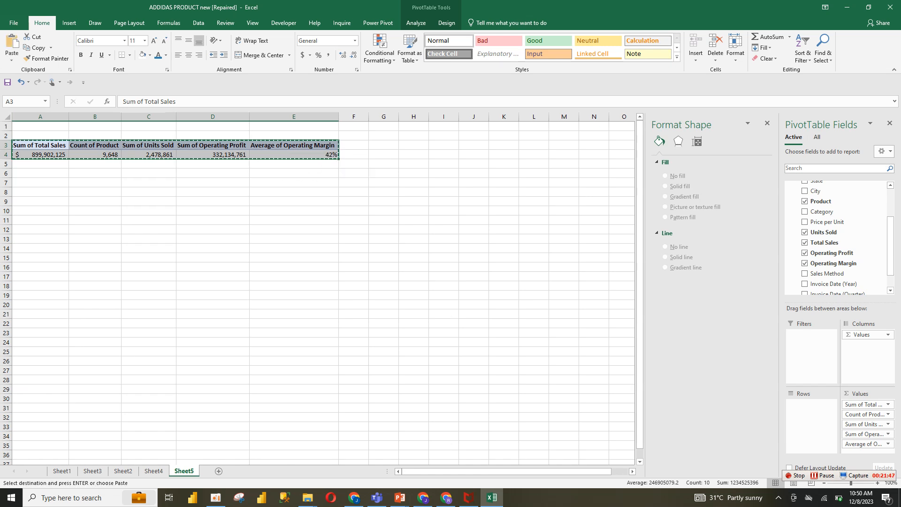
pyautogui.click(40, 192)
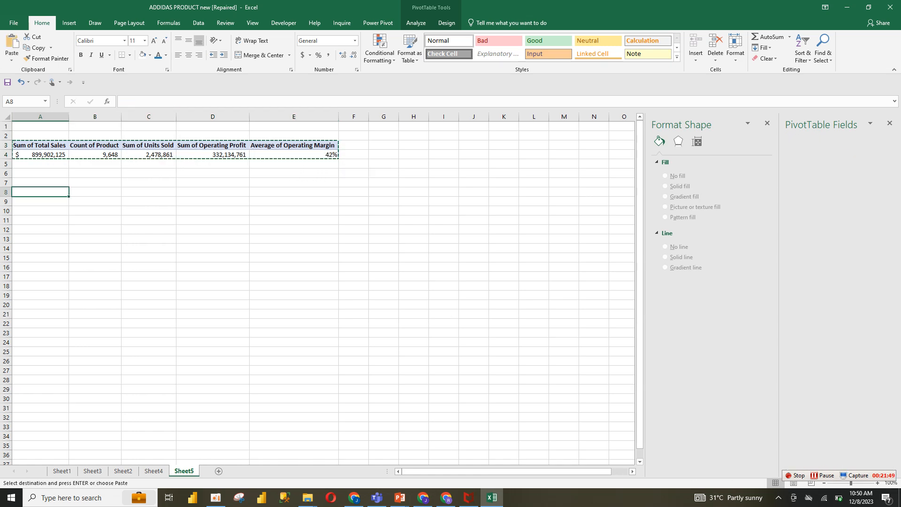
pyautogui.hotkey('ctrl', 'v')
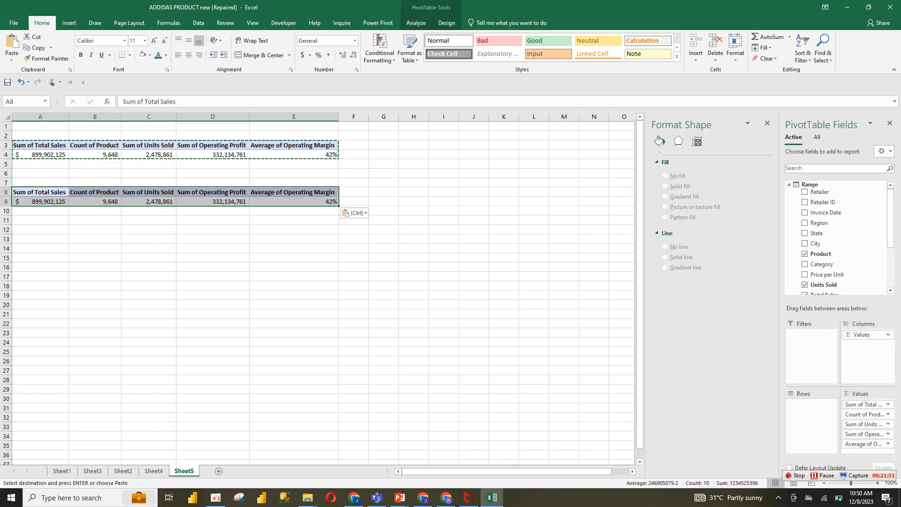
# Remove every value field except Sum of Total Sales from the copied PivotTable
pyautogui.click(868, 415)
pyautogui.moveTo(868, 415); pyautogui.dragTo(563, 300)
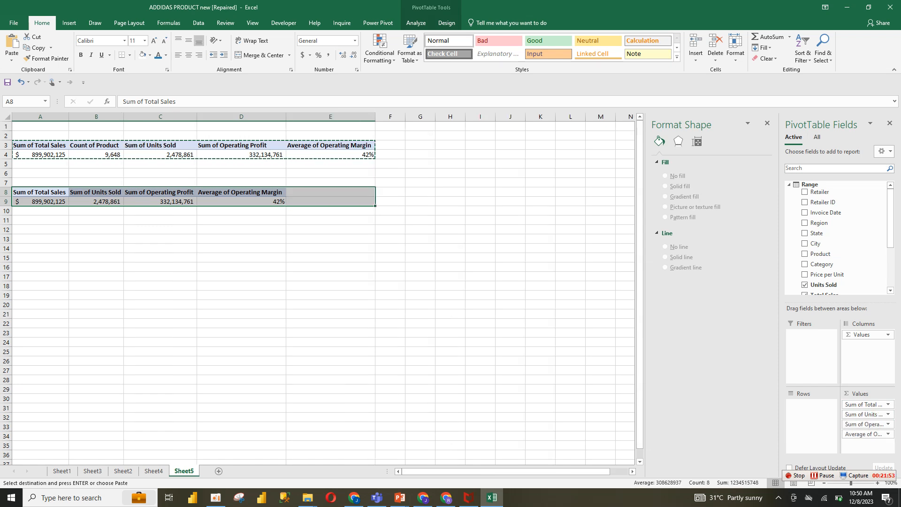
pyautogui.moveTo(868, 415); pyautogui.dragTo(825, 231)
pyautogui.moveTo(868, 414); pyautogui.dragTo(840, 243)
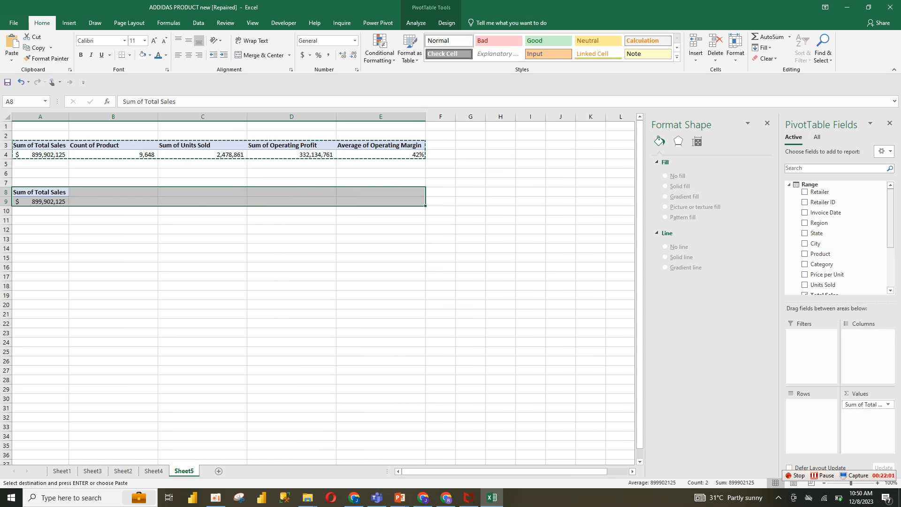
# Add State and Invoice Date as row fields, then remove the Invoice Date and Invoice Date (Month) row fields
pyautogui.moveTo(817, 233); pyautogui.dragTo(812, 410)
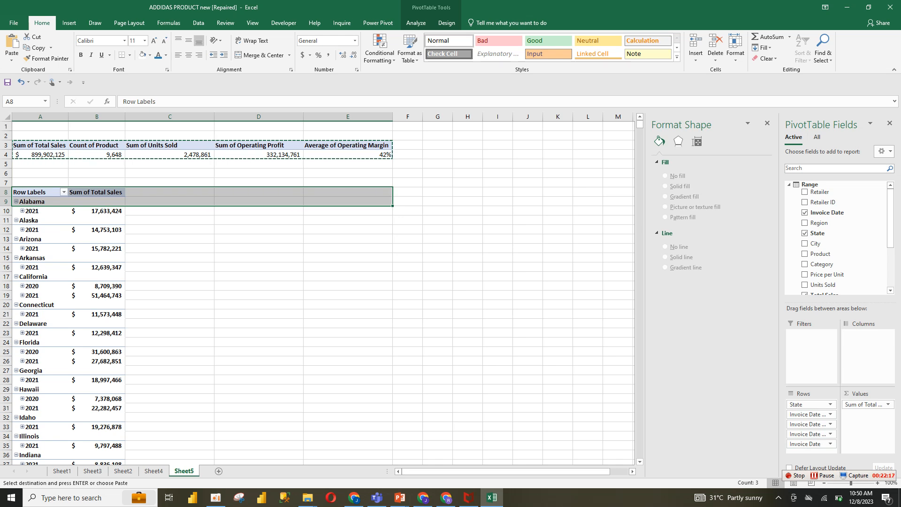
pyautogui.moveTo(780, 178); pyautogui.dragTo(703, 178)
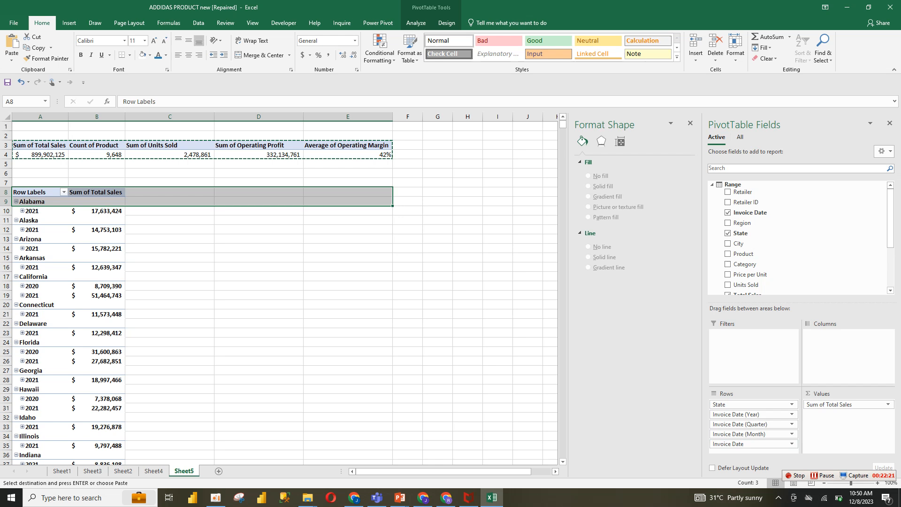
pyautogui.click(751, 444)
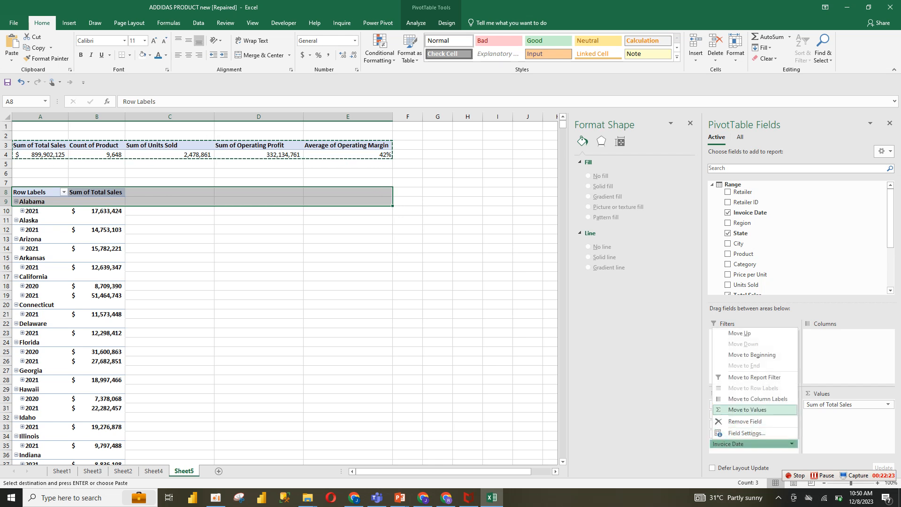
pyautogui.click(745, 421)
pyautogui.click(752, 434)
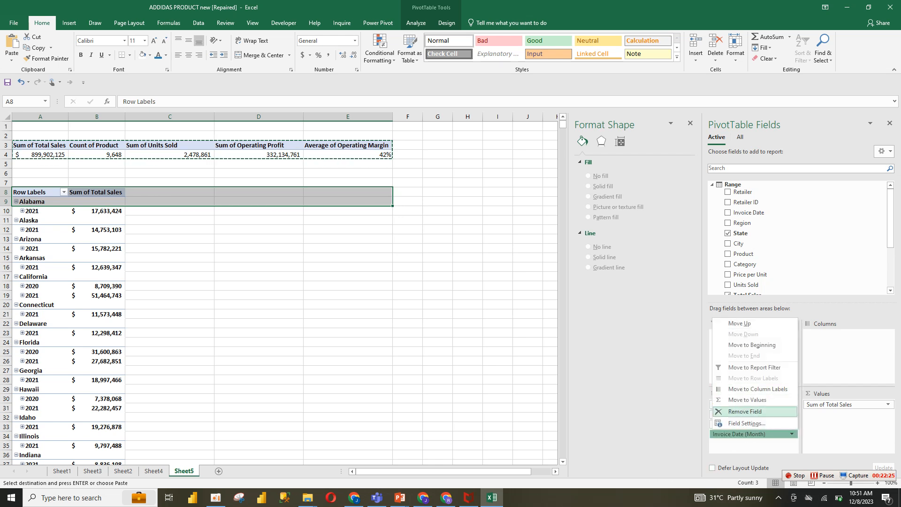
pyautogui.click(745, 411)
# Move Invoice Date (Quarter) into Values and Invoice Date (Year) into Columns of the PivotTable
pyautogui.click(751, 424)
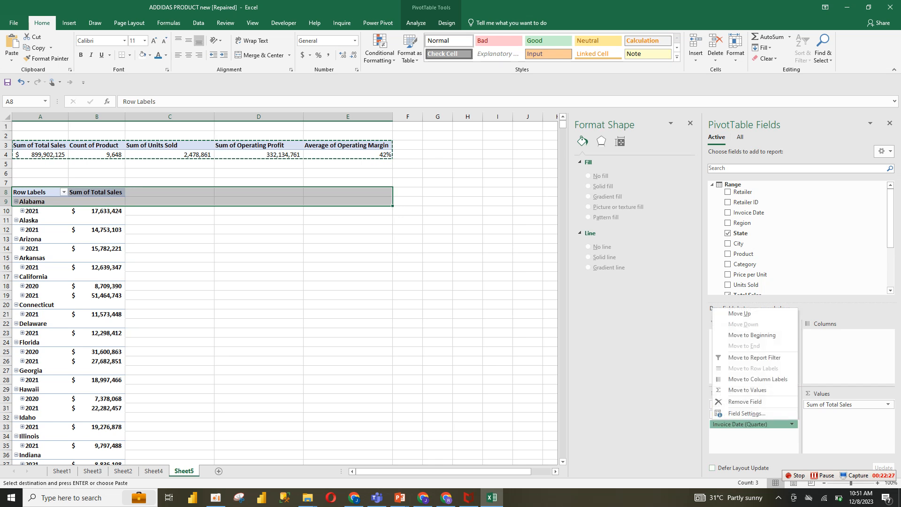
pyautogui.click(748, 390)
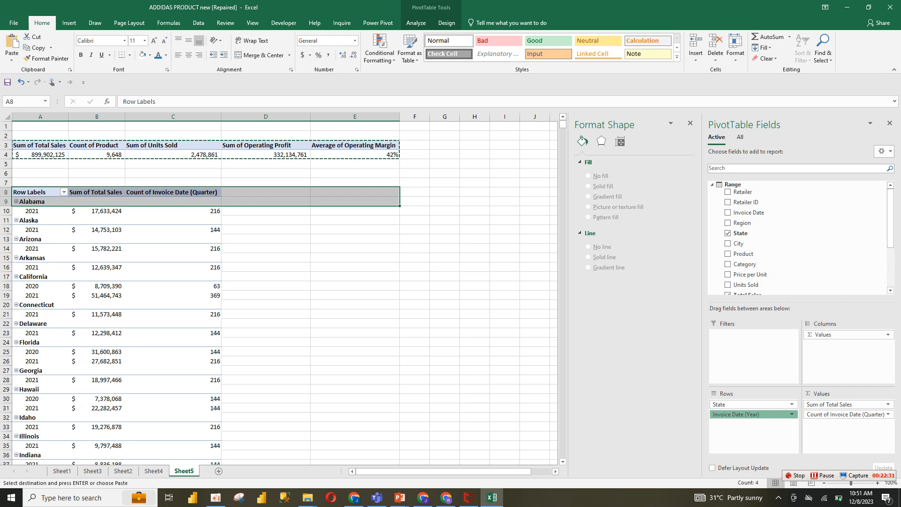
pyautogui.moveTo(746, 415); pyautogui.dragTo(840, 349)
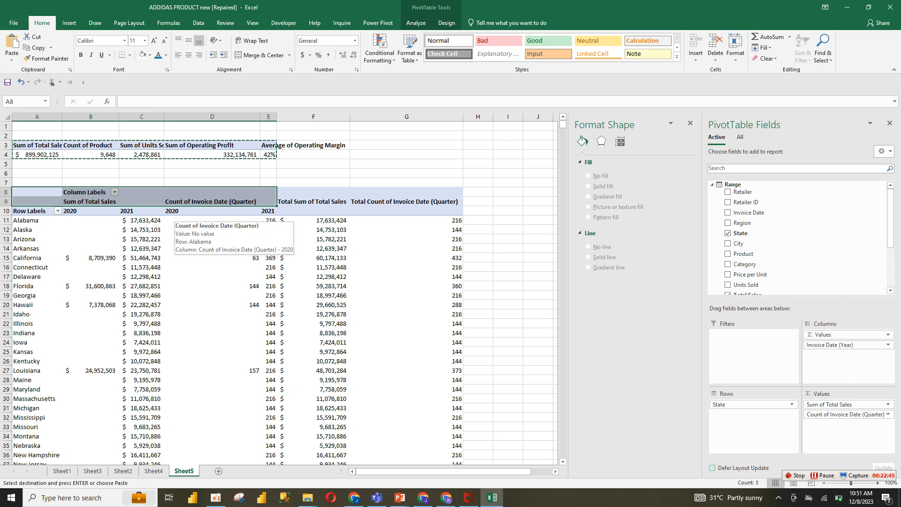
# Turn grand totals off for rows and columns in the state sales PivotTable
pyautogui.click(313, 258)
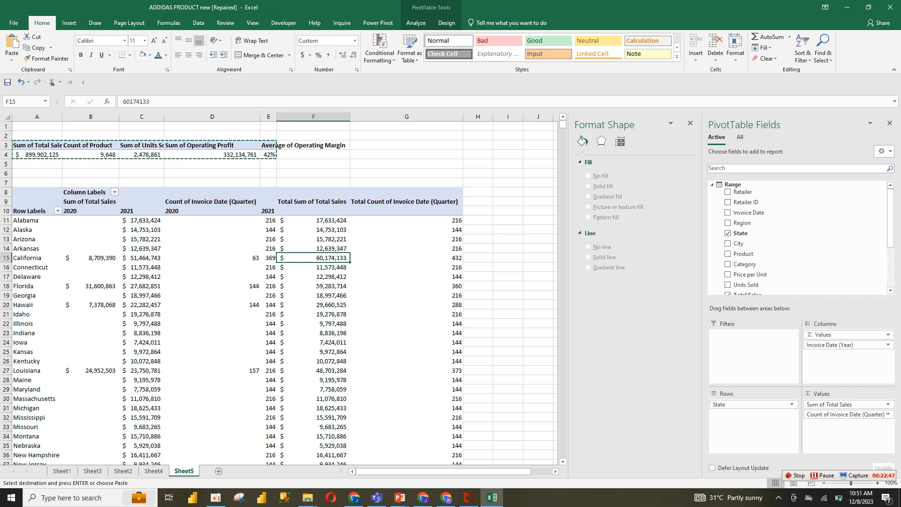
pyautogui.click(446, 22)
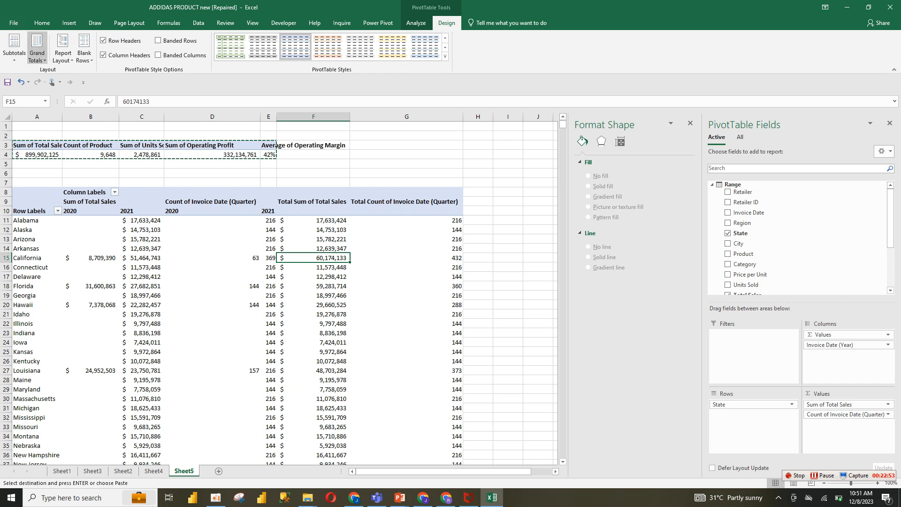
pyautogui.click(37, 49)
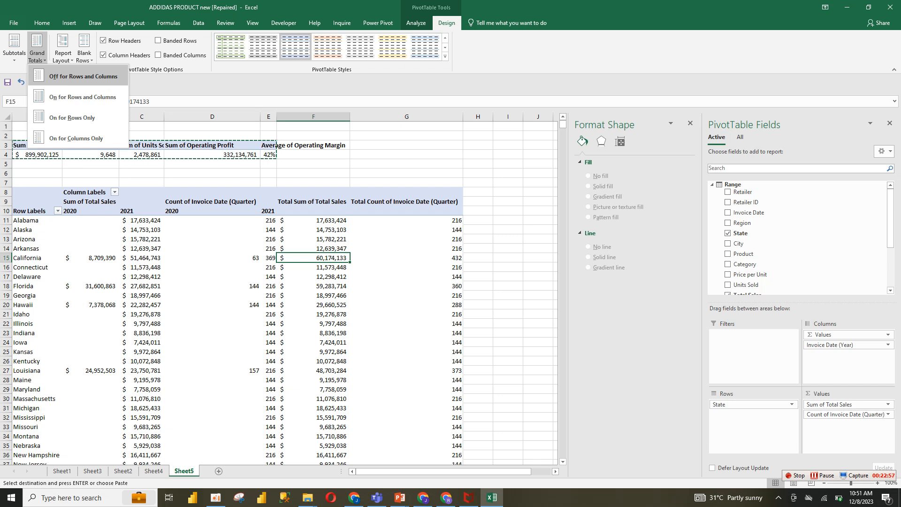
pyautogui.click(75, 76)
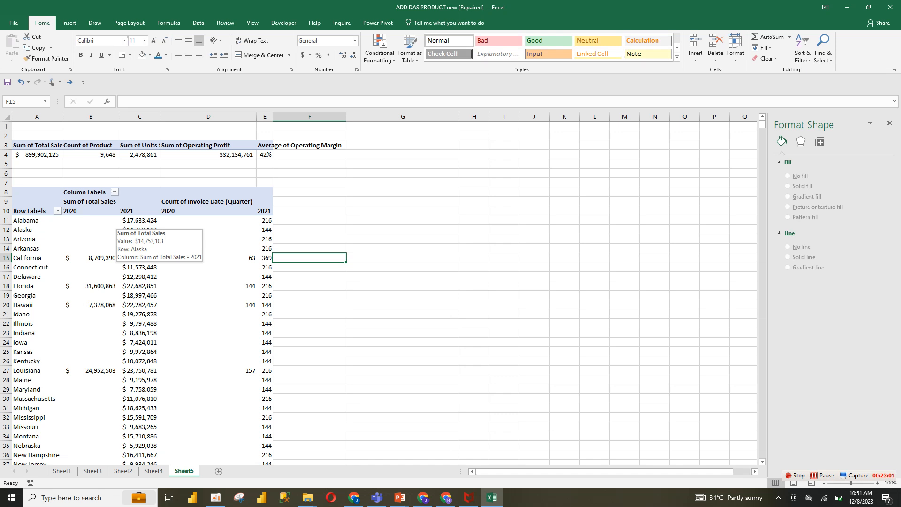
pyautogui.click(187, 208)
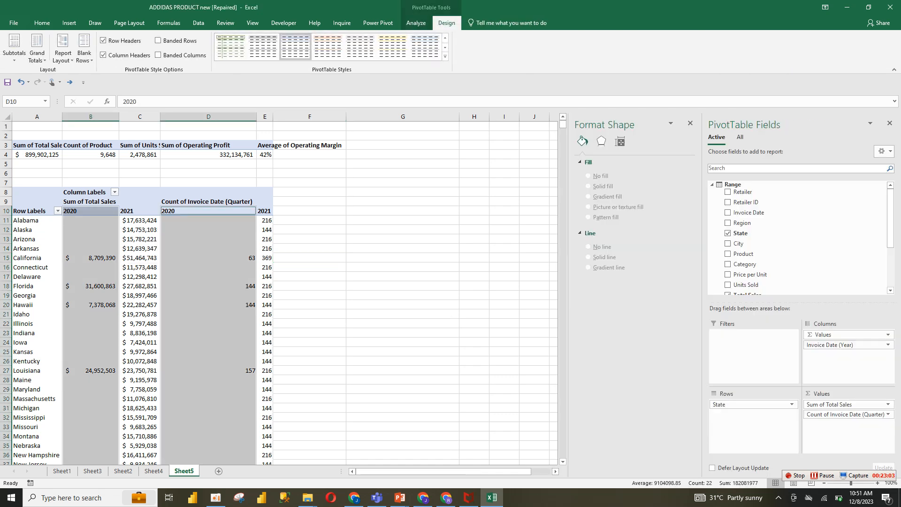
pyautogui.click(104, 230)
pyautogui.click(140, 305)
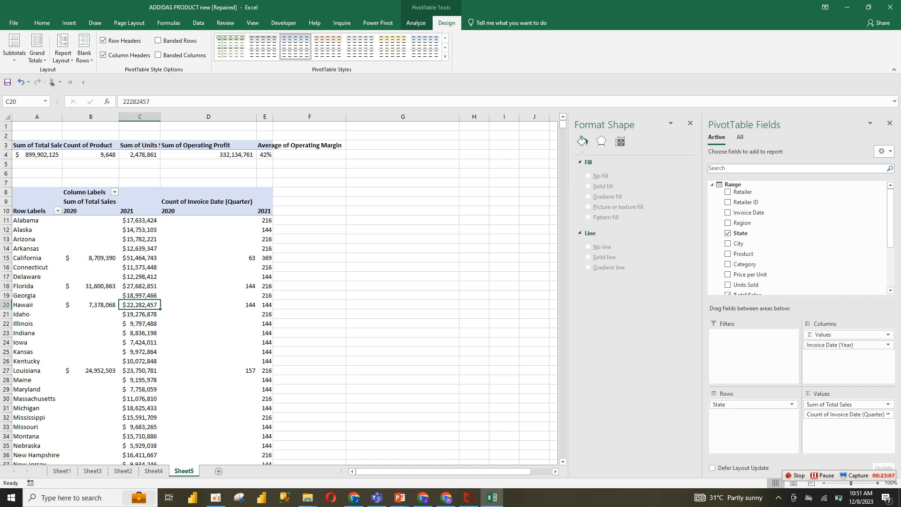
# Remove the Count of Invoice Date (Quarter) value field from the state sales PivotTable
pyautogui.hotkey('ctrl', 'z')
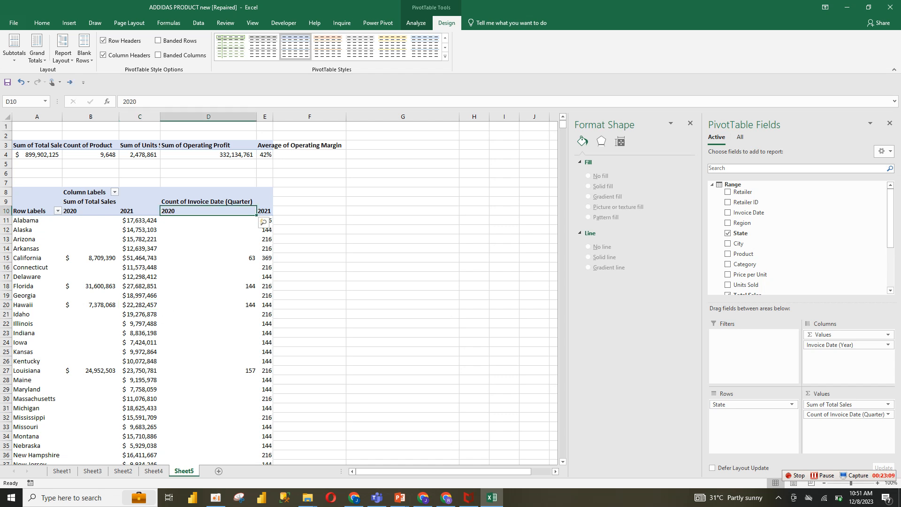
pyautogui.click(208, 276)
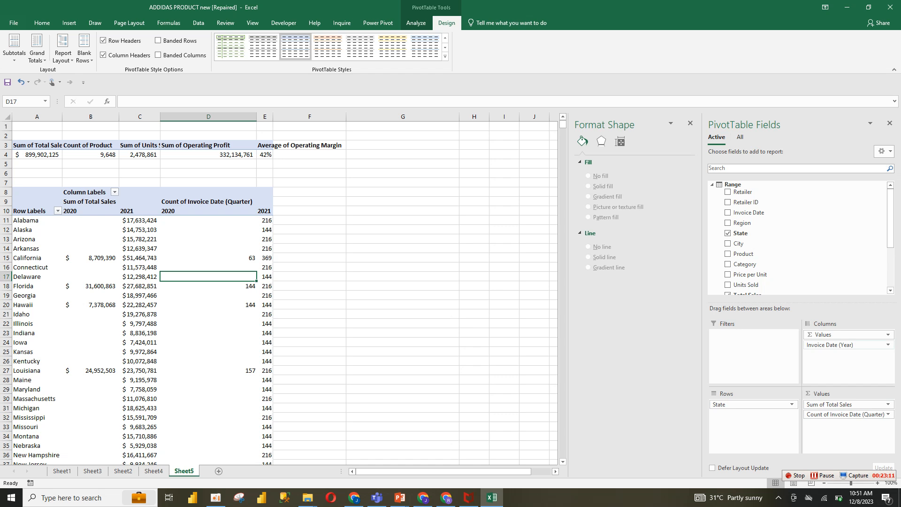
pyautogui.click(888, 415)
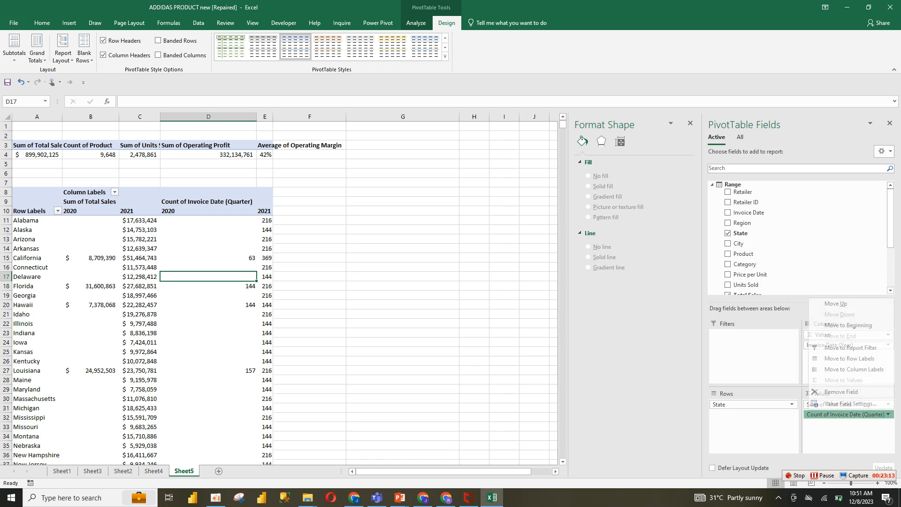
pyautogui.click(842, 391)
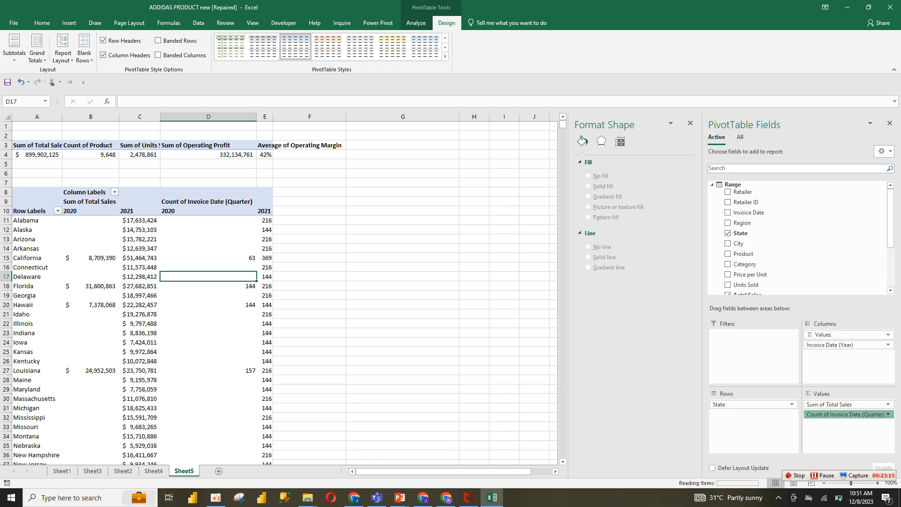
# Sort the states by their 2021 total sales from largest to smallest
pyautogui.click(95, 198)
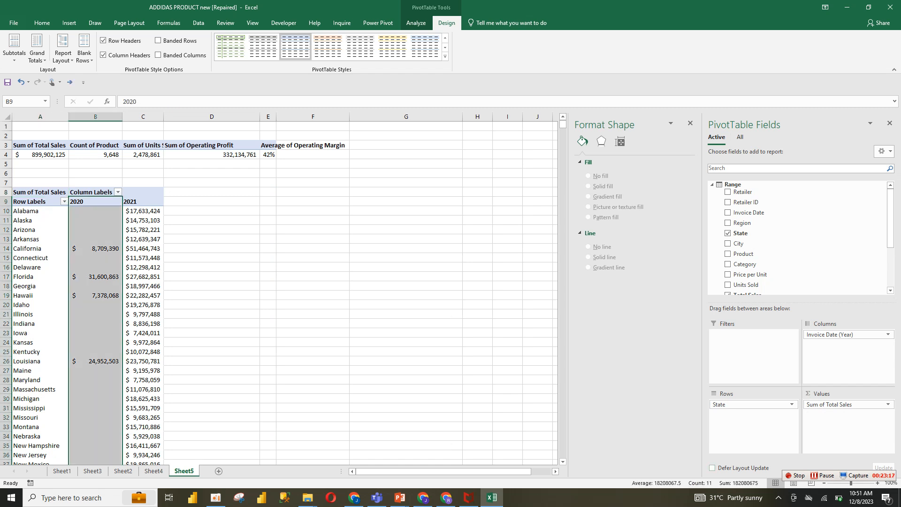
pyautogui.click(142, 220)
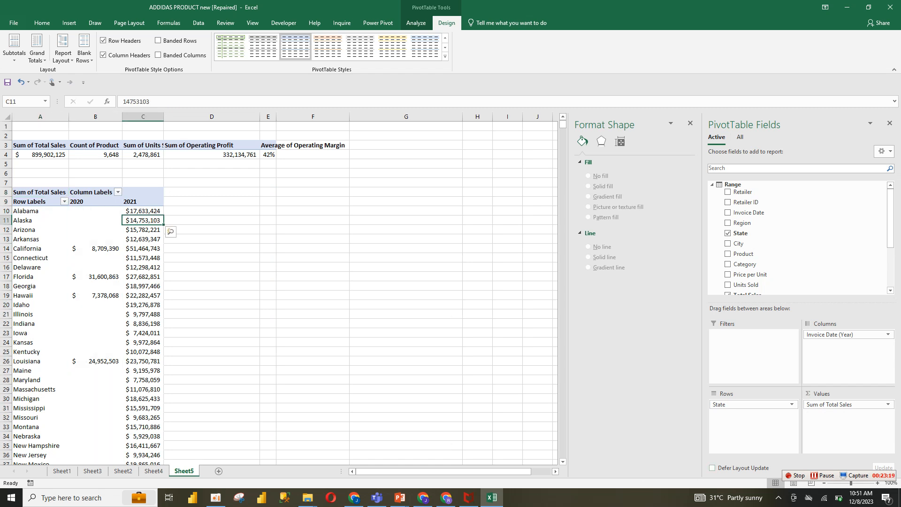
pyautogui.rightClick(137, 220)
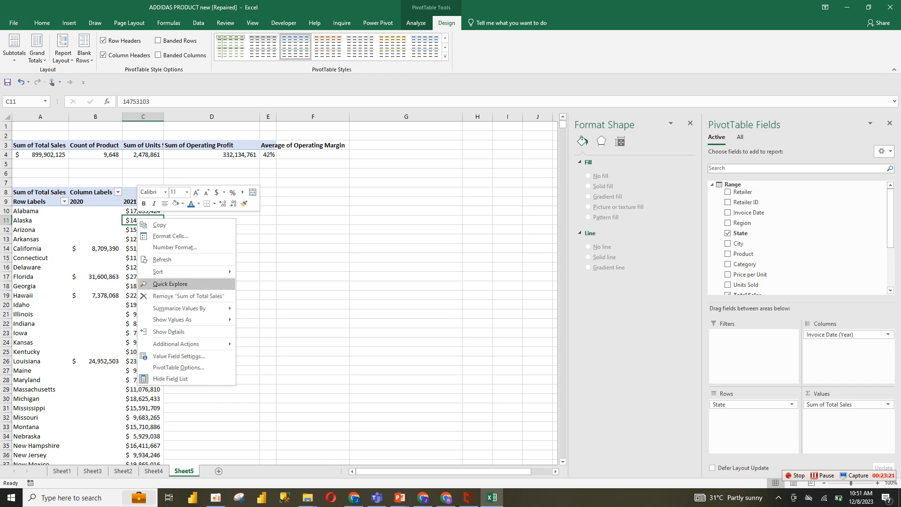
pyautogui.moveTo(188, 271)
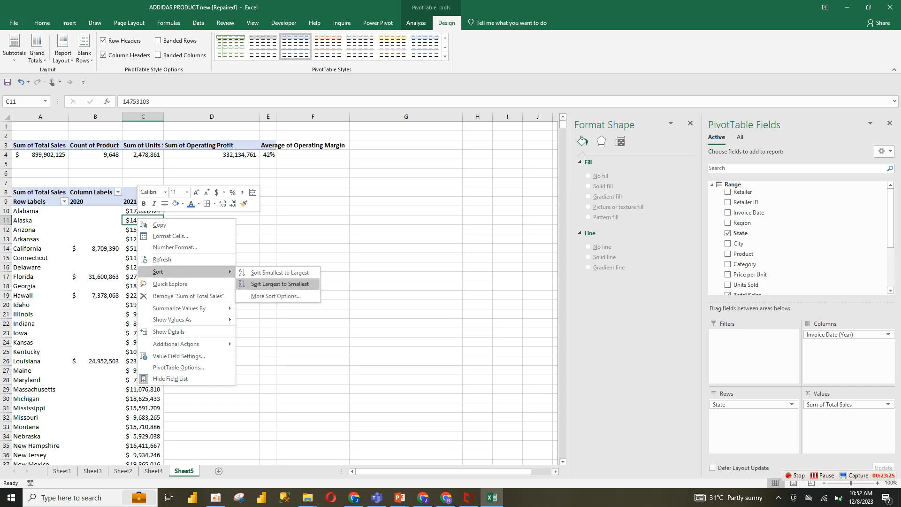
pyautogui.click(280, 284)
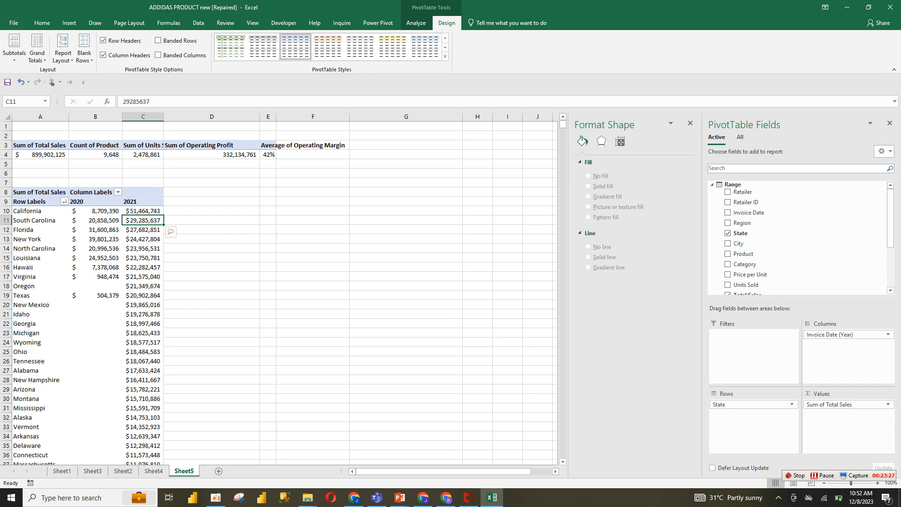
# Apply a Top 10 items value filter to the State rows by Sum of Total Sales
pyautogui.click(64, 202)
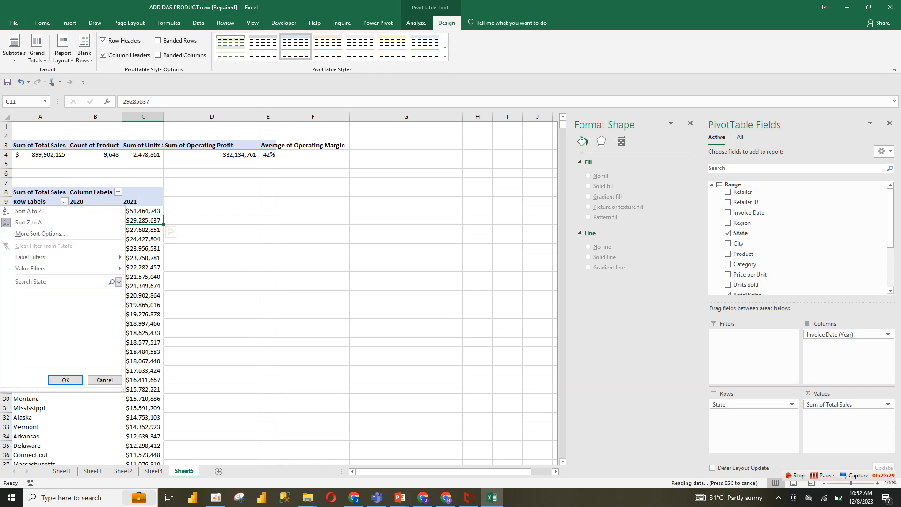
pyautogui.moveTo(71, 269)
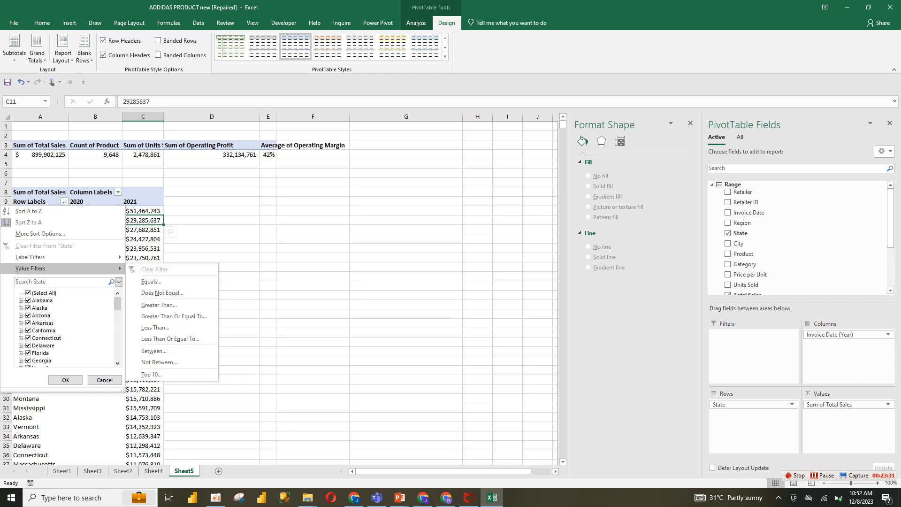
pyautogui.click(151, 374)
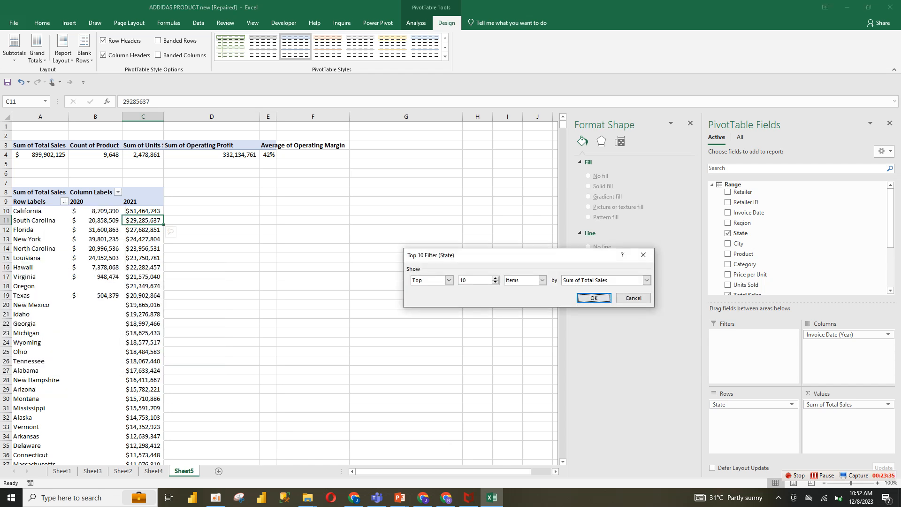
pyautogui.press('Return')
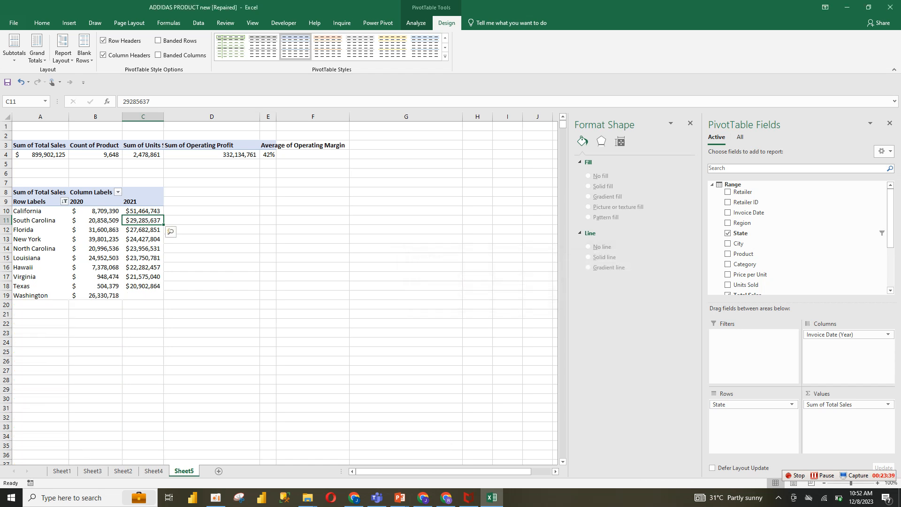
# Sort the filtered states by their 2020 total sales from largest to smallest
pyautogui.click(129, 294)
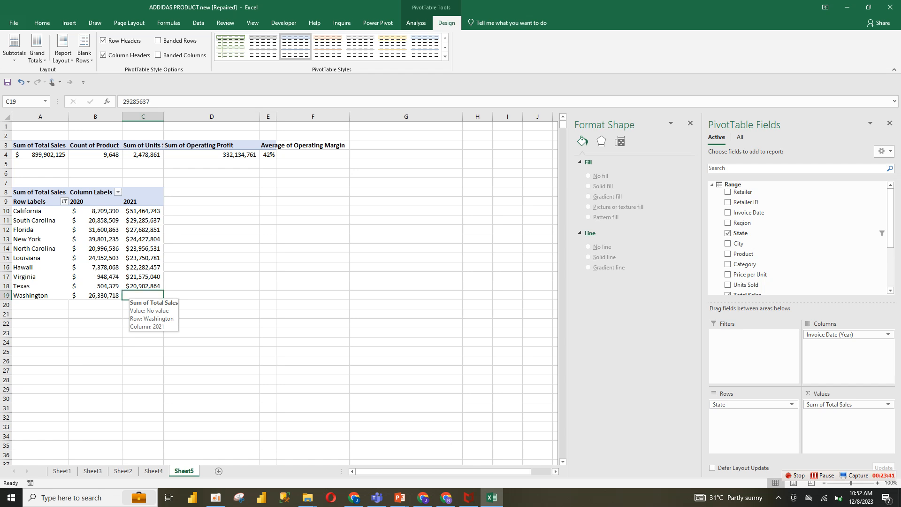
pyautogui.click(136, 277)
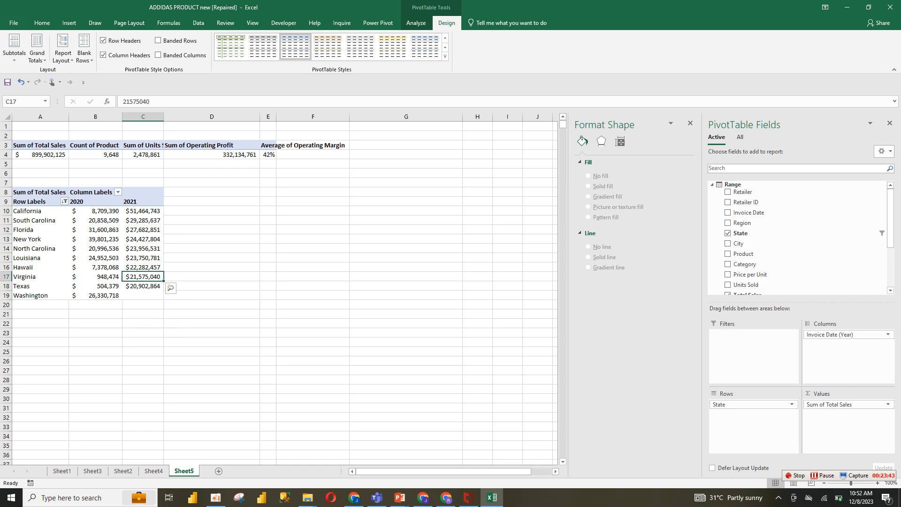
pyautogui.moveTo(37, 208); pyautogui.dragTo(143, 296)
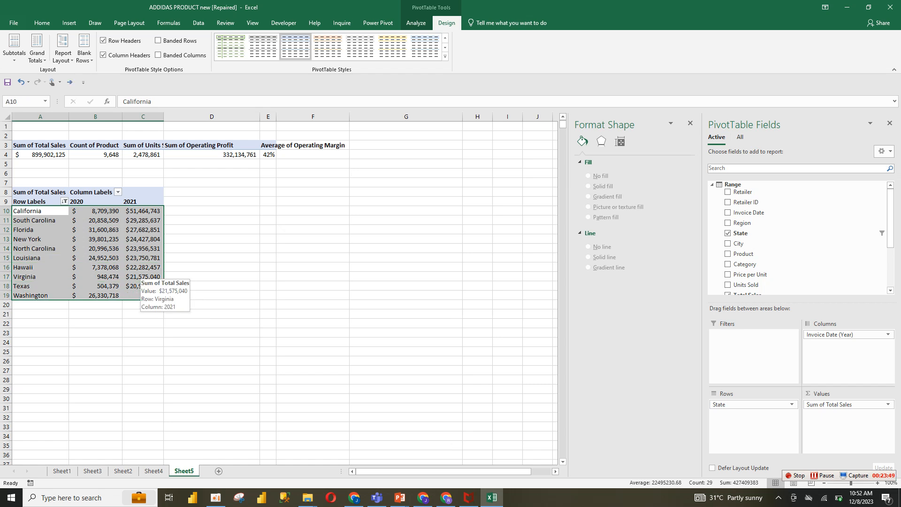
pyautogui.click(142, 277)
pyautogui.moveTo(93, 211); pyautogui.dragTo(141, 295)
pyautogui.click(141, 249)
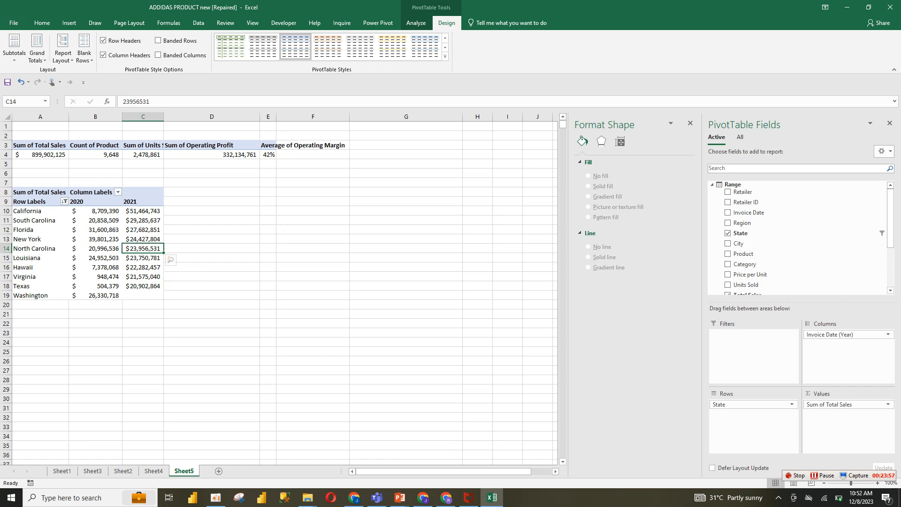
pyautogui.rightClick(95, 214)
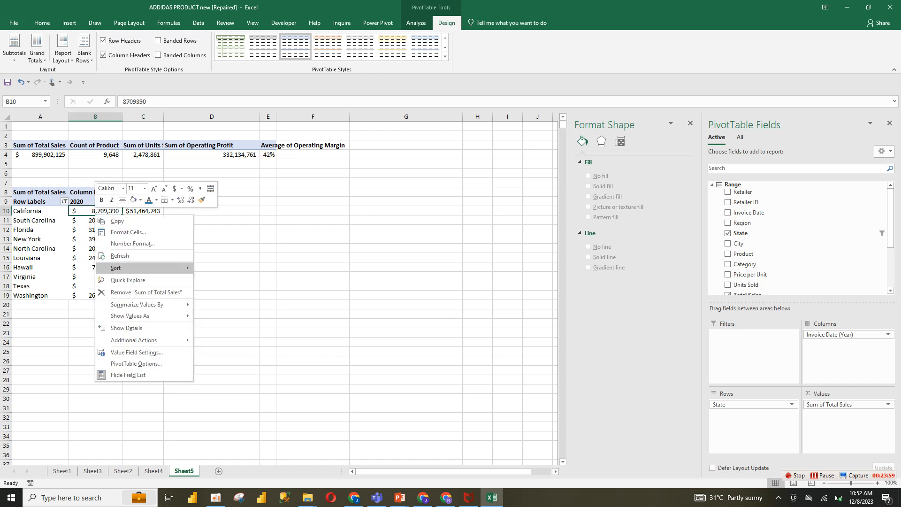
pyautogui.moveTo(141, 268)
pyautogui.click(237, 280)
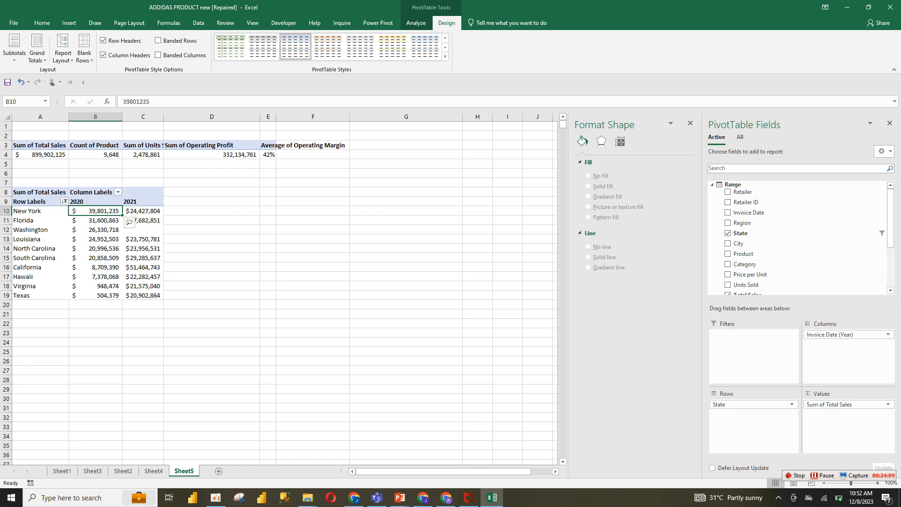
# Clear the filter from the State row field
pyautogui.rightClick(108, 237)
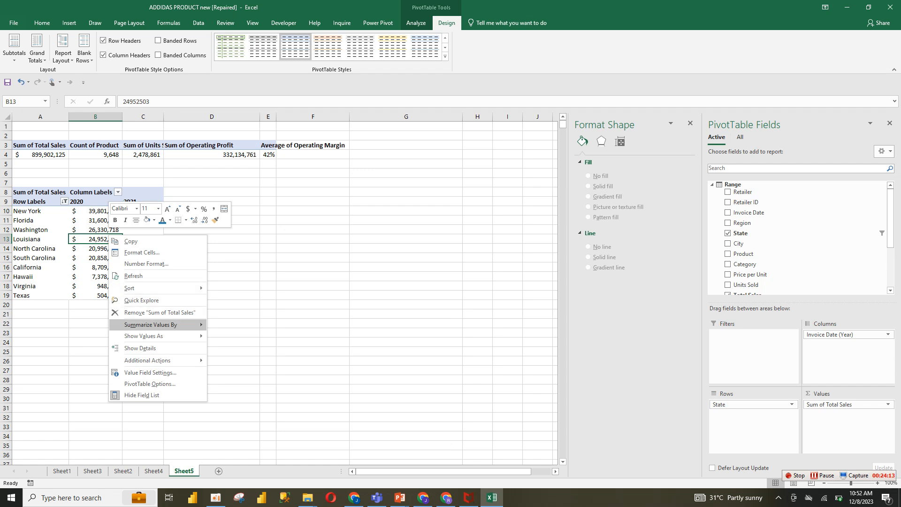
pyautogui.press('Escape')
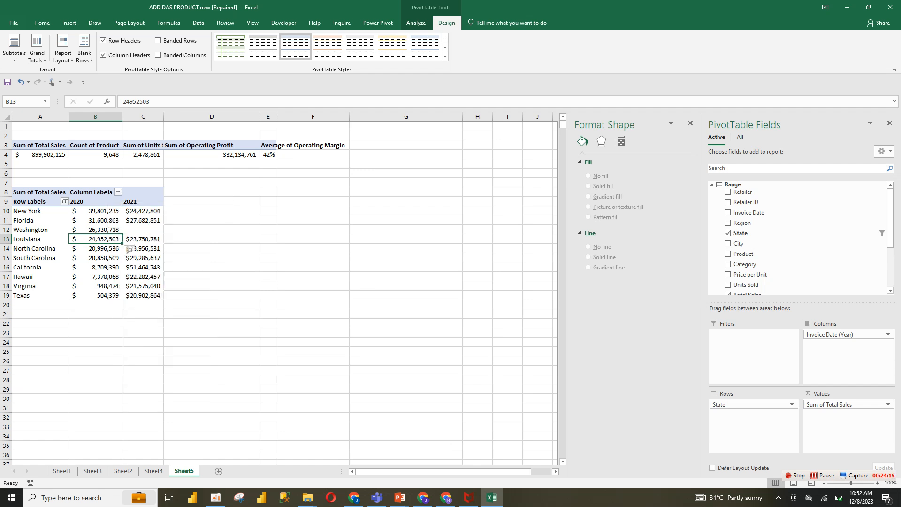
pyautogui.click(65, 202)
pyautogui.click(70, 245)
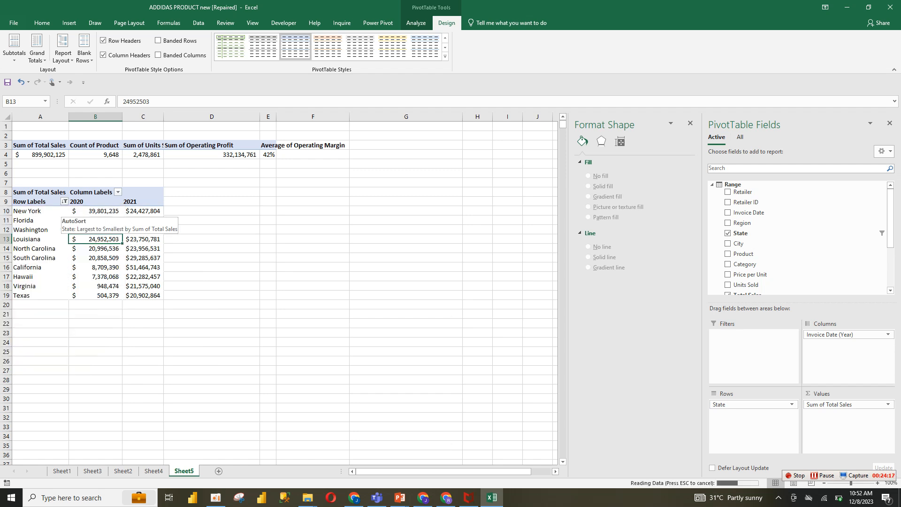
# Re-sort the states by their 2021 total sales from largest to smallest
pyautogui.click(143, 211)
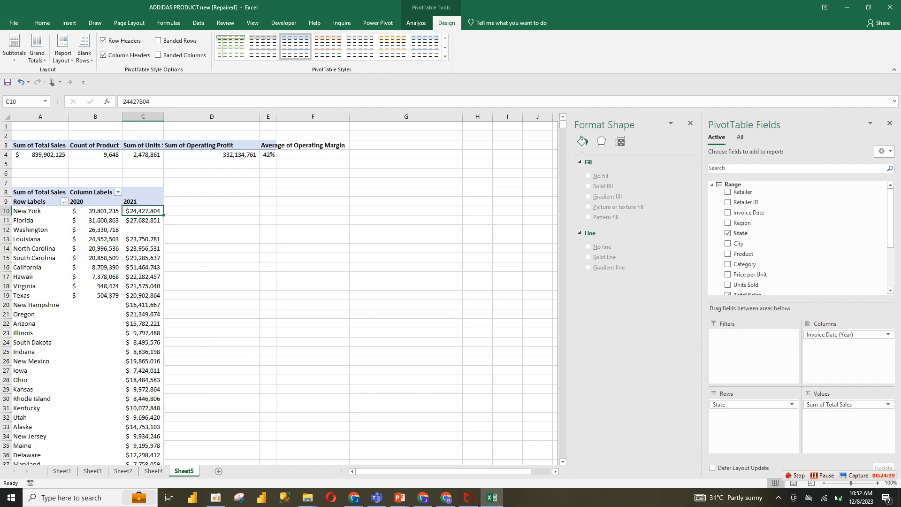
pyautogui.click(96, 212)
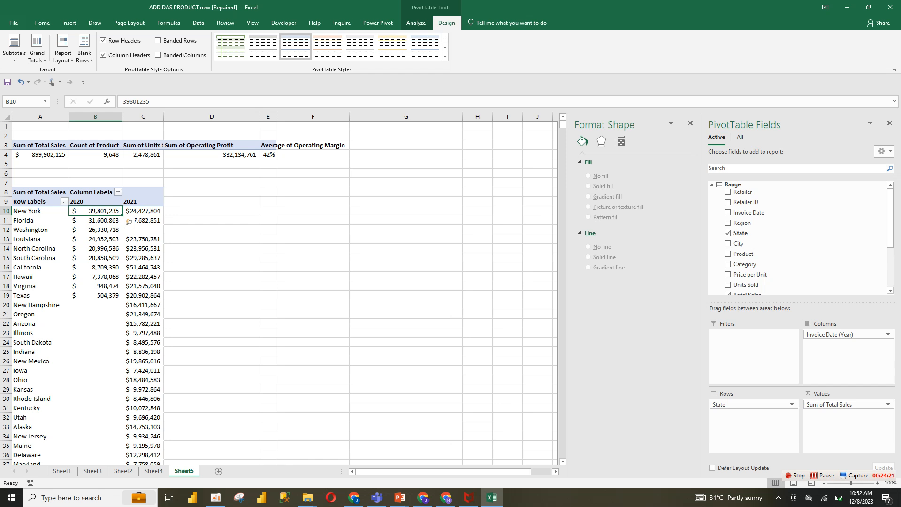
pyautogui.rightClick(151, 212)
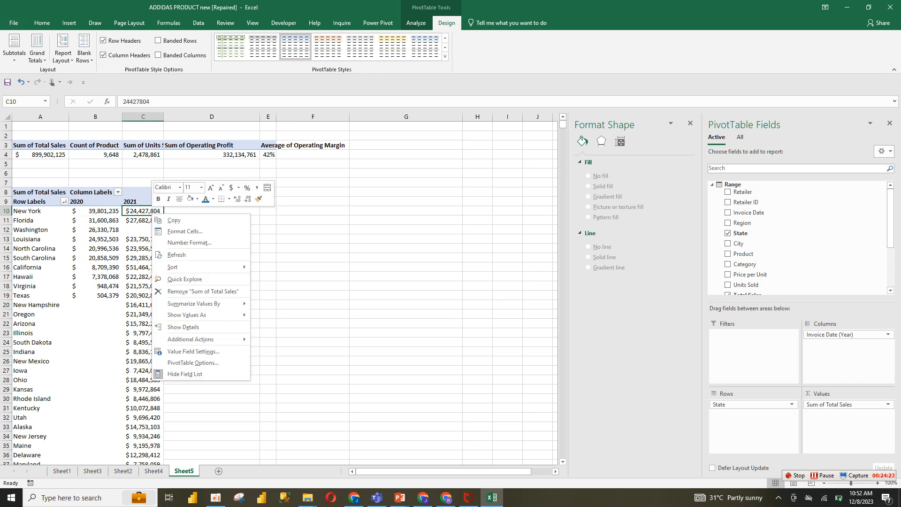
pyautogui.moveTo(201, 268)
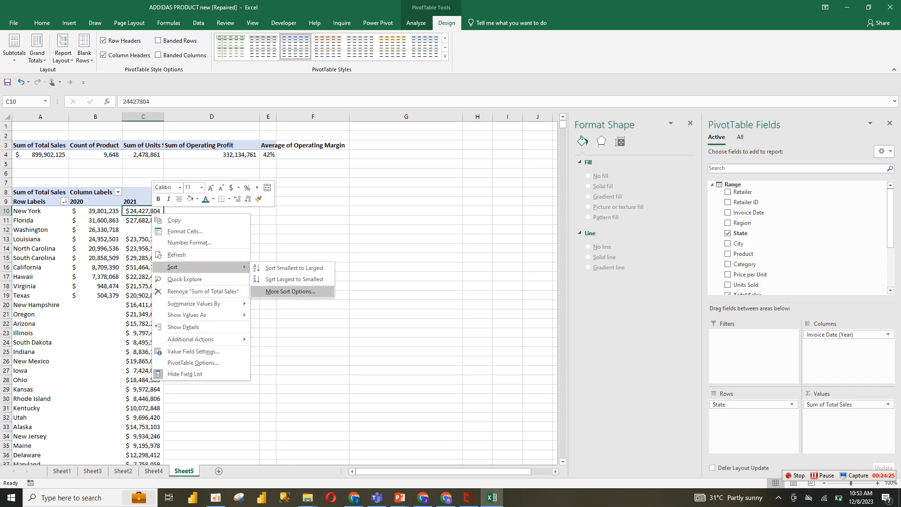
pyautogui.click(292, 279)
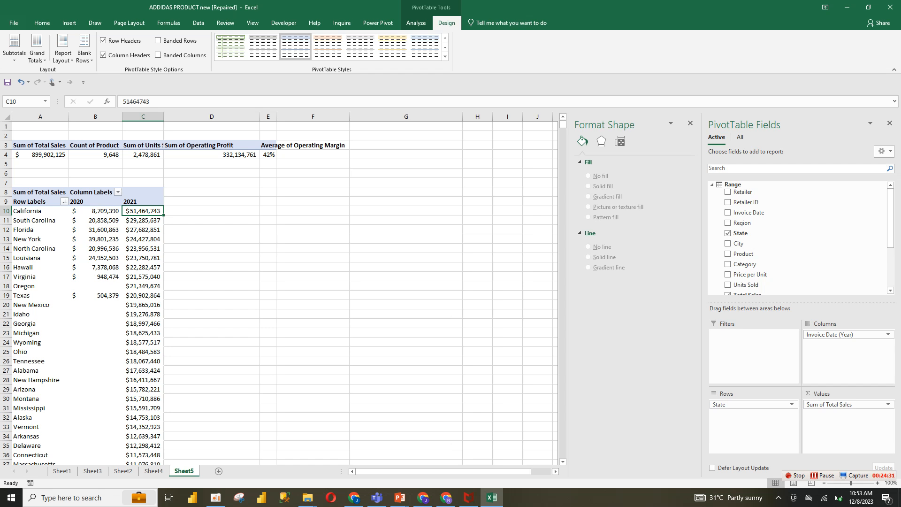
# Reapply the Top 10 items value filter on states by Sum of Total Sales
pyautogui.click(15, 249)
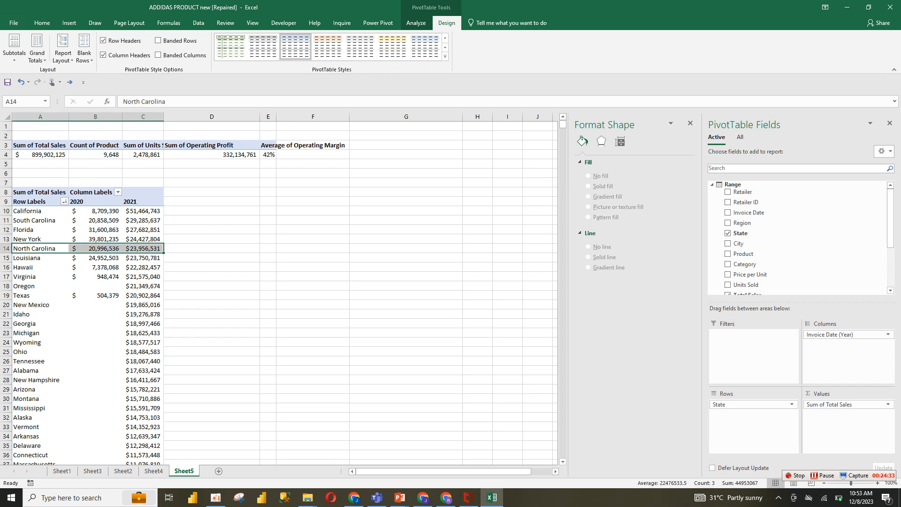
pyautogui.click(143, 221)
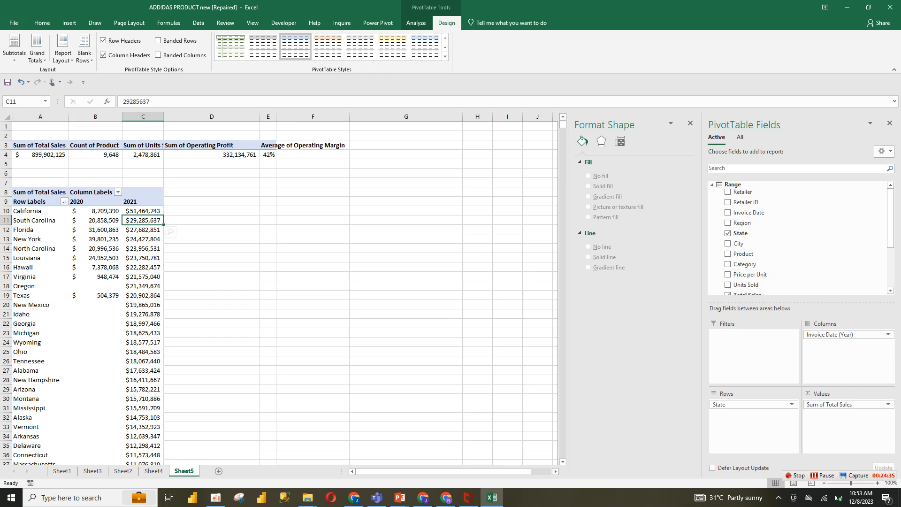
pyautogui.click(64, 201)
pyautogui.moveTo(62, 269)
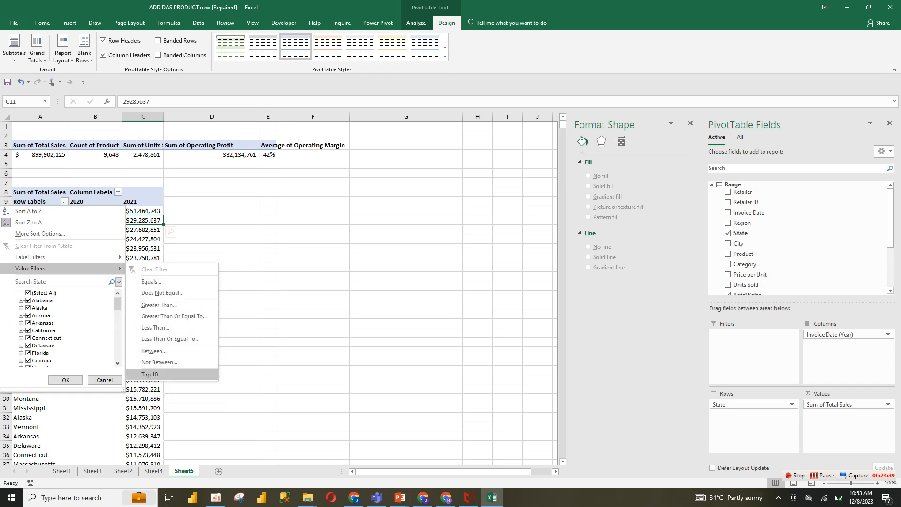
pyautogui.click(151, 374)
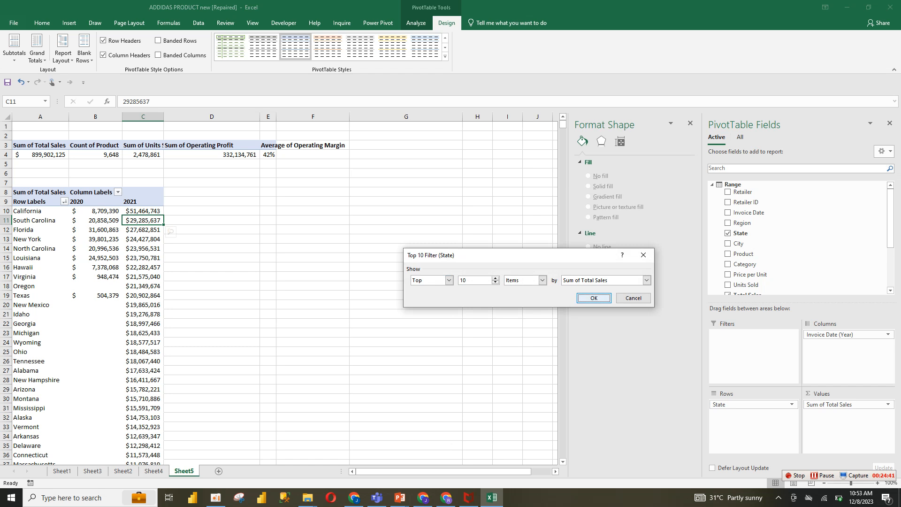
pyautogui.press('Return')
pyautogui.click(212, 362)
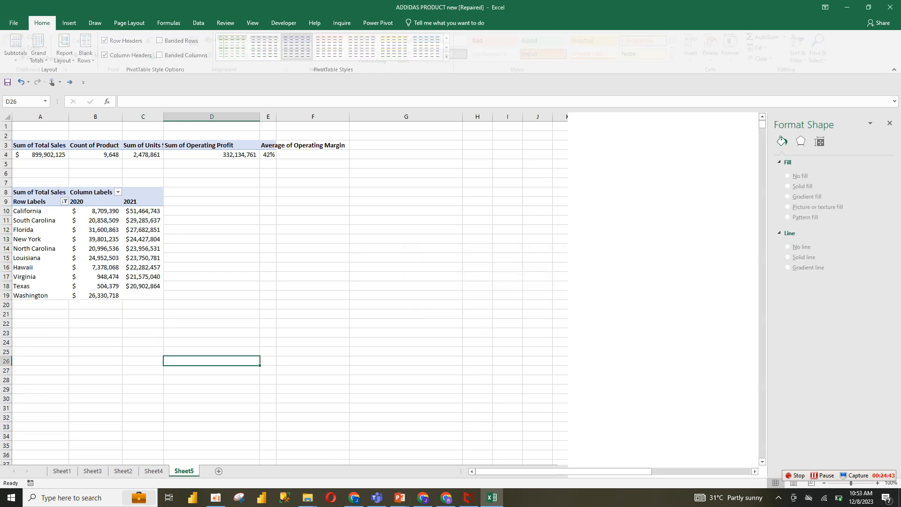
pyautogui.click(212, 323)
pyautogui.moveTo(40, 229); pyautogui.dragTo(143, 239)
# Link the first cell under the State header on the dashboard sheet to the top state in the PivotTable
pyautogui.hotkey('ctrl', 'pageup')
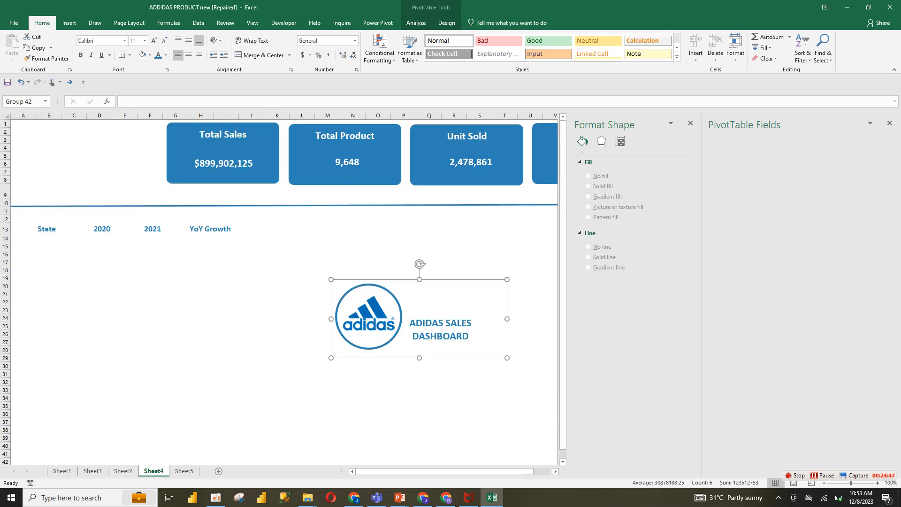
pyautogui.click(49, 239)
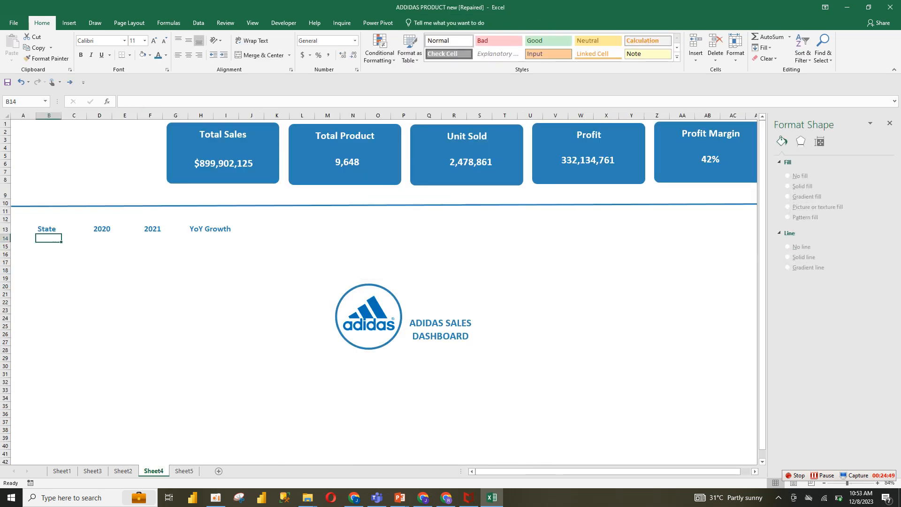
pyautogui.click(123, 102)
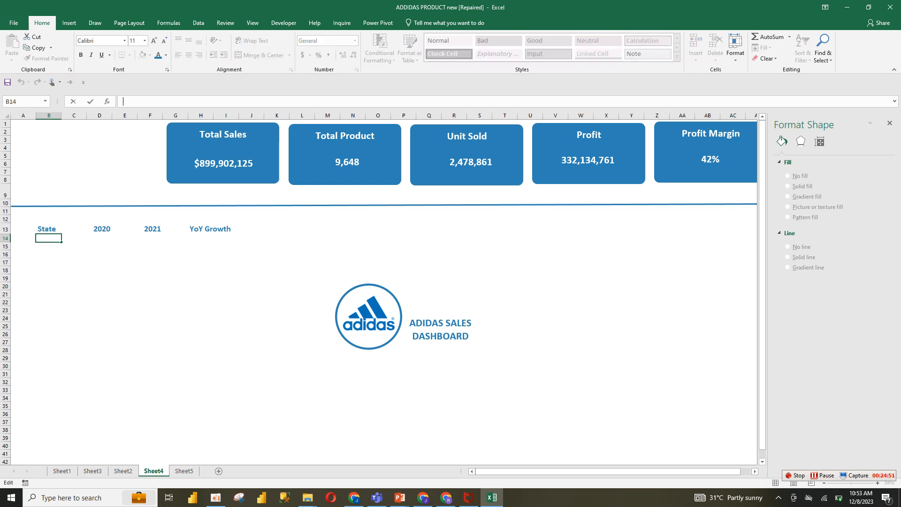
pyautogui.write('=')
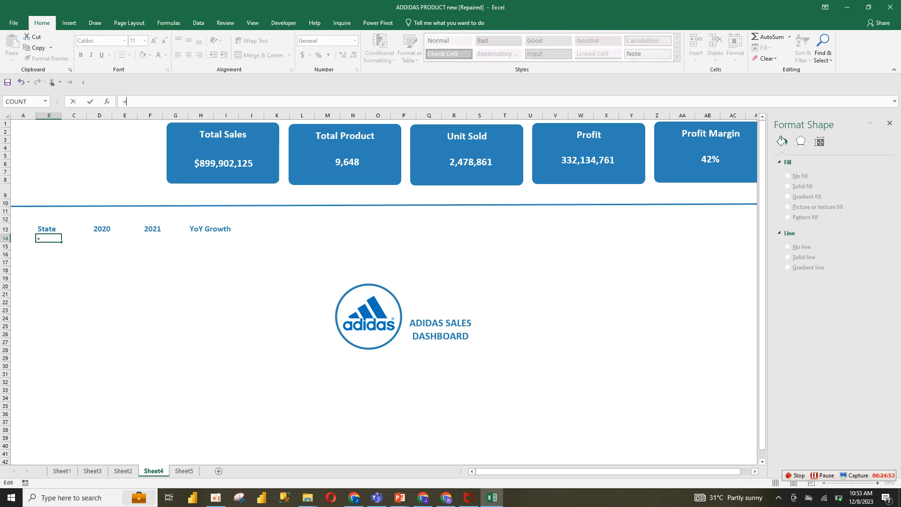
pyautogui.click(184, 471)
pyautogui.click(27, 211)
pyautogui.press('Return')
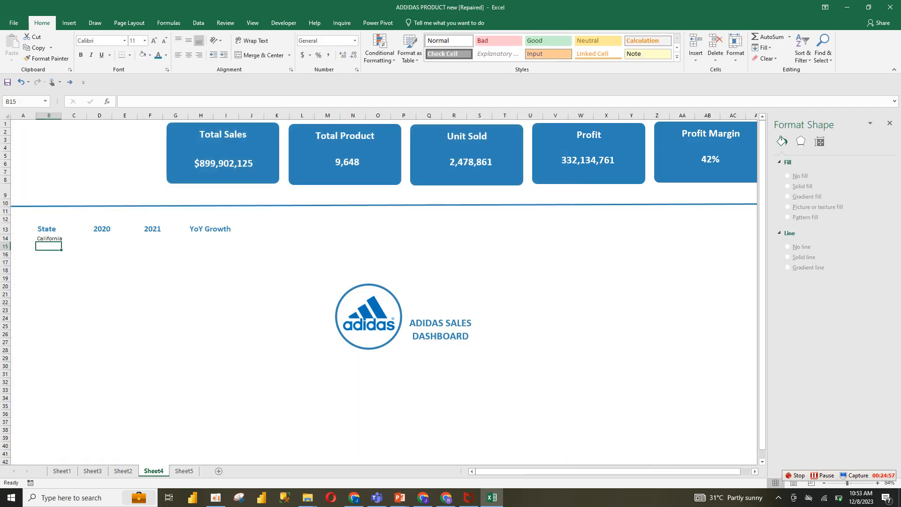
# Fill the state formula down to list the ten states, clearing the extra row below them
pyautogui.click(49, 239)
pyautogui.moveTo(62, 242); pyautogui.dragTo(61, 322)
pyautogui.click(49, 318)
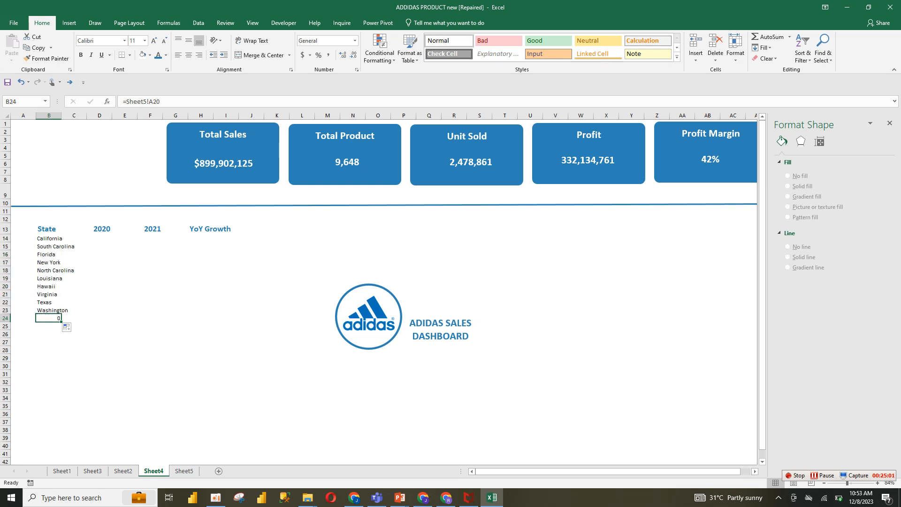
pyautogui.press('Delete')
pyautogui.click(49, 238)
pyautogui.moveTo(61, 243); pyautogui.dragTo(235, 243)
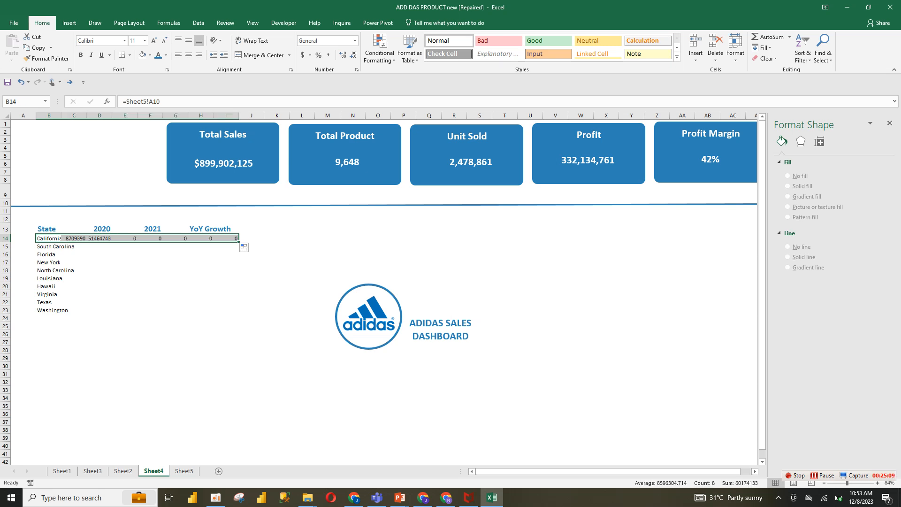
pyautogui.click(99, 238)
pyautogui.click(75, 238)
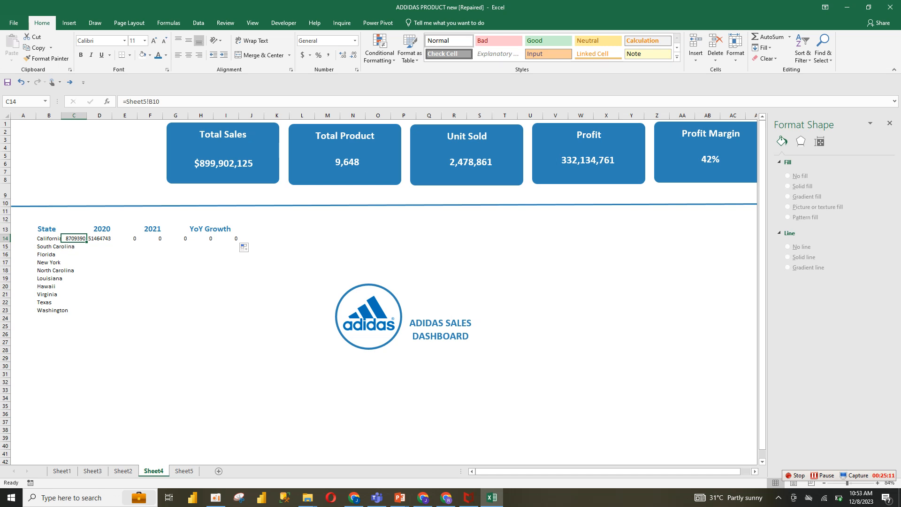
pyautogui.moveTo(74, 239); pyautogui.dragTo(237, 238)
pyautogui.press('Delete')
pyautogui.click(124, 239)
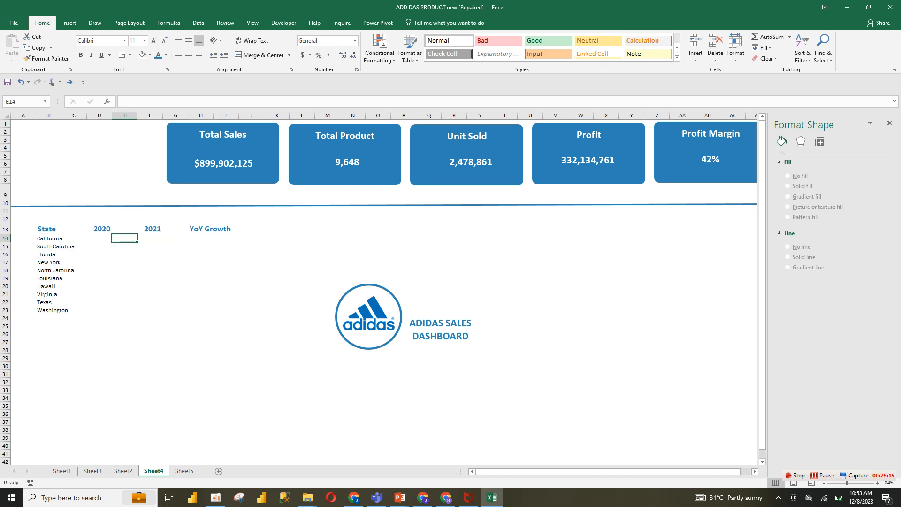
# Move the 2020 header into the column right next to State
pyautogui.click(74, 229)
pyautogui.click(99, 229)
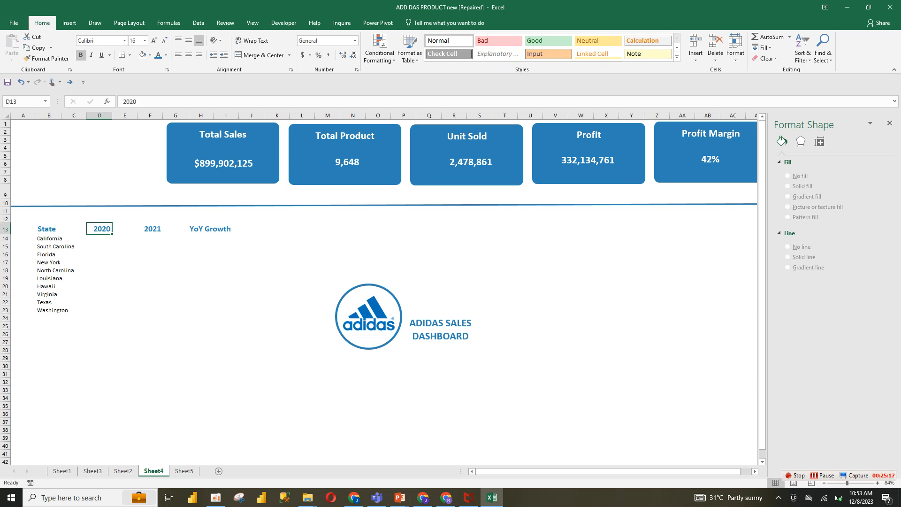
pyautogui.hotkey('ctrl', 'x')
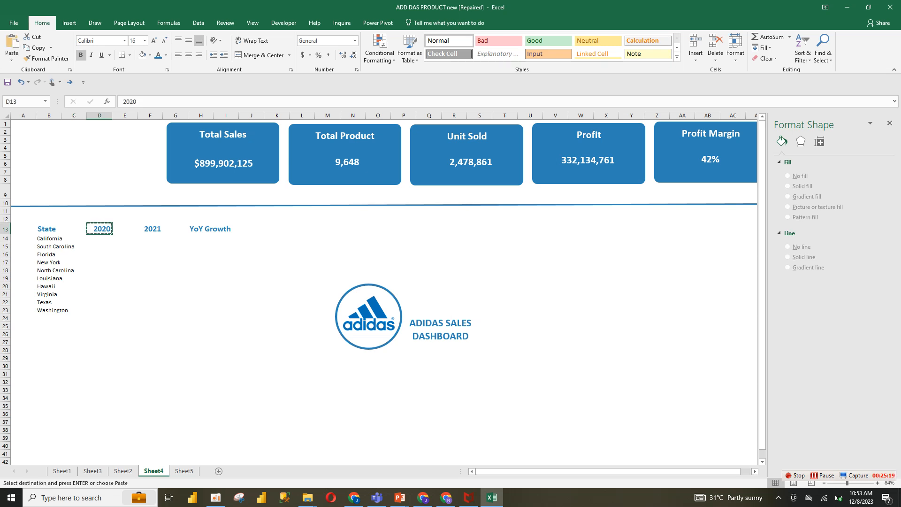
pyautogui.click(74, 229)
pyautogui.hotkey('ctrl', 'v')
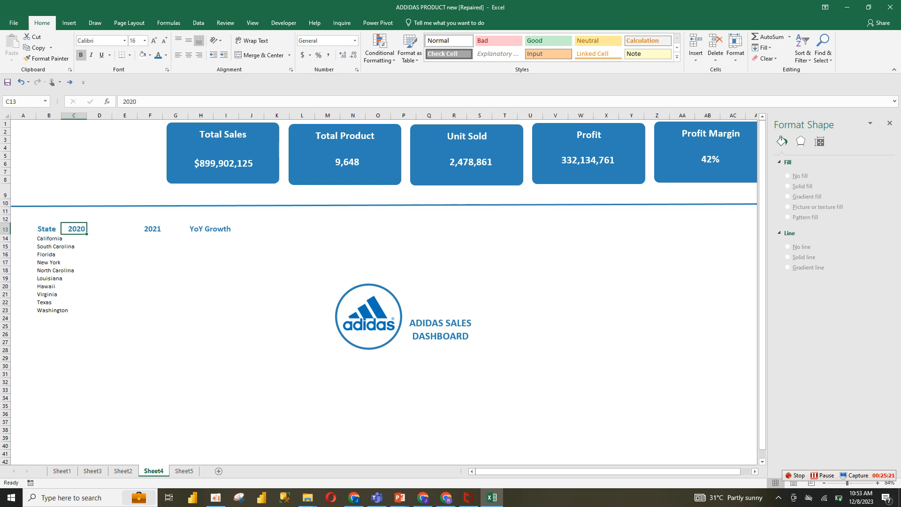
pyautogui.click(99, 247)
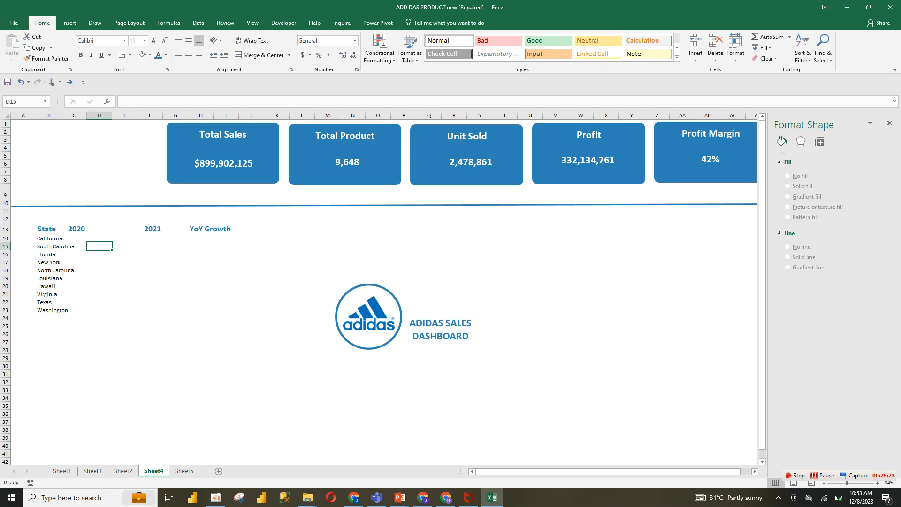
pyautogui.click(74, 229)
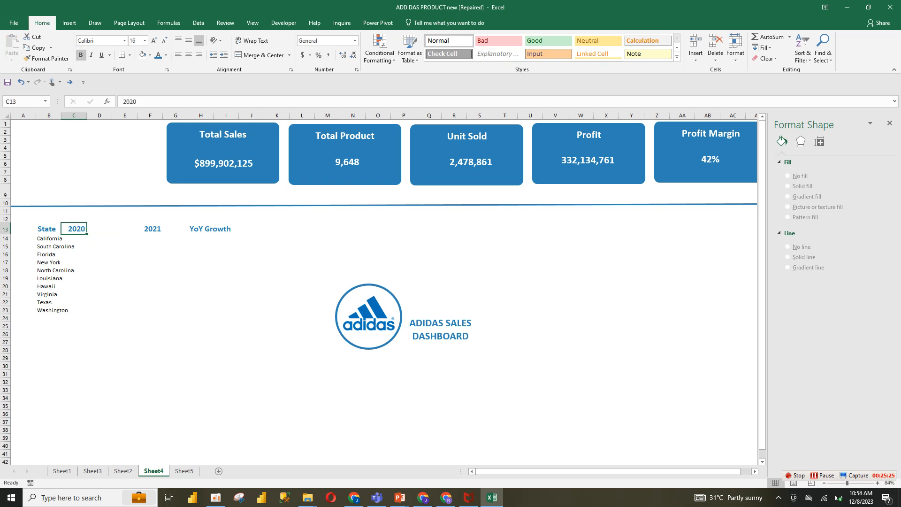
pyautogui.keyDown('ctrl'); pyautogui.click(49, 229); pyautogui.keyUp('ctrl')
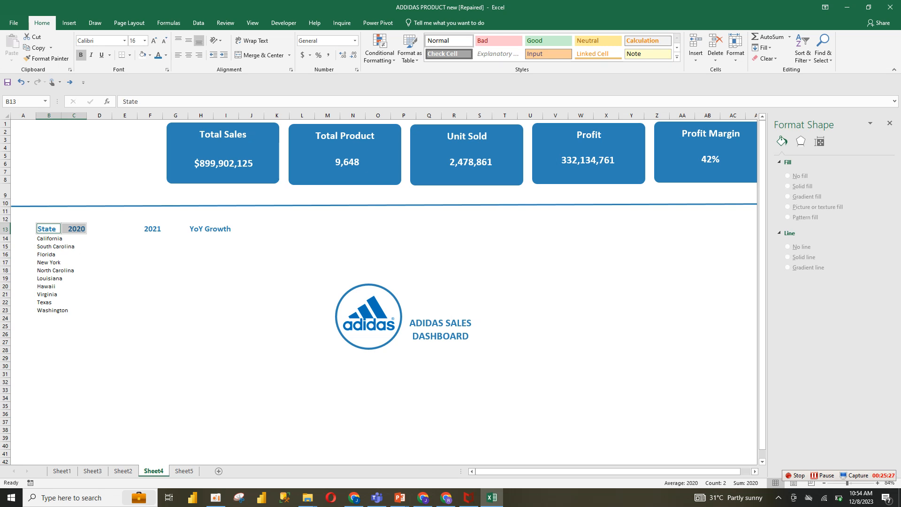
# Move the 2021 and YoY Growth headers into the next two columns beside 2020
pyautogui.click(150, 229)
pyautogui.hotkey('ctrl', 'x')
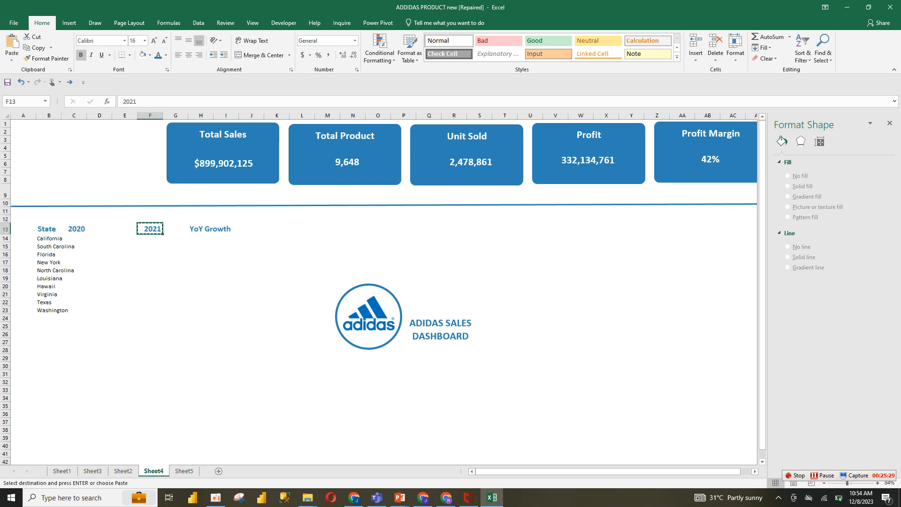
pyautogui.click(100, 229)
pyautogui.hotkey('ctrl', 'v')
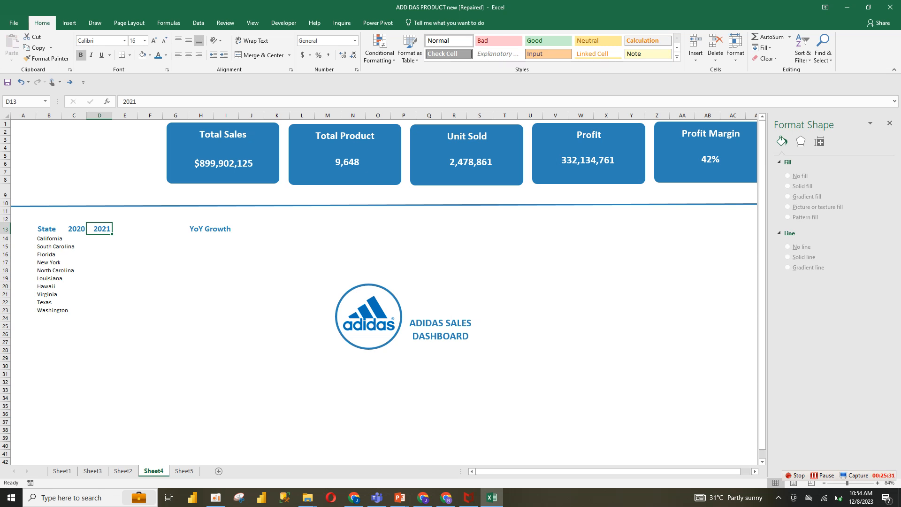
pyautogui.click(201, 229)
pyautogui.hotkey('ctrl', 'x')
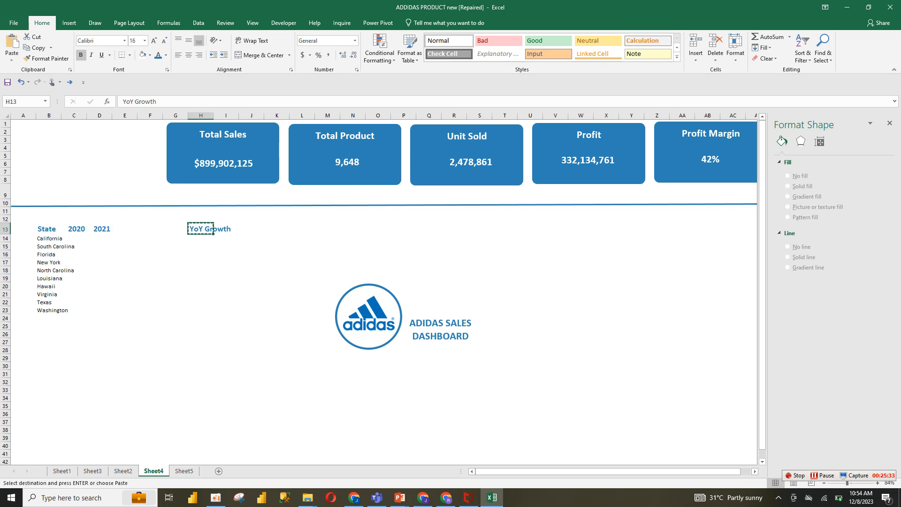
pyautogui.click(124, 229)
pyautogui.hotkey('ctrl', 'v')
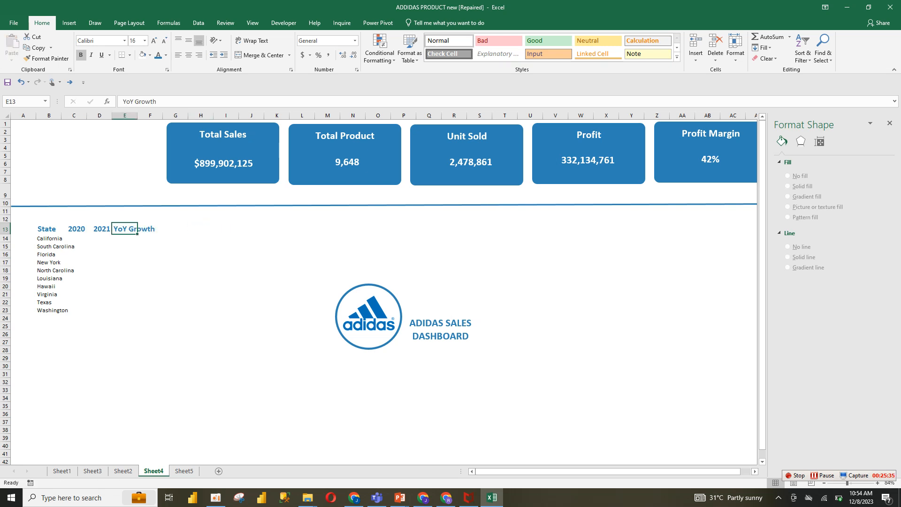
# Copy the state formula across and down to fill 2020 and 2021 sales for all ten states
pyautogui.click(100, 263)
pyautogui.click(74, 239)
pyautogui.click(49, 238)
pyautogui.hotkey('ctrl', 'c')
pyautogui.hotkey('shift', 'Right')
pyautogui.hotkey('shift', 'Right')
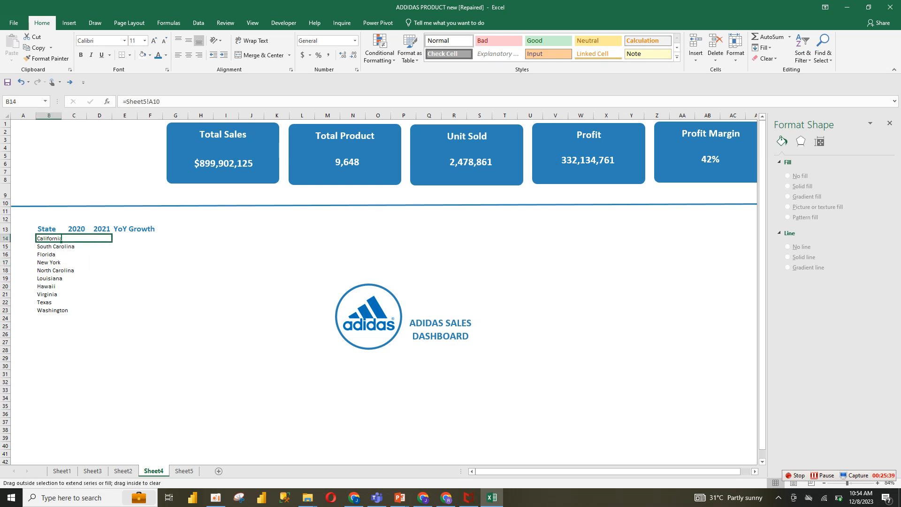
pyautogui.hotkey('ctrl', 'v')
pyautogui.hotkey('ctrl', 'c')
pyautogui.hotkey('shift', 'Down')
pyautogui.hotkey('shift', 'Down')
pyautogui.hotkey('shift', 'Down')
pyautogui.hotkey('shift', 'Down')
pyautogui.hotkey('shift', 'Down')
pyautogui.hotkey('shift', 'Down')
pyautogui.hotkey('shift', 'Down')
pyautogui.hotkey('shift', 'Down')
pyautogui.hotkey('shift', 'Down')
pyautogui.hotkey('ctrl', 'v')
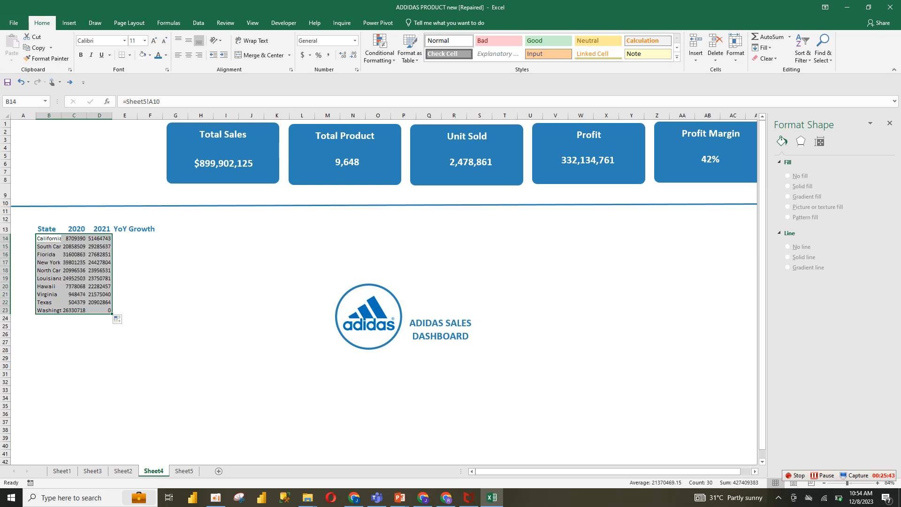
pyautogui.press('Right')
pyautogui.hotkey('ctrl', 'Down')
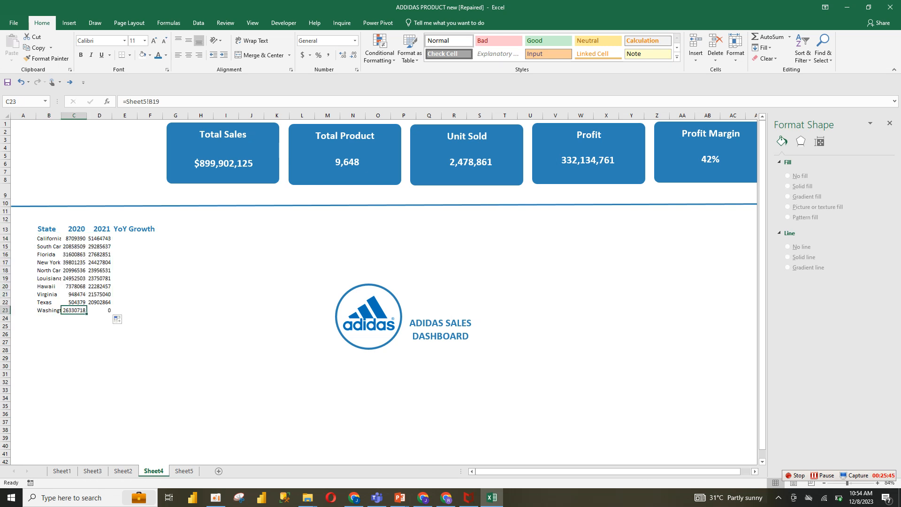
# Format the 2020 and 2021 sales values on the dashboard in accounting format with no decimals
pyautogui.click(184, 471)
pyautogui.click(66, 260)
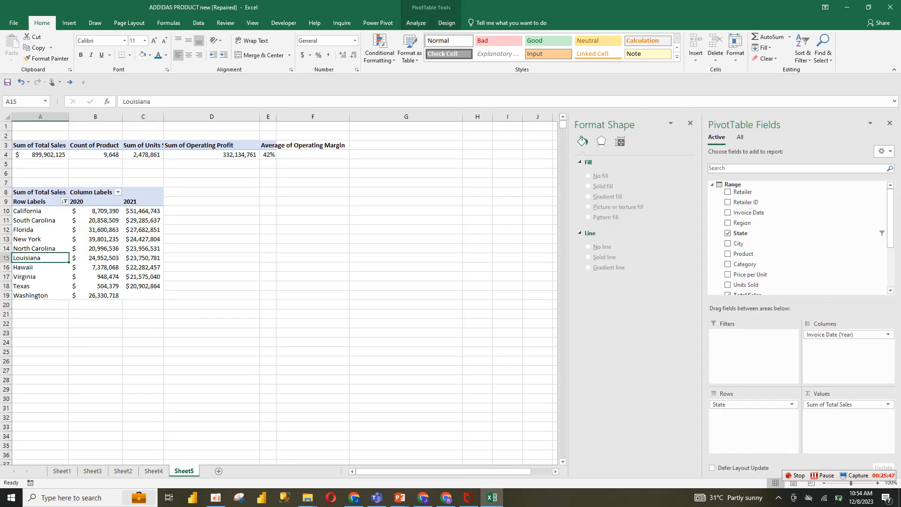
pyautogui.click(95, 249)
pyautogui.click(143, 221)
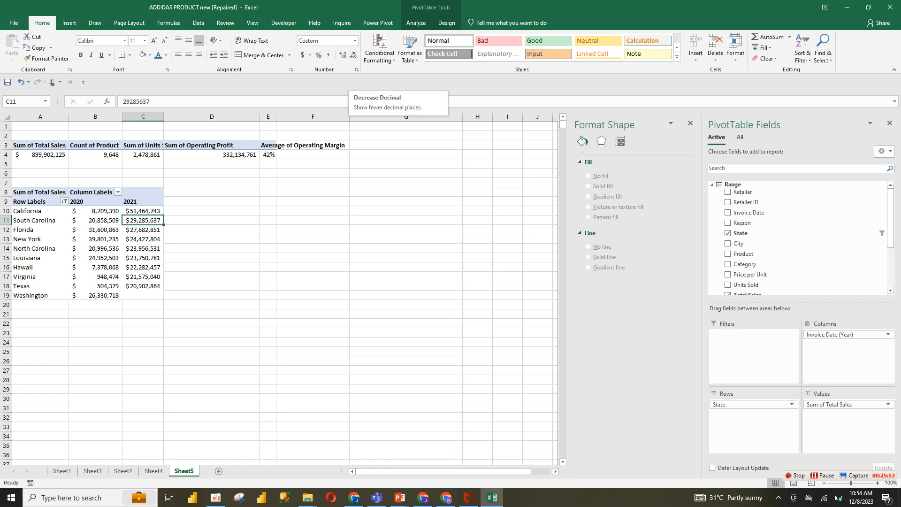
pyautogui.click(154, 471)
pyautogui.click(75, 278)
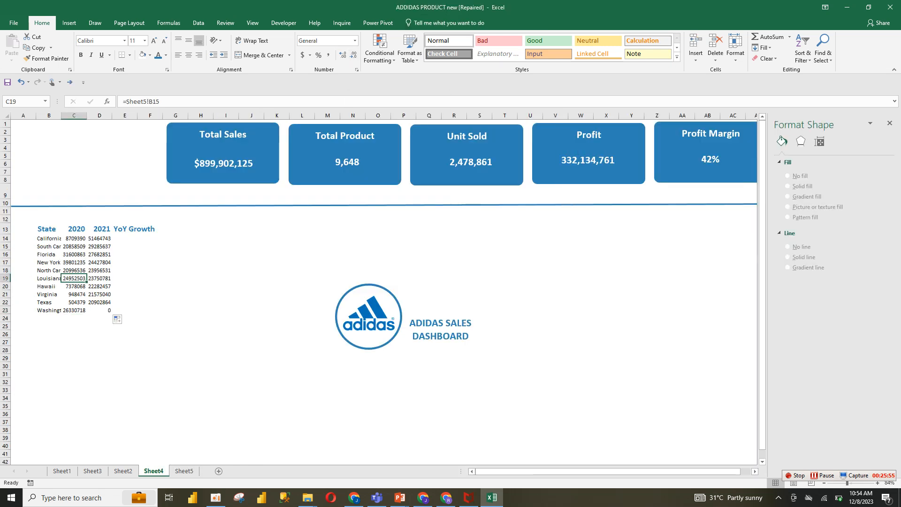
pyautogui.moveTo(75, 239); pyautogui.dragTo(100, 311)
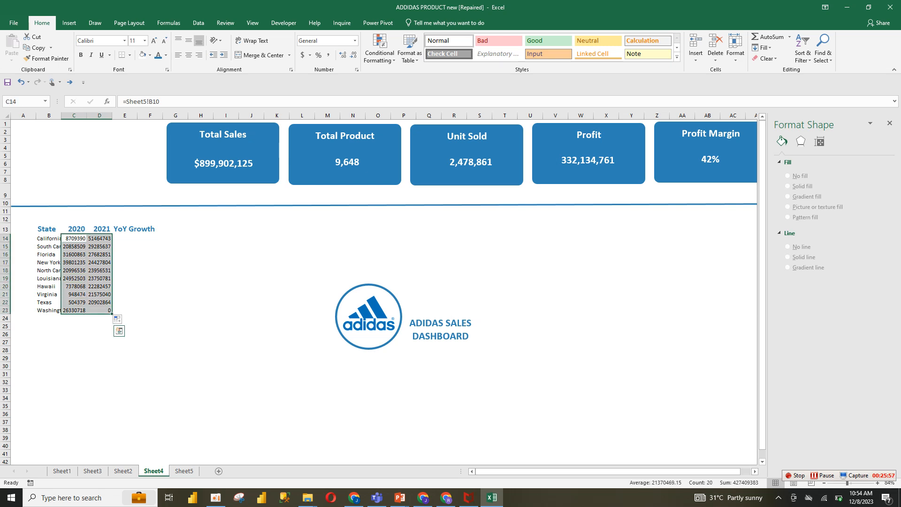
pyautogui.click(303, 55)
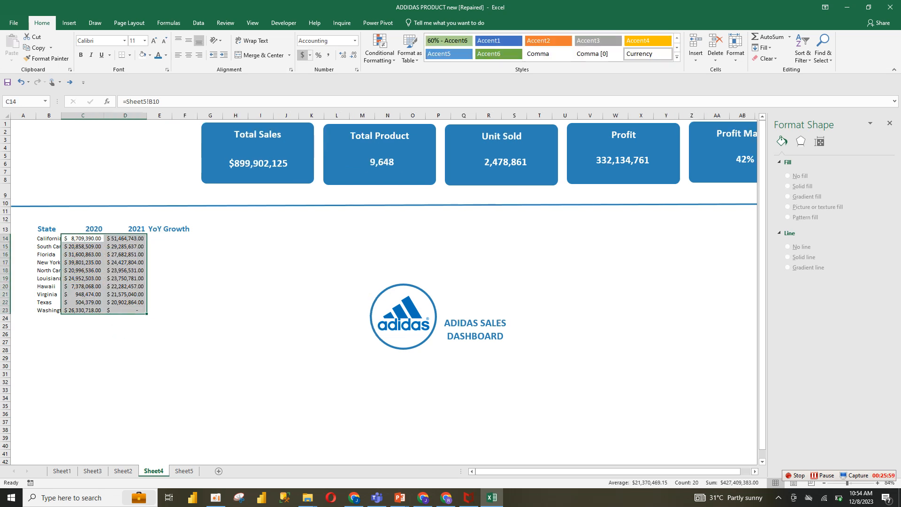
pyautogui.click(354, 55)
pyautogui.click(354, 55)
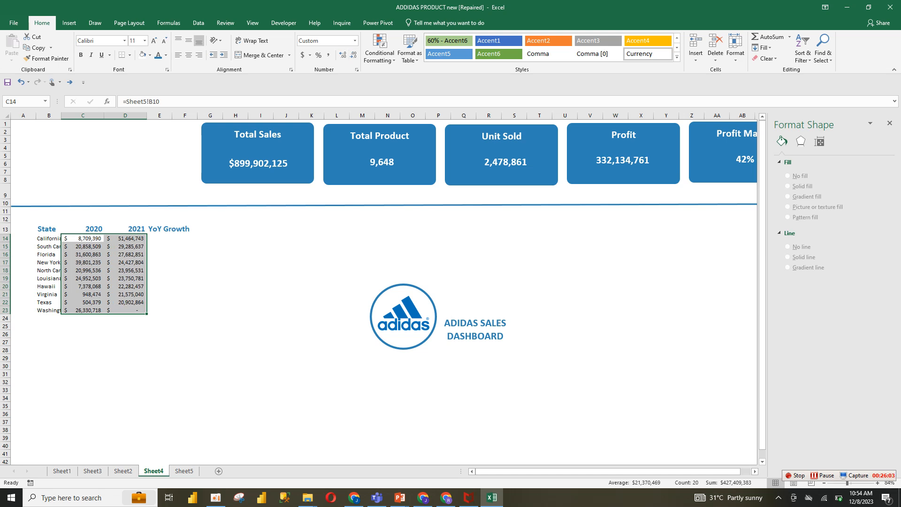
# Widen the State column and enlarge the top-10 table's font to 14 pt
pyautogui.moveTo(61, 116); pyautogui.dragTo(82, 116)
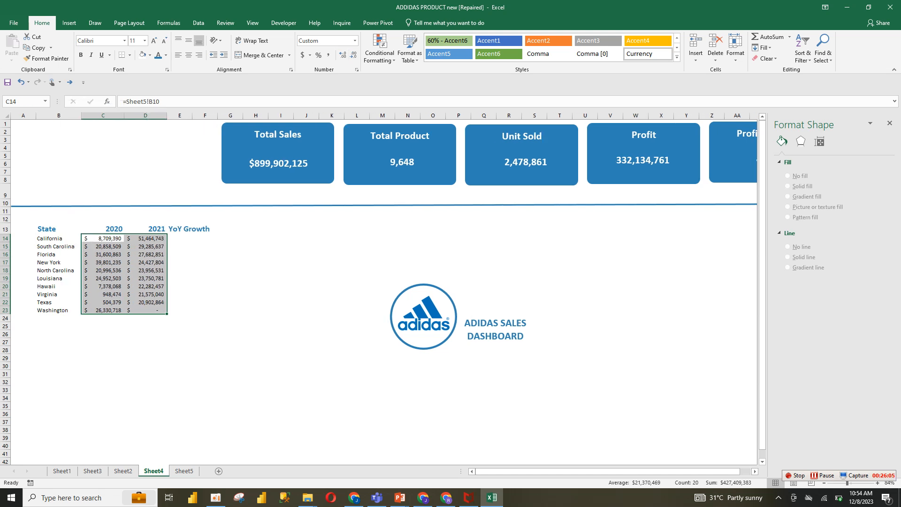
pyautogui.moveTo(58, 239); pyautogui.dragTo(154, 310)
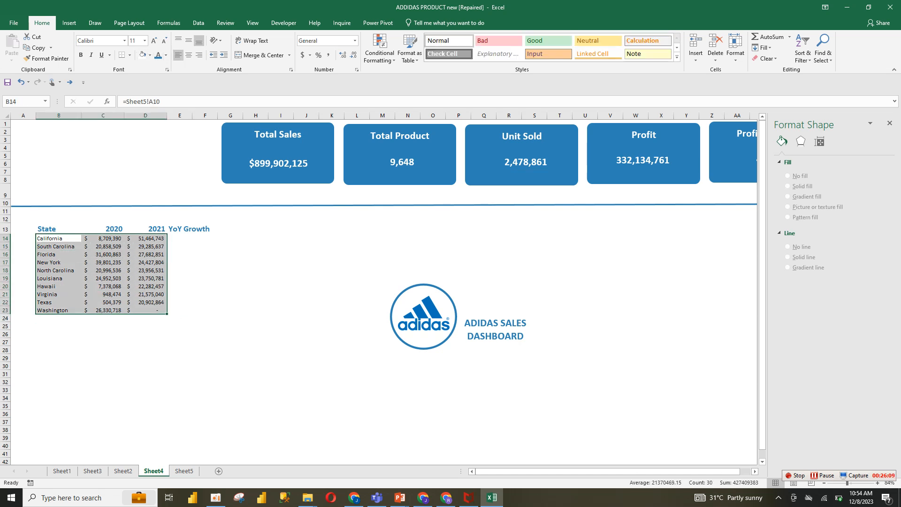
pyautogui.click(166, 55)
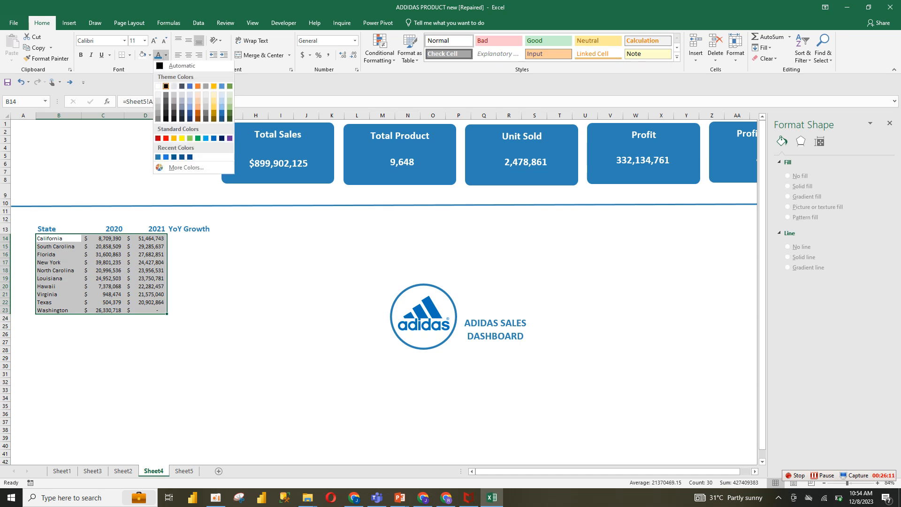
pyautogui.click(81, 55)
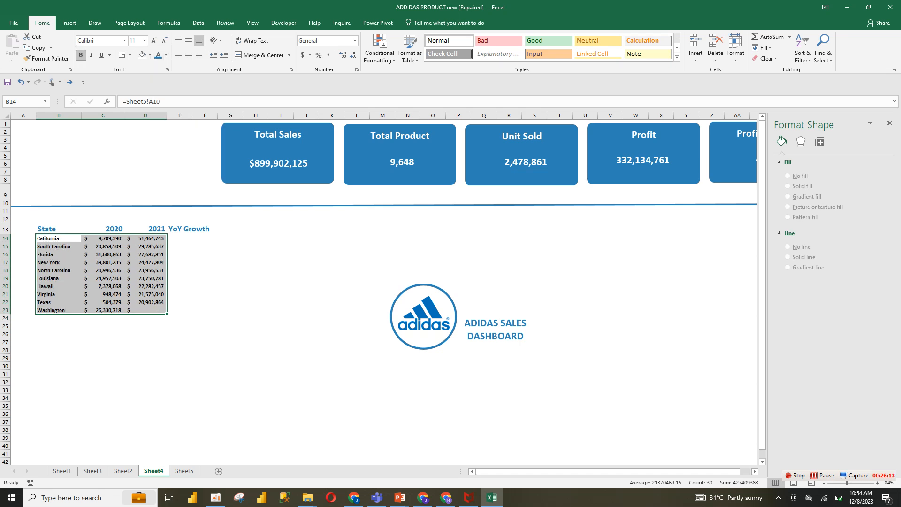
pyautogui.click(154, 41)
pyautogui.click(154, 41)
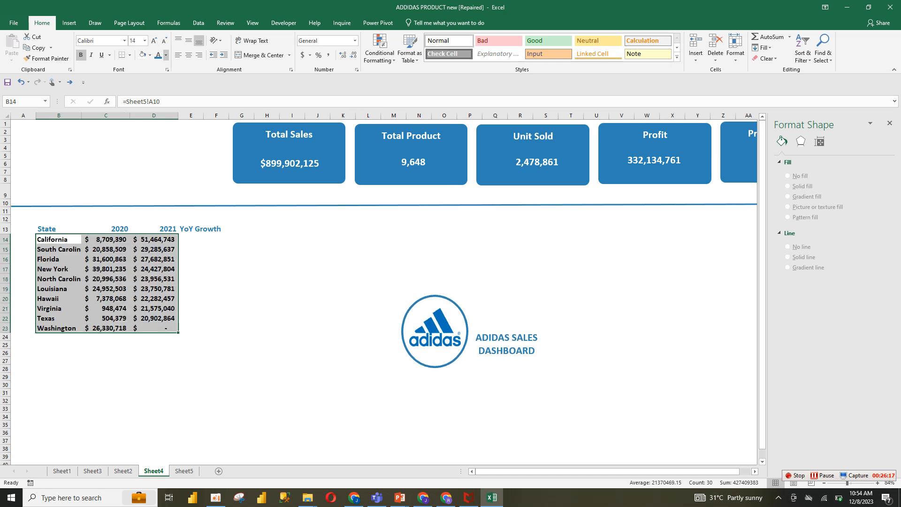
pyautogui.click(81, 54)
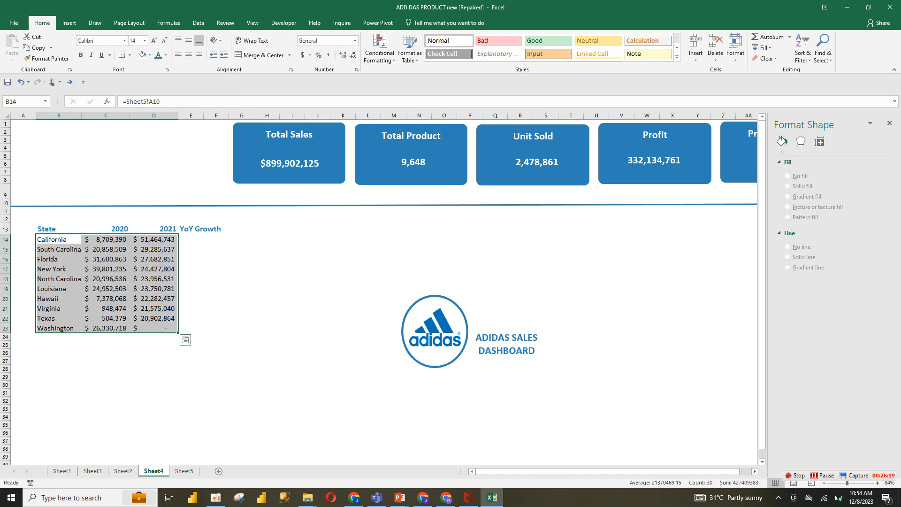
pyautogui.click(241, 328)
pyautogui.click(154, 278)
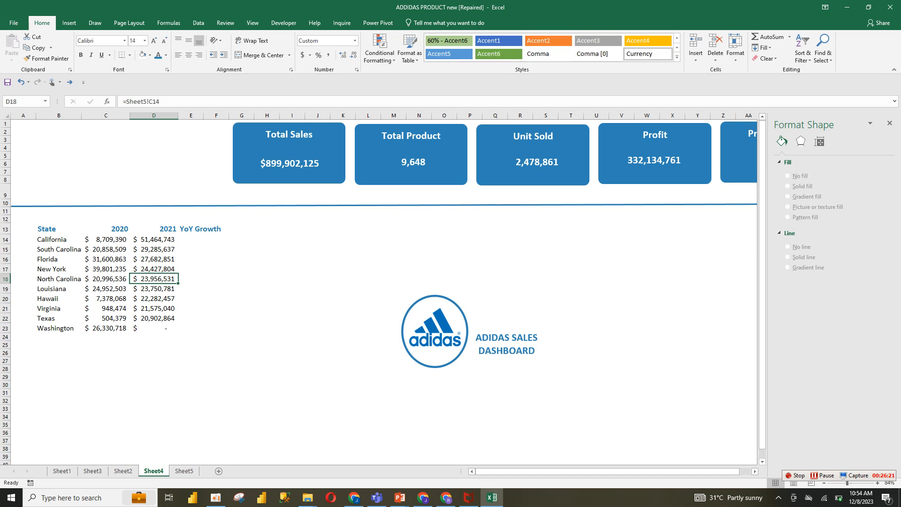
pyautogui.moveTo(106, 240); pyautogui.dragTo(154, 279)
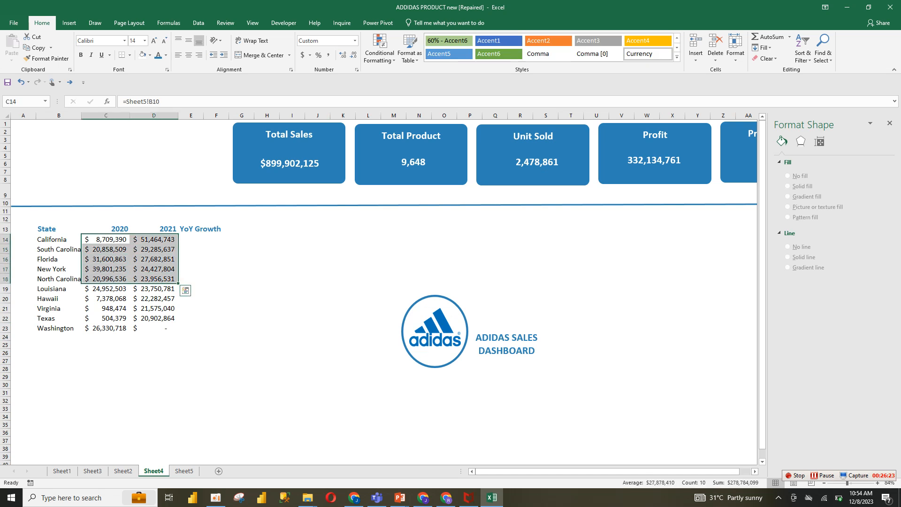
pyautogui.click(191, 239)
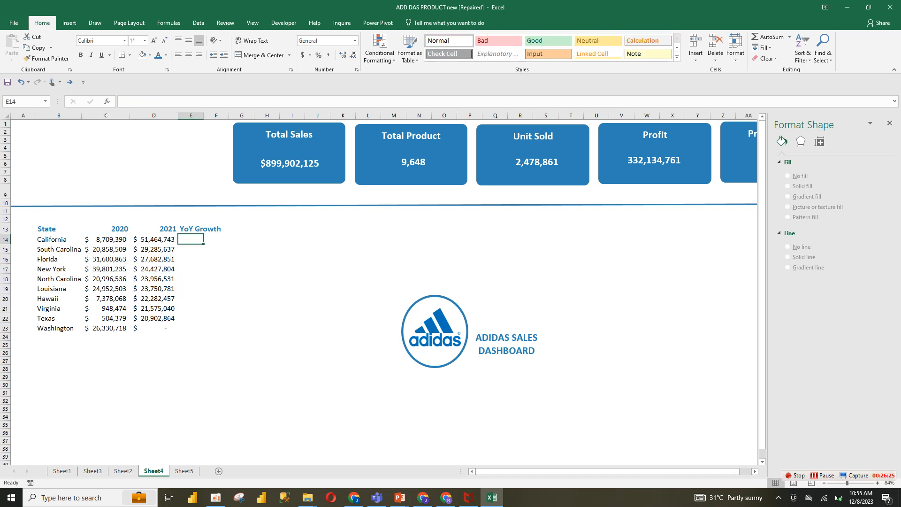
# Delete the grouped Adidas logo and dashboard title from the sheet
pyautogui.click(476, 337)
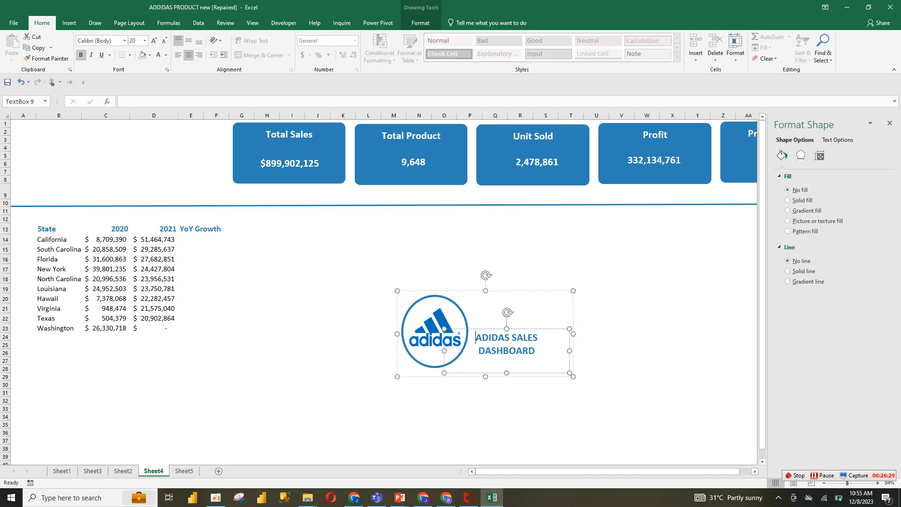
pyautogui.click(531, 291)
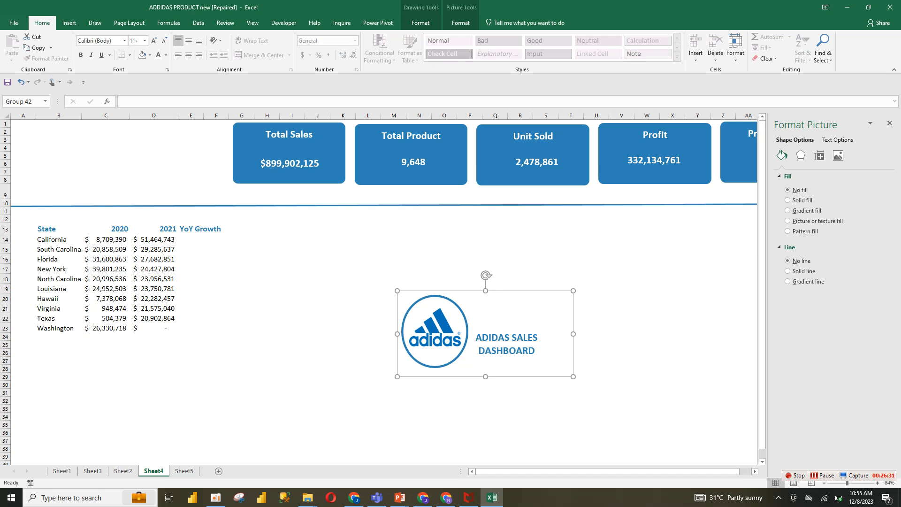
pyautogui.press('Delete')
pyautogui.click(292, 299)
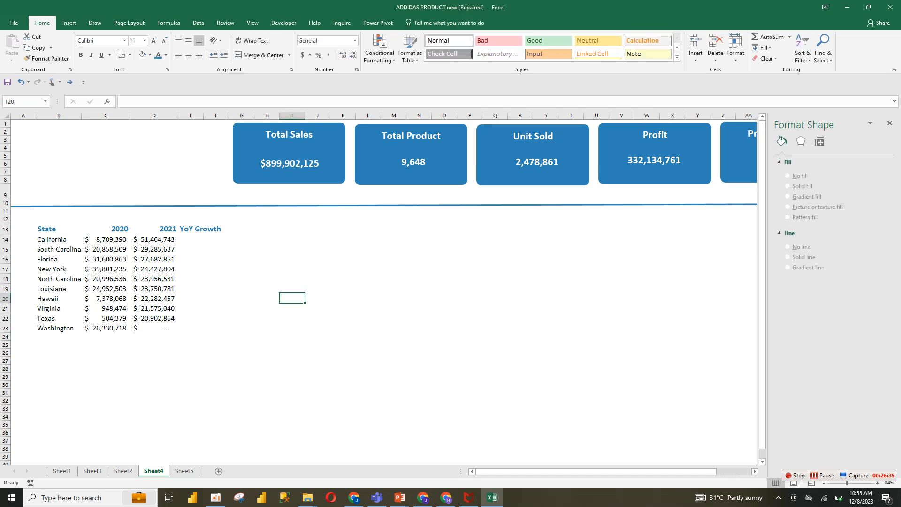
# Enter the YoY Growth formula for California as =(D14-C14)/C14, the 2021 minus 2020 sales divided by 2020
pyautogui.click(191, 279)
pyautogui.click(191, 240)
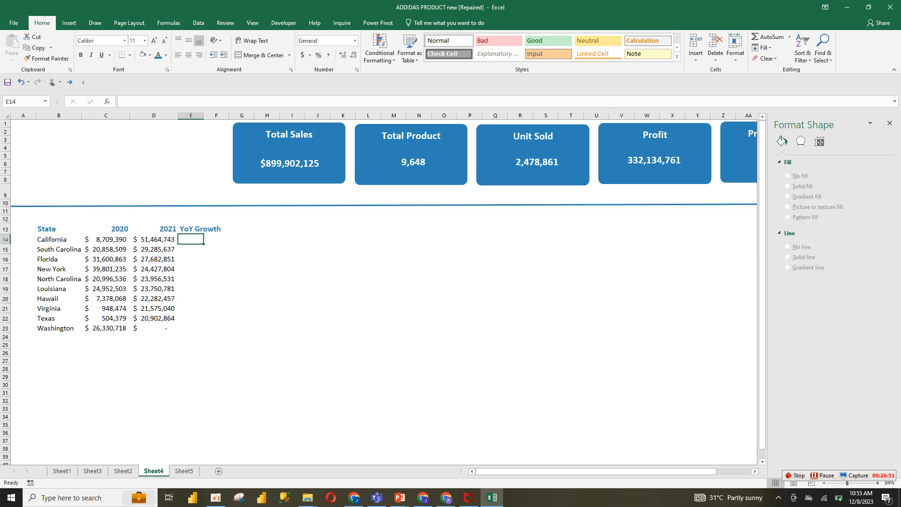
pyautogui.write('=')
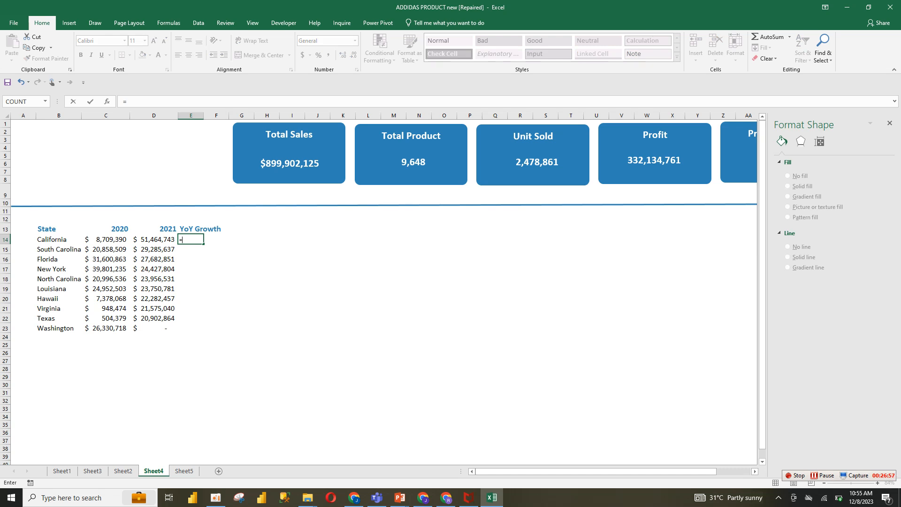
pyautogui.write('(')
pyautogui.click(154, 249)
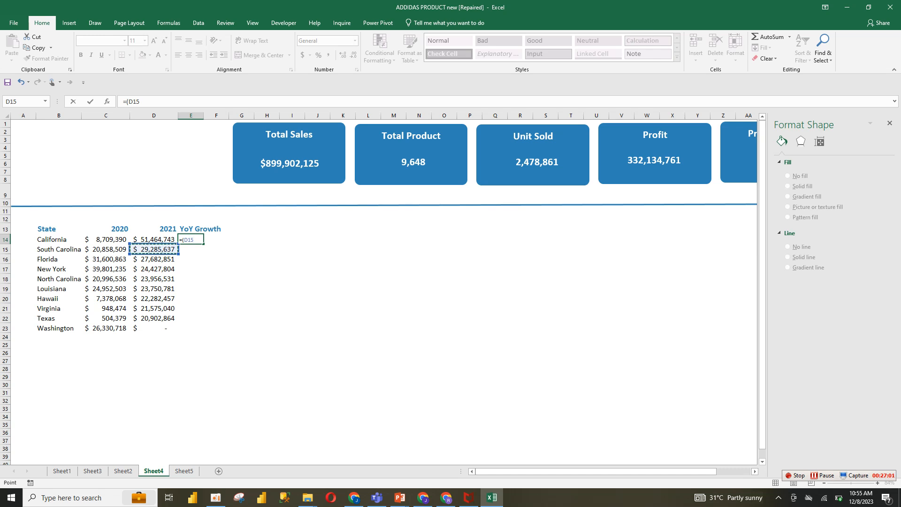
pyautogui.click(154, 240)
pyautogui.write('-')
pyautogui.click(105, 240)
pyautogui.write(')')
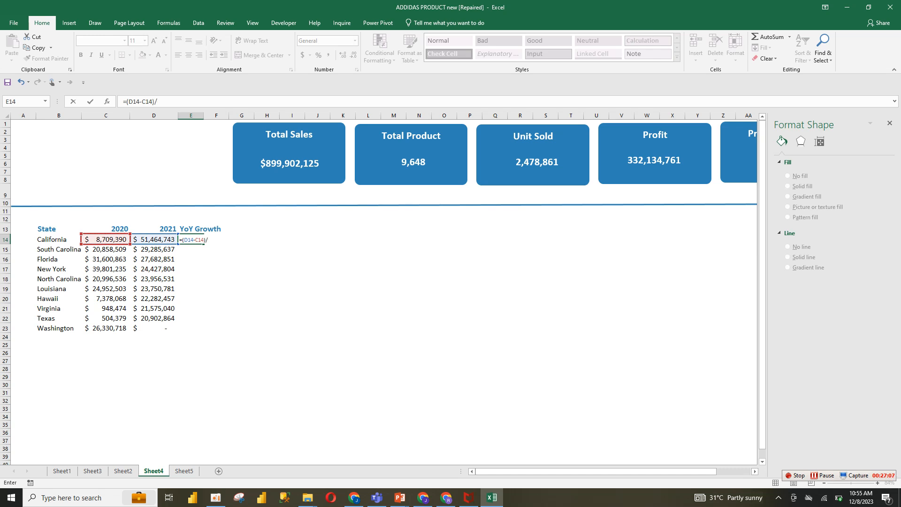
pyautogui.write('/C14')
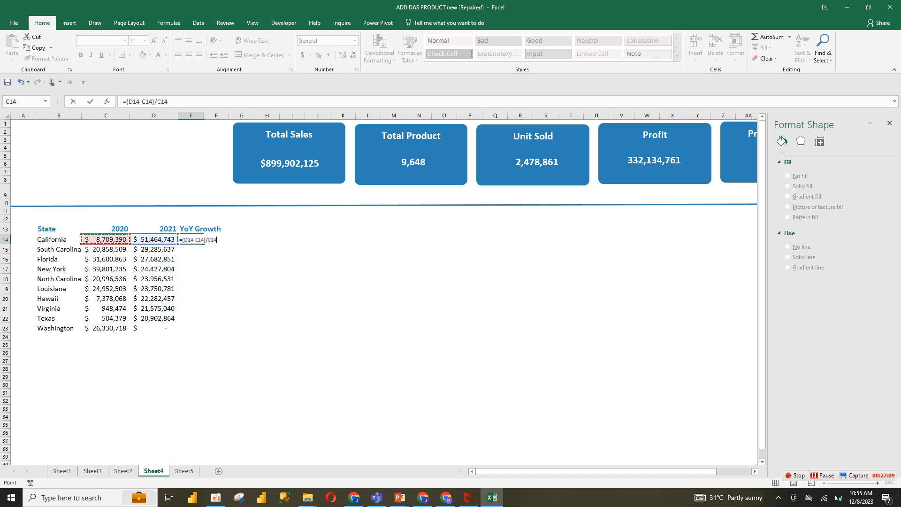
pyautogui.press('Return')
# Fill the growth formula down for all ten states and format the growth column as percentages
pyautogui.click(191, 240)
pyautogui.moveTo(203, 243); pyautogui.dragTo(204, 333)
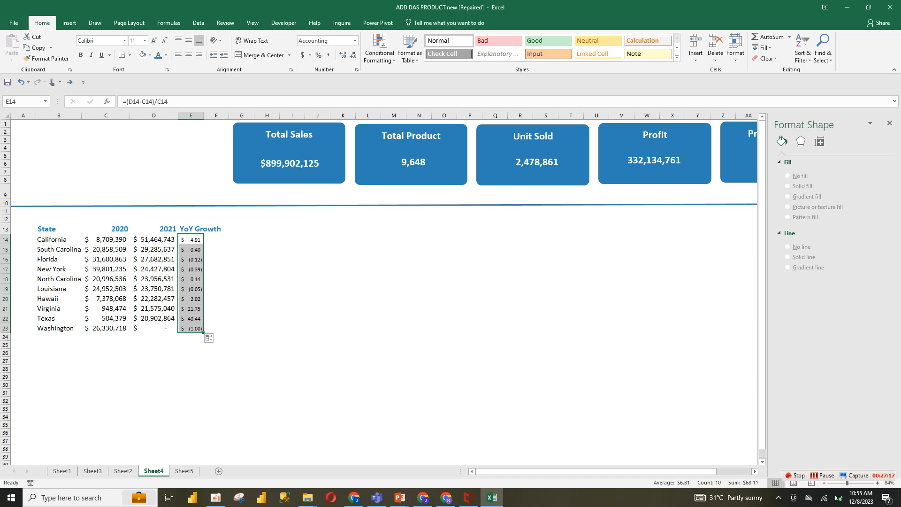
pyautogui.click(190, 239)
pyautogui.click(216, 239)
pyautogui.moveTo(191, 240); pyautogui.dragTo(191, 328)
pyautogui.click(318, 55)
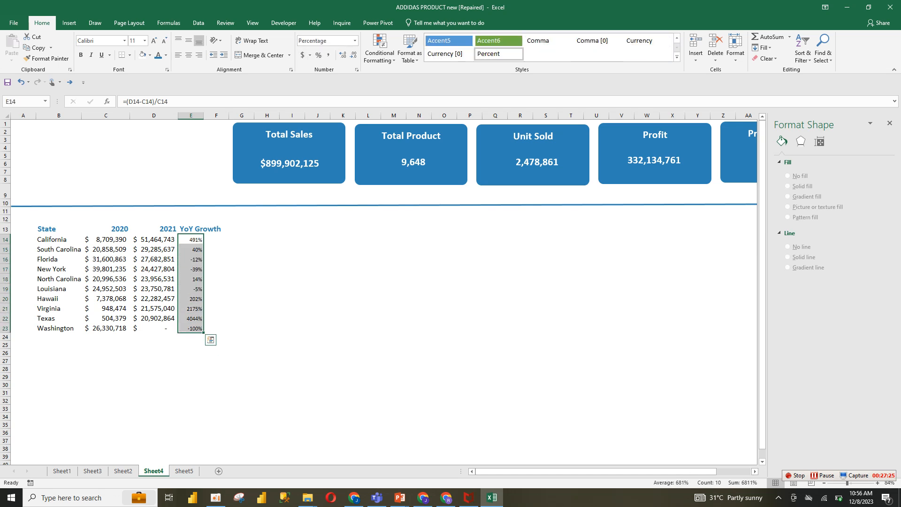
# Inspect the YoY Growth formulas in several state rows of the top-10 table
pyautogui.click(191, 250)
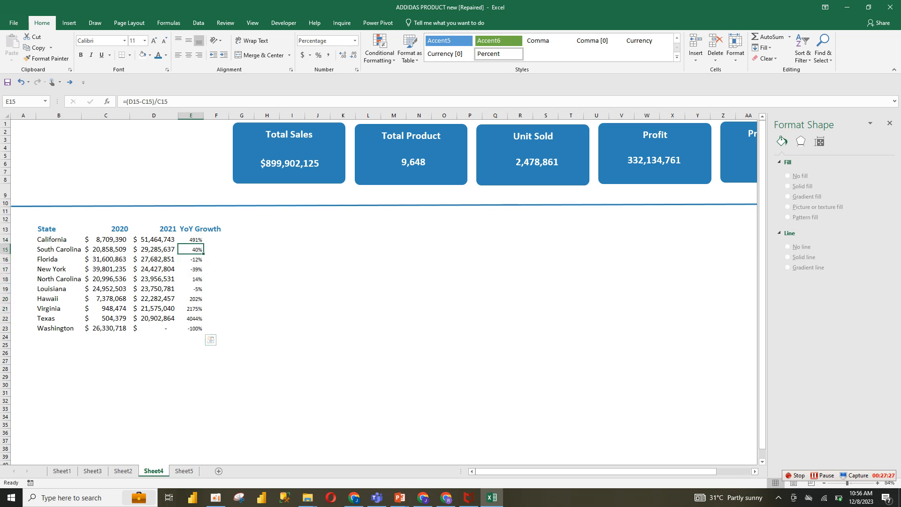
pyautogui.click(191, 319)
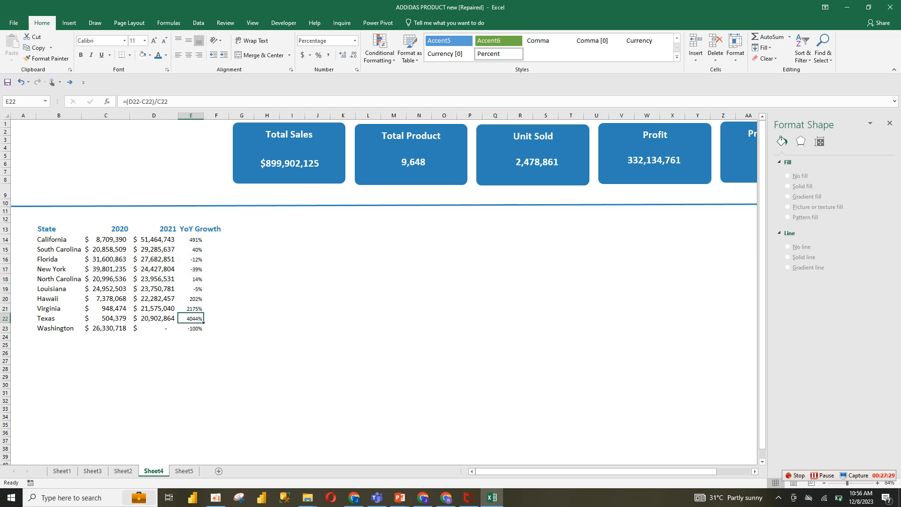
pyautogui.click(191, 309)
pyautogui.click(191, 318)
pyautogui.click(216, 328)
pyautogui.click(191, 328)
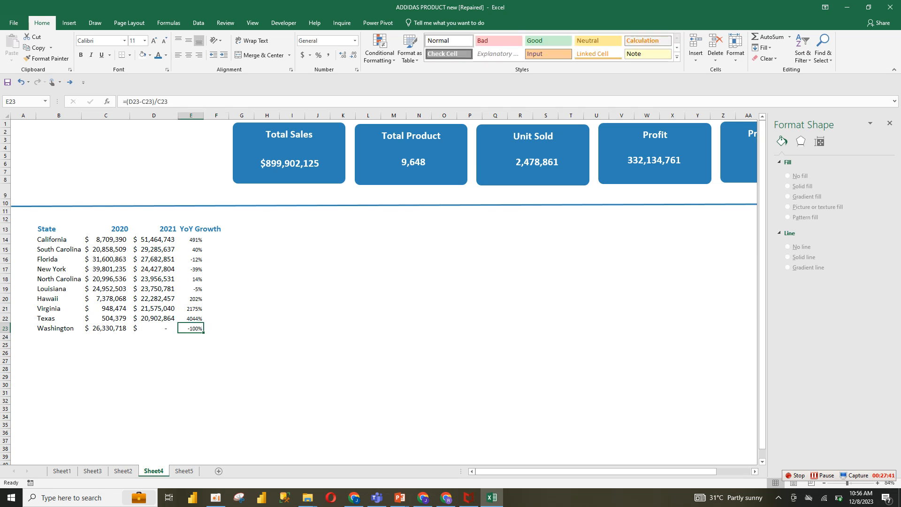
pyautogui.click(191, 240)
pyautogui.click(153, 269)
pyautogui.moveTo(59, 240); pyautogui.dragTo(199, 329)
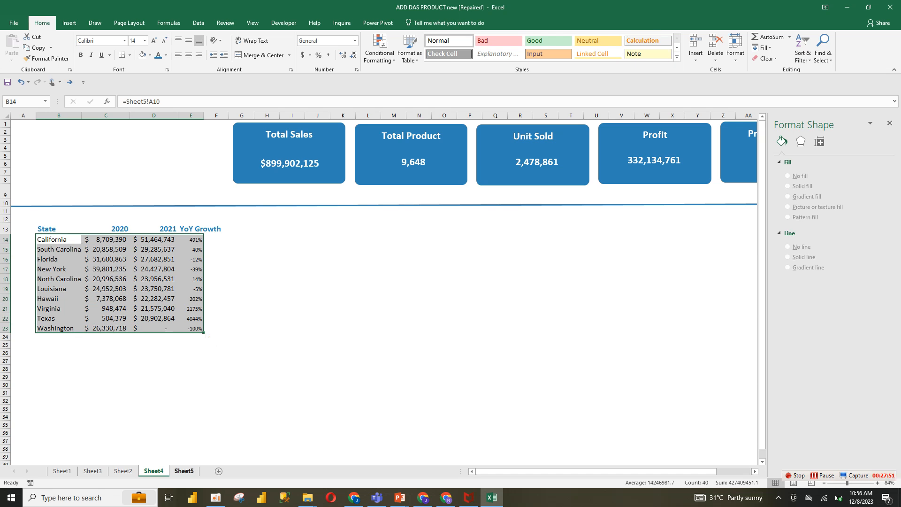
# Examine the YoY Growth formula and arrow formatting on the finished reference dashboard sheet
pyautogui.click(184, 471)
pyautogui.click(123, 471)
pyautogui.click(283, 306)
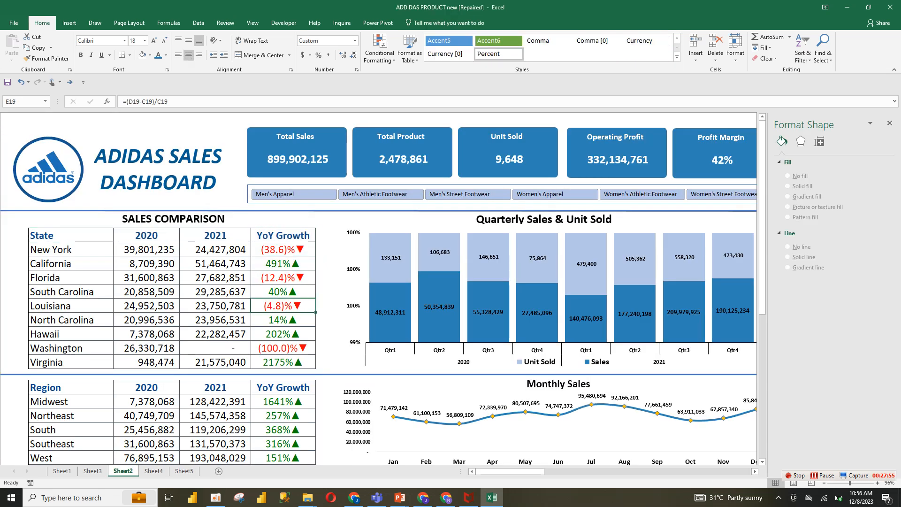
pyautogui.doubleClick(283, 348)
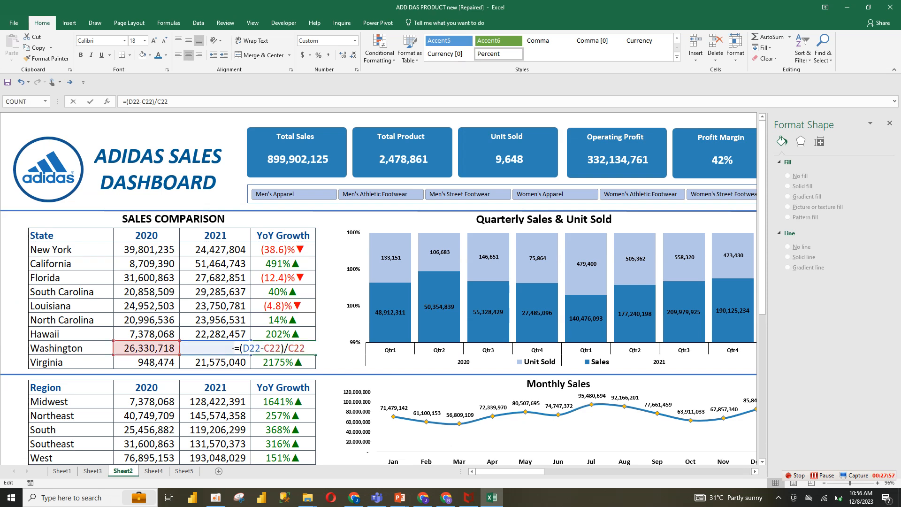
pyautogui.press('Return')
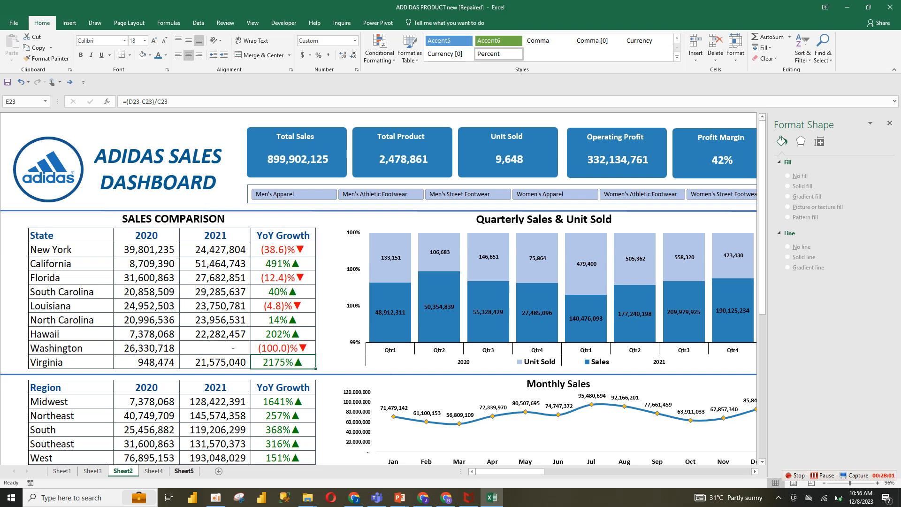
pyautogui.click(185, 471)
pyautogui.hotkey('ctrl', 'pageup')
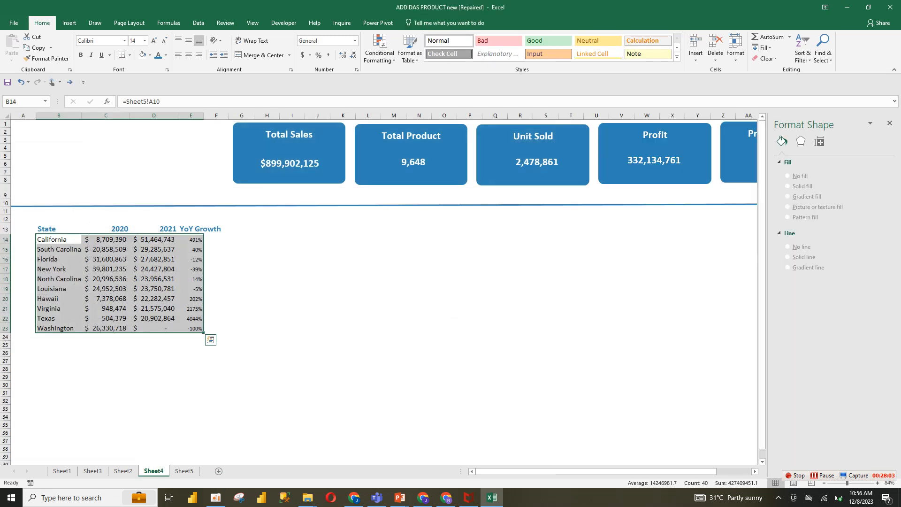
# Insert Arial down- and up-pointing triangle symbols in a spare cell, copy them, and clear the cell
pyautogui.click(216, 249)
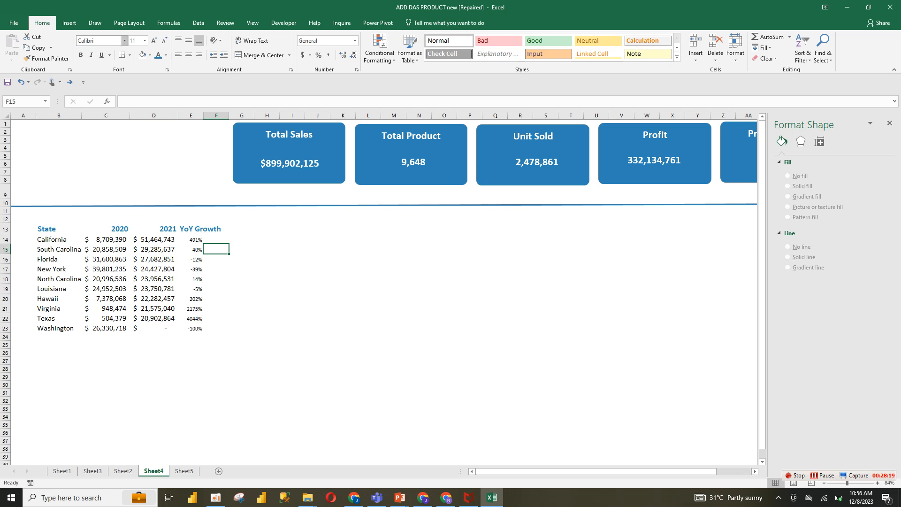
pyautogui.click(69, 22)
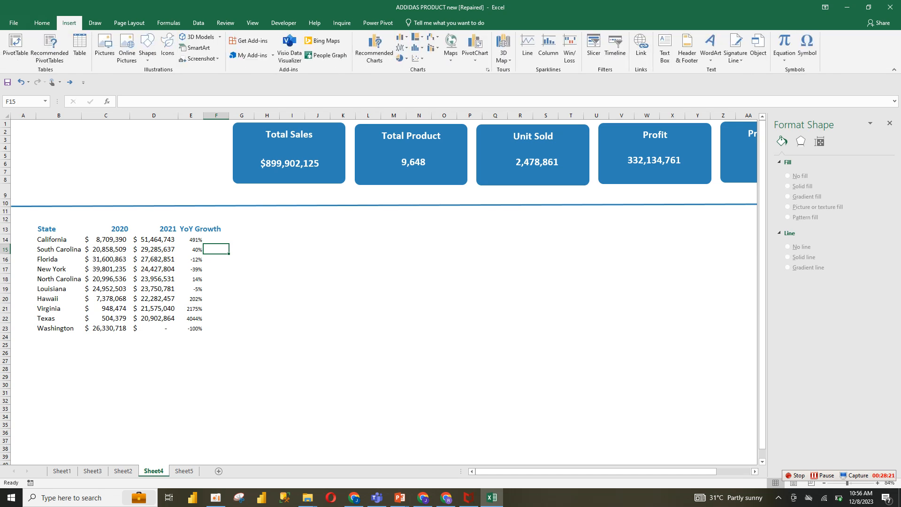
pyautogui.click(808, 45)
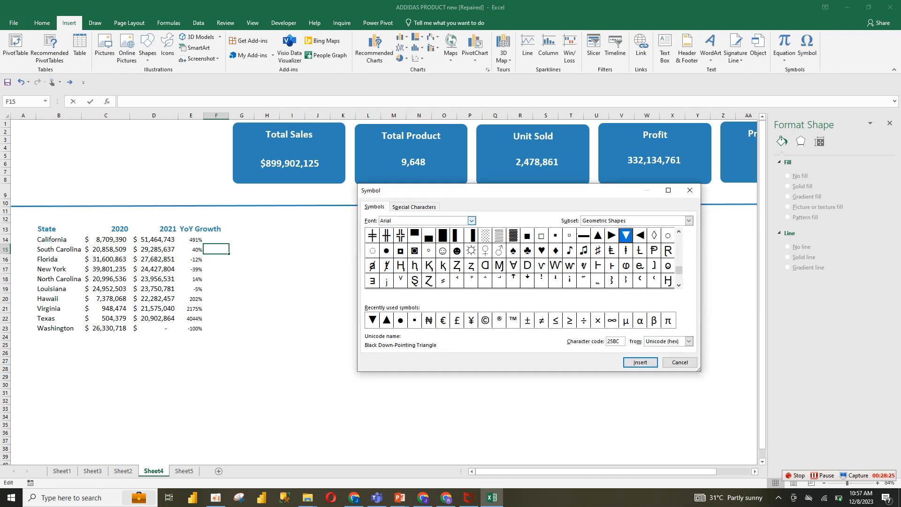
pyautogui.click(471, 221)
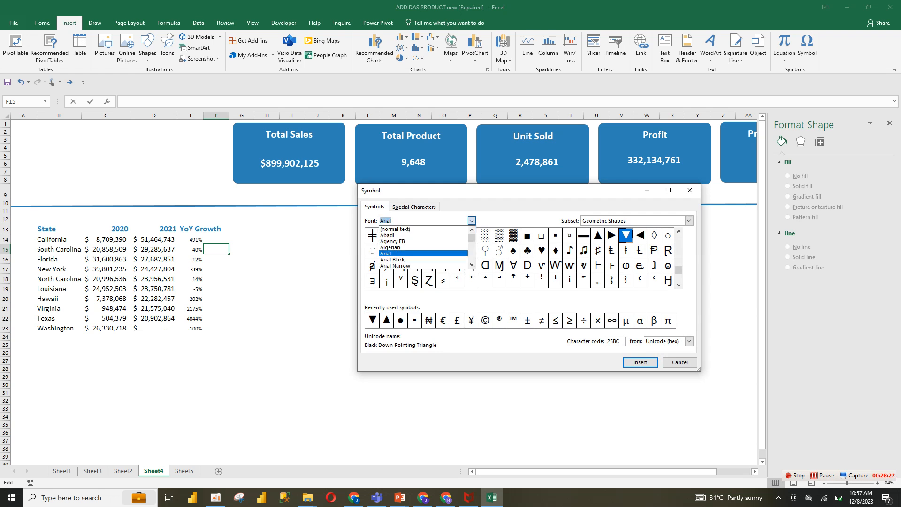
pyautogui.click(385, 253)
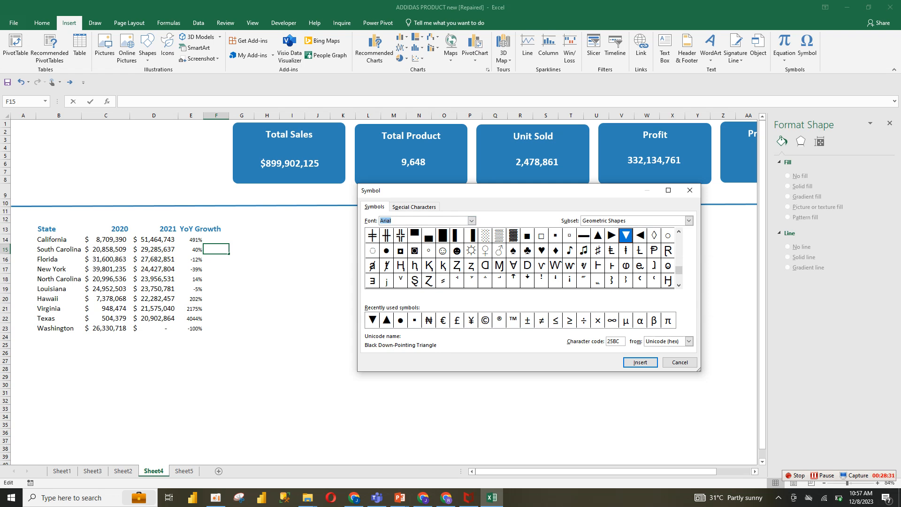
pyautogui.click(372, 320)
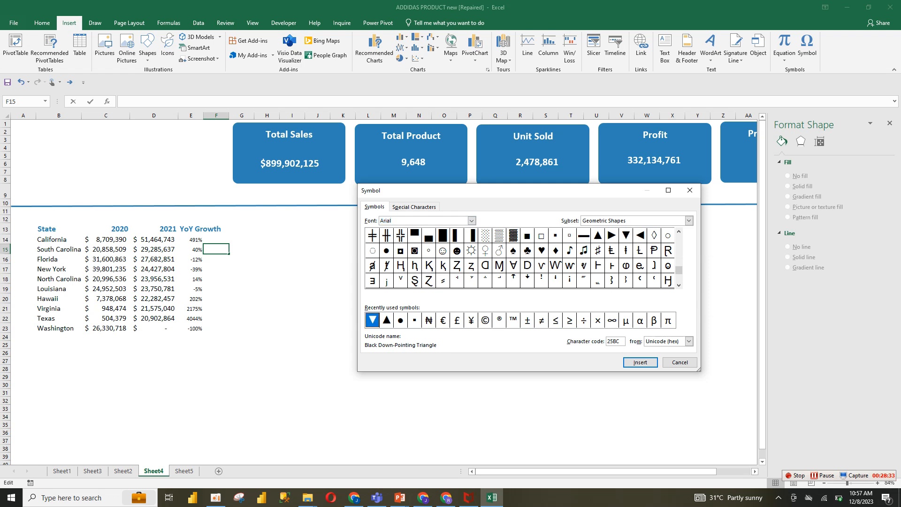
pyautogui.click(641, 363)
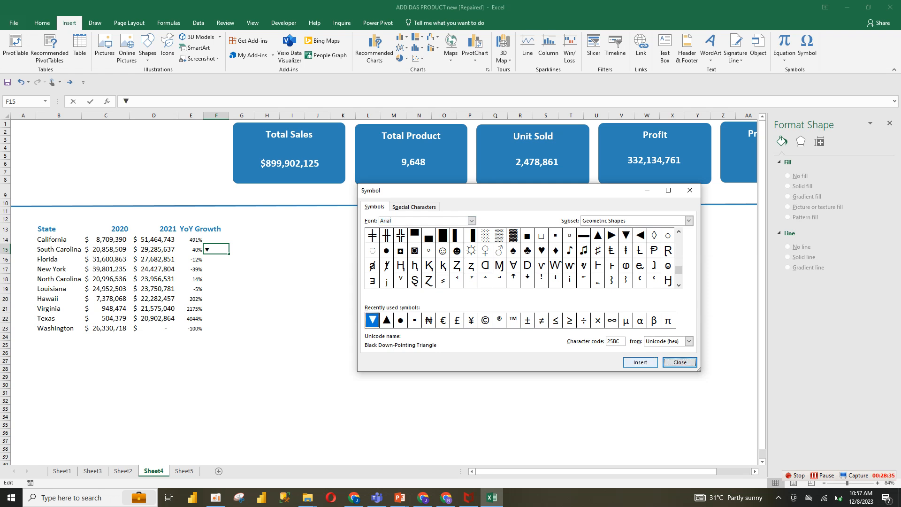
pyautogui.click(387, 320)
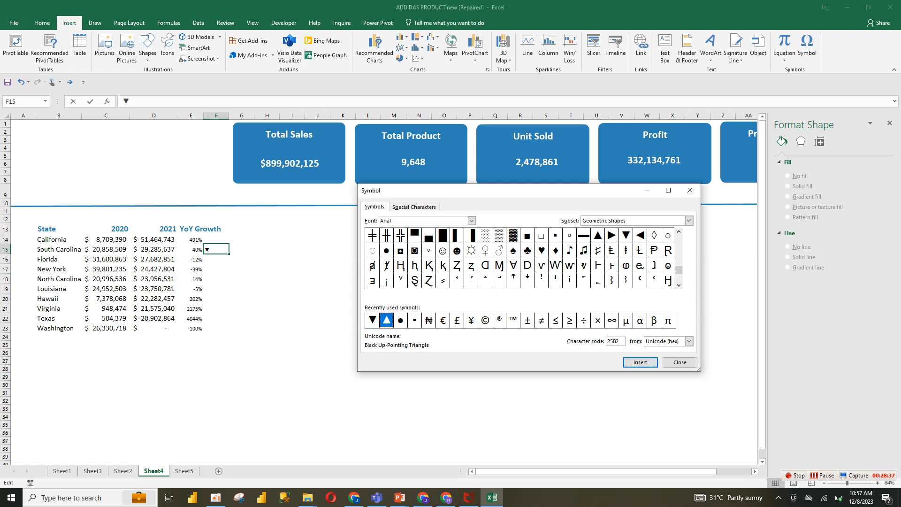
pyautogui.press('Return')
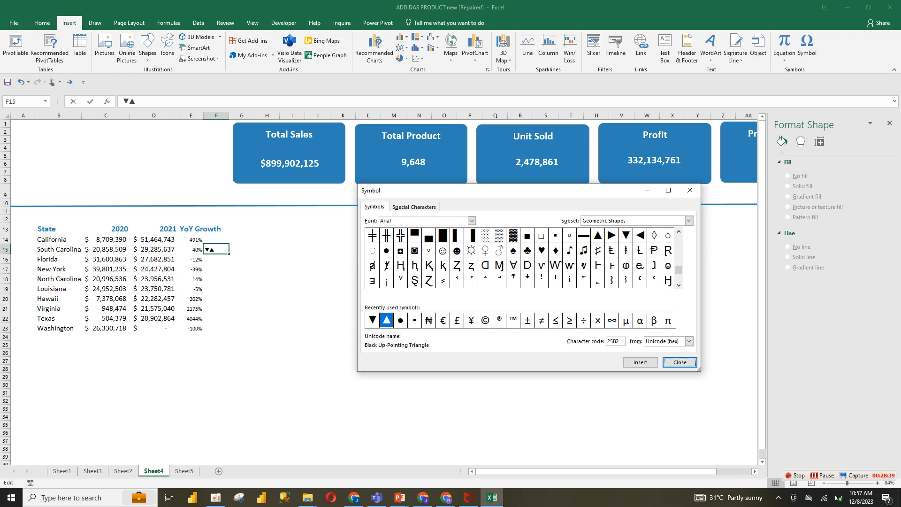
pyautogui.click(679, 362)
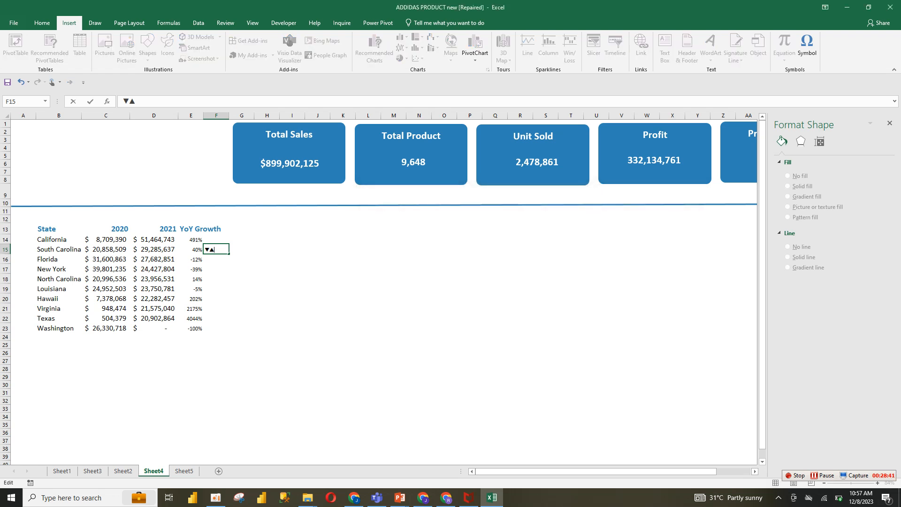
pyautogui.click(292, 259)
pyautogui.click(216, 250)
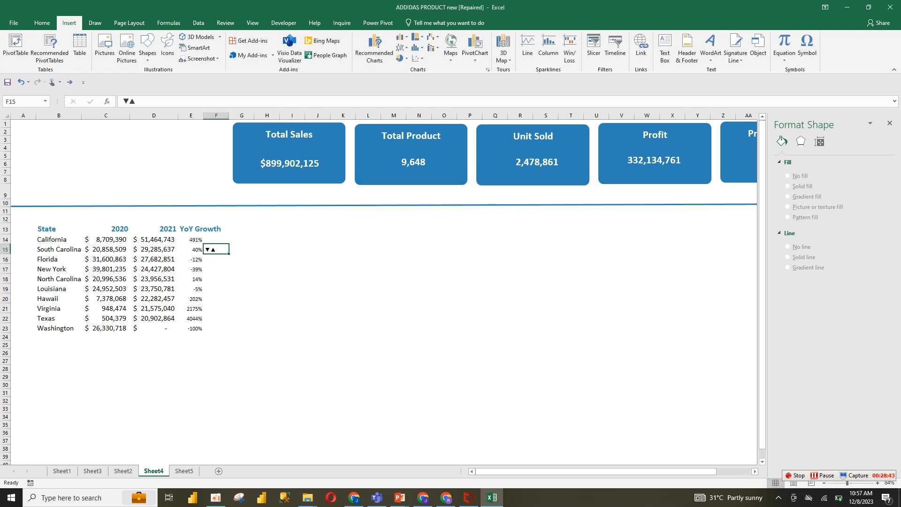
pyautogui.moveTo(136, 101); pyautogui.dragTo(123, 101)
pyautogui.hotkey('ctrl', 'c')
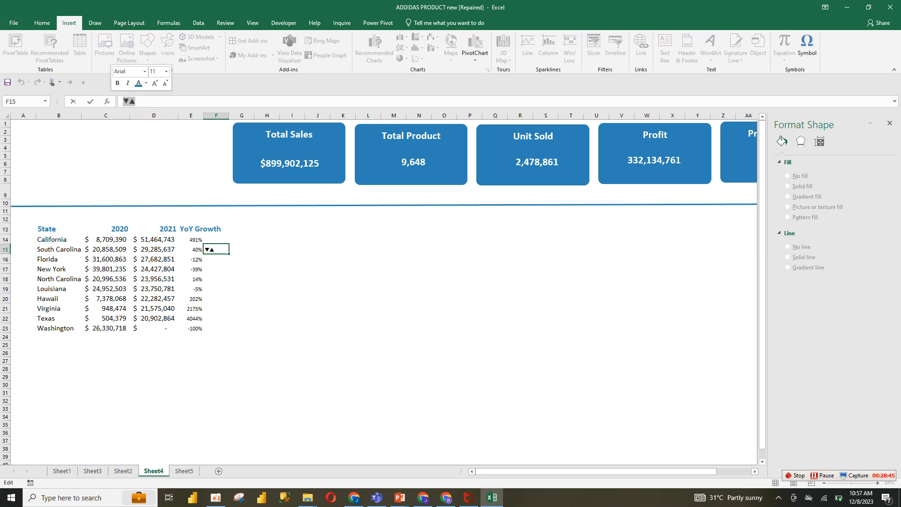
pyautogui.press('BackSpace')
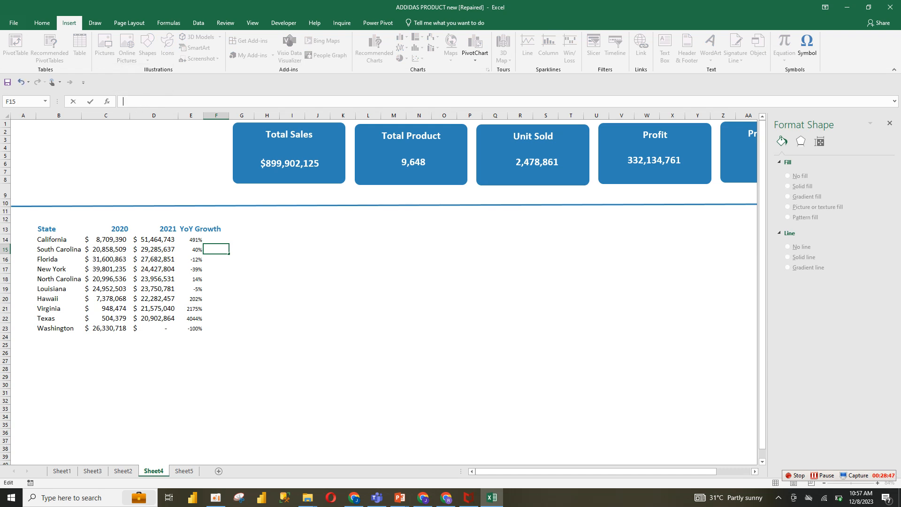
# Give the YoY Growth values a custom number format beginning [color10]0.0%▼;[red]( with the copied arrows
pyautogui.click(242, 269)
pyautogui.moveTo(191, 239); pyautogui.dragTo(191, 328)
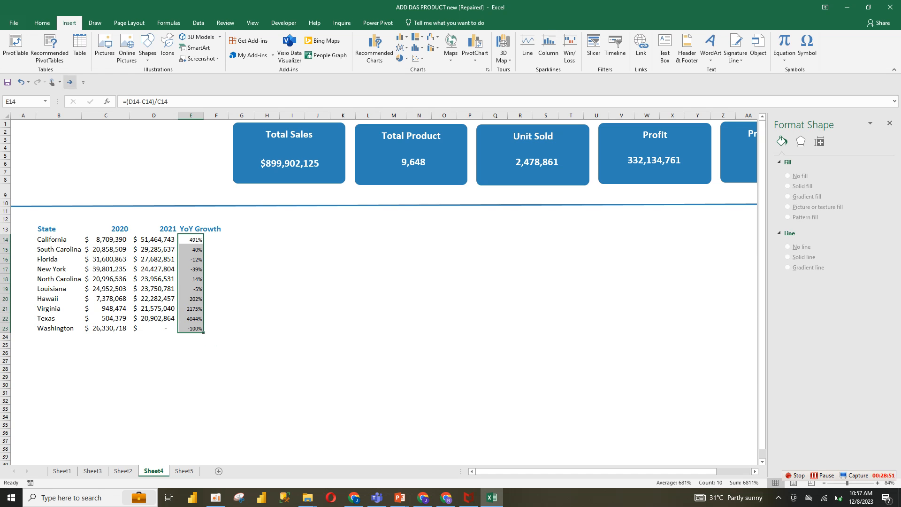
pyautogui.click(42, 22)
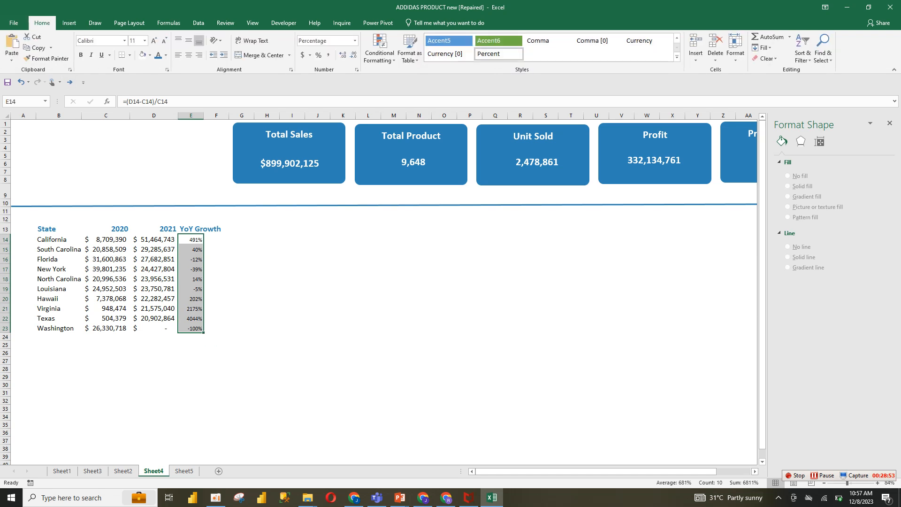
pyautogui.click(356, 69)
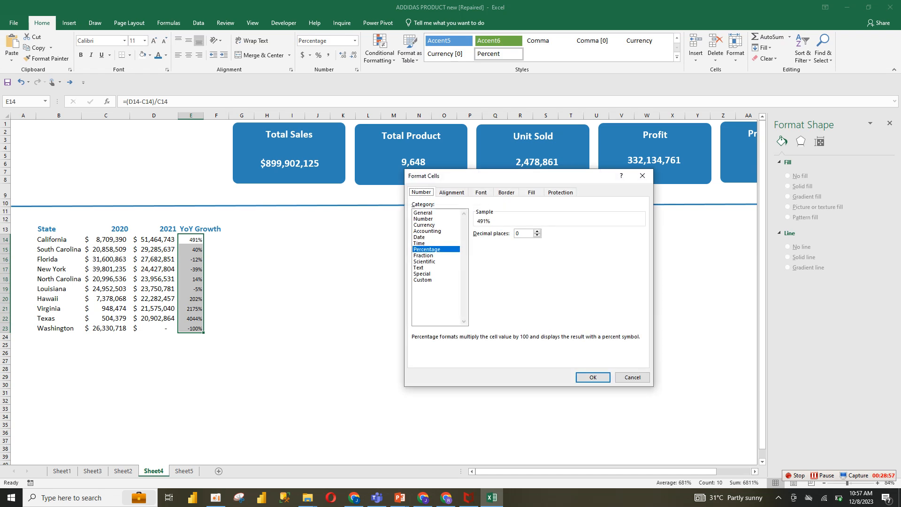
pyautogui.click(423, 279)
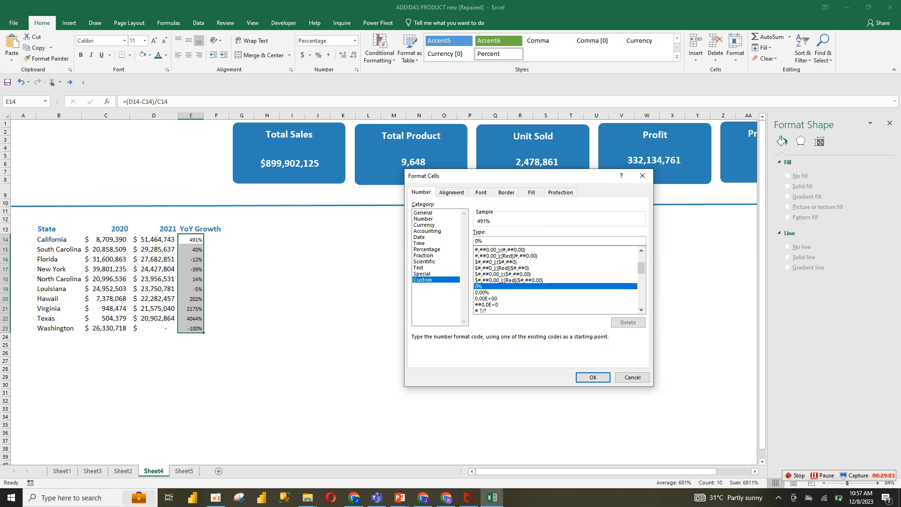
pyautogui.write('C')
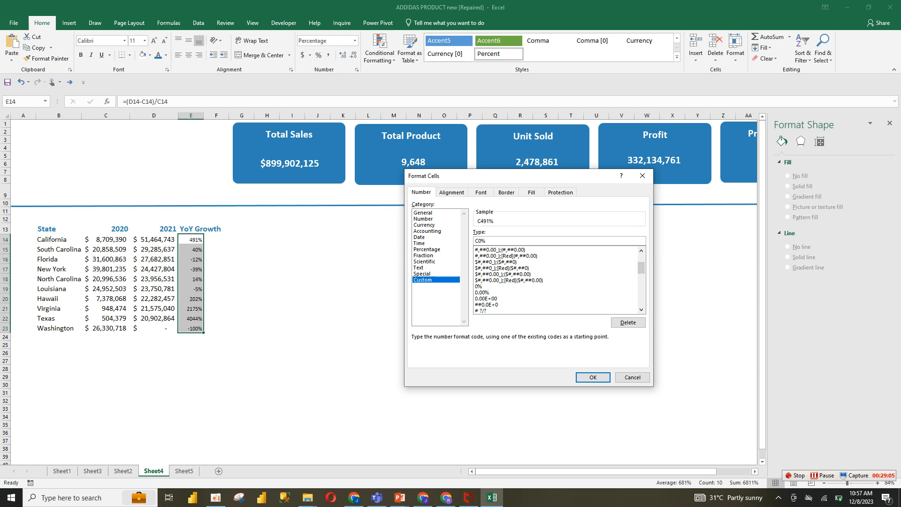
pyautogui.press('BackSpace')
pyautogui.write('[color10')
pyautogui.write(']0.0')
pyautogui.hotkey('ctrl', 'v')
pyautogui.write(';')
pyautogui.press('Right')
pyautogui.press('BackSpace')
pyautogui.write('[red](')
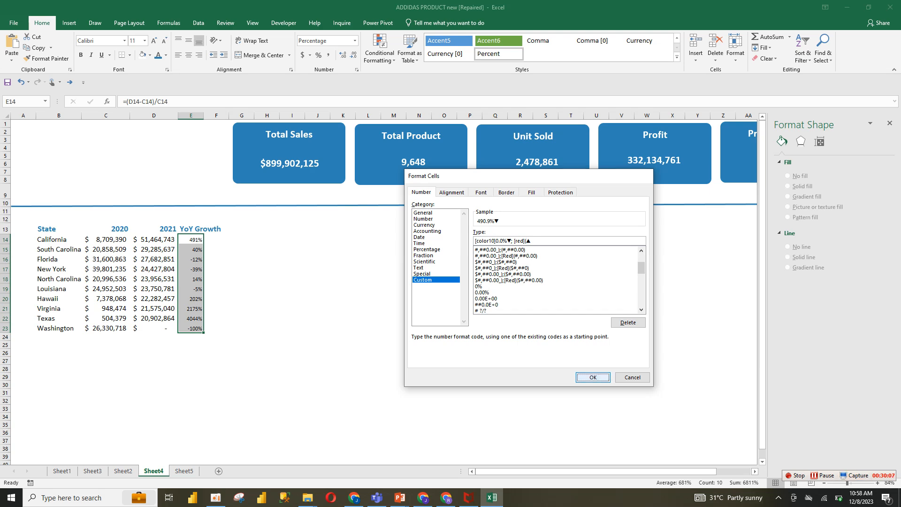
# Apply the custom arrow number format to the YoY Growth values and zoom in on the table
pyautogui.press('Return')
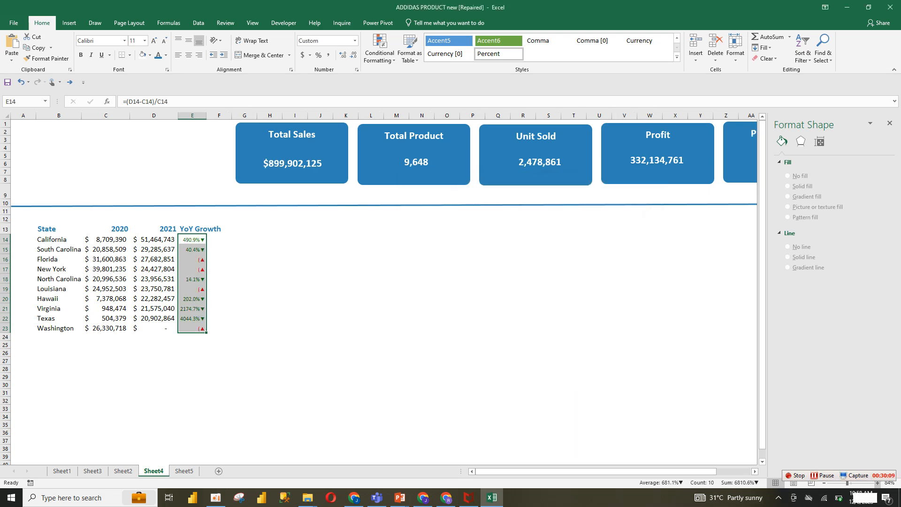
pyautogui.scroll(3, 378, 289)
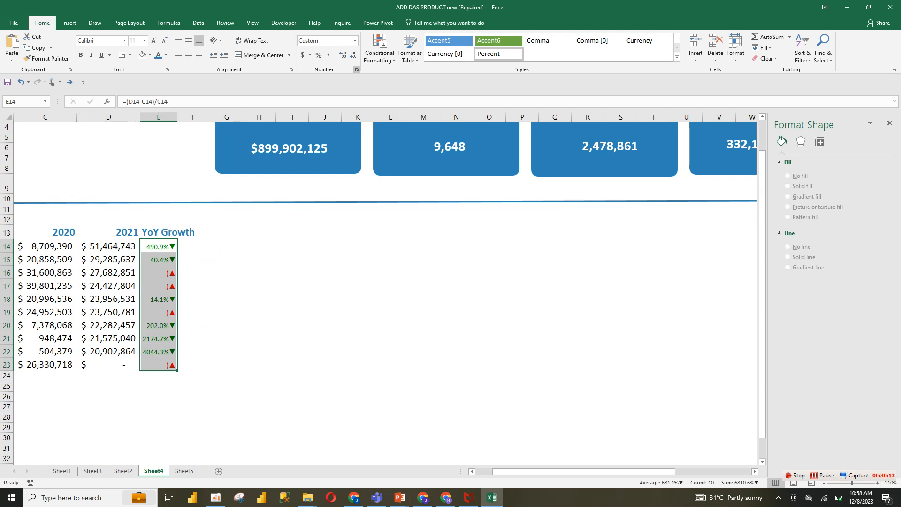
pyautogui.hotkey('ctrl', '1')
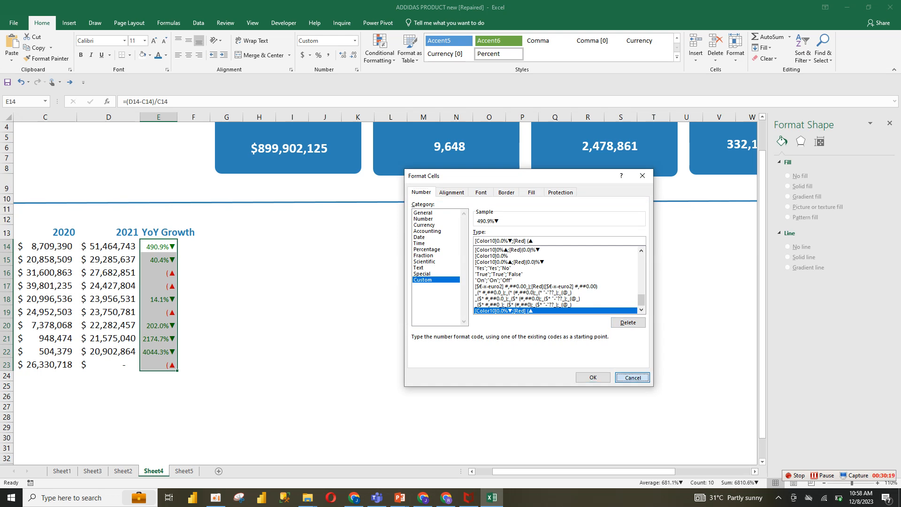
pyautogui.press('Escape')
pyautogui.click(878, 483)
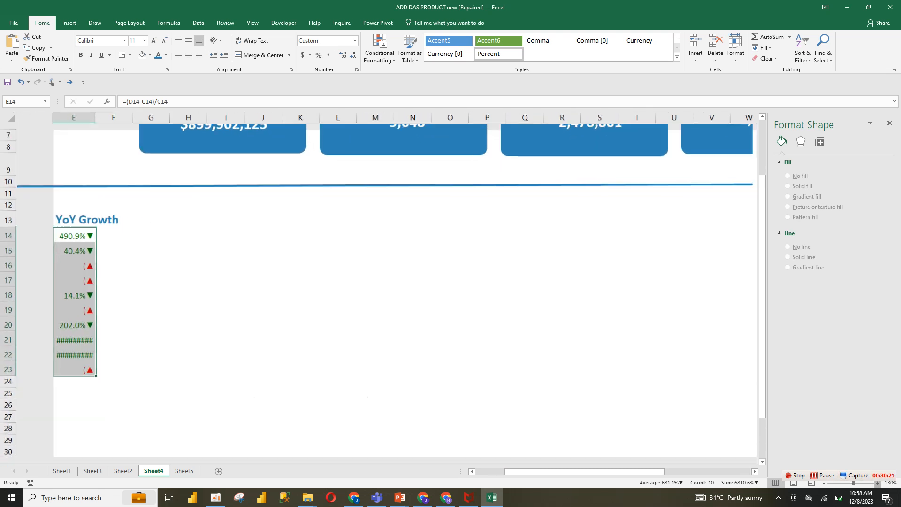
pyautogui.click(878, 483)
pyautogui.moveTo(618, 471); pyautogui.dragTo(583, 472)
# Change the negative section of the YoY Growth custom format to [Red](0.0)%▲
pyautogui.click(357, 70)
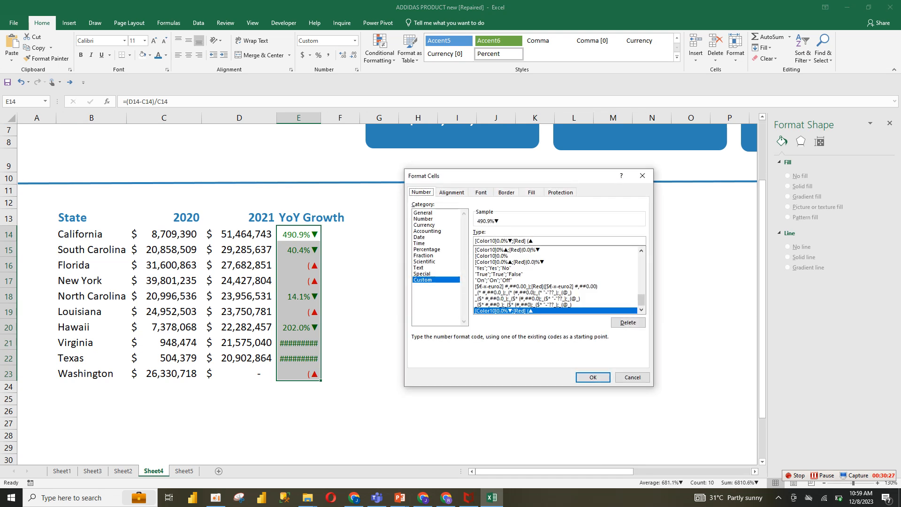
pyautogui.click(533, 241)
pyautogui.click(529, 241)
pyautogui.write('.0')
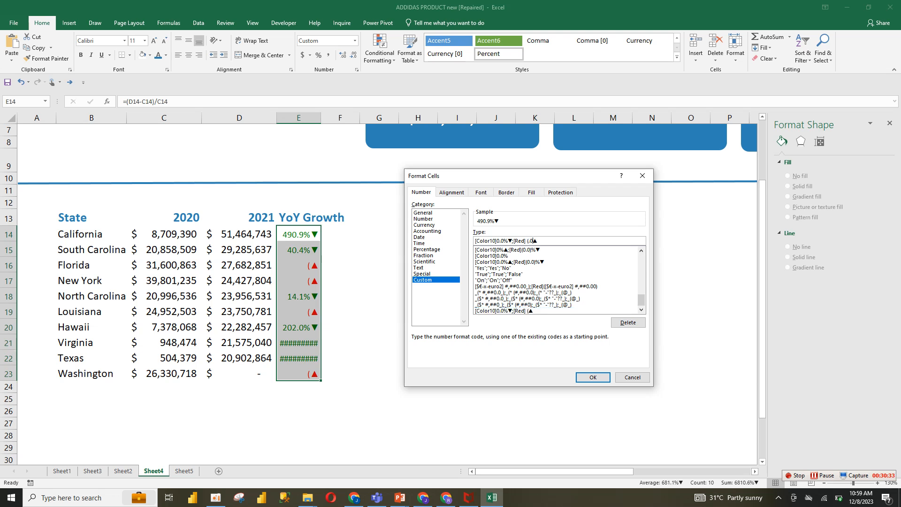
pyautogui.press('BackSpace')
pyautogui.press('BackSpace')
pyautogui.write('0.0)')
pyautogui.press('BackSpace')
pyautogui.press('BackSpace')
pyautogui.press('BackSpace')
pyautogui.press('BackSpace')
pyautogui.write('0.0)%')
pyautogui.hotkey('shift', 'Home')
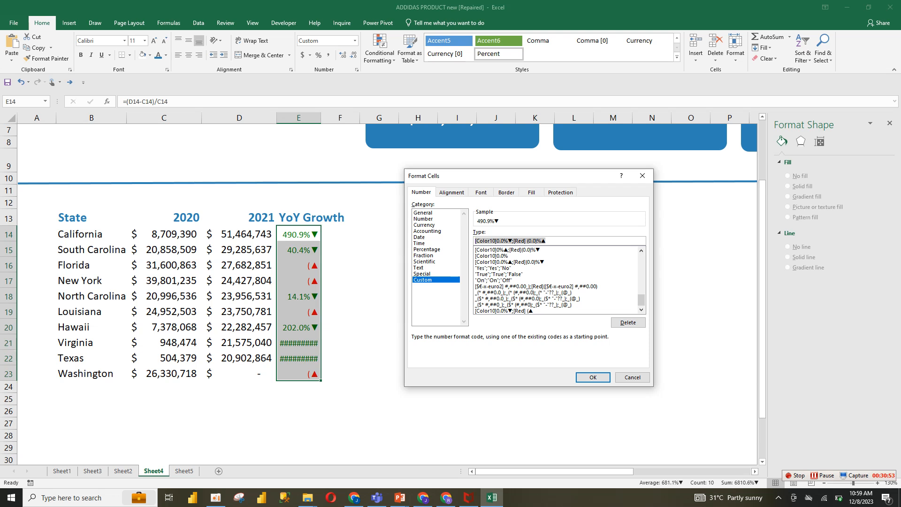
pyautogui.click(593, 377)
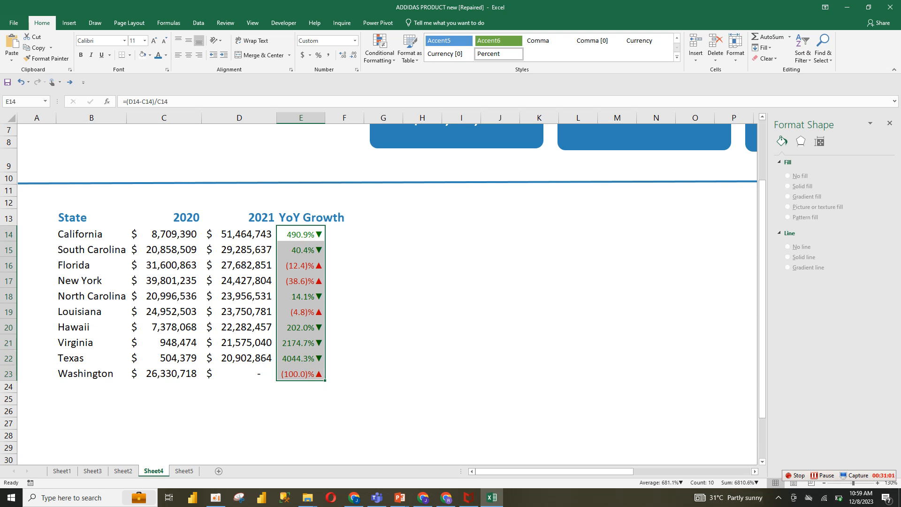
# Apply all borders to the State, 2020, 2021 and YoY Growth table range
pyautogui.moveTo(92, 234); pyautogui.dragTo(310, 359)
pyautogui.moveTo(89, 218); pyautogui.dragTo(305, 374)
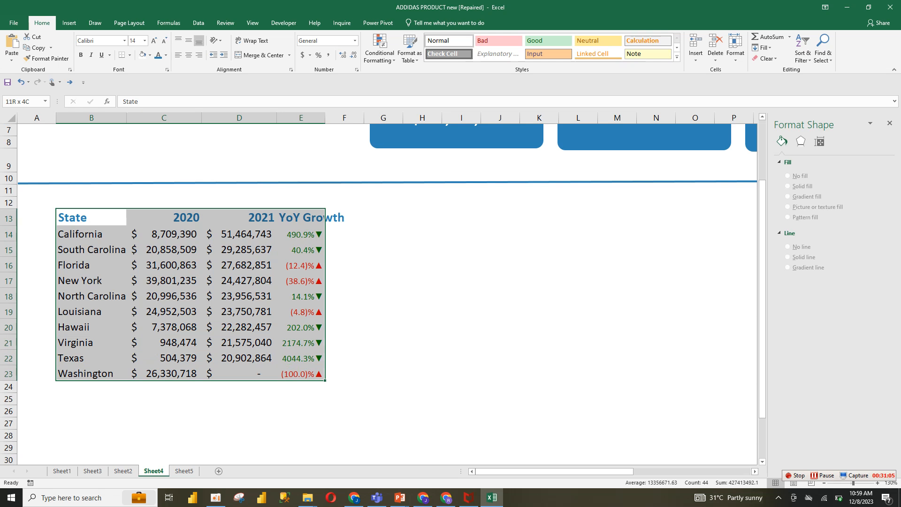
pyautogui.click(129, 55)
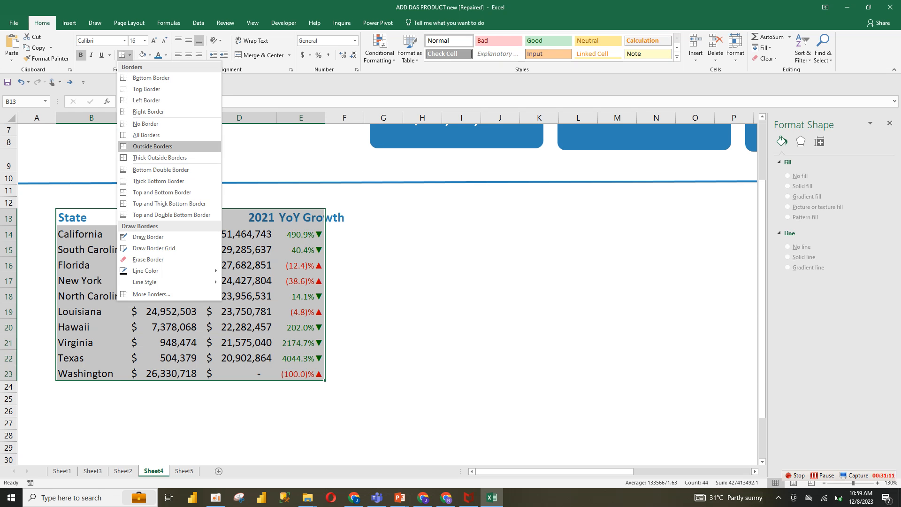
pyautogui.click(146, 135)
pyautogui.click(91, 217)
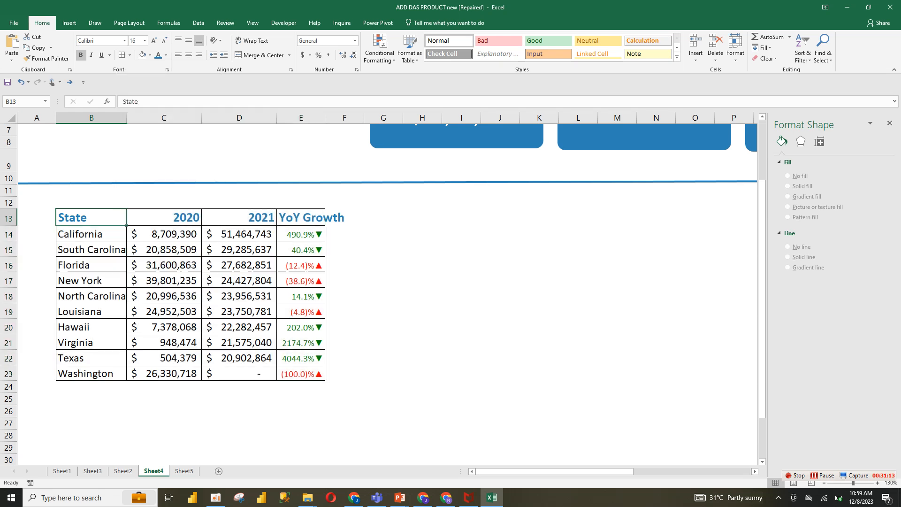
pyautogui.click(345, 373)
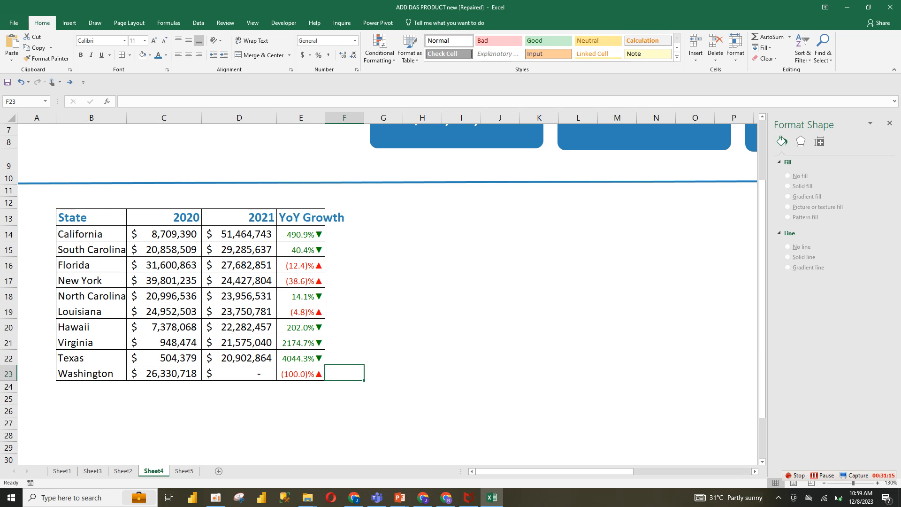
# Center the table's header row labels
pyautogui.moveTo(91, 218); pyautogui.dragTo(323, 221)
pyautogui.click(189, 55)
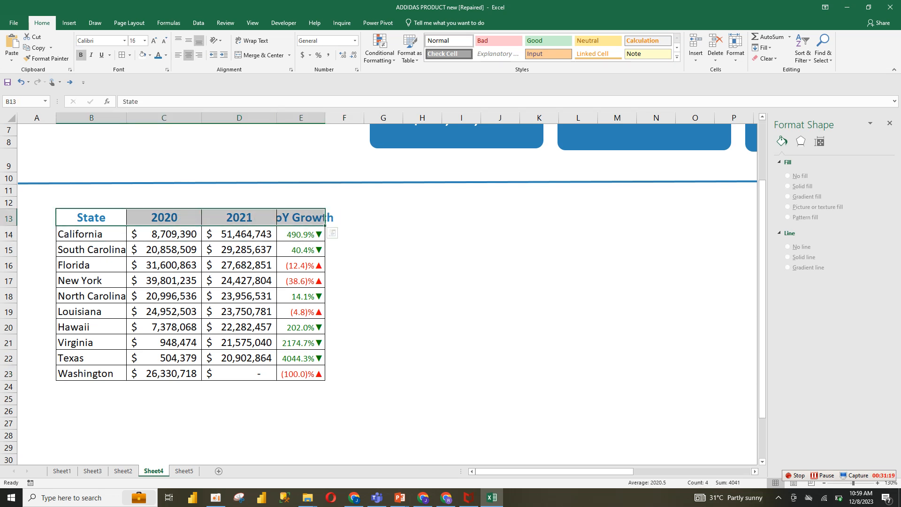
# Widen columns D and E so the YoY Growth header fits
pyautogui.moveTo(325, 118); pyautogui.dragTo(338, 118)
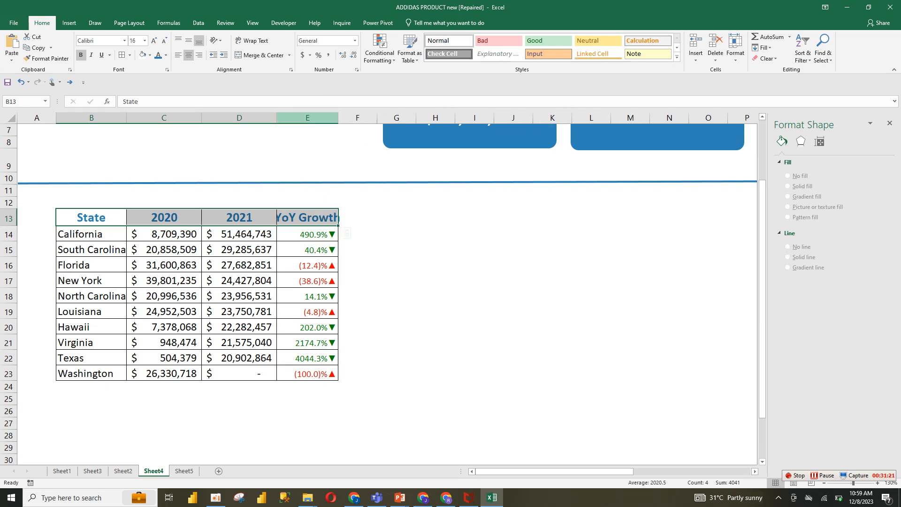
pyautogui.moveTo(277, 117); pyautogui.dragTo(290, 117)
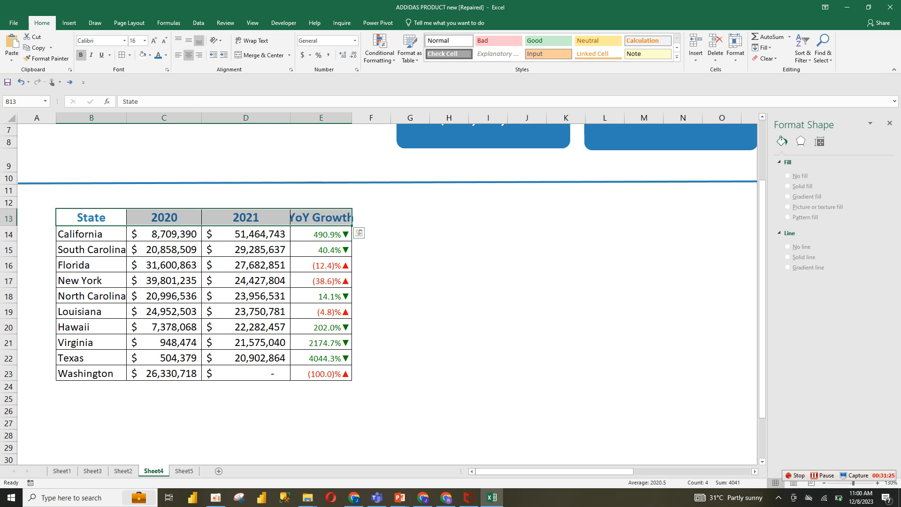
pyautogui.moveTo(290, 117); pyautogui.dragTo(281, 117)
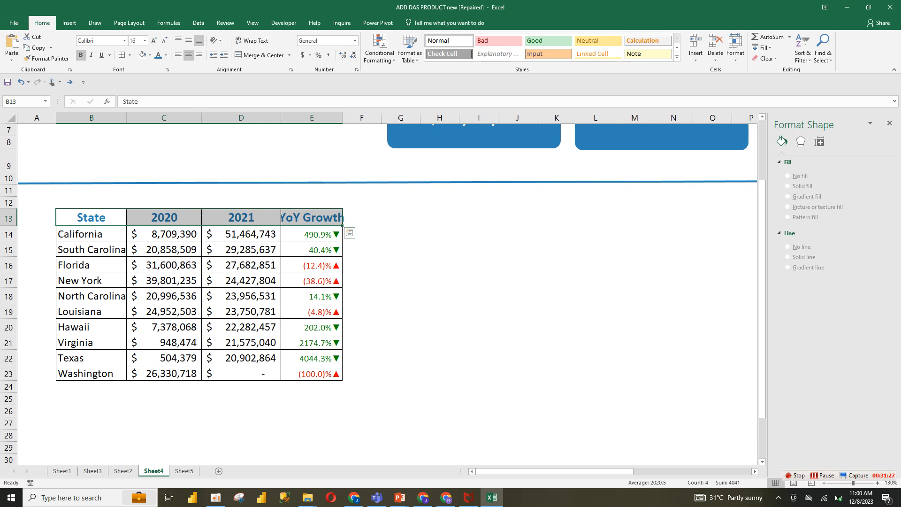
# Reduce the header row font size to 14
pyautogui.click(312, 217)
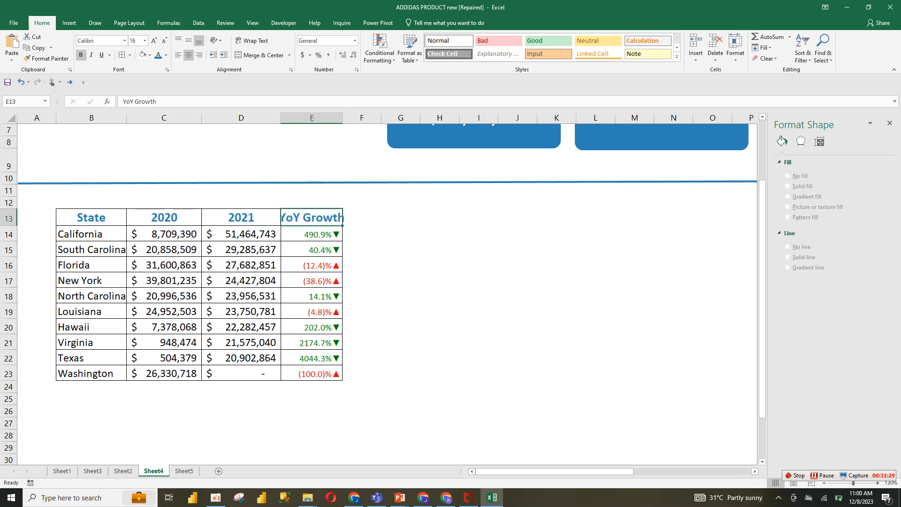
pyautogui.moveTo(91, 217); pyautogui.dragTo(312, 217)
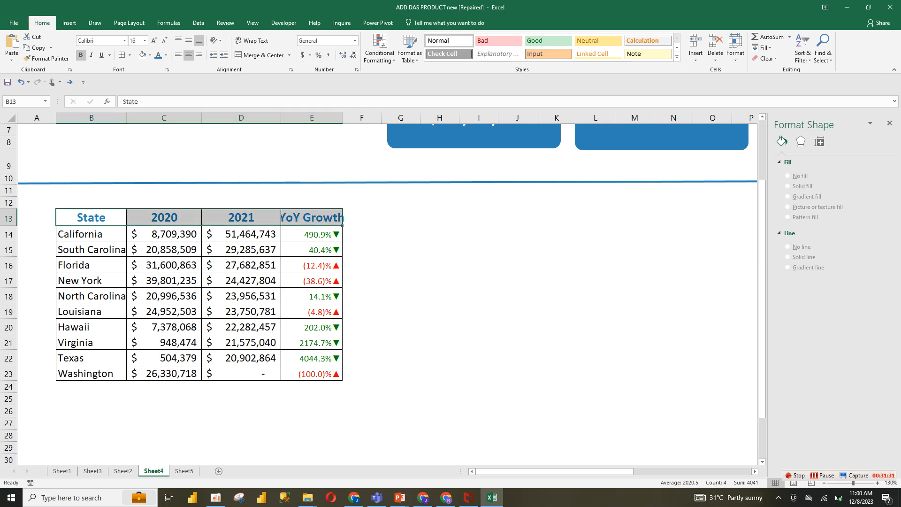
pyautogui.click(164, 41)
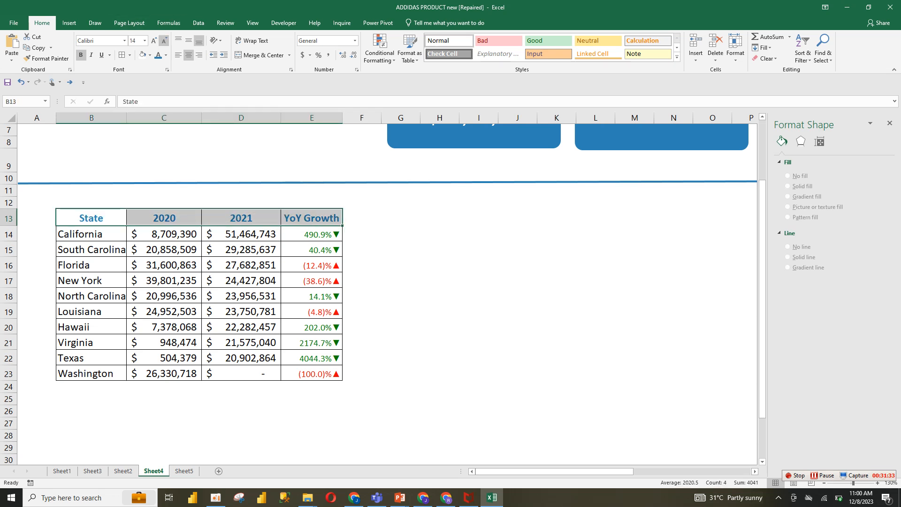
pyautogui.click(401, 249)
pyautogui.click(164, 328)
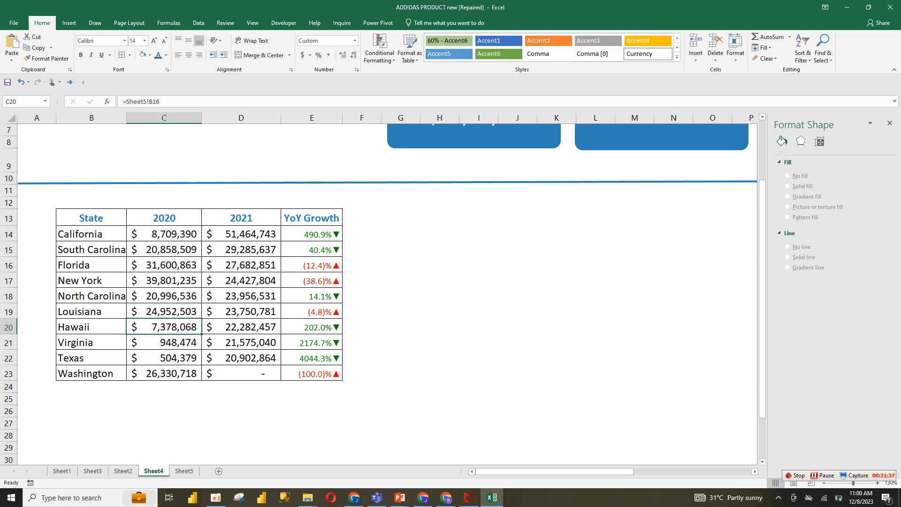
# Copy the table's header row and paste it into B25 to start a second table
pyautogui.moveTo(91, 219); pyautogui.dragTo(312, 219)
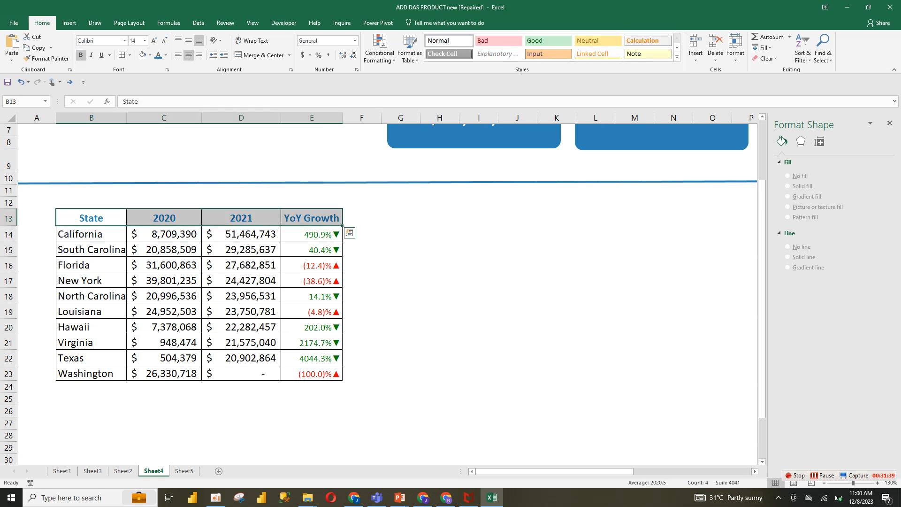
pyautogui.hotkey('ctrl', 'c')
pyautogui.click(91, 399)
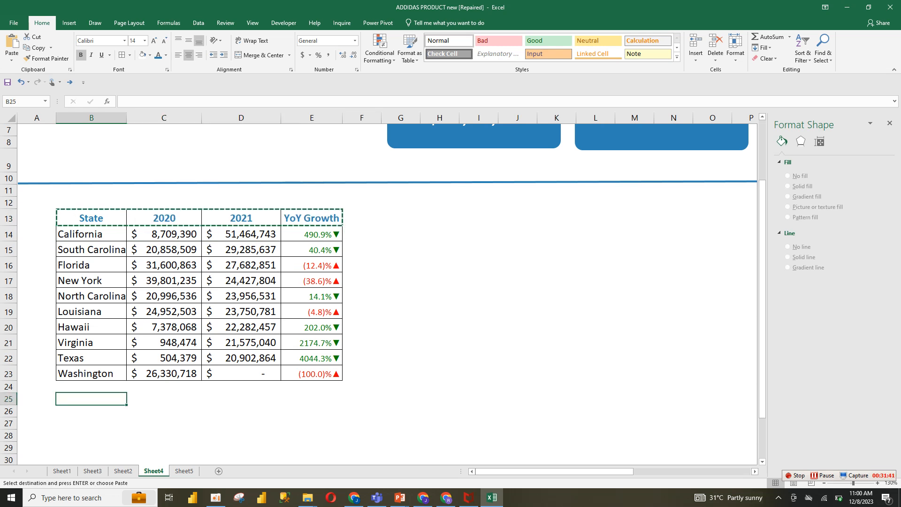
pyautogui.hotkey('ctrl', 'v')
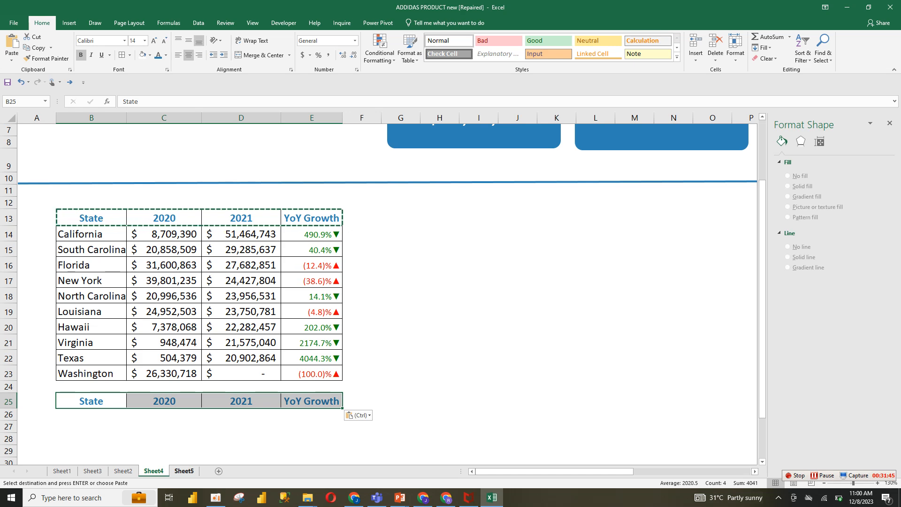
# Duplicate the state pivot table on Sheet5 to A23 and switch its rows from State to Region
pyautogui.click(184, 471)
pyautogui.moveTo(41, 192); pyautogui.dragTo(148, 296)
pyautogui.hotkey('ctrl', 'c')
pyautogui.click(40, 333)
pyautogui.hotkey('ctrl', 'v')
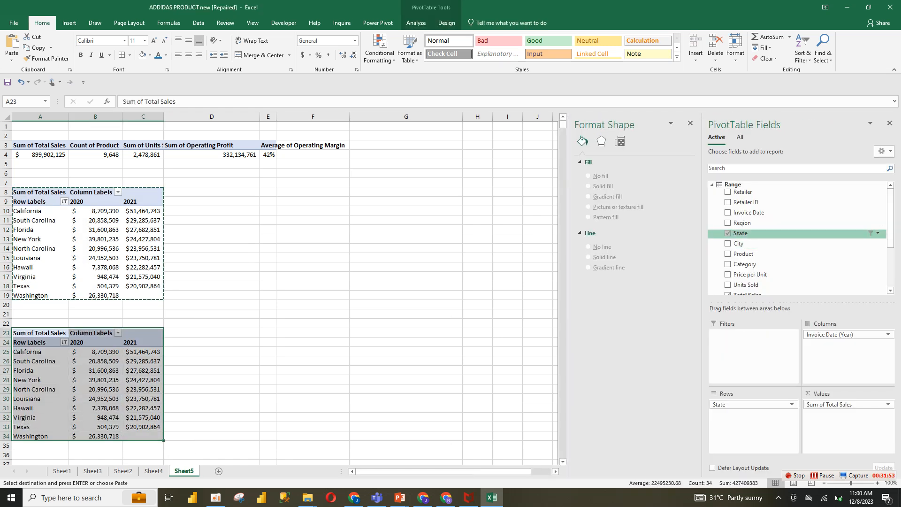
pyautogui.click(728, 234)
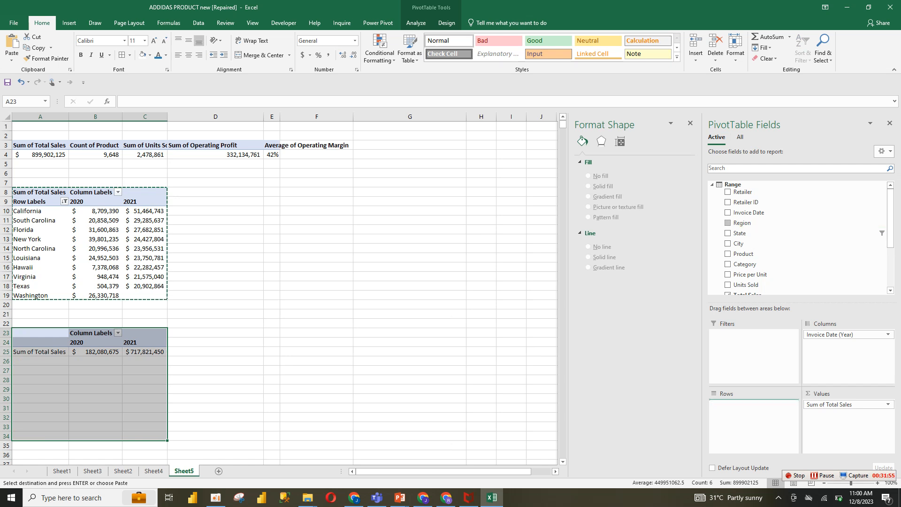
pyautogui.click(728, 223)
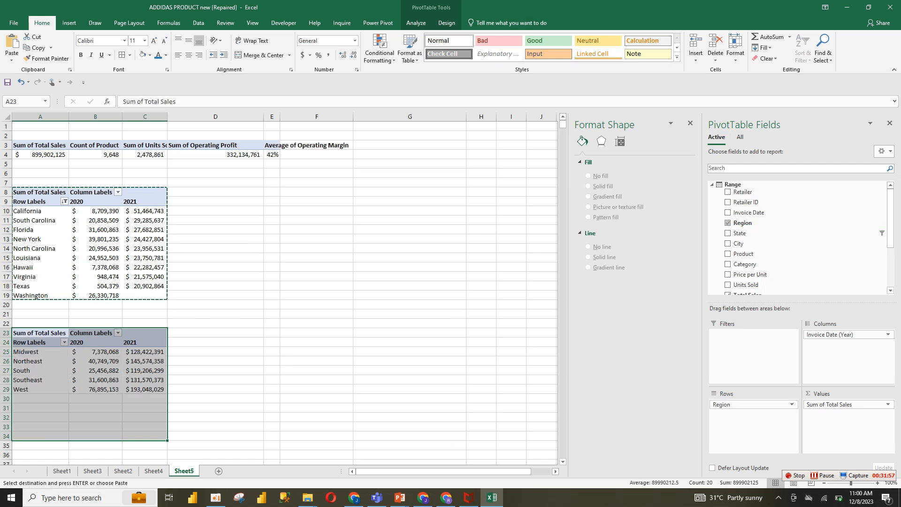
# Rename the copied header's State label in B25 to Region
pyautogui.hotkey('ctrl', 'pageup')
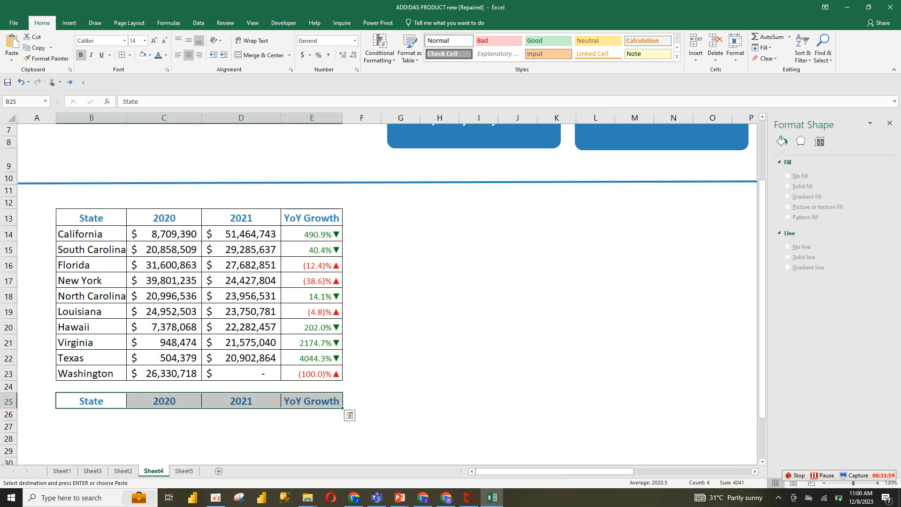
pyautogui.click(91, 401)
pyautogui.doubleClick(97, 402)
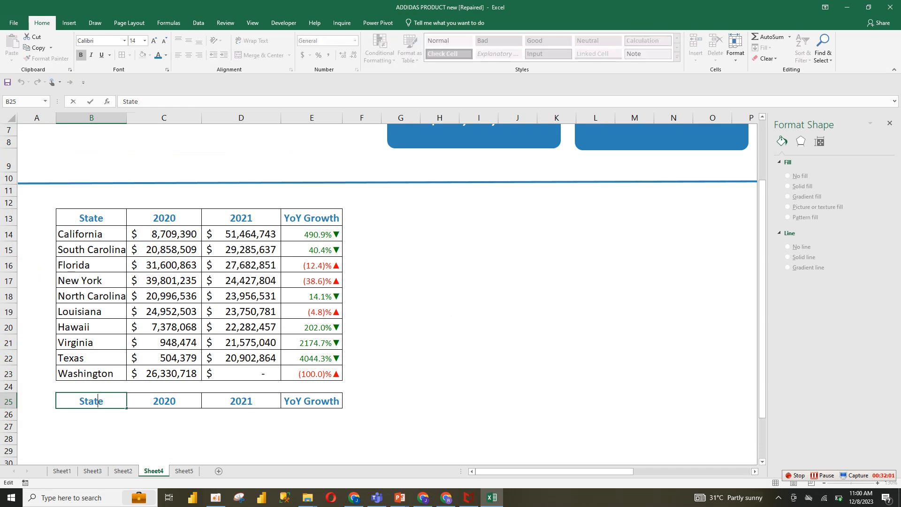
pyautogui.doubleClick(91, 402)
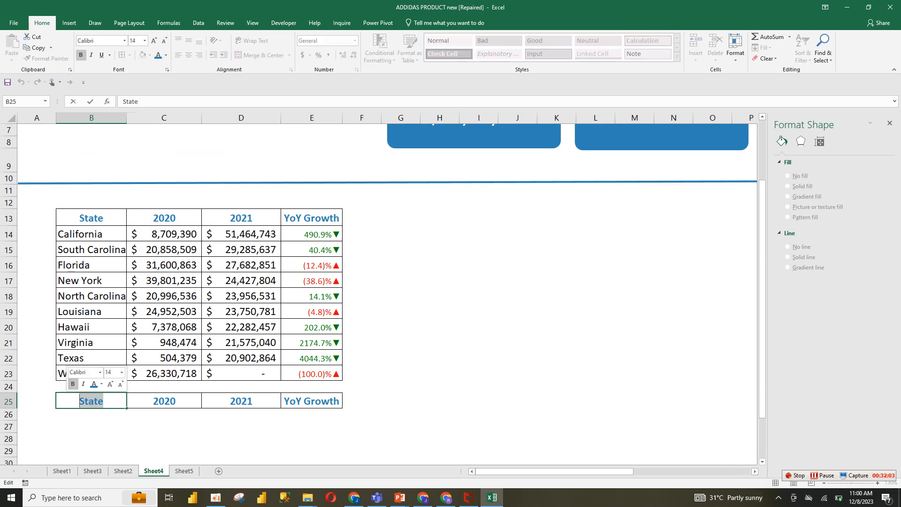
pyautogui.write('Regi')
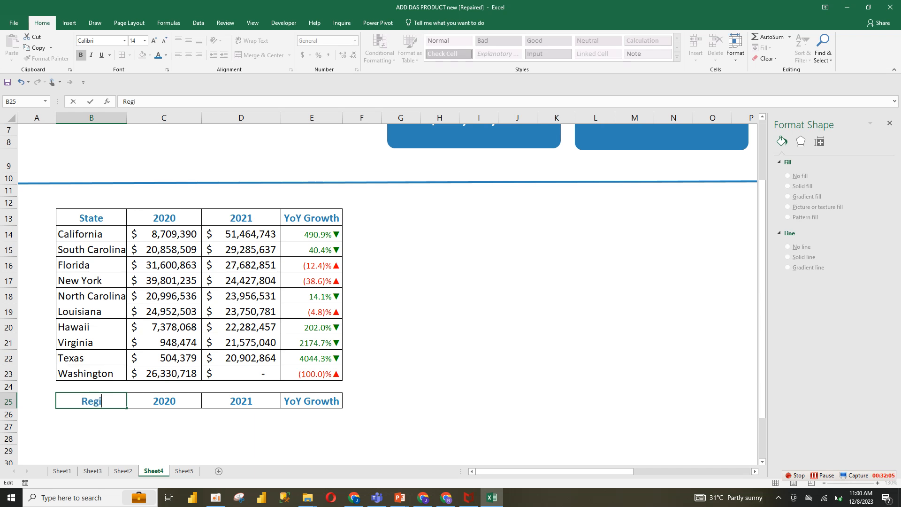
pyautogui.write('on')
pyautogui.press('Return')
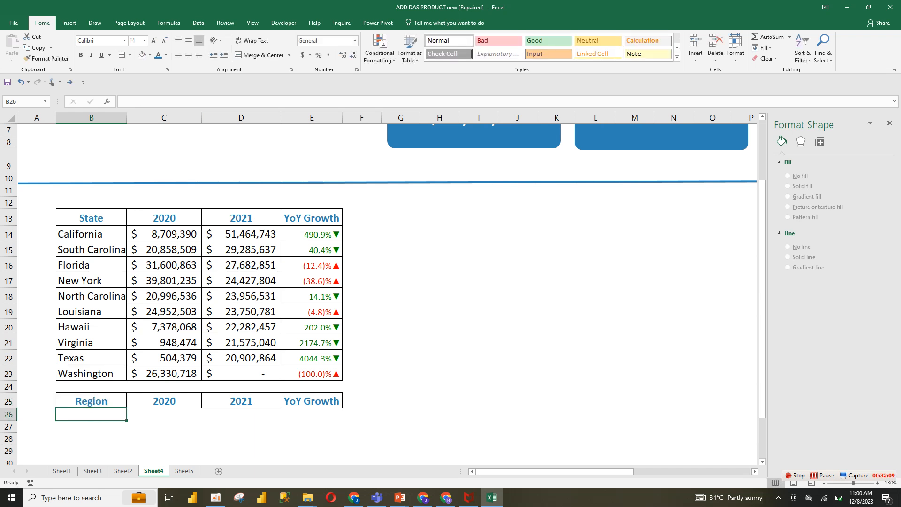
# Link B26 to the first region name in the Sheet5 region pivot table
pyautogui.write('=')
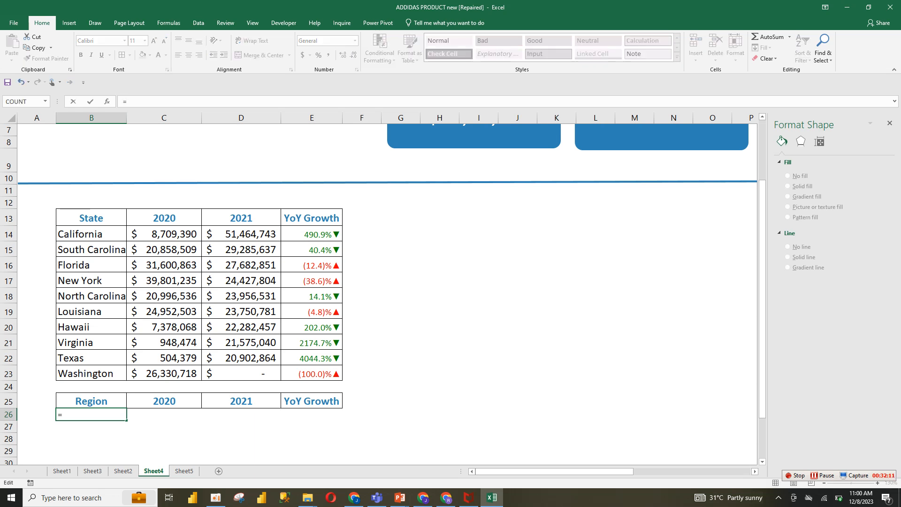
pyautogui.click(123, 471)
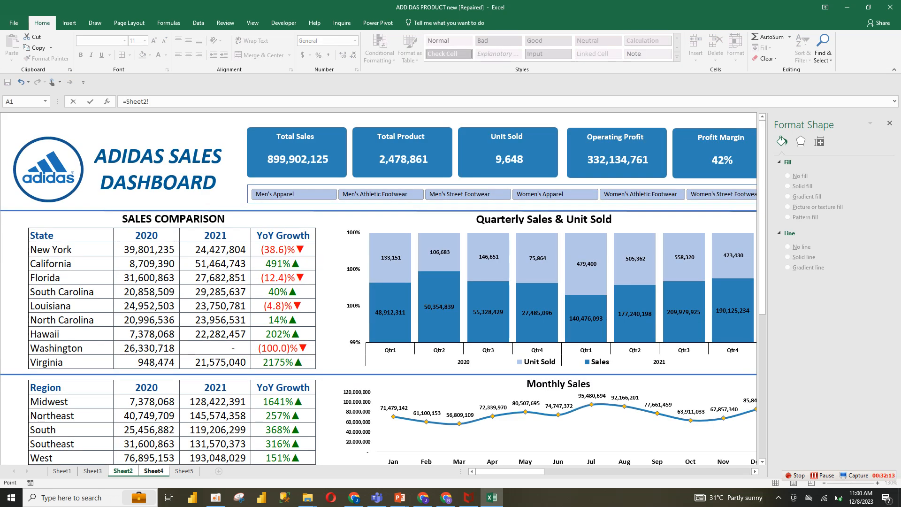
pyautogui.click(184, 471)
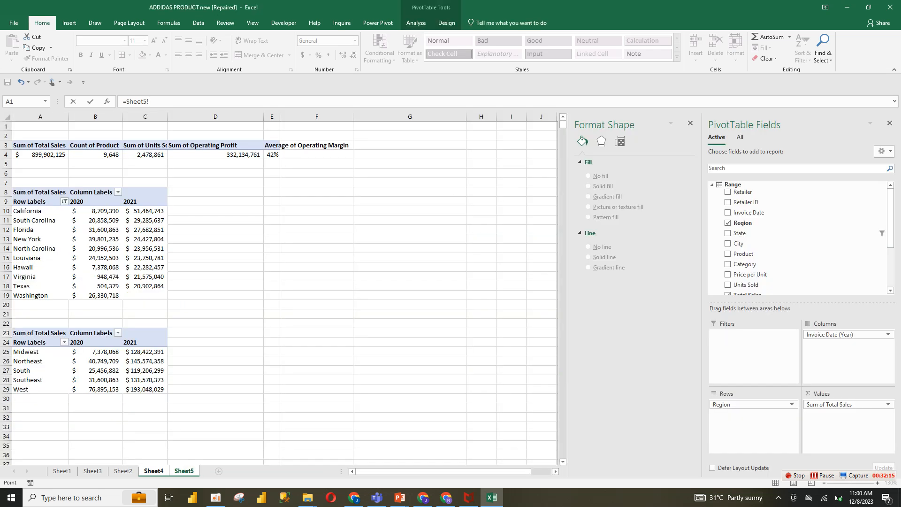
pyautogui.click(39, 352)
pyautogui.press('Return')
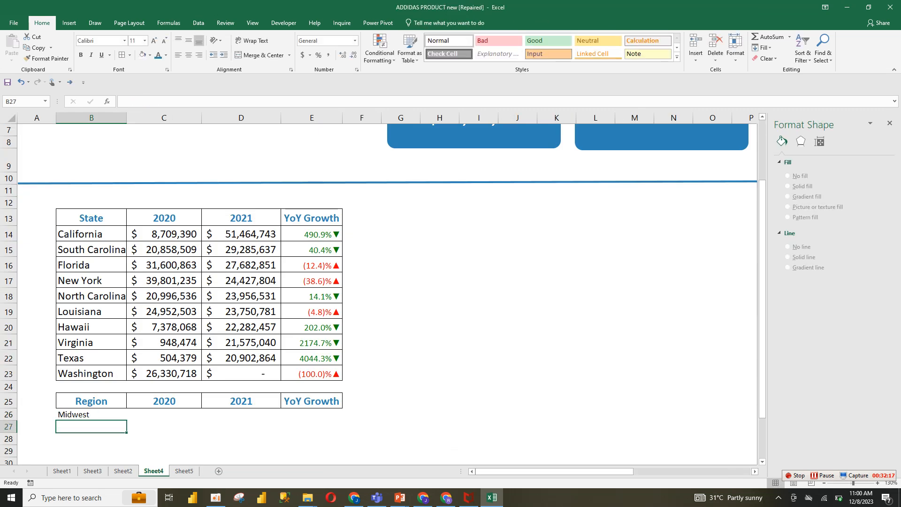
# Fill the region link down to B30 and across into the 2020 and 2021 columns of the region table
pyautogui.click(91, 414)
pyautogui.moveTo(126, 421)
pyautogui.mouseDown()
pyautogui.moveTo(127, 464)
pyautogui.moveTo(126, 421)
pyautogui.moveTo(125, 428)
pyautogui.mouseUp()
pyautogui.click(125, 428)
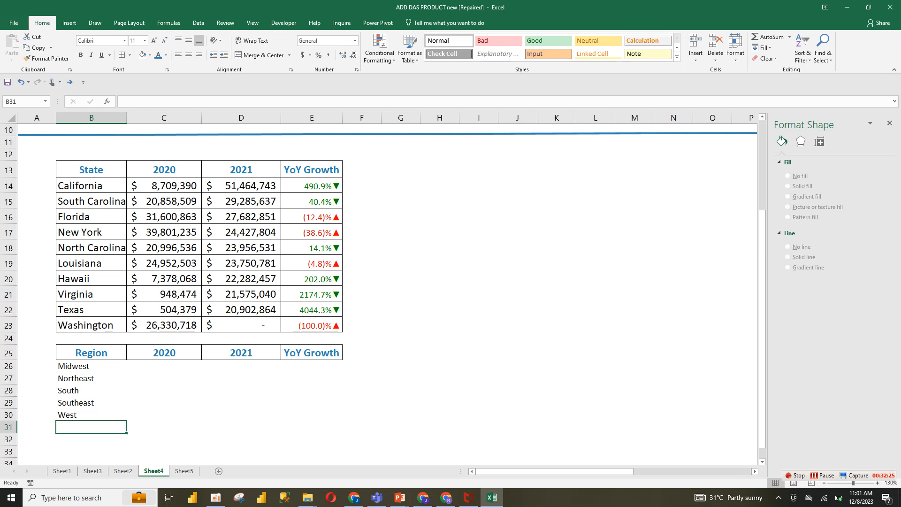
pyautogui.click(94, 378)
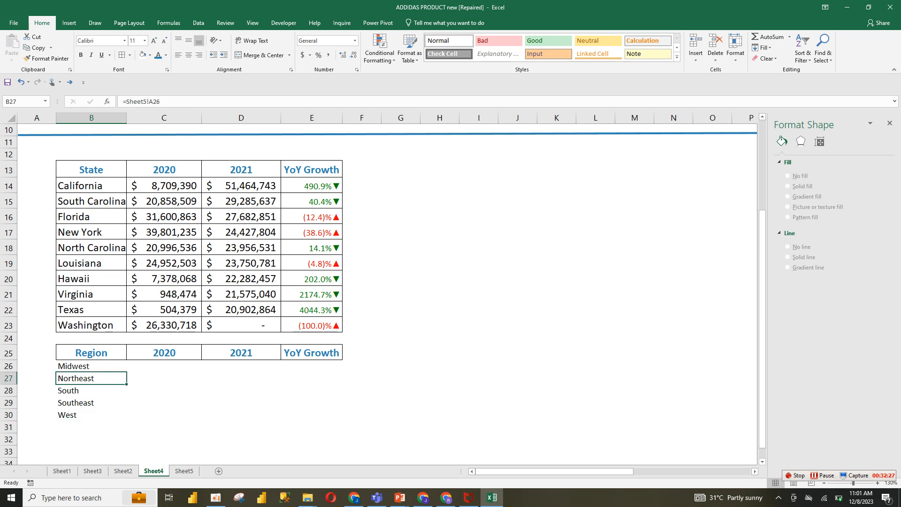
pyautogui.click(91, 367)
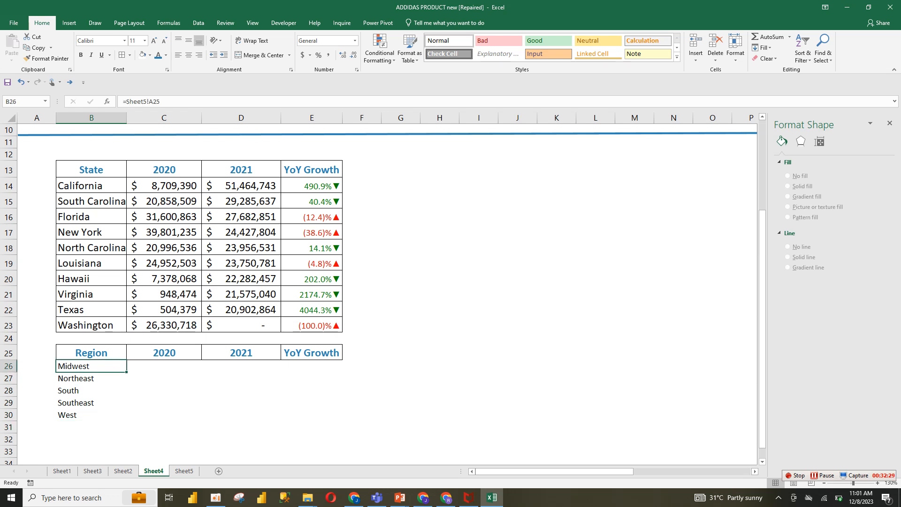
pyautogui.moveTo(127, 373); pyautogui.dragTo(282, 420)
# Enter the YoY growth formula =(D26-C26)/C26 in E26
pyautogui.click(311, 367)
pyautogui.write('=')
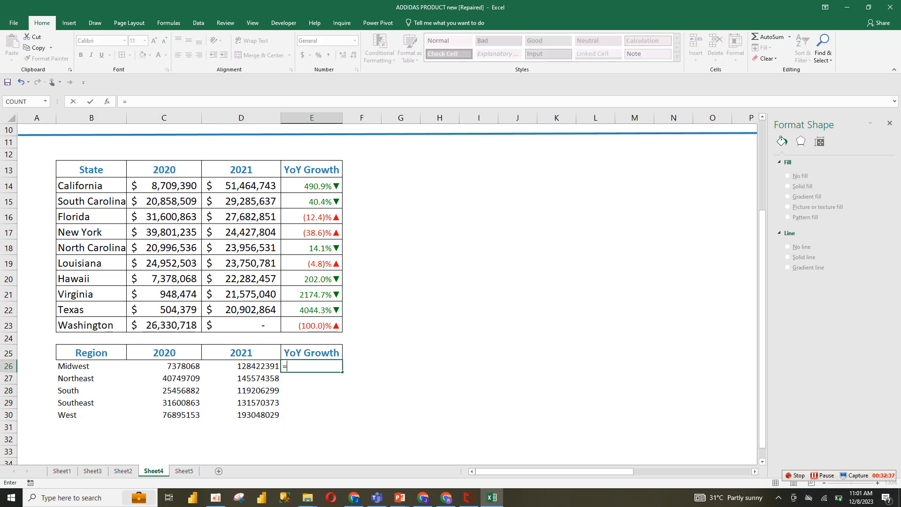
pyautogui.write('(')
pyautogui.click(241, 366)
pyautogui.write('-')
pyautogui.click(164, 366)
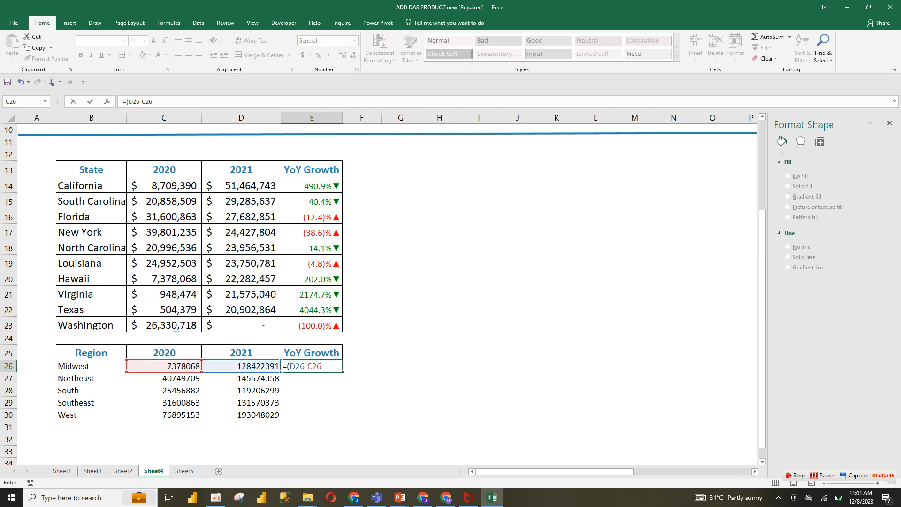
pyautogui.write(')/')
pyautogui.click(164, 366)
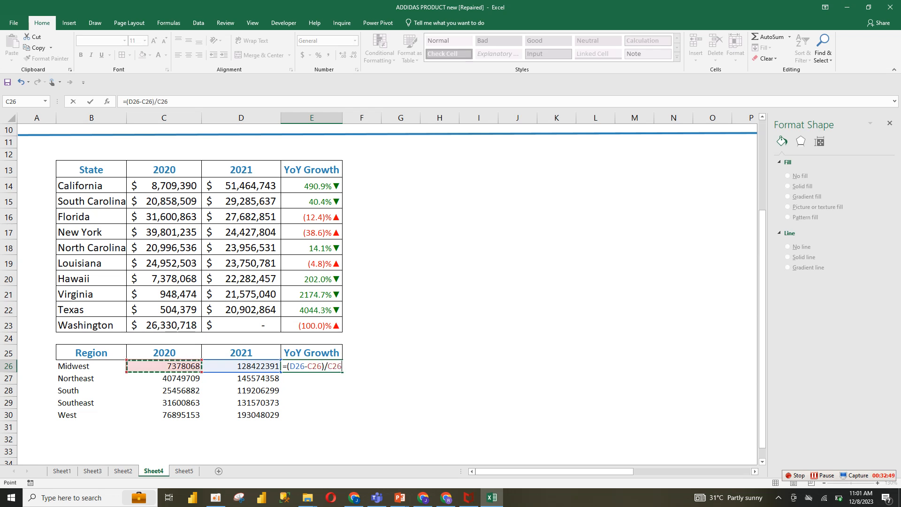
pyautogui.press('Return')
# Copy the growth formula down to E30 and format the growth column as percentages
pyautogui.click(312, 367)
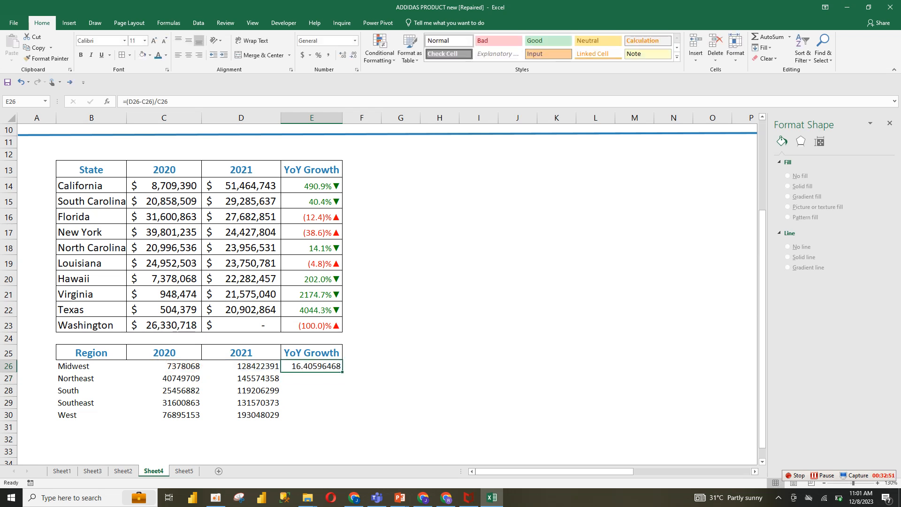
pyautogui.moveTo(342, 371); pyautogui.dragTo(342, 419)
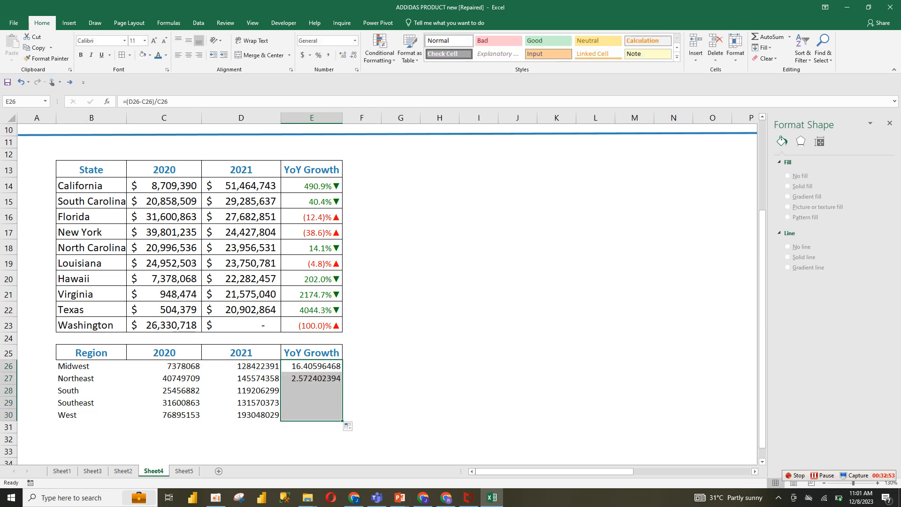
pyautogui.click(318, 55)
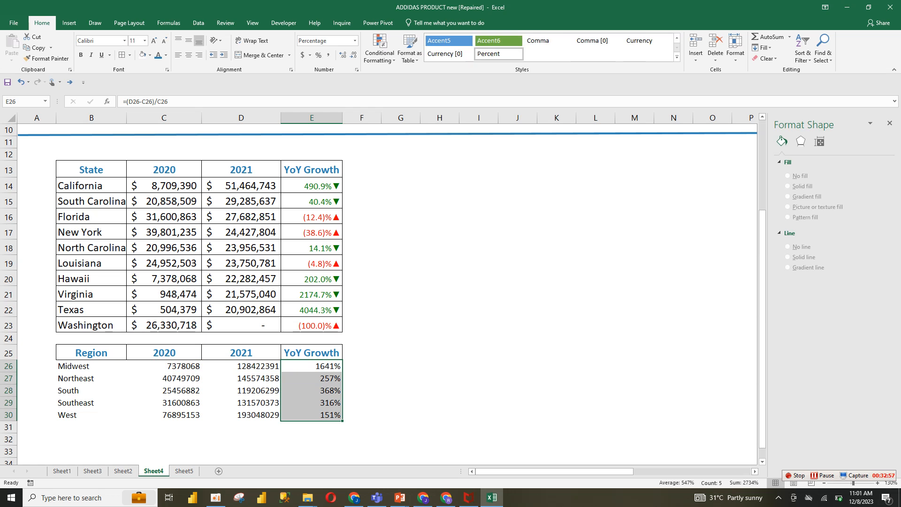
pyautogui.moveTo(91, 170); pyautogui.dragTo(311, 325)
pyautogui.moveTo(91, 170); pyautogui.dragTo(312, 263)
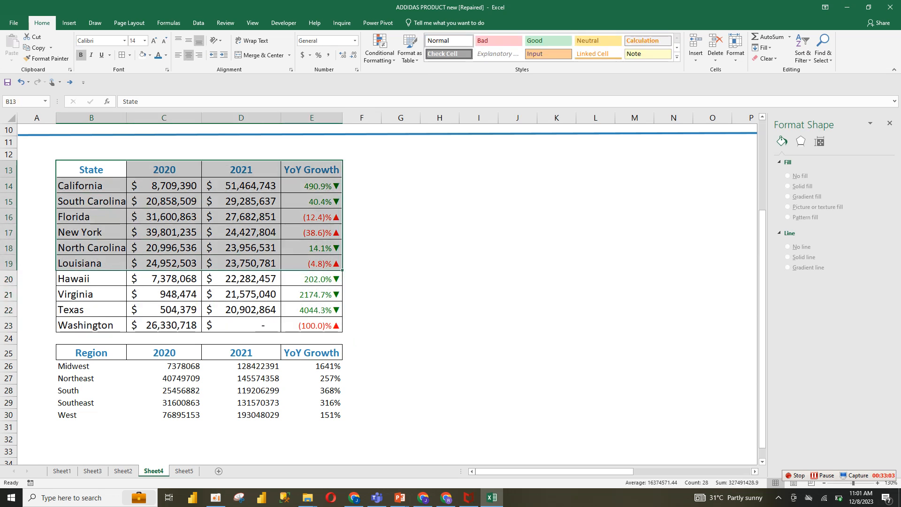
pyautogui.click(46, 58)
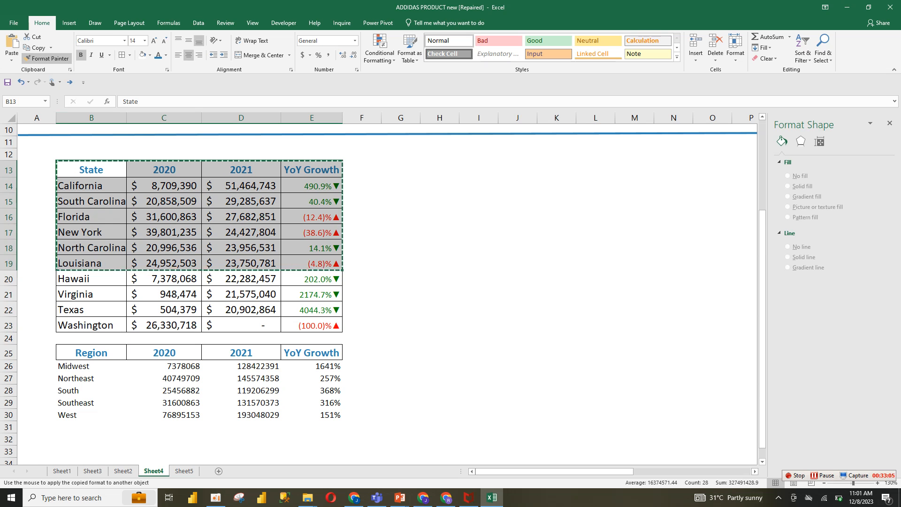
pyautogui.moveTo(91, 366)
pyautogui.mouseDown()
pyautogui.moveTo(259, 415)
pyautogui.moveTo(312, 415)
pyautogui.mouseUp()
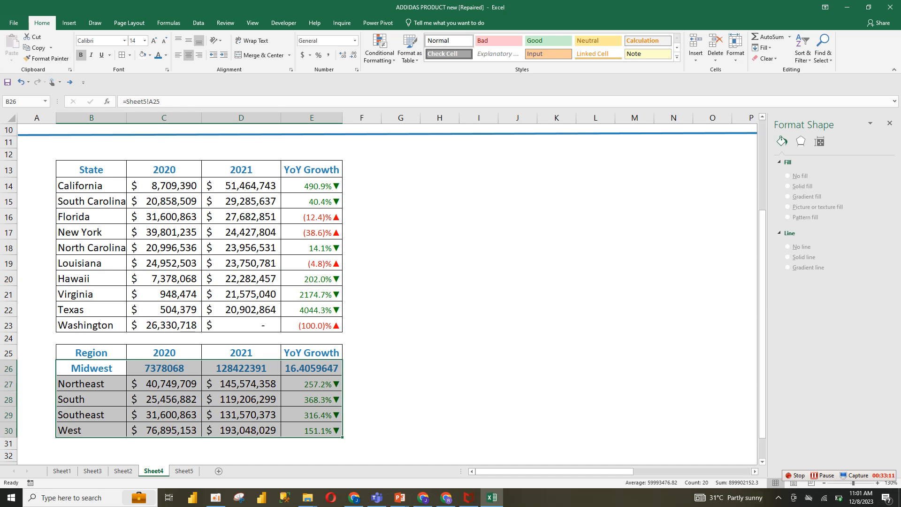
pyautogui.hotkey('ctrl', 'z')
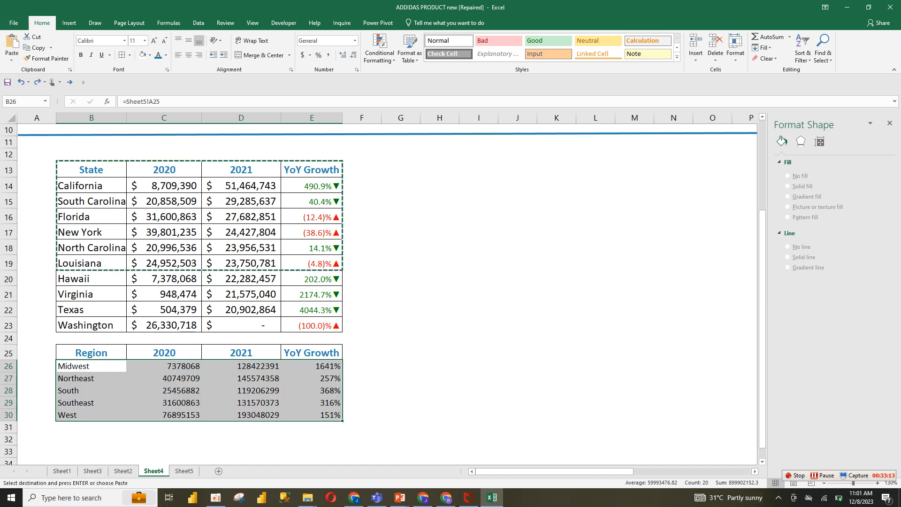
# Copy the state table's data-row formatting onto the region rows B26:E30 with Format Painter
pyautogui.moveTo(75, 185); pyautogui.dragTo(343, 270)
pyautogui.click(47, 59)
pyautogui.moveTo(70, 366); pyautogui.dragTo(331, 416)
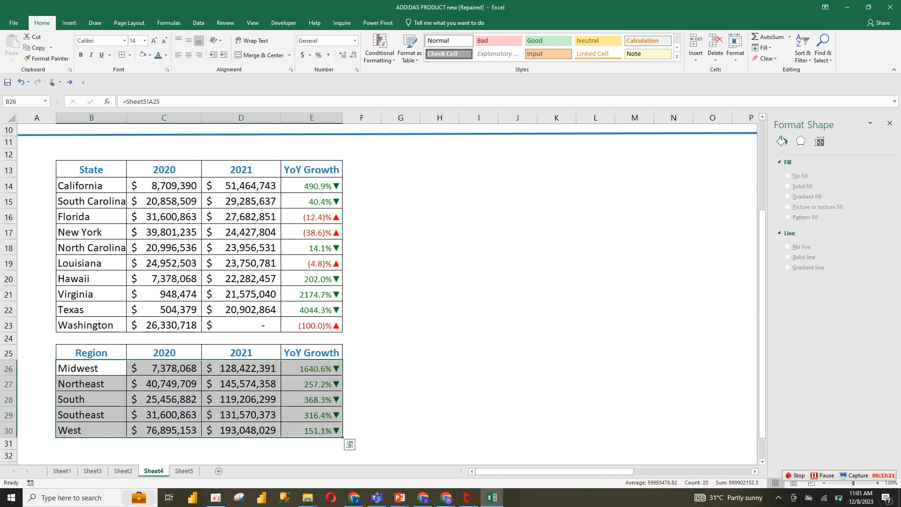
# Duplicate the blue divider line and place the copy between the two tables at row 24
pyautogui.click(400, 399)
pyautogui.moveTo(762, 313); pyautogui.dragTo(763, 271)
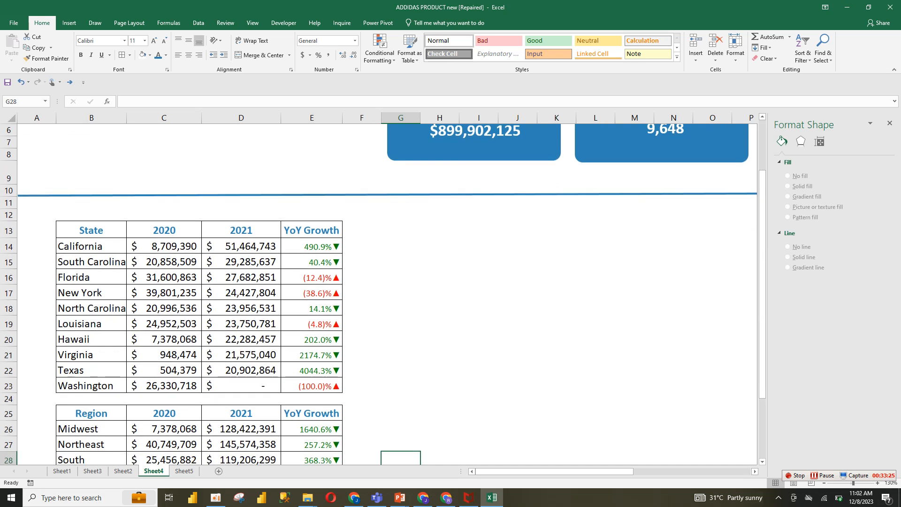
pyautogui.click(479, 194)
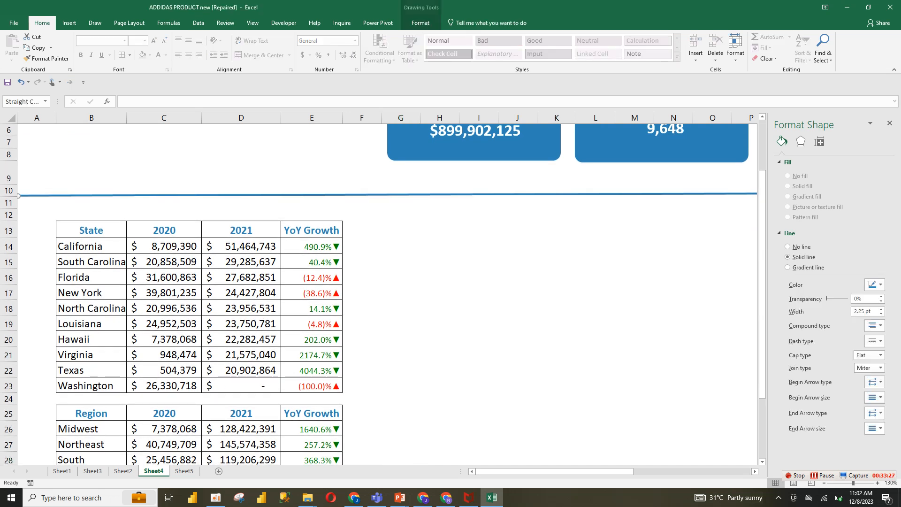
pyautogui.hotkey('ctrl', 'c')
pyautogui.hotkey('ctrl', 'v')
pyautogui.moveTo(479, 195); pyautogui.dragTo(479, 397)
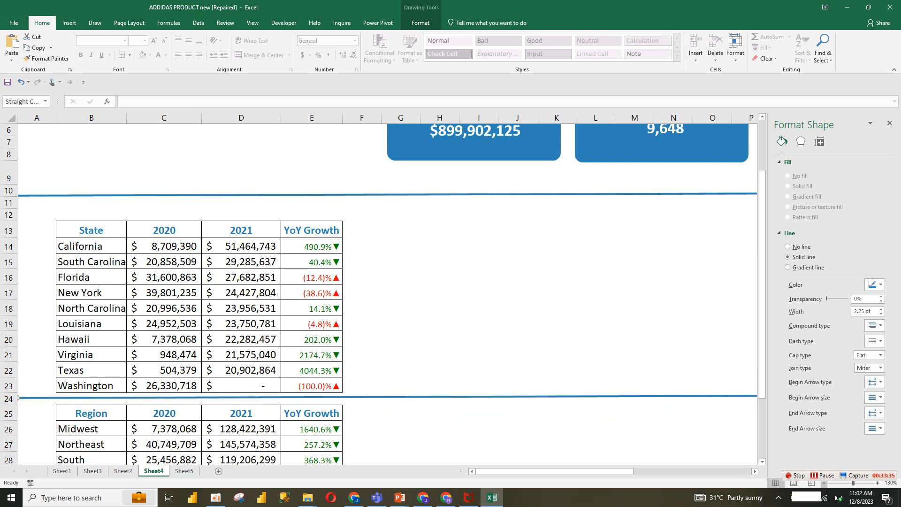
# Review the whole Sheet4 layout with the KPI cards and both sales tables
pyautogui.click(824, 483)
pyautogui.click(824, 484)
pyautogui.click(825, 483)
pyautogui.click(824, 483)
pyautogui.click(825, 483)
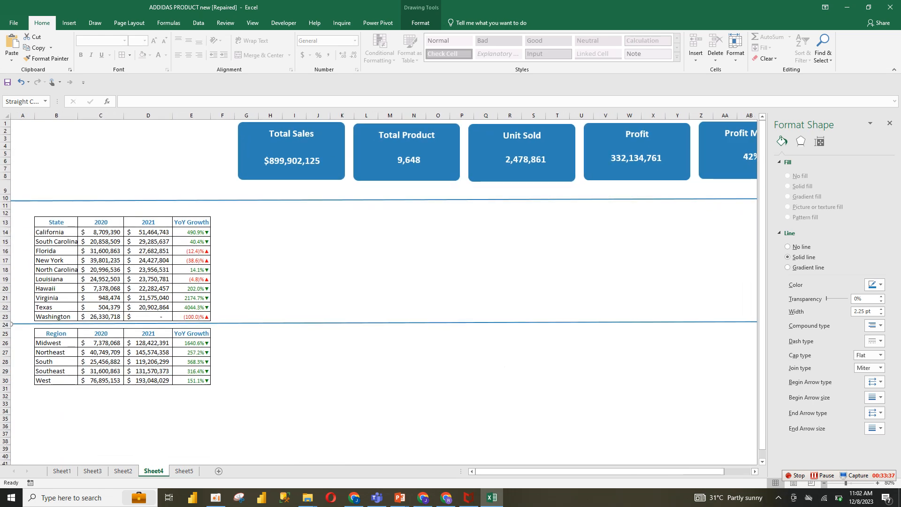
pyautogui.click(824, 483)
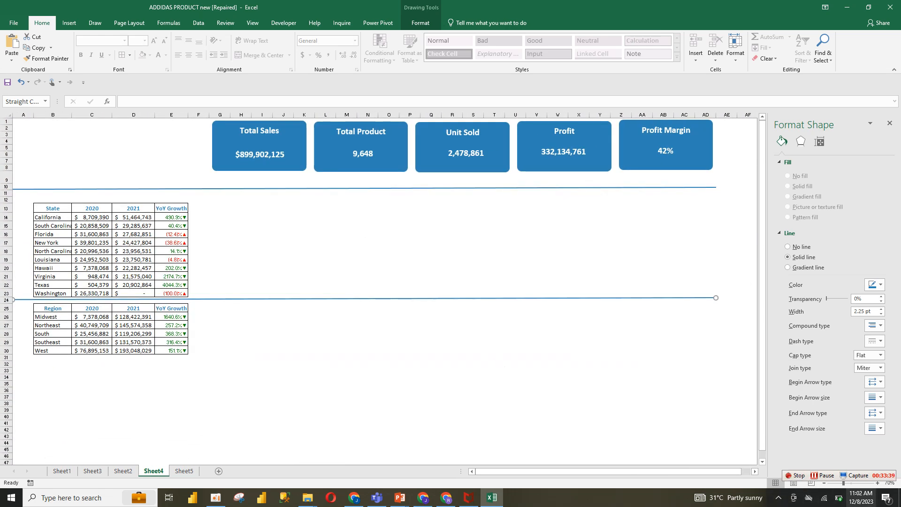
pyautogui.click(878, 483)
pyautogui.click(878, 483)
pyautogui.click(496, 417)
# Copy the region pivot table on Sheet5 and paste it at G8
pyautogui.click(184, 471)
pyautogui.click(123, 471)
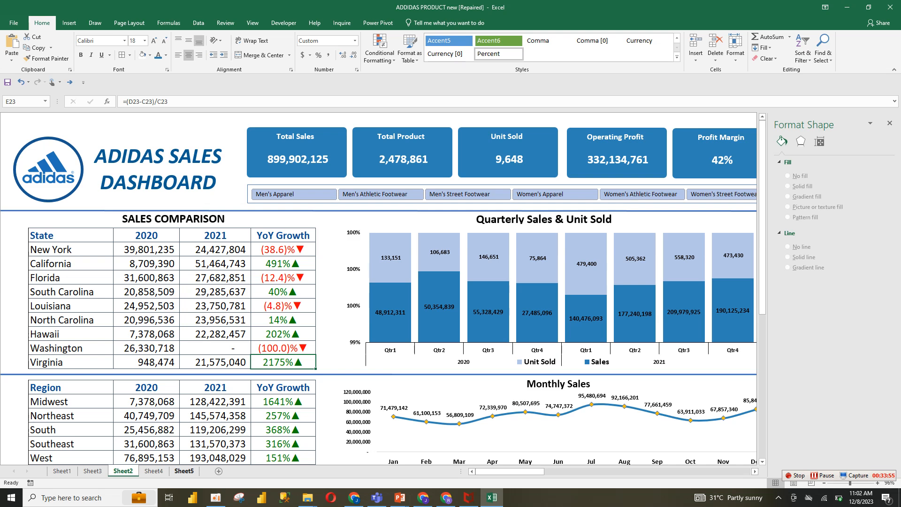
pyautogui.click(184, 471)
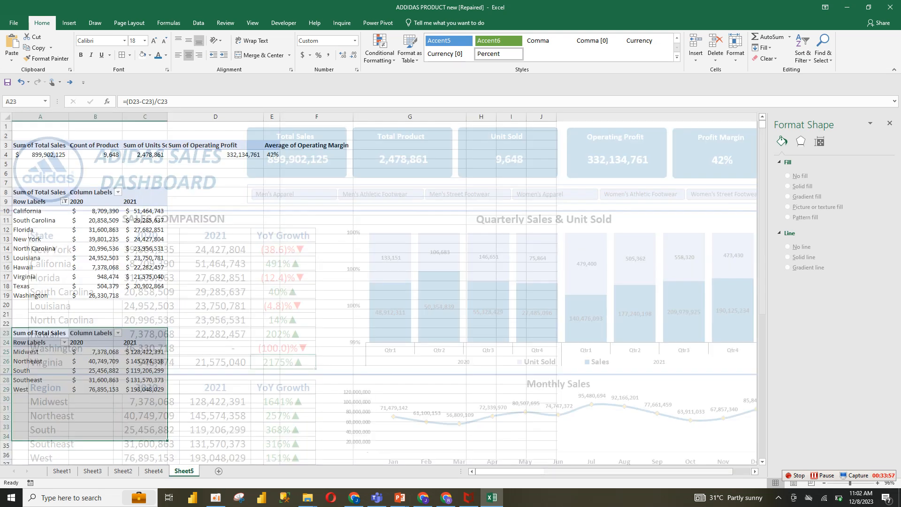
pyautogui.moveTo(40, 333); pyautogui.dragTo(145, 390)
pyautogui.hotkey('ctrl', 'c')
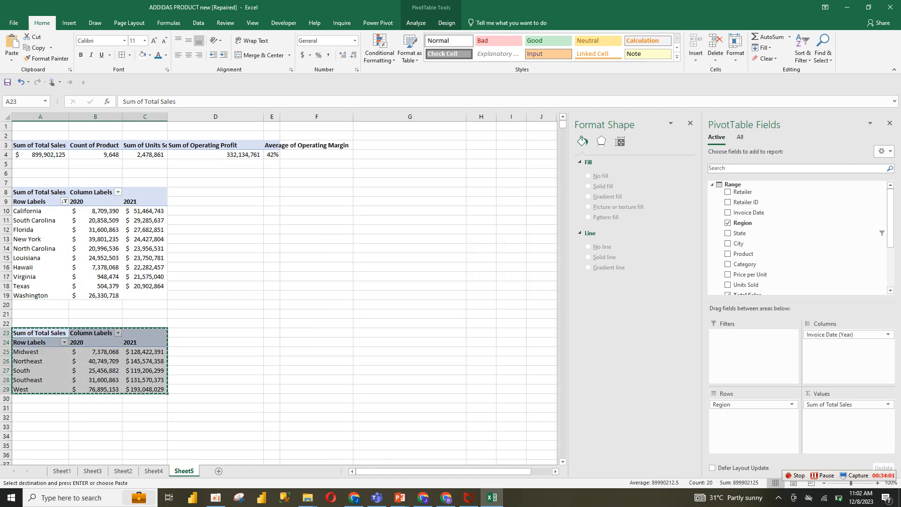
pyautogui.click(410, 192)
pyautogui.hotkey('ctrl', 'v')
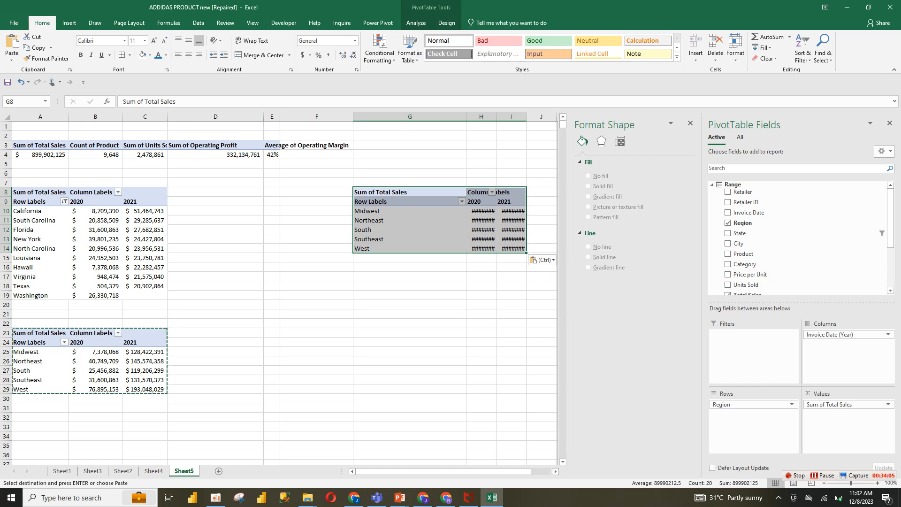
# Remove Region from the copied pivot table and move Invoice Date (Year) from columns to rows
pyautogui.moveTo(749, 405); pyautogui.dragTo(749, 224)
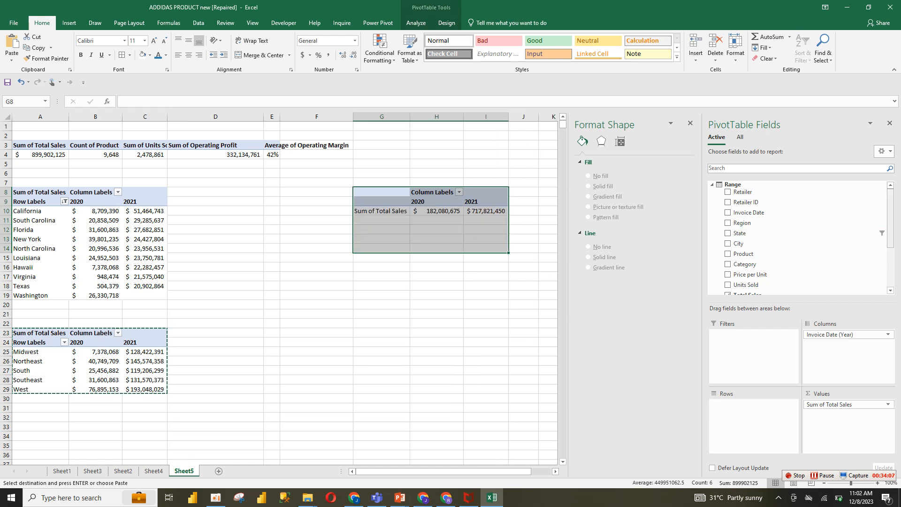
pyautogui.scroll(-3, 798, 238)
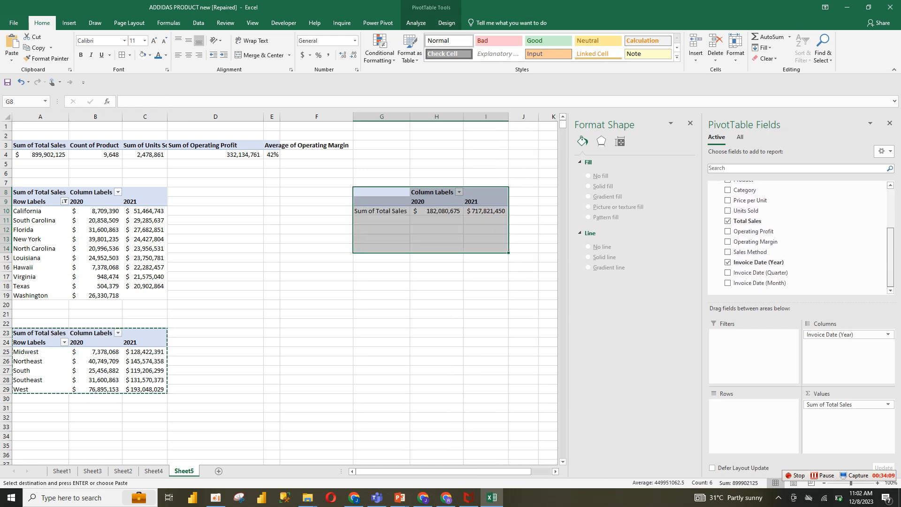
pyautogui.scroll(3, 798, 216)
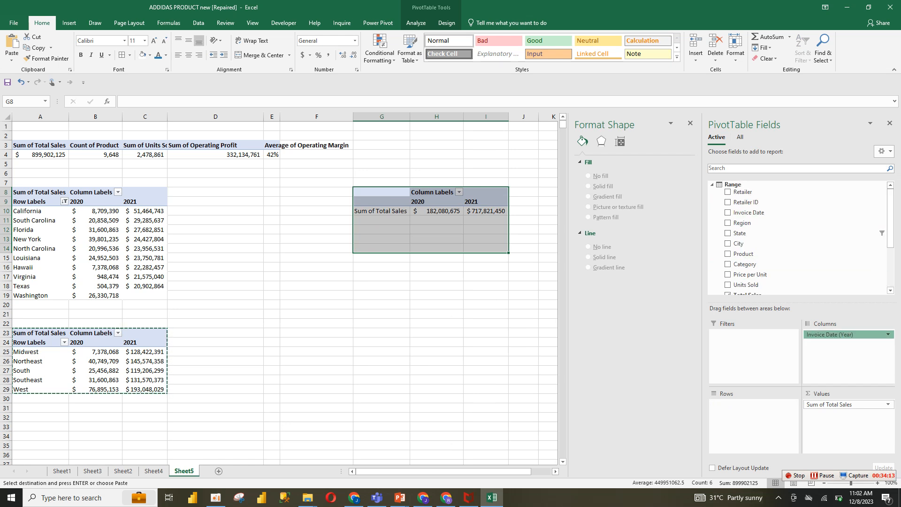
pyautogui.moveTo(849, 334); pyautogui.dragTo(753, 404)
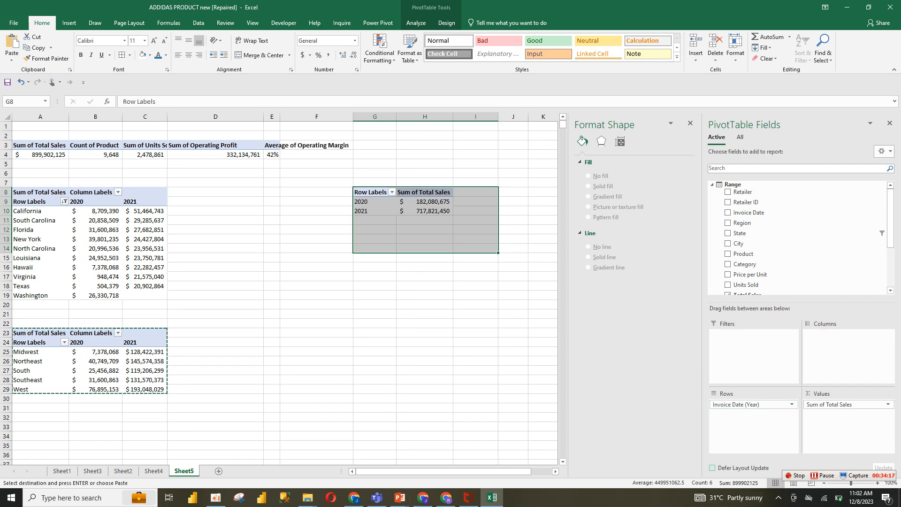
# Add Units Sold as a second value field in the copied pivot table
pyautogui.click(154, 471)
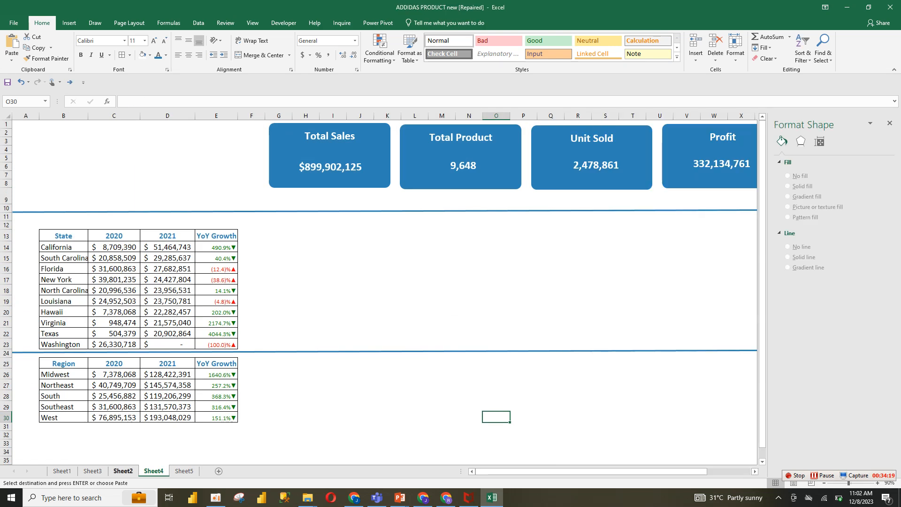
pyautogui.click(123, 471)
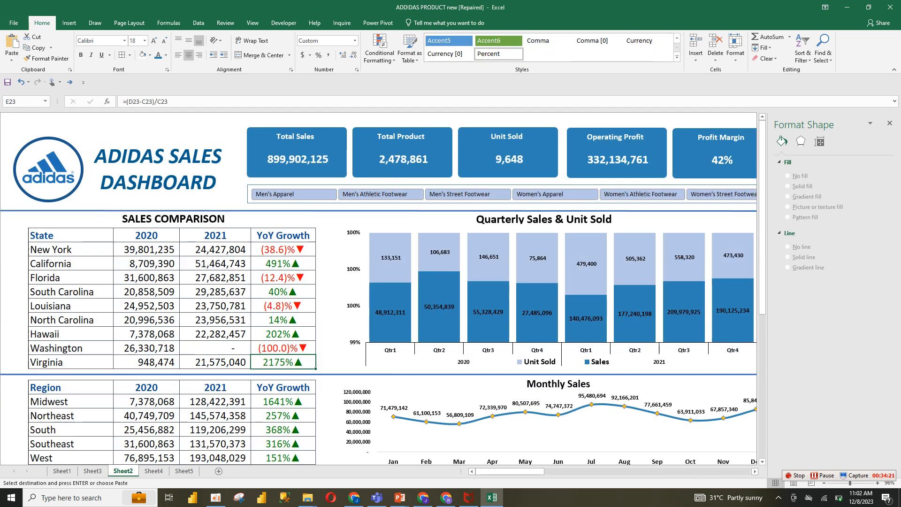
pyautogui.click(154, 472)
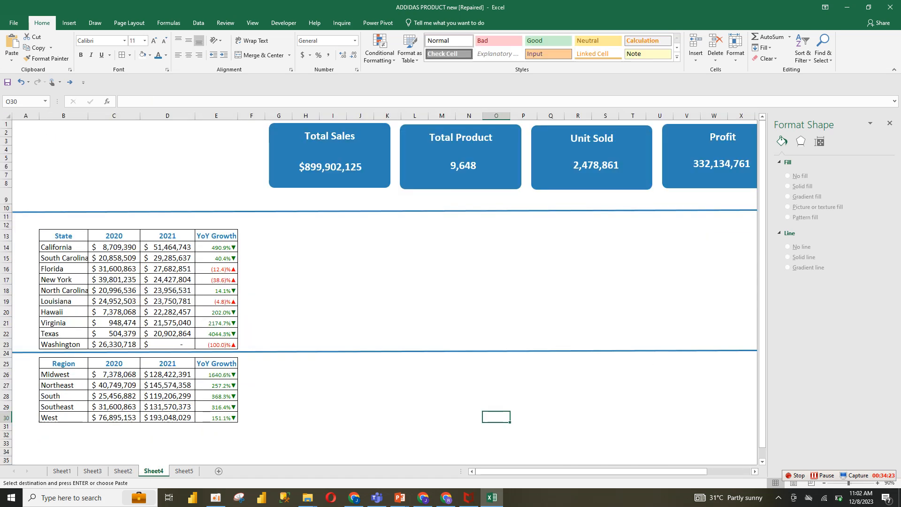
pyautogui.click(184, 471)
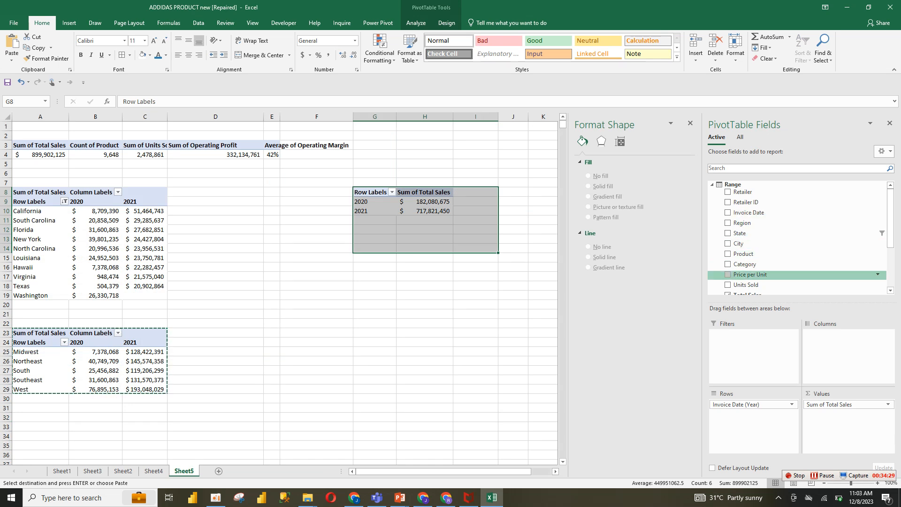
pyautogui.moveTo(746, 285); pyautogui.dragTo(845, 416)
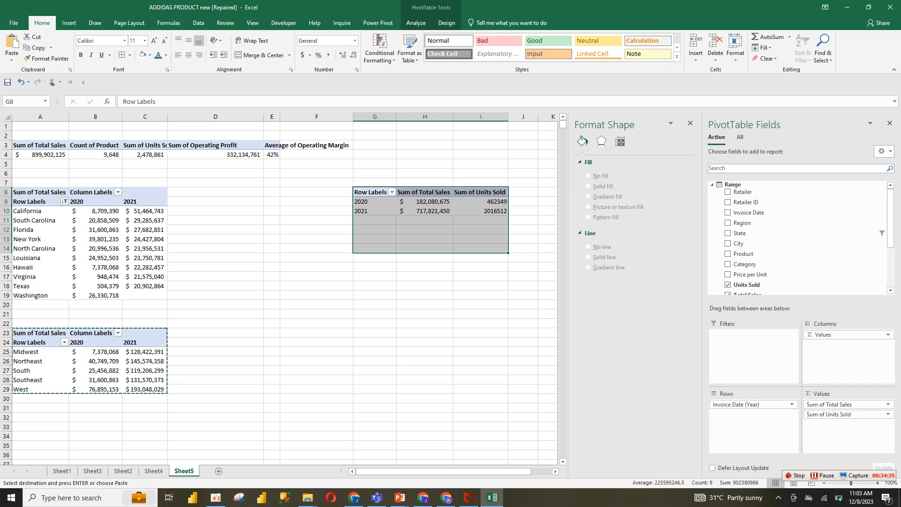
# Add Invoice Date to the pivot rows, then remove the Month and Date levels, keeping Year and Quarter
pyautogui.moveTo(752, 404); pyautogui.dragTo(751, 263)
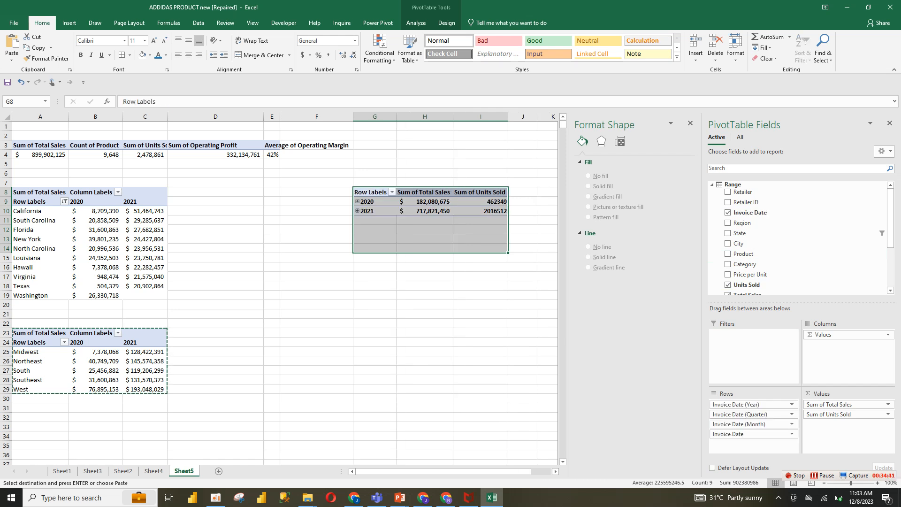
pyautogui.click(752, 434)
pyautogui.click(737, 411)
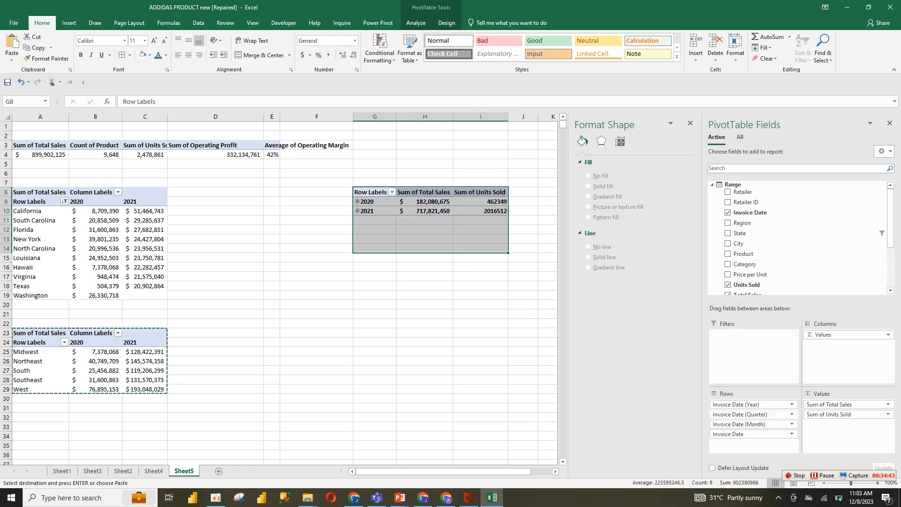
pyautogui.click(751, 424)
pyautogui.click(737, 402)
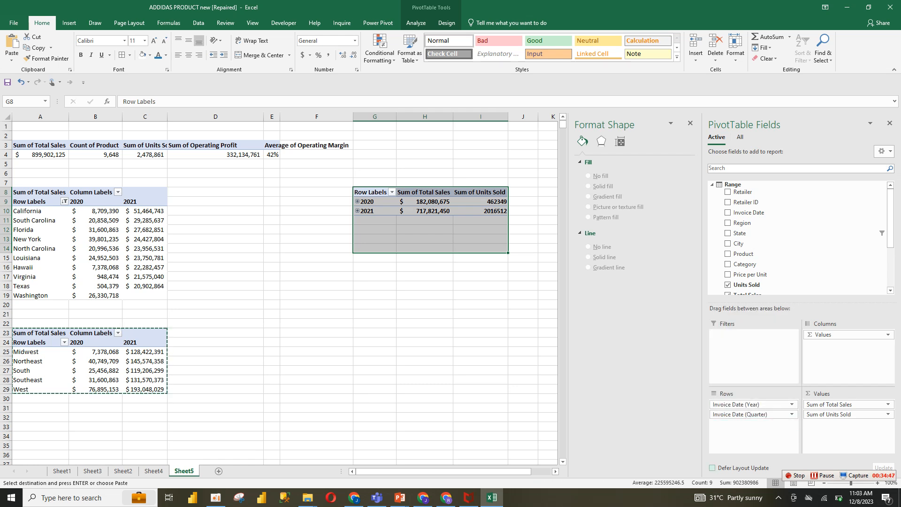
pyautogui.click(751, 404)
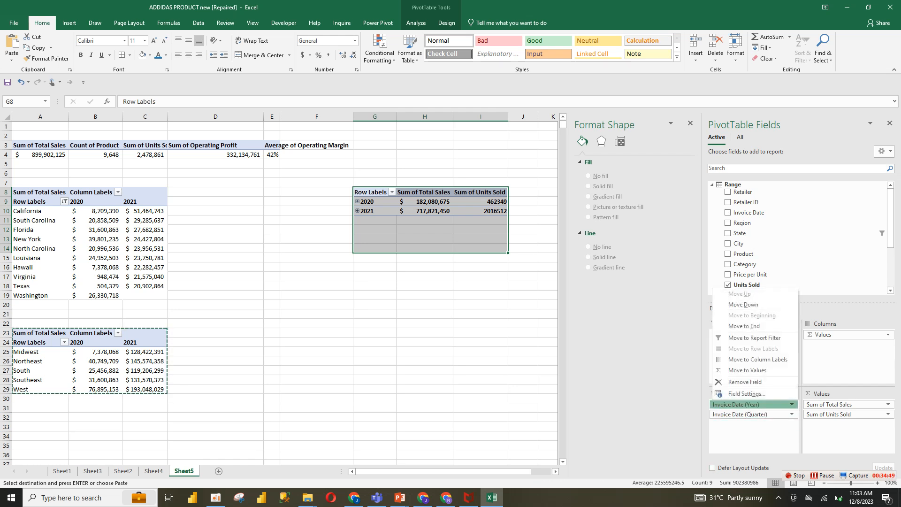
# Expand the 2020 and 2021 years in the copied pivot table to show their quarters
pyautogui.click(356, 201)
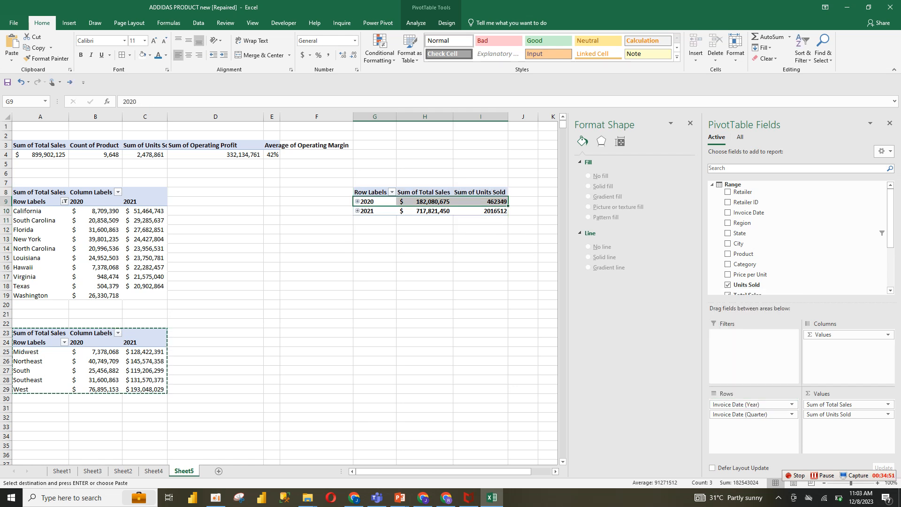
pyautogui.click(357, 201)
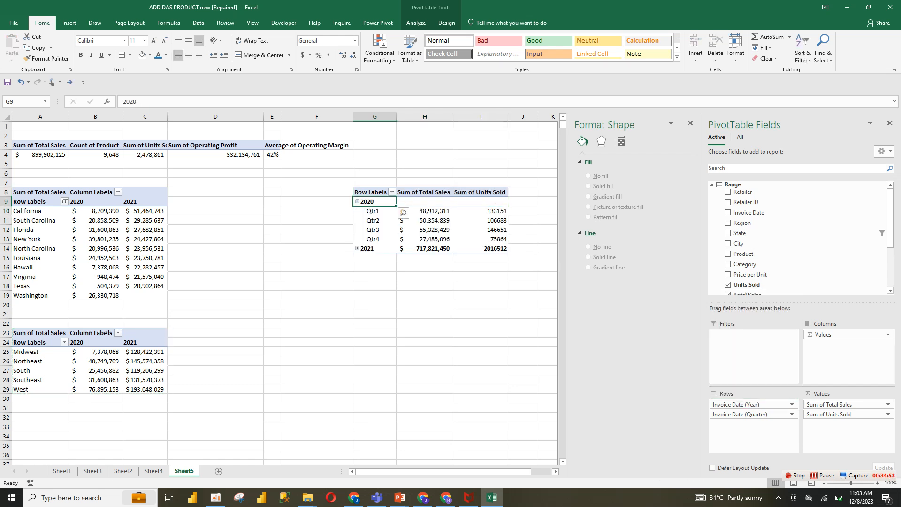
pyautogui.click(357, 248)
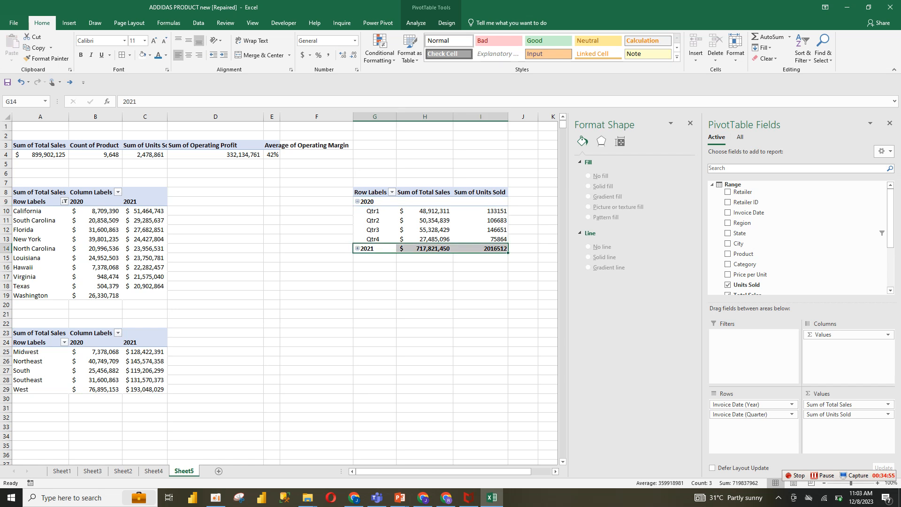
pyautogui.click(358, 248)
pyautogui.click(481, 342)
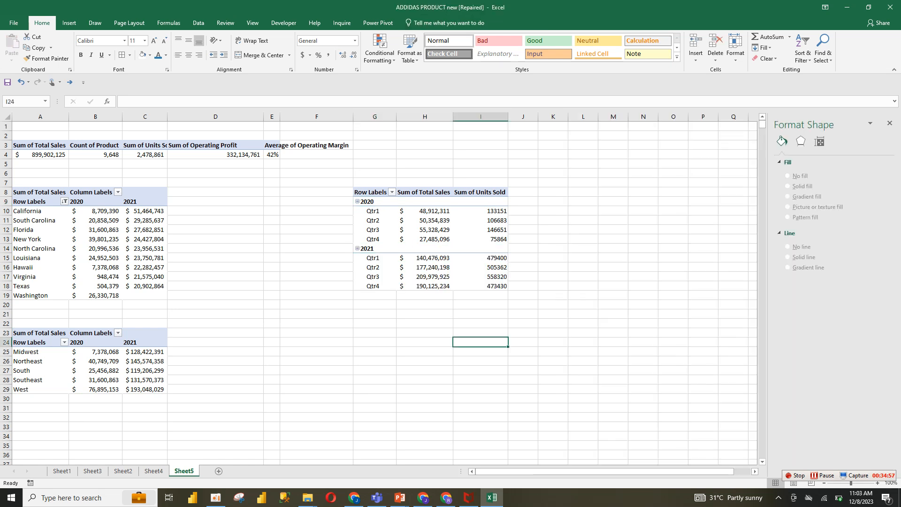
# Insert a 100% stacked column pivot chart from the quarterly pivot table
pyautogui.click(523, 314)
pyautogui.moveTo(371, 201); pyautogui.dragTo(488, 295)
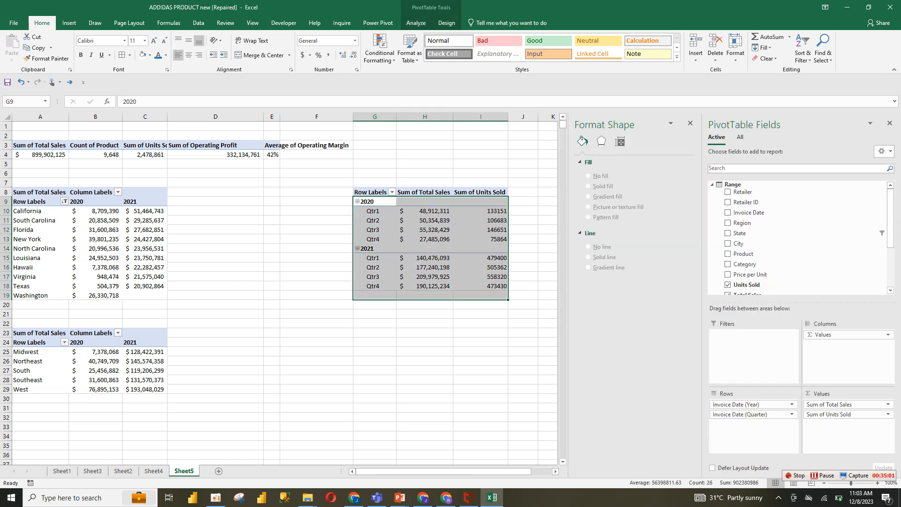
pyautogui.click(425, 230)
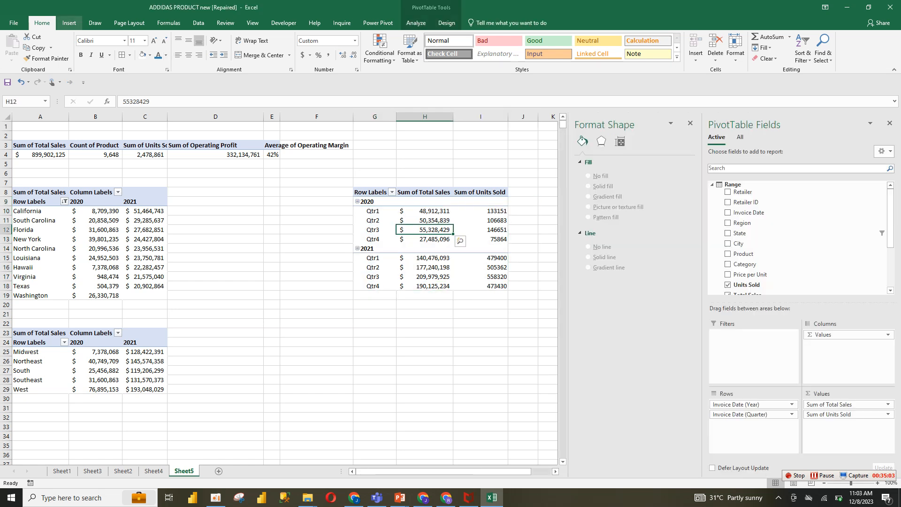
pyautogui.click(69, 22)
pyautogui.click(401, 37)
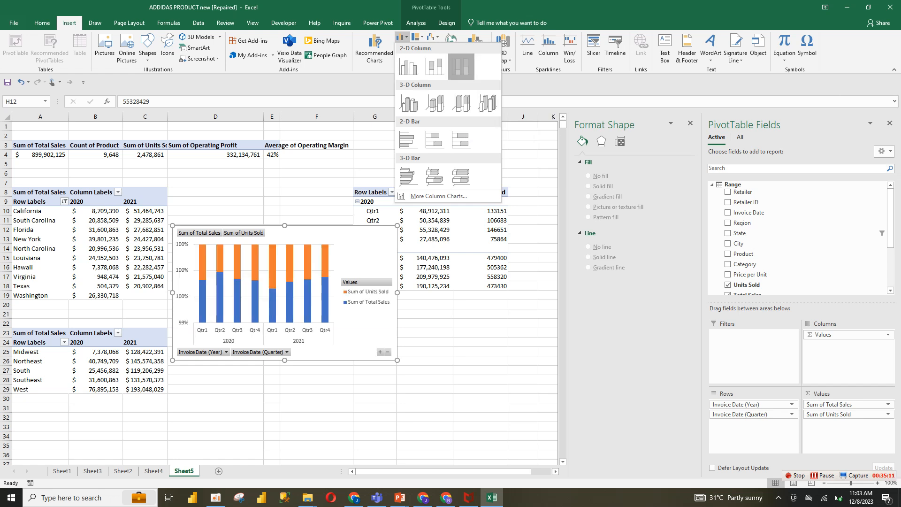
pyautogui.click(461, 66)
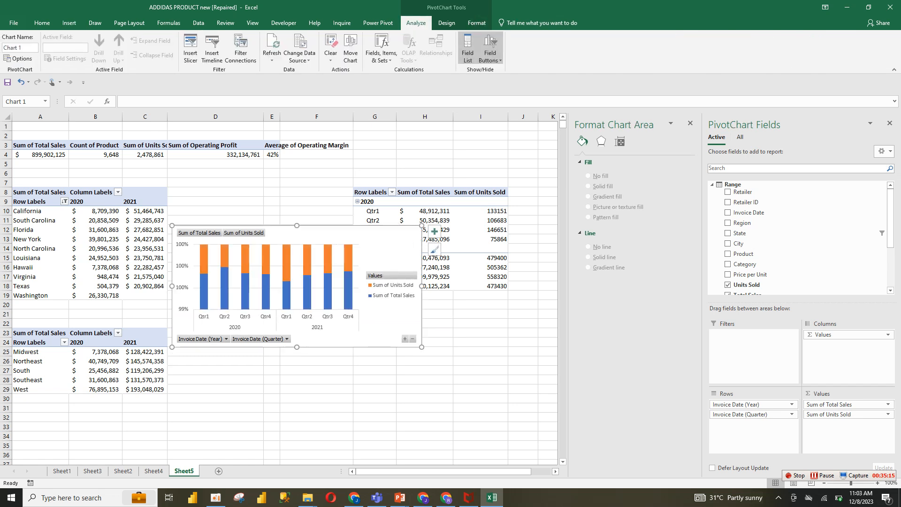
# Hide all field buttons on the pivot chart
pyautogui.click(287, 339)
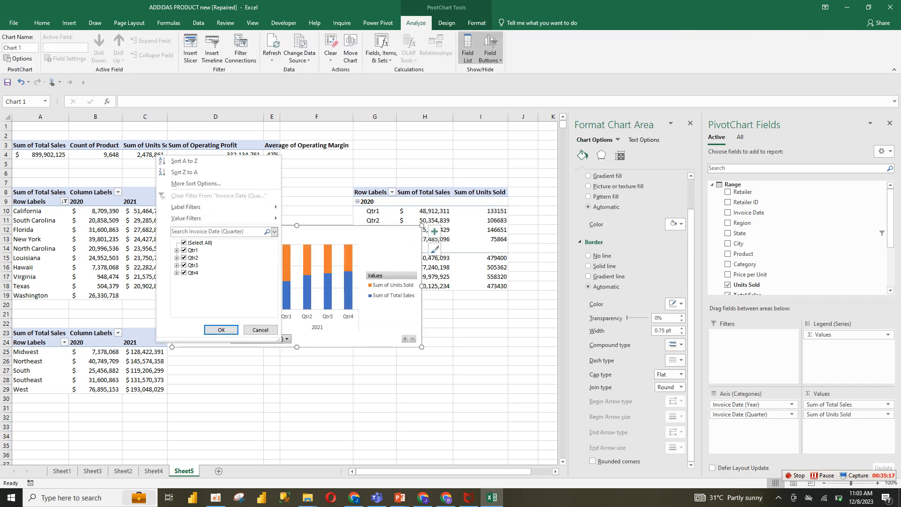
pyautogui.click(261, 330)
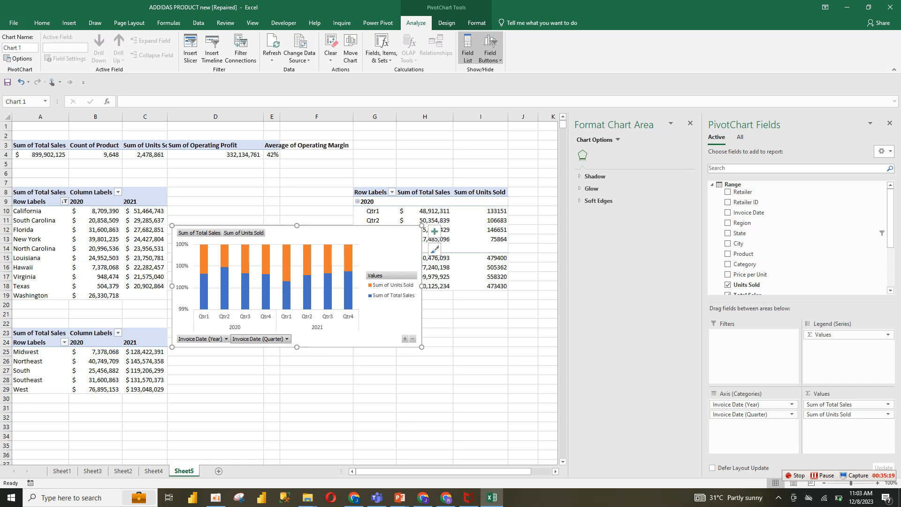
pyautogui.rightClick(266, 340)
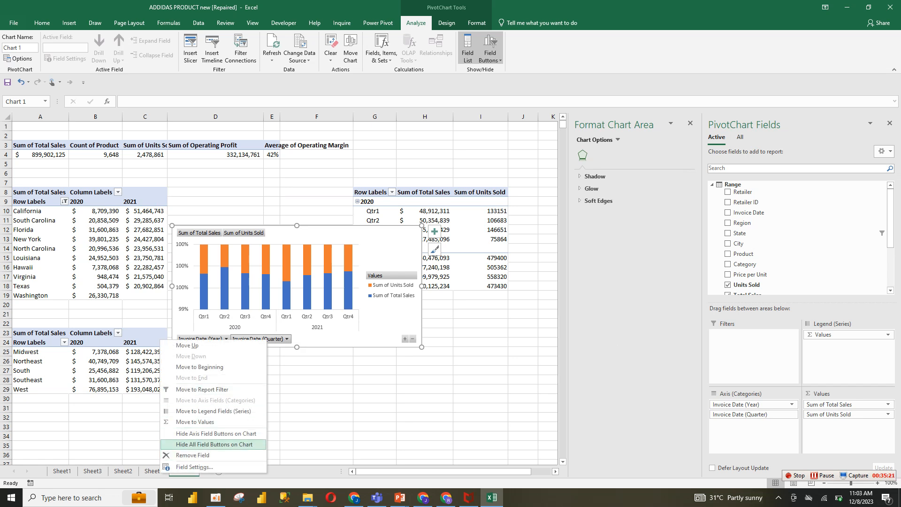
pyautogui.click(214, 444)
# Delete the chart's vertical axis
pyautogui.click(392, 286)
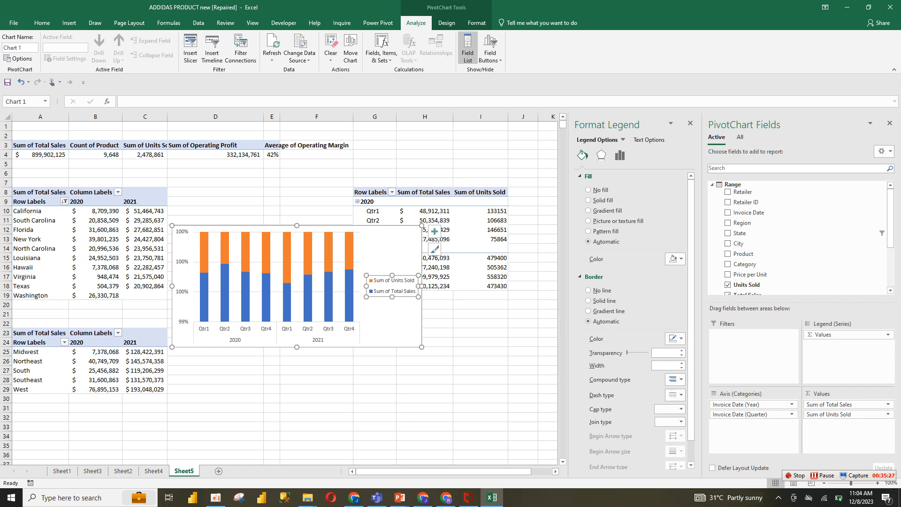
pyautogui.click(182, 292)
pyautogui.press('Delete')
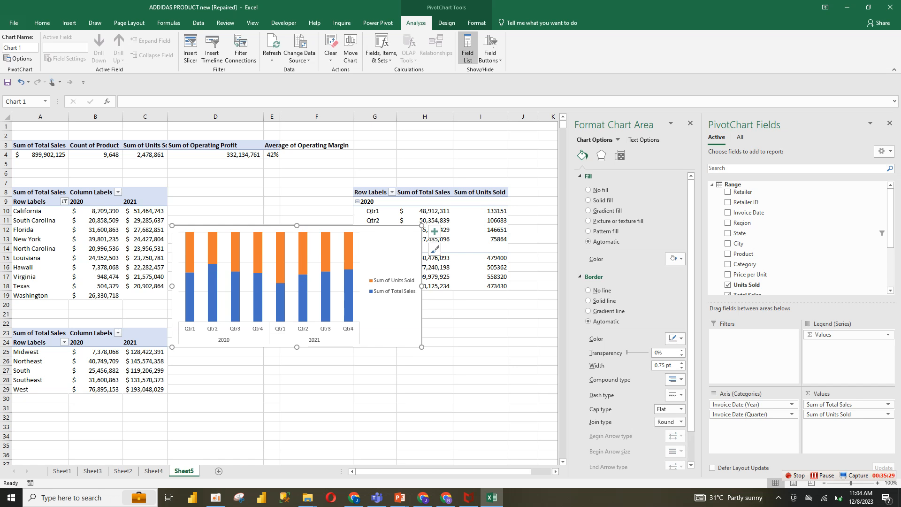
# Move the legend slightly leftwards inside the chart
pyautogui.click(395, 292)
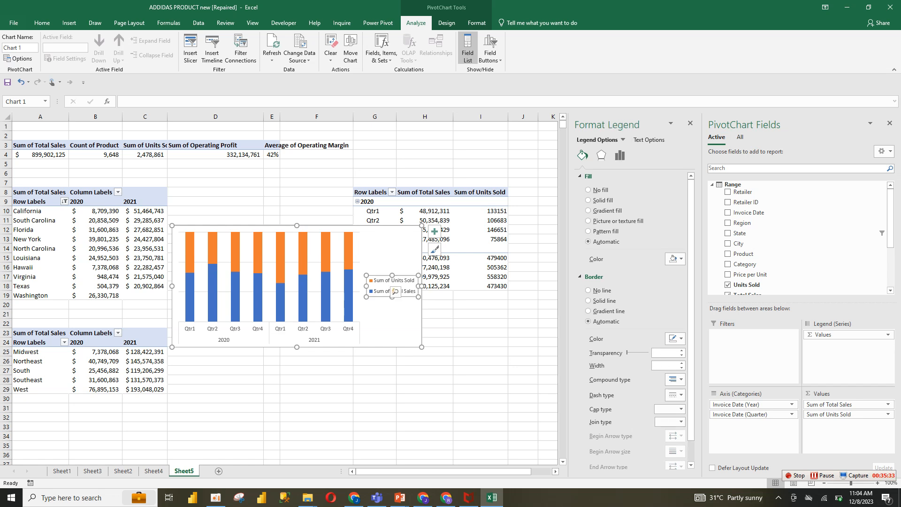
pyautogui.moveTo(395, 292); pyautogui.dragTo(365, 291)
pyautogui.click(371, 192)
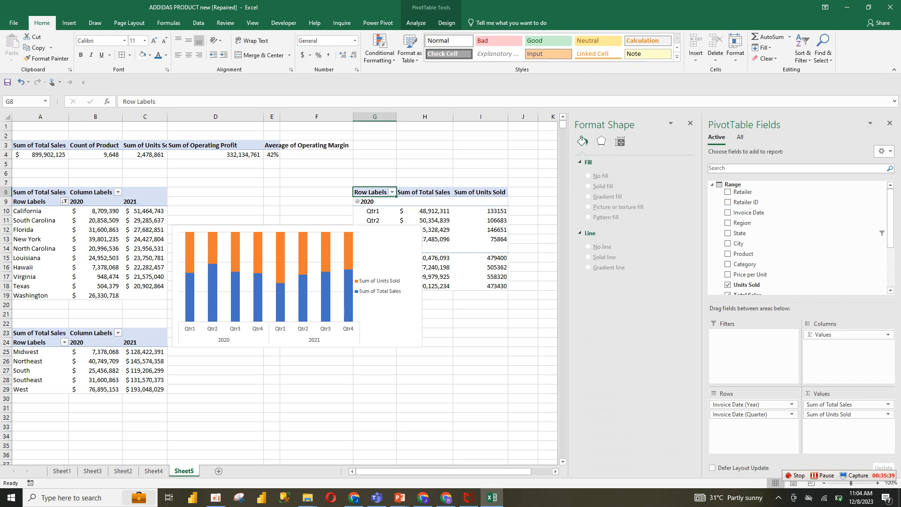
# Rename the Sum of Total Sales column header to Total Sales
pyautogui.click(425, 189)
pyautogui.click(425, 193)
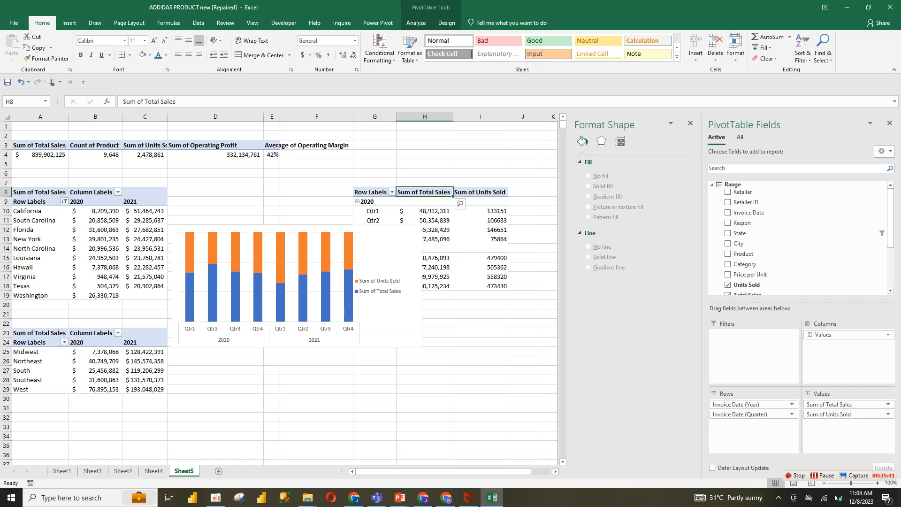
pyautogui.moveTo(145, 101); pyautogui.dragTo(123, 101)
pyautogui.press('BackSpace')
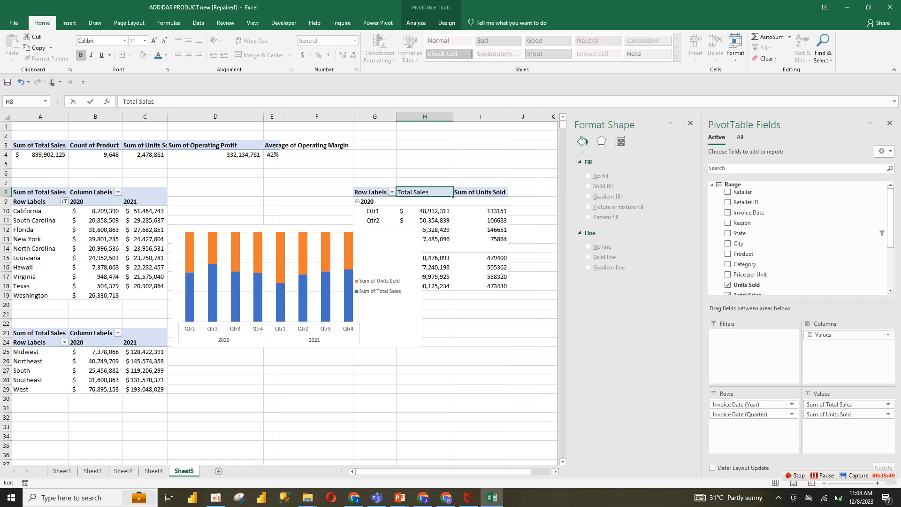
pyautogui.click(216, 202)
# Rename the Sum of Units Sold column header to Units Sold
pyautogui.click(480, 189)
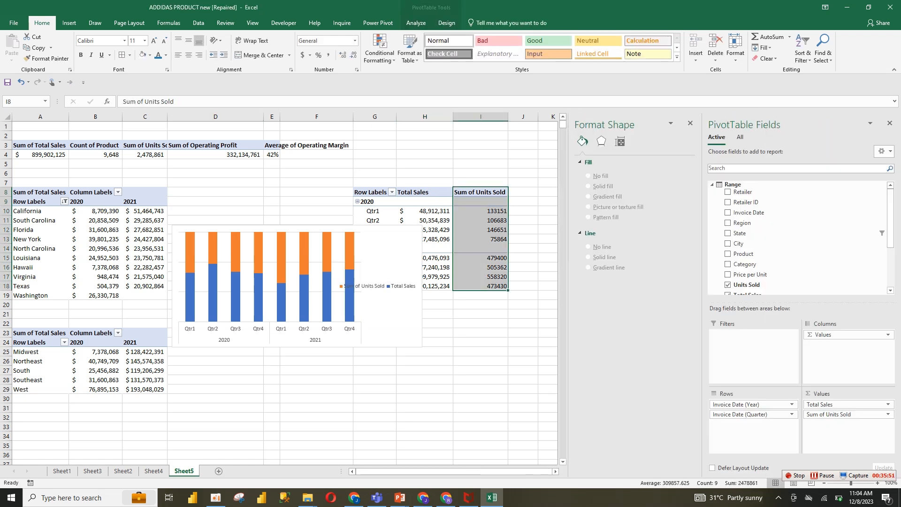
pyautogui.click(481, 192)
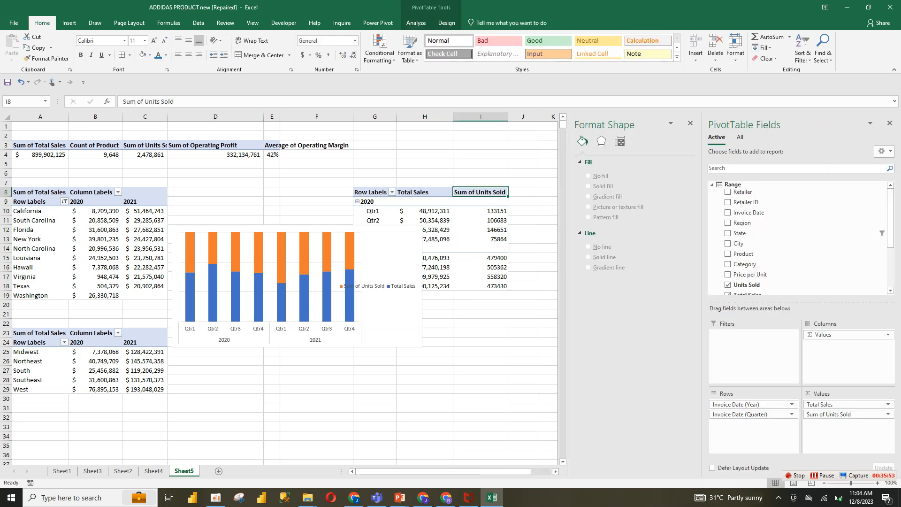
pyautogui.moveTo(144, 101); pyautogui.dragTo(122, 101)
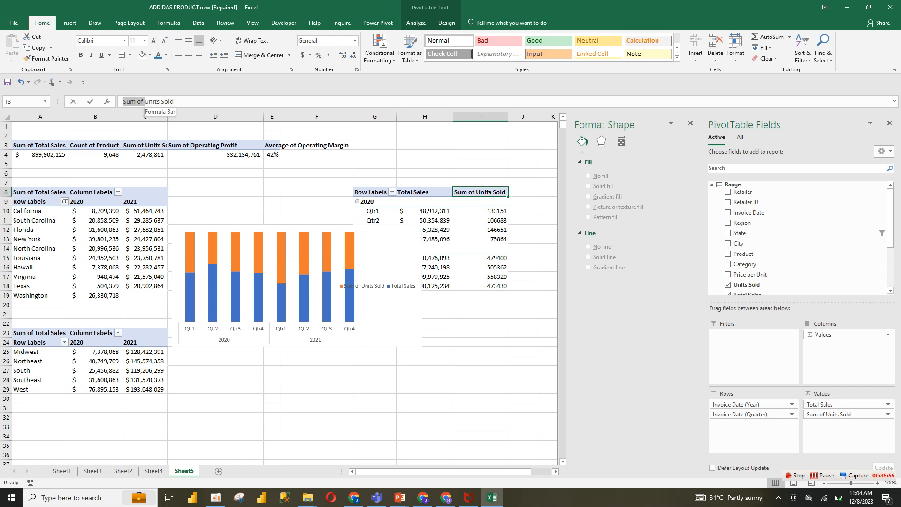
pyautogui.press('BackSpace')
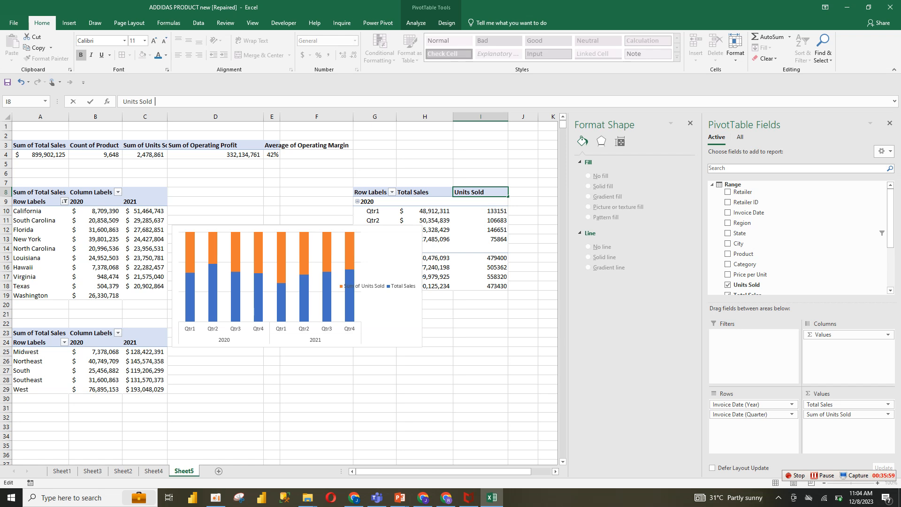
pyautogui.click(481, 351)
# Move the chart below the pivot table and place its legend under the quarter labels
pyautogui.moveTo(360, 286); pyautogui.dragTo(464, 363)
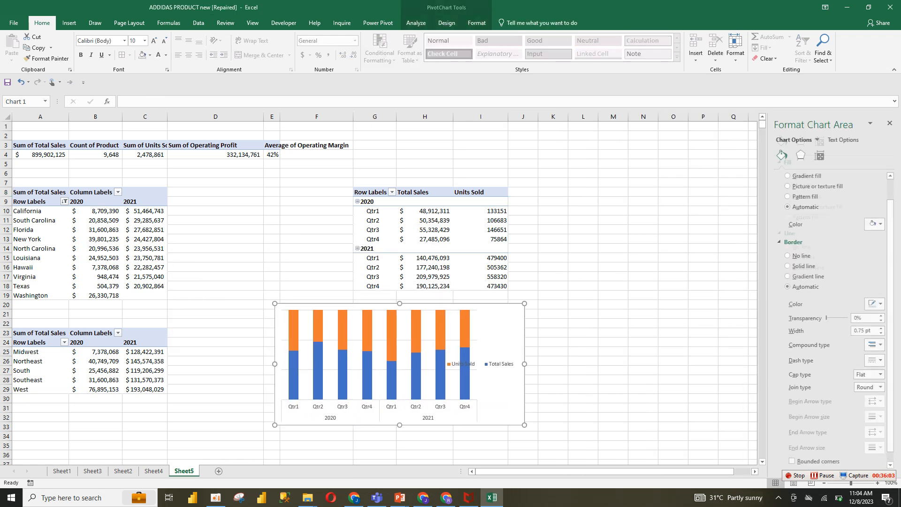
pyautogui.click(464, 364)
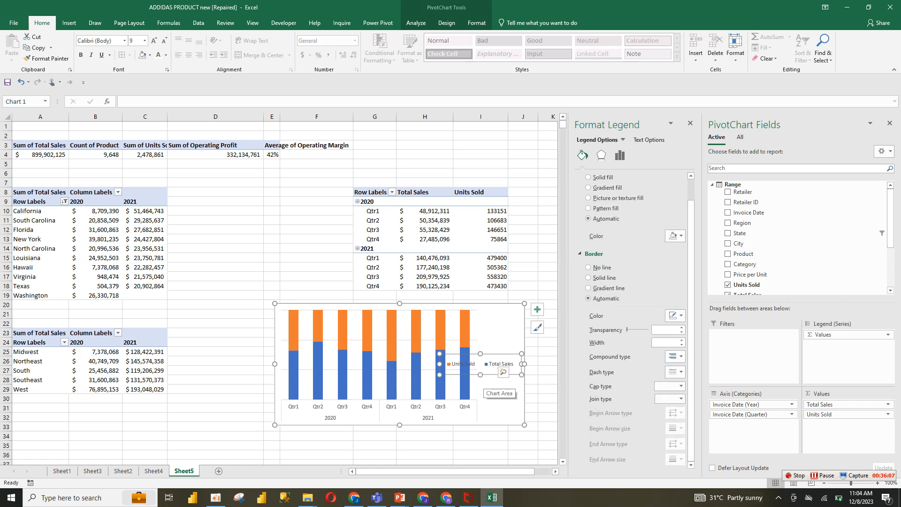
pyautogui.moveTo(387, 411); pyautogui.dragTo(358, 411)
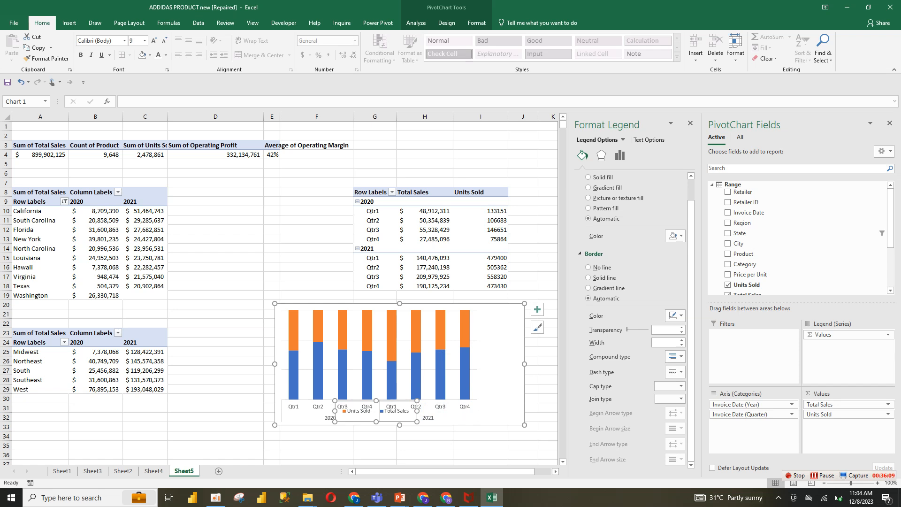
pyautogui.moveTo(419, 408); pyautogui.dragTo(420, 409)
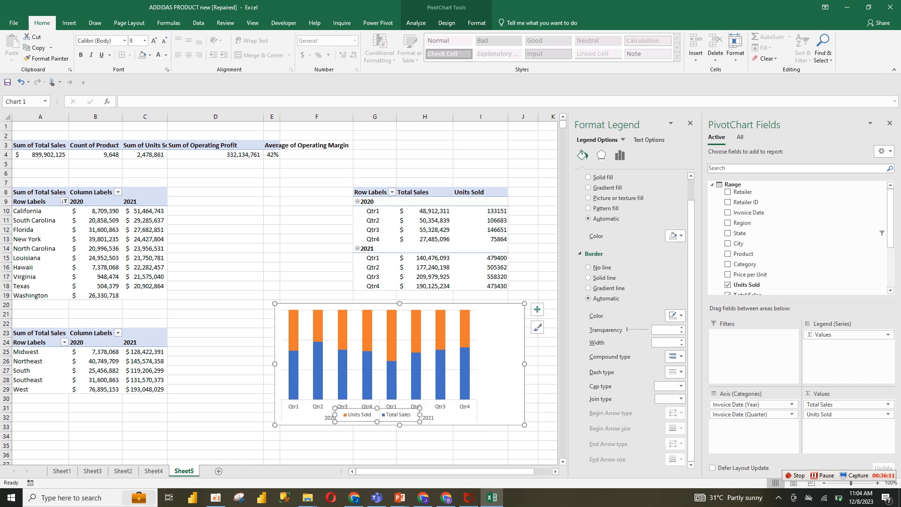
pyautogui.click(481, 429)
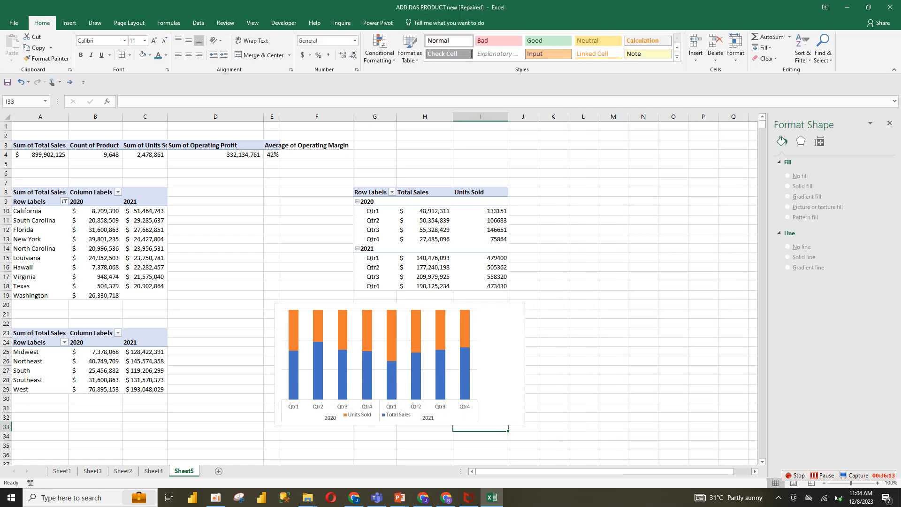
# Remove the gridlines from the chart
pyautogui.click(493, 404)
pyautogui.click(444, 371)
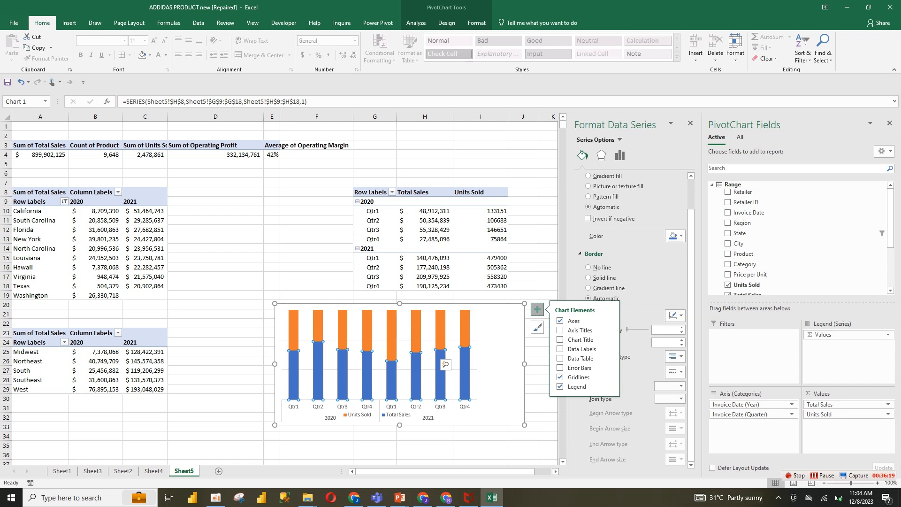
pyautogui.click(560, 377)
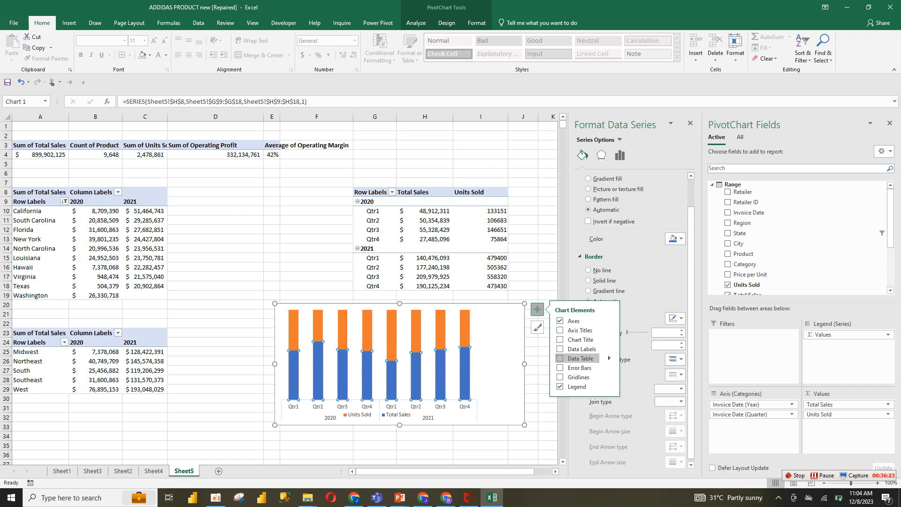
pyautogui.click(445, 364)
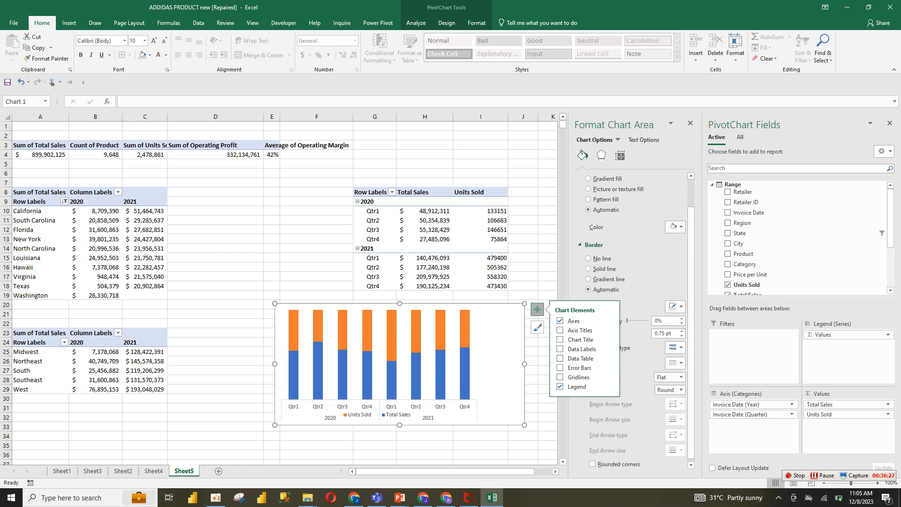
pyautogui.click(890, 123)
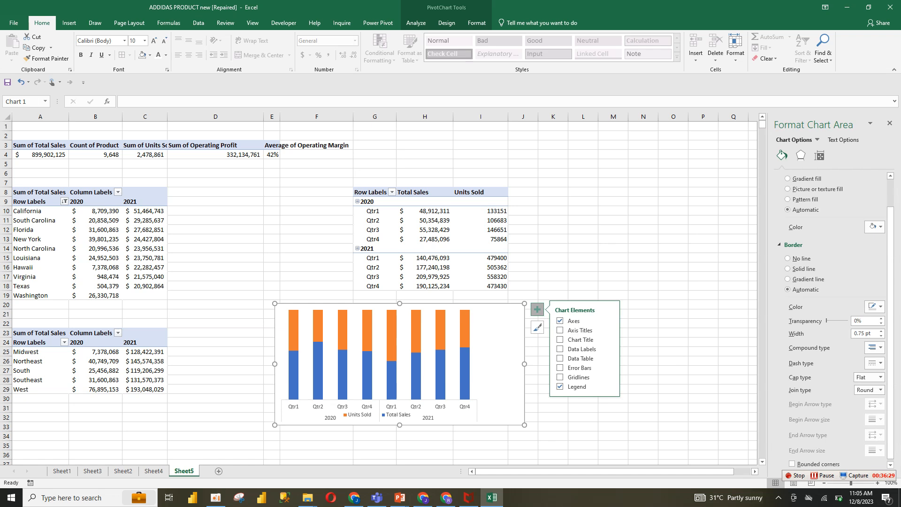
pyautogui.click(673, 295)
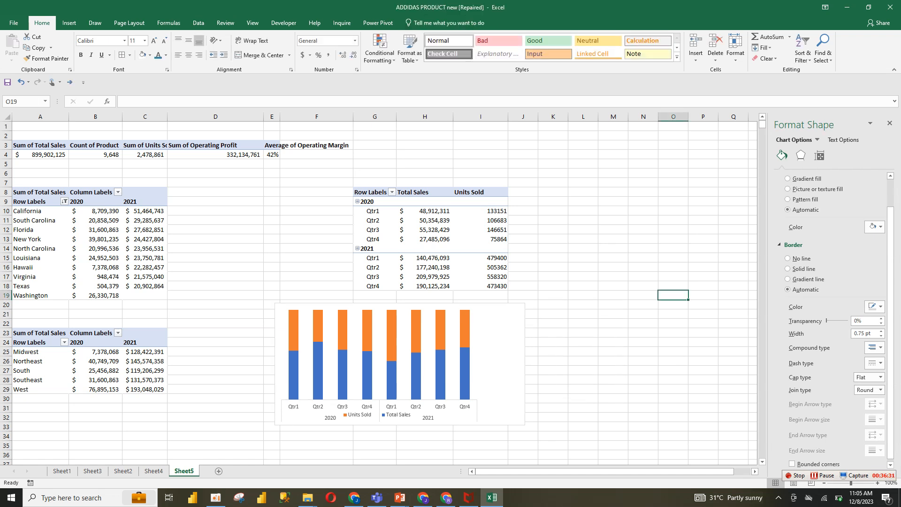
# Set the chart's plot area border to no line
pyautogui.rightClick(478, 314)
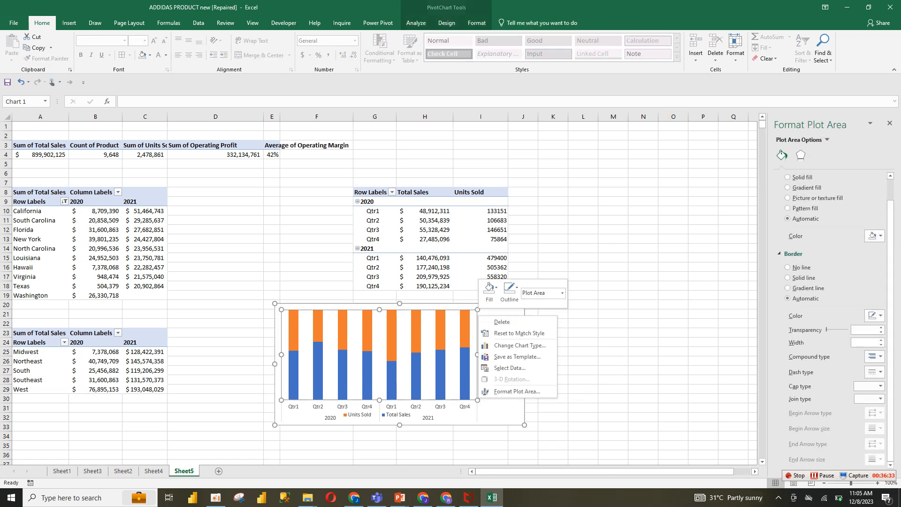
pyautogui.click(516, 391)
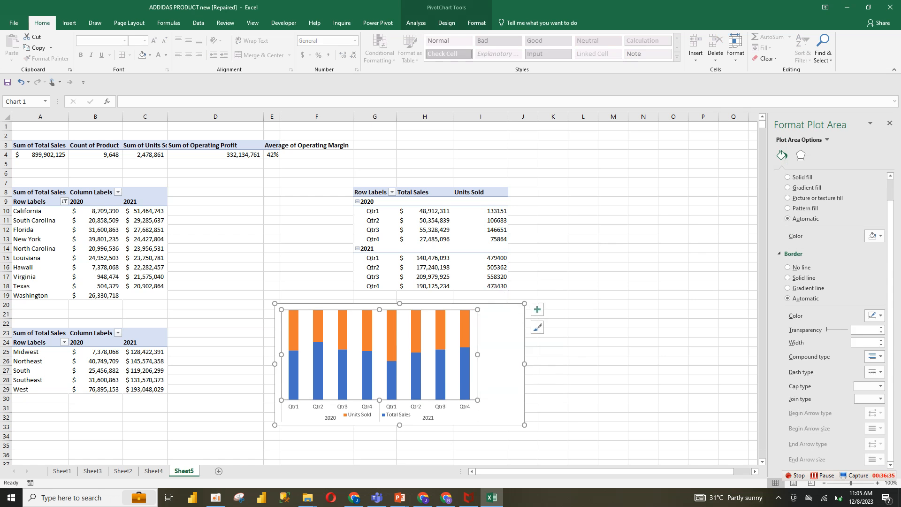
pyautogui.click(791, 268)
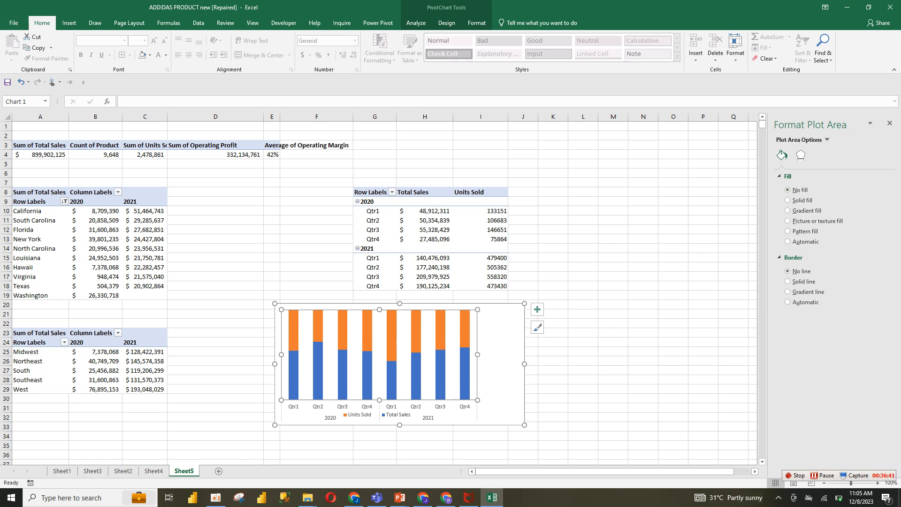
pyautogui.click(501, 366)
pyautogui.click(614, 371)
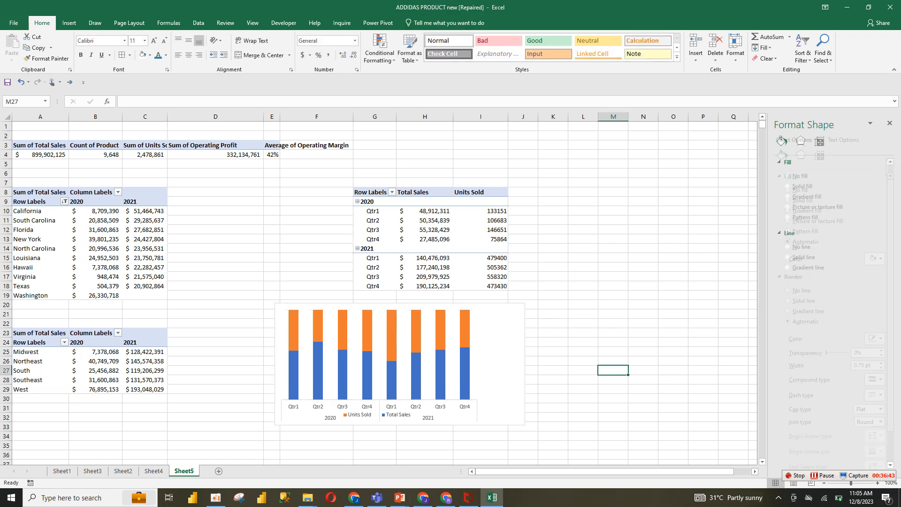
# Give the Total Sales series a solid fill with no border
pyautogui.click(440, 376)
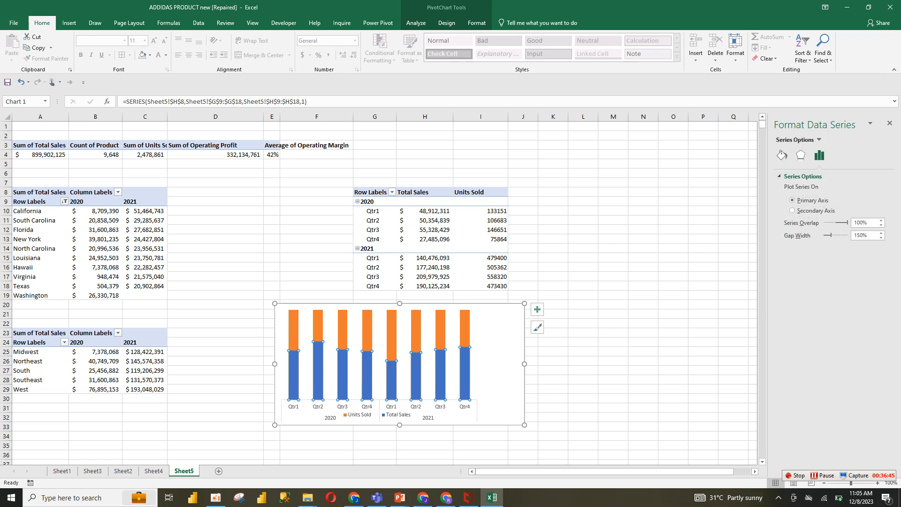
pyautogui.click(782, 155)
pyautogui.click(787, 189)
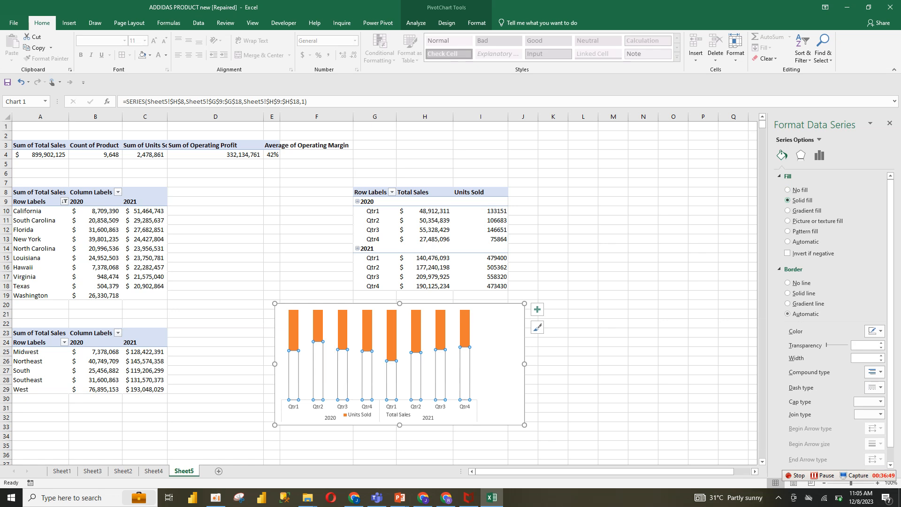
pyautogui.click(788, 200)
pyautogui.click(788, 315)
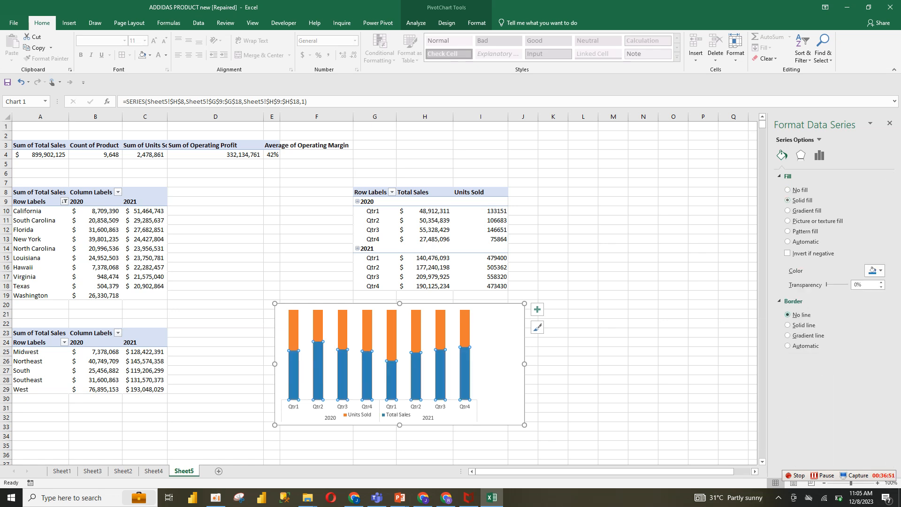
# Set the chart area's shape fill to No Fill
pyautogui.click(553, 352)
pyautogui.click(479, 386)
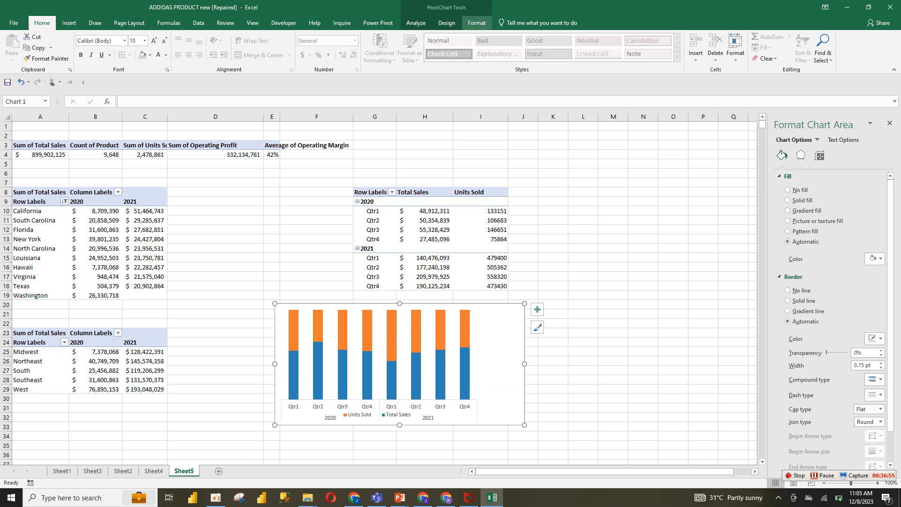
pyautogui.click(476, 23)
pyautogui.click(352, 37)
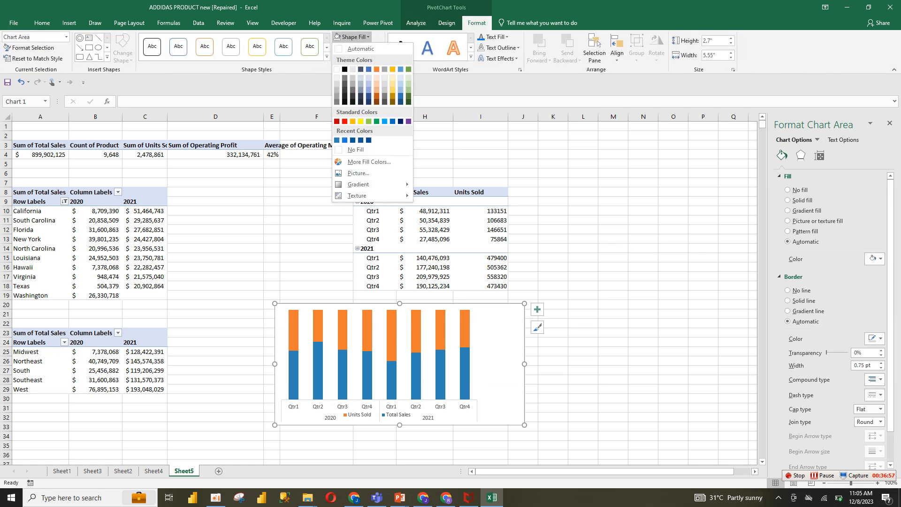
pyautogui.click(356, 149)
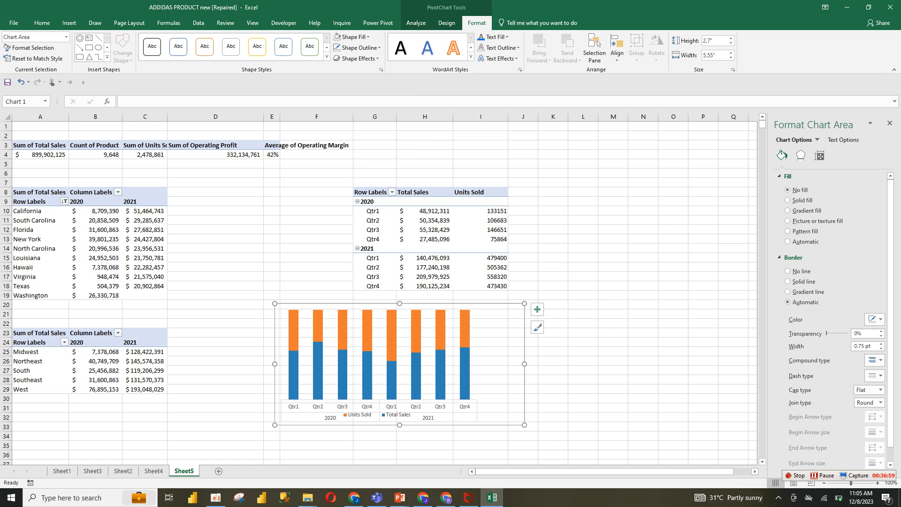
# Enlarge the plot area so it fills more of the chart
pyautogui.click(379, 347)
pyautogui.moveTo(477, 354); pyautogui.dragTo(514, 354)
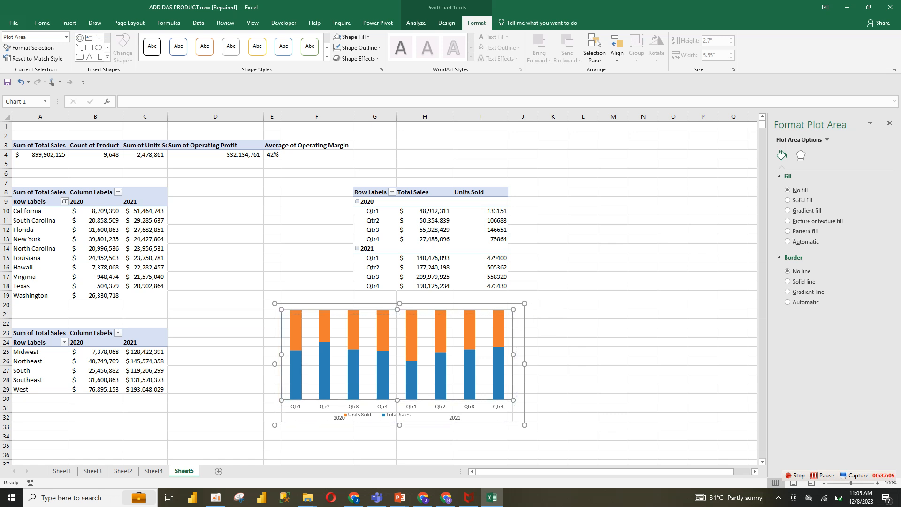
pyautogui.moveTo(513, 309); pyautogui.dragTo(517, 314)
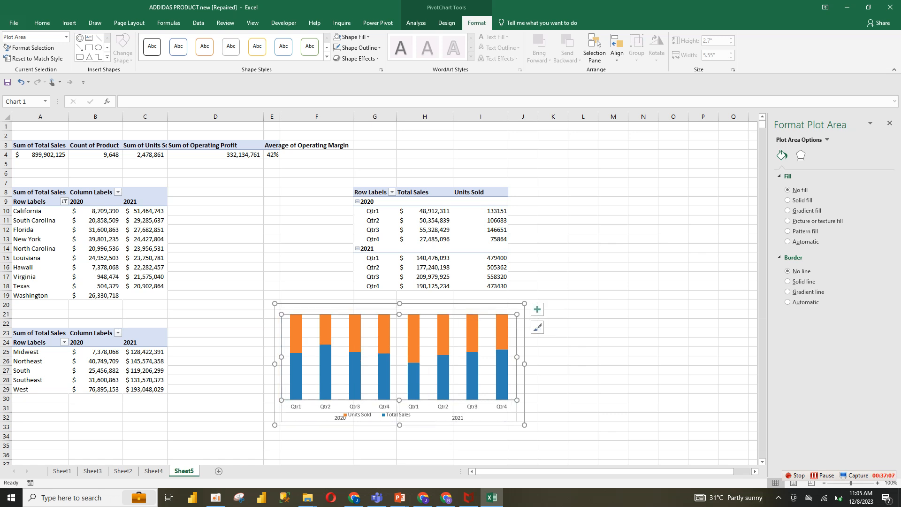
# Add data labels to both the Units Sold and Total Sales series
pyautogui.click(377, 414)
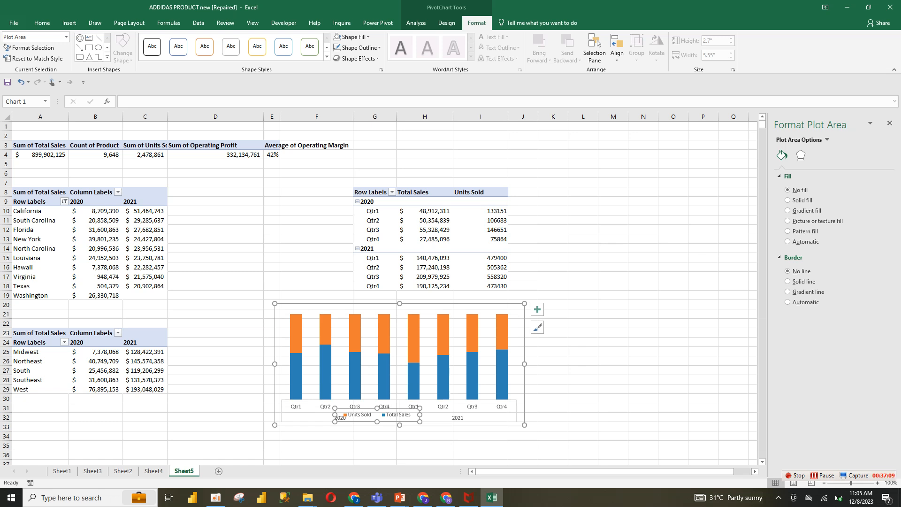
pyautogui.click(385, 349)
pyautogui.click(537, 310)
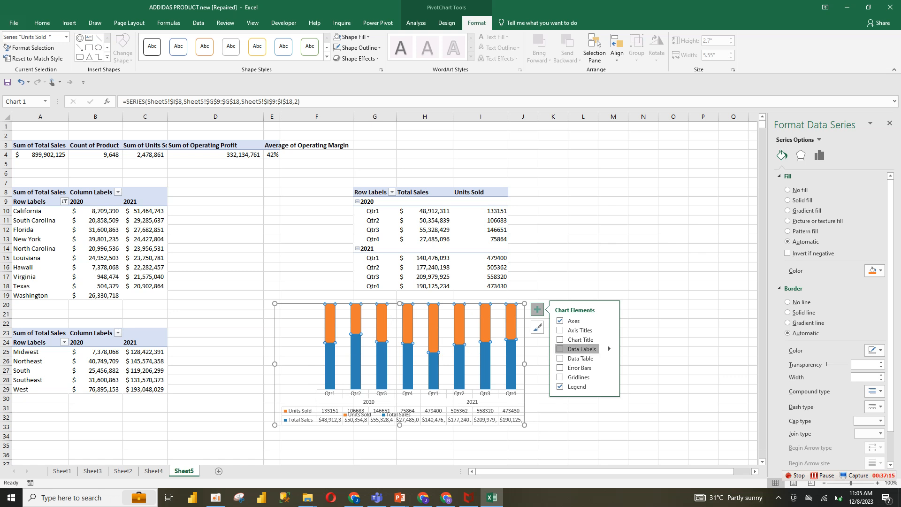
pyautogui.click(582, 349)
pyautogui.click(385, 357)
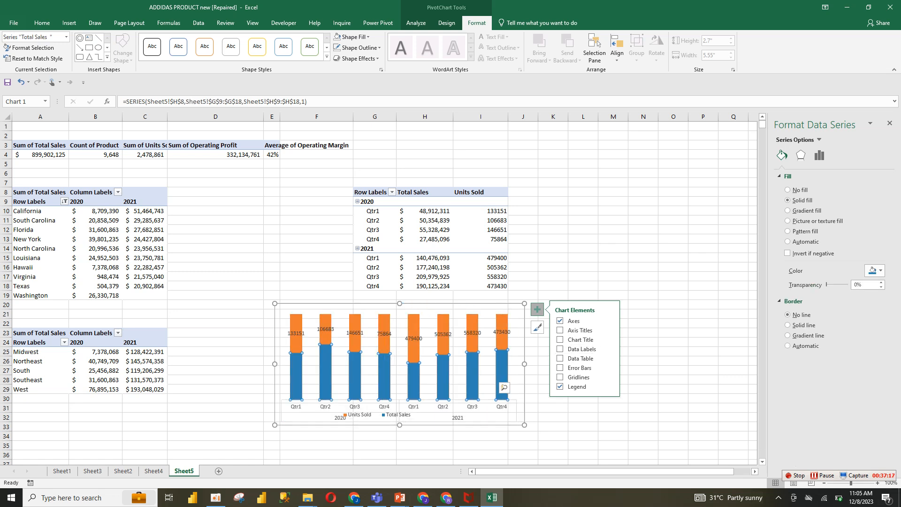
pyautogui.click(607, 346)
# Set the columns' gap width to 25%
pyautogui.click(503, 341)
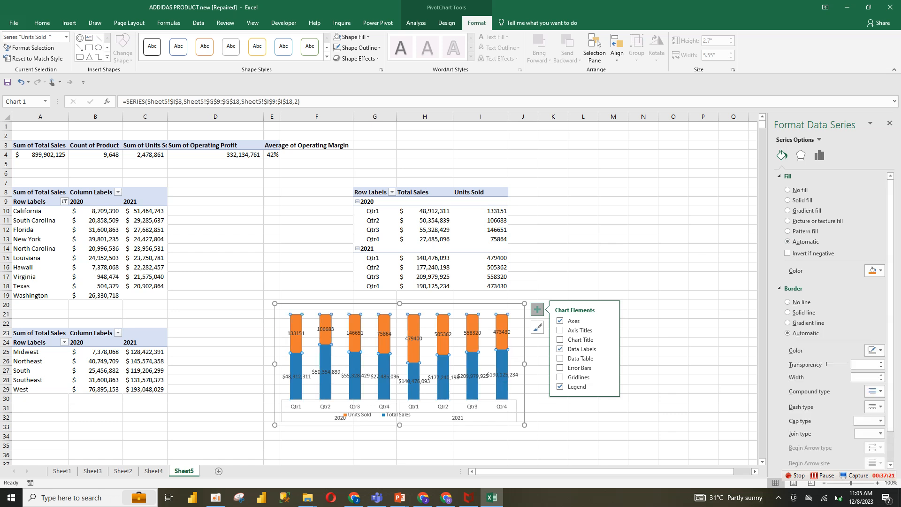
pyautogui.click(820, 155)
pyautogui.moveTo(831, 236); pyautogui.dragTo(827, 235)
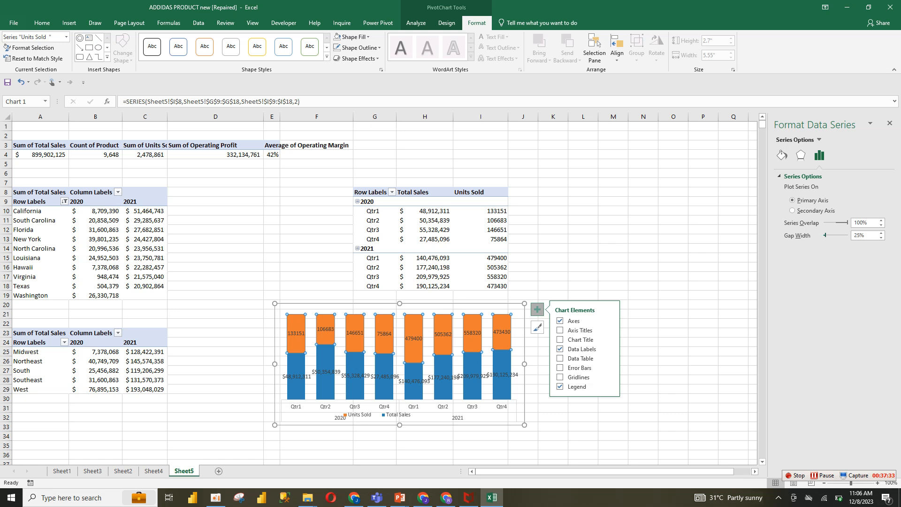
# Fill the Units Sold series with a light blue theme colour
pyautogui.click(823, 476)
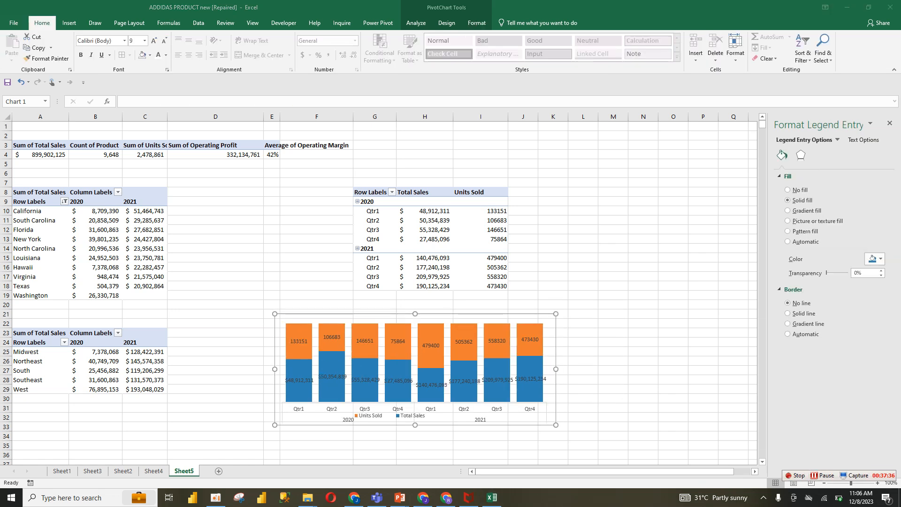
pyautogui.click(431, 346)
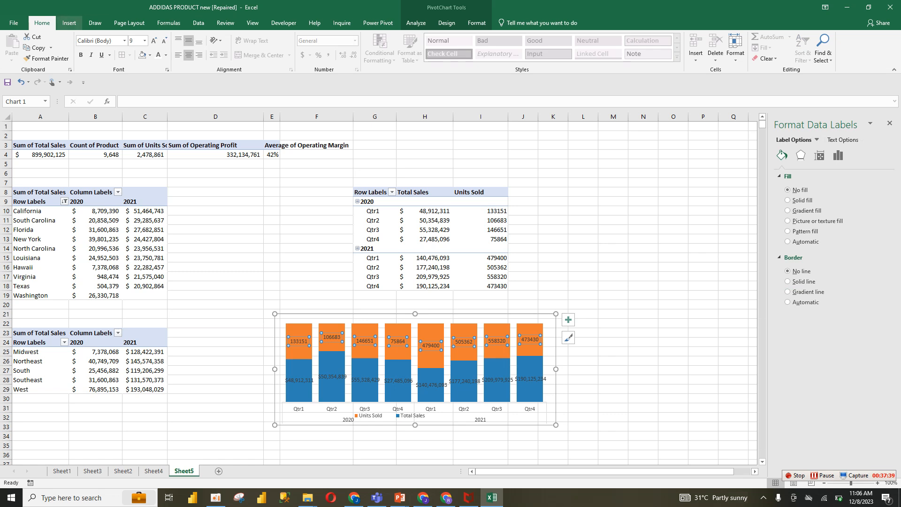
pyautogui.click(381, 336)
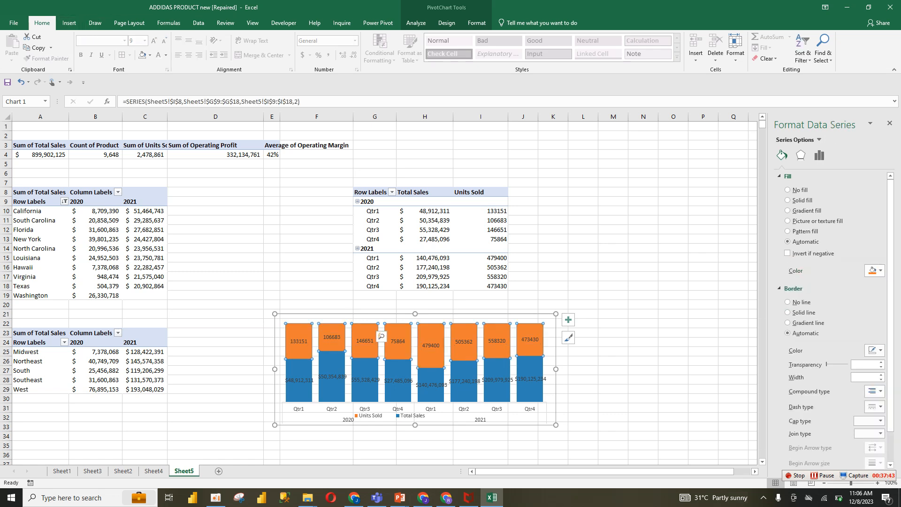
pyautogui.click(874, 270)
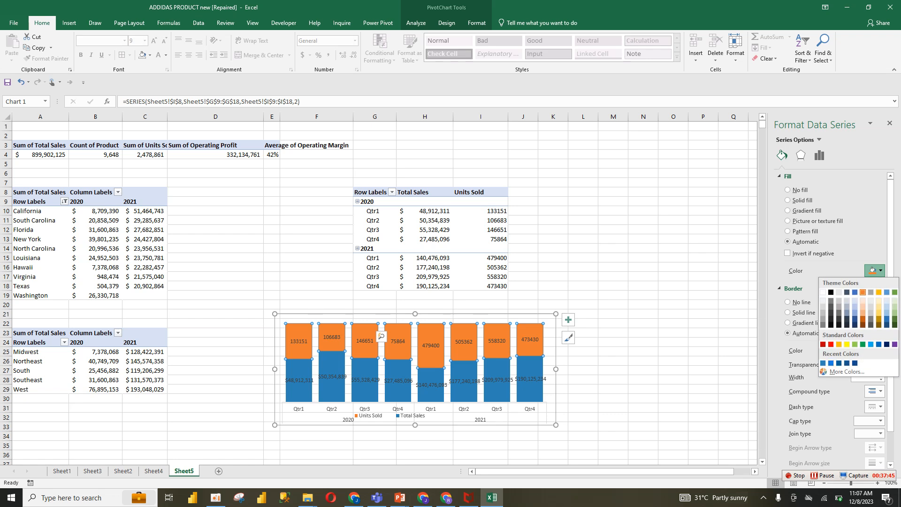
pyautogui.click(855, 306)
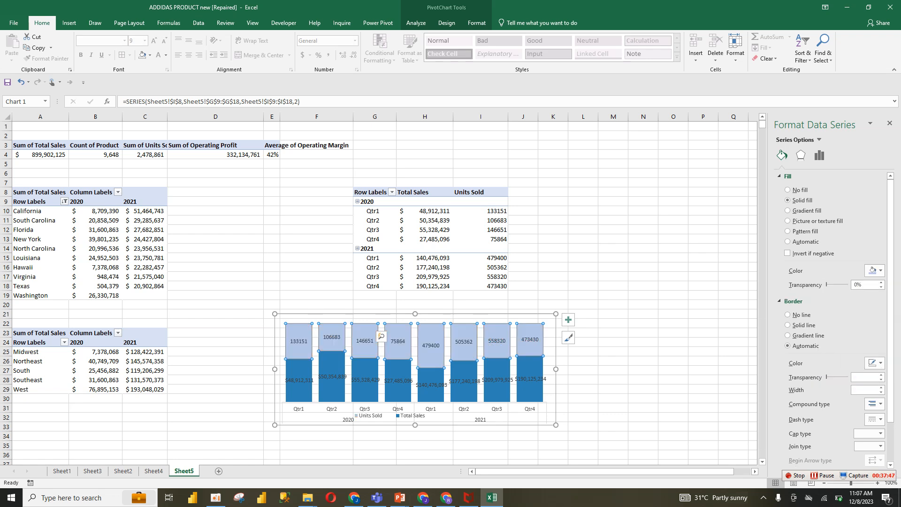
# Fill the Total Sales series with the recent blue colour
pyautogui.click(365, 380)
pyautogui.click(365, 369)
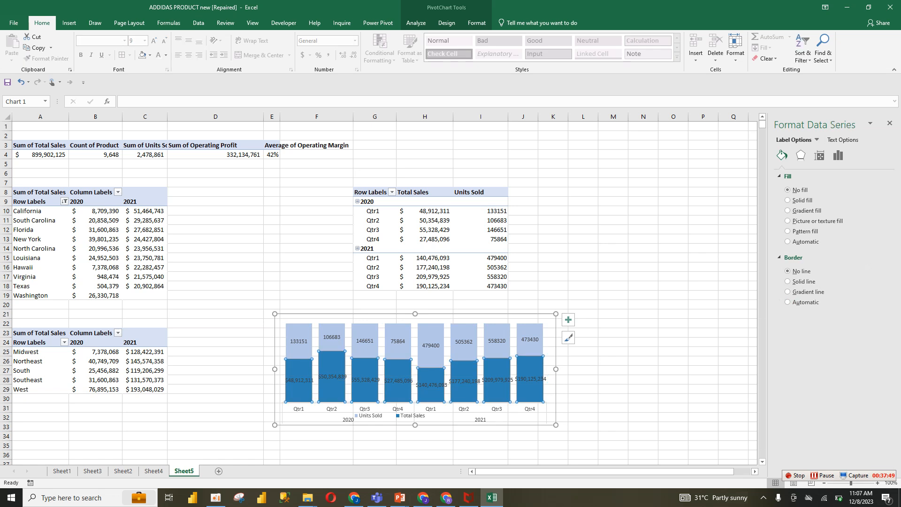
pyautogui.click(875, 271)
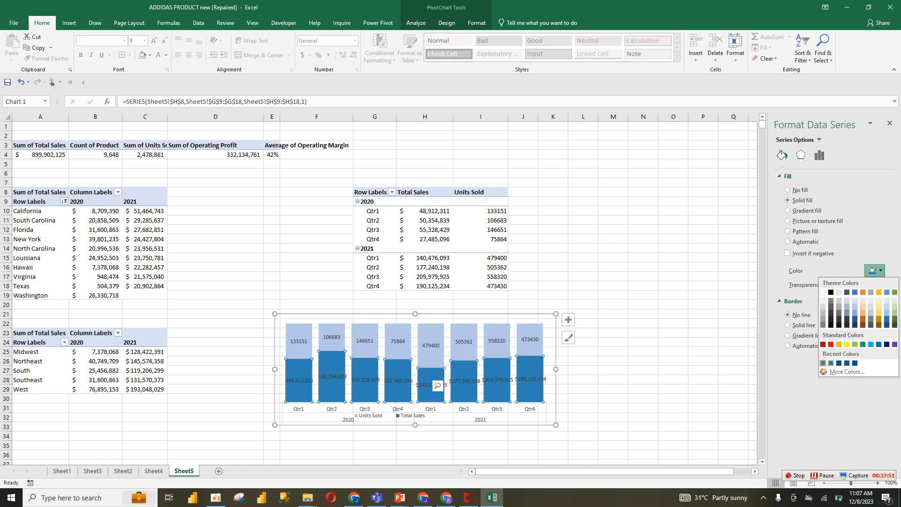
pyautogui.click(831, 363)
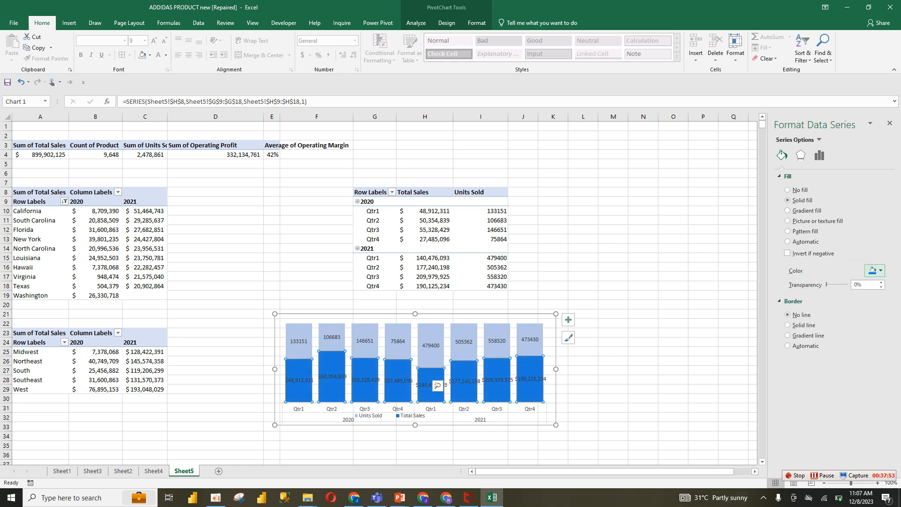
pyautogui.click(875, 271)
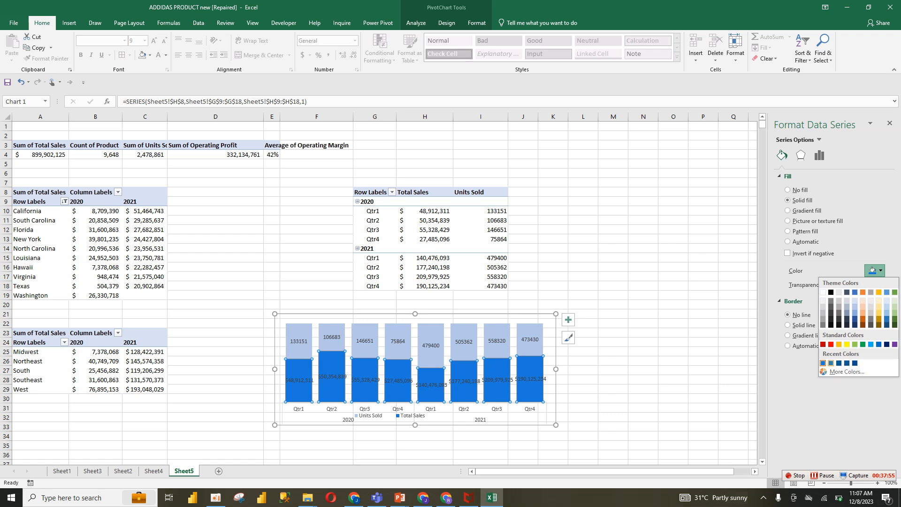
pyautogui.click(831, 363)
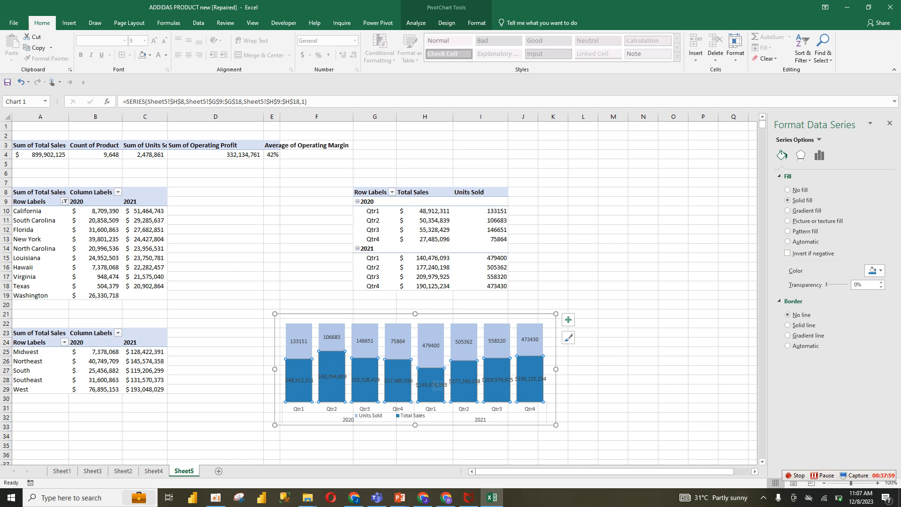
# Remove the border from the Units Sold series
pyautogui.click(398, 340)
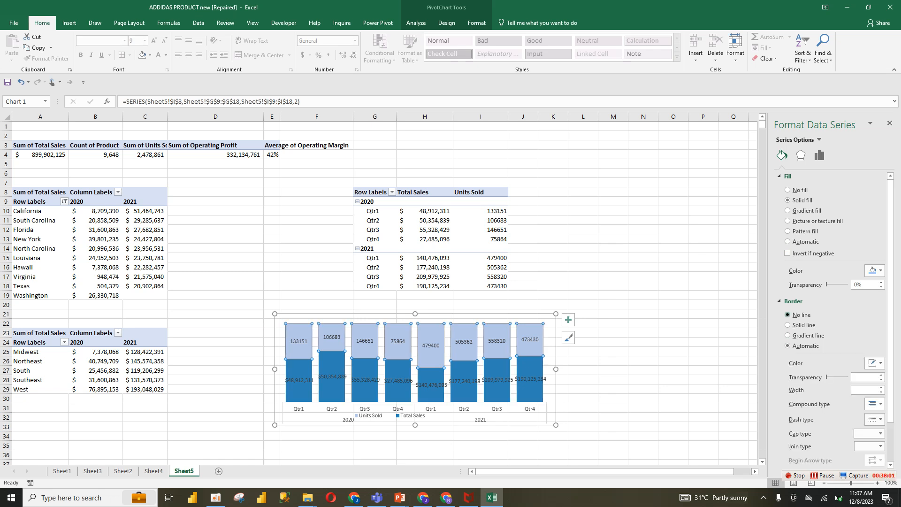
pyautogui.click(788, 315)
pyautogui.click(583, 371)
# Make the Units Sold data labels black and bold
pyautogui.click(530, 340)
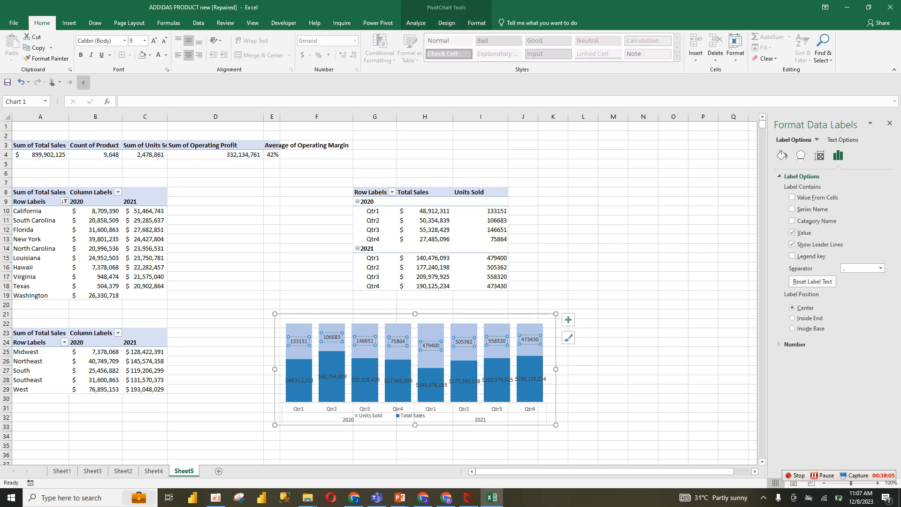
pyautogui.click(166, 55)
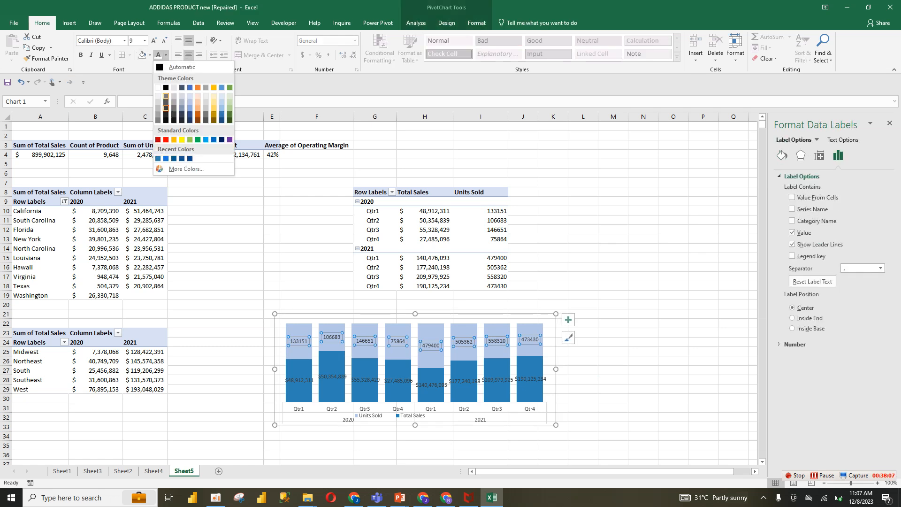
pyautogui.click(166, 88)
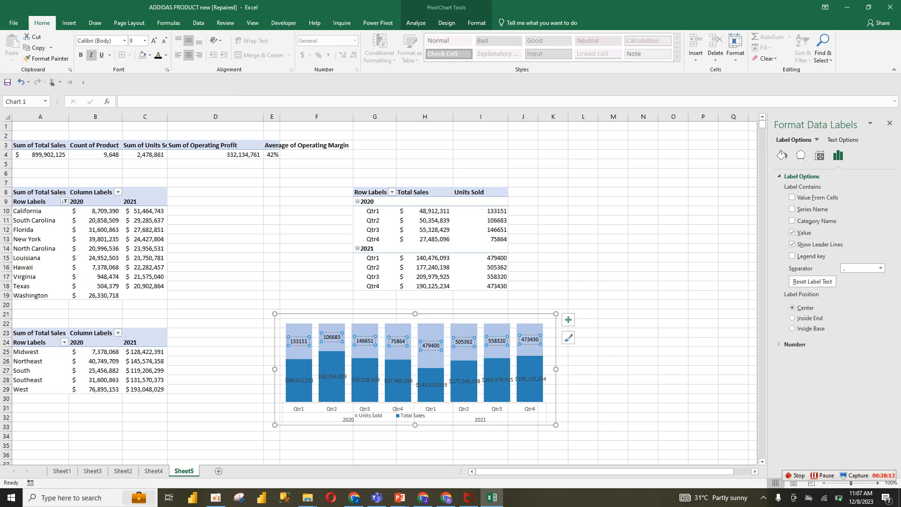
pyautogui.click(80, 55)
# Set the Total Sales data labels' font colour to white
pyautogui.click(365, 381)
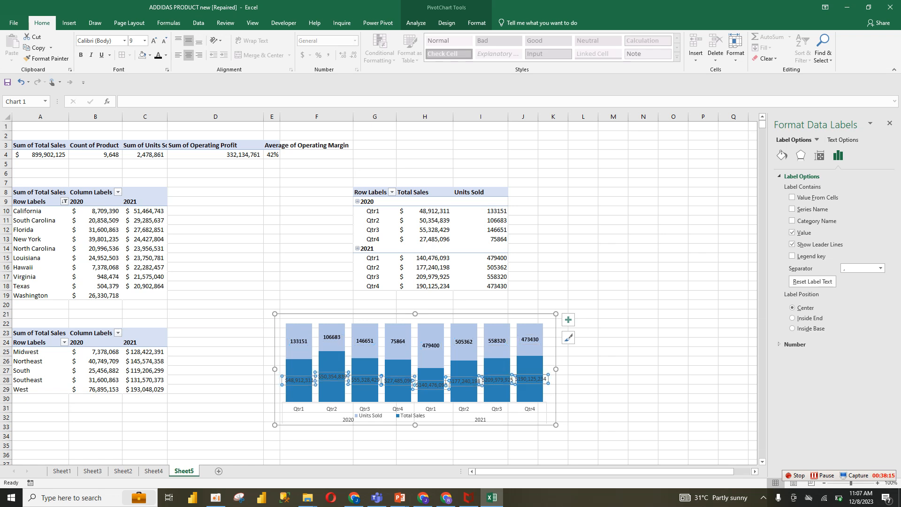
pyautogui.click(166, 55)
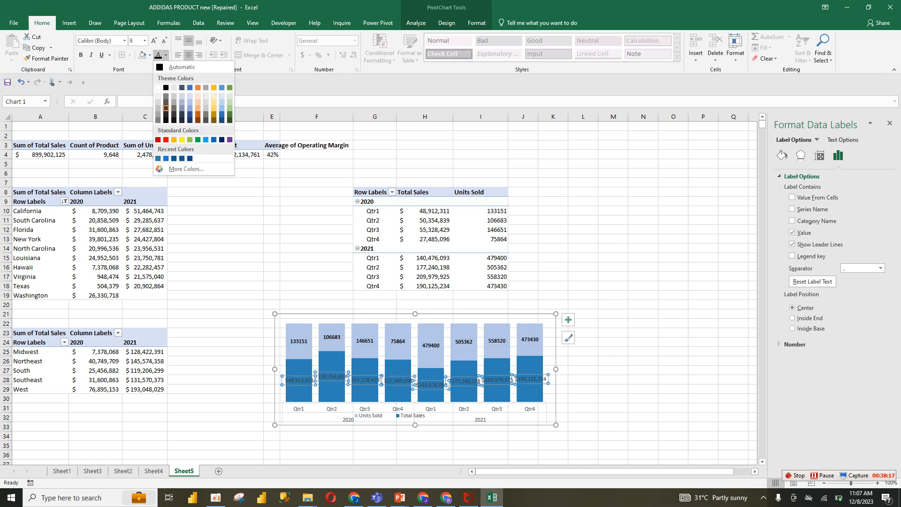
pyautogui.click(158, 87)
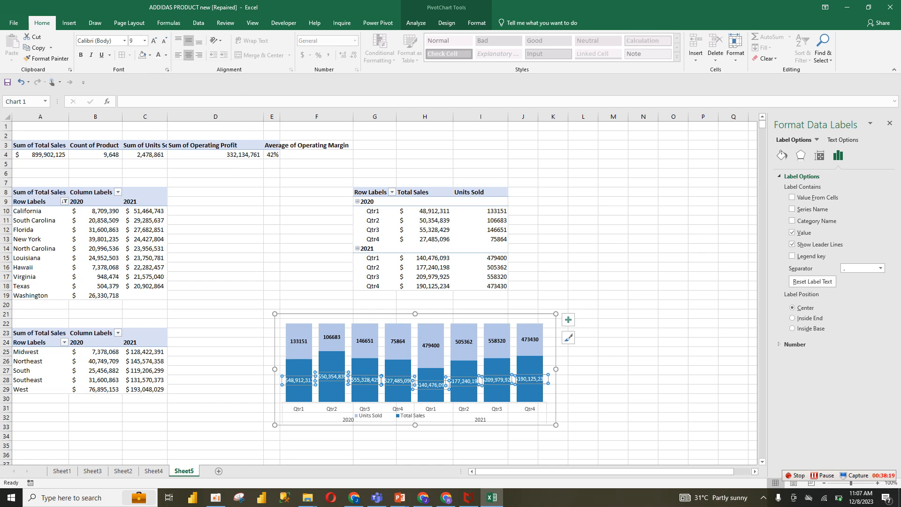
# Check the finished dashboard chart on Sheet2 for reference, then return to Sheet5
pyautogui.click(123, 471)
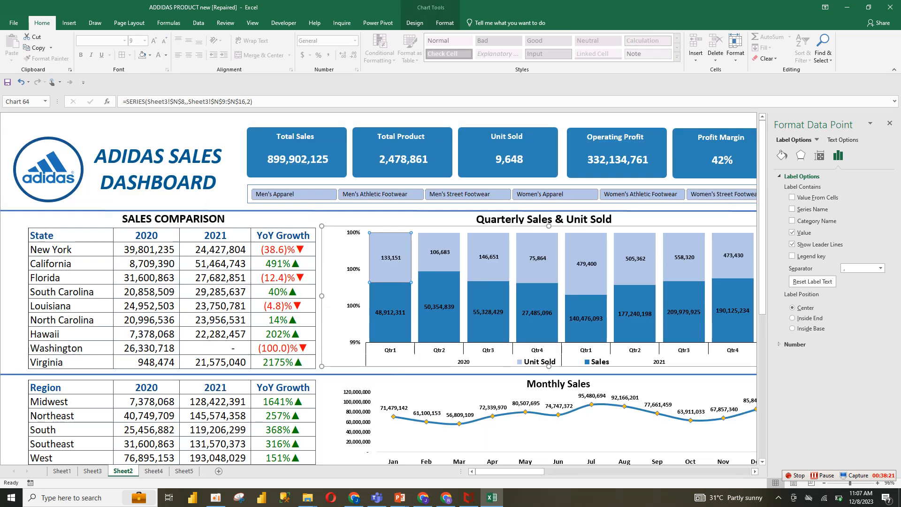
pyautogui.click(153, 470)
pyautogui.click(184, 471)
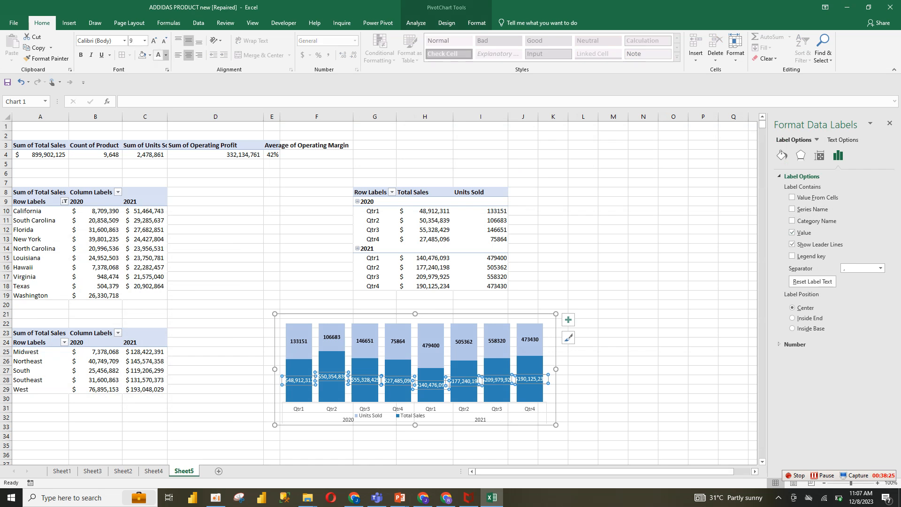
# Make the Total Sales data labels black and bold
pyautogui.click(166, 55)
pyautogui.click(165, 87)
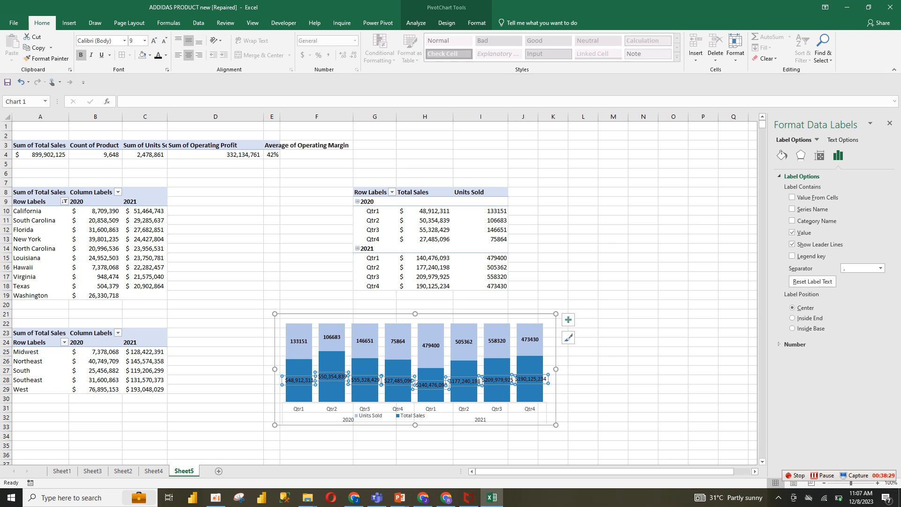
pyautogui.click(80, 55)
pyautogui.click(613, 389)
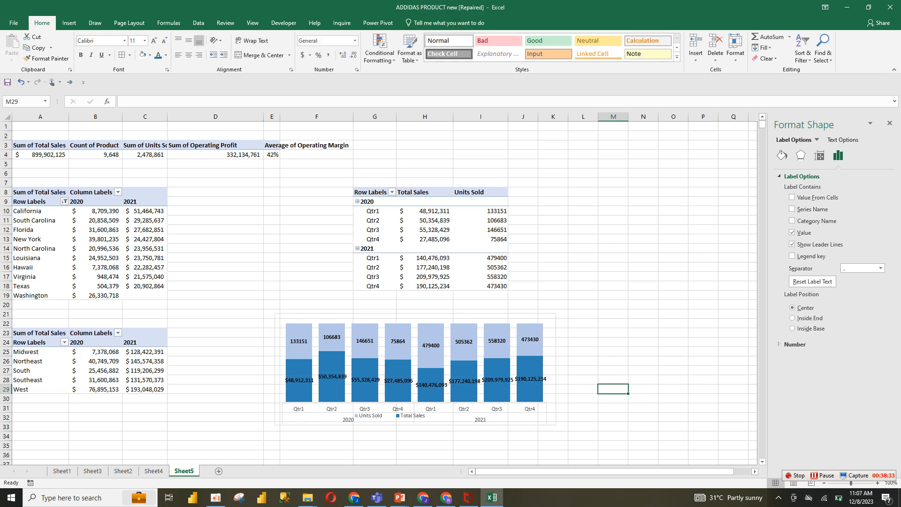
# Rotate the Total Sales data labels' text direction to 270° within the chart
pyautogui.click(531, 379)
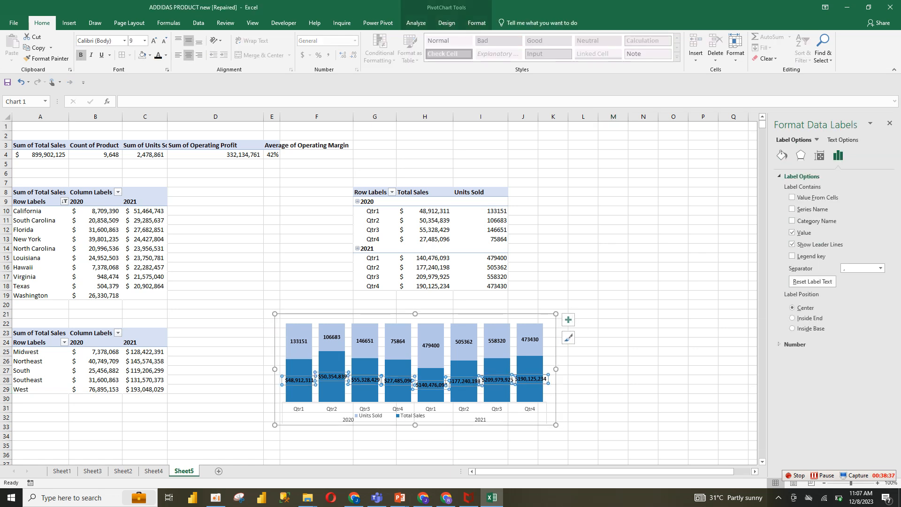
pyautogui.click(819, 155)
pyautogui.click(790, 176)
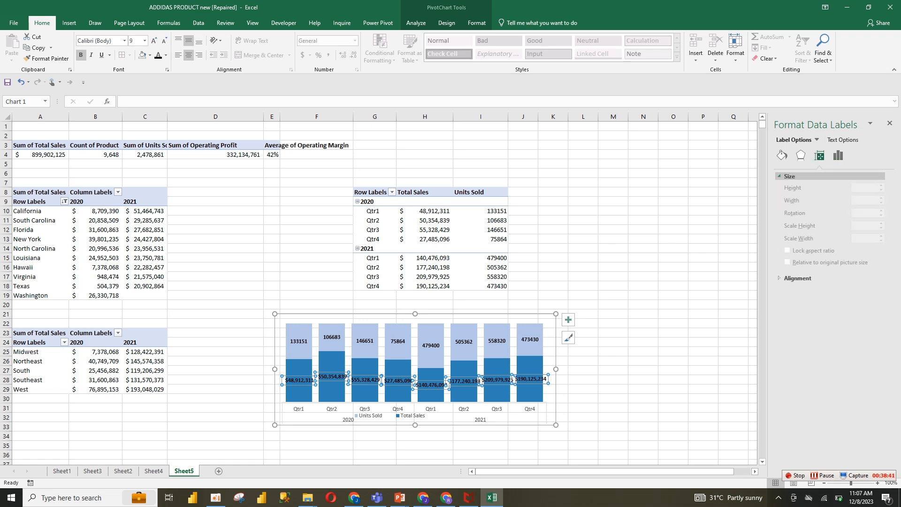
pyautogui.click(790, 176)
pyautogui.click(797, 189)
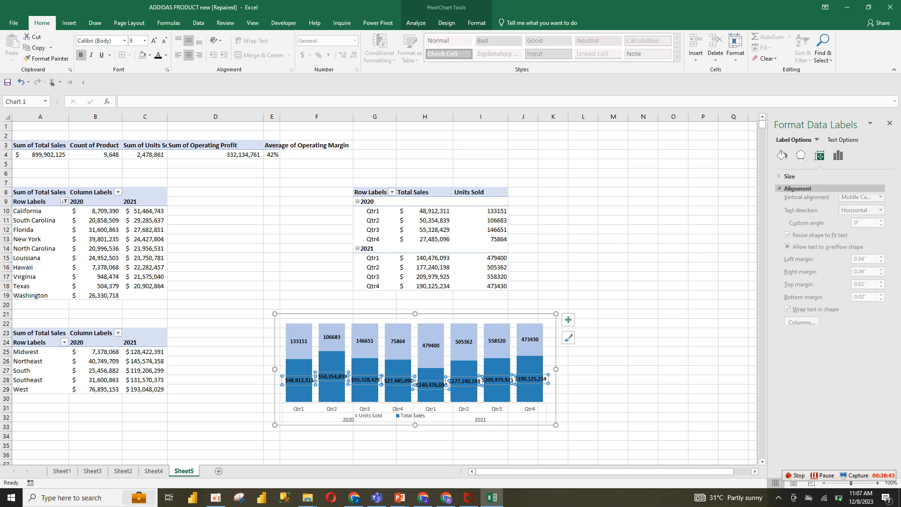
pyautogui.click(880, 213)
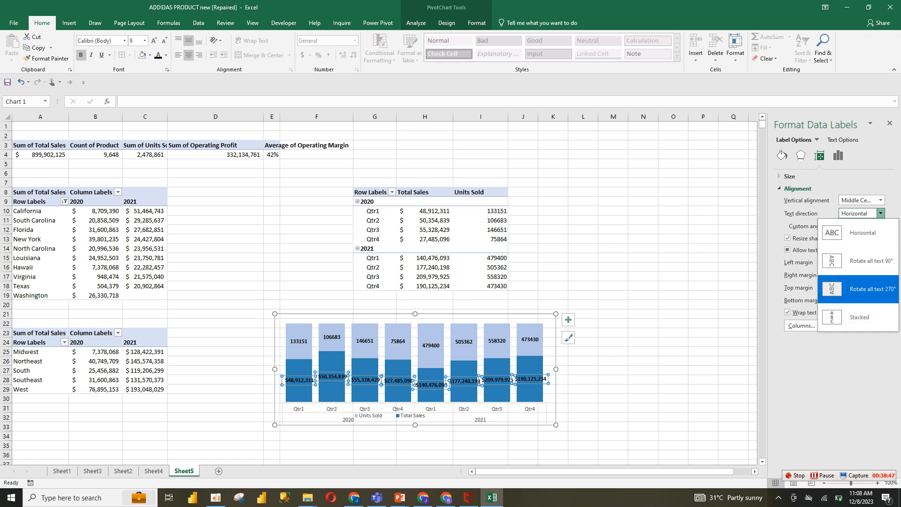
pyautogui.click(859, 288)
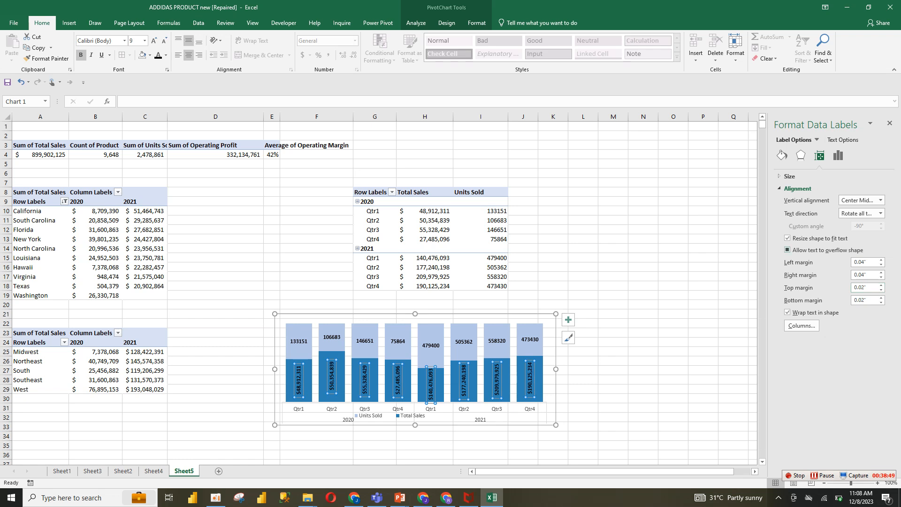
pyautogui.click(613, 352)
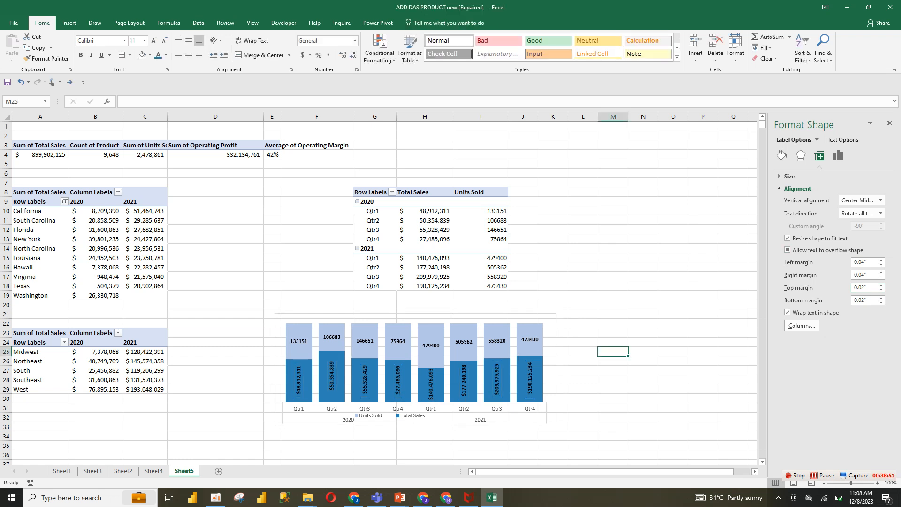
# Apply the font colour to the chart's horizontal axis labels and legend
pyautogui.click(462, 416)
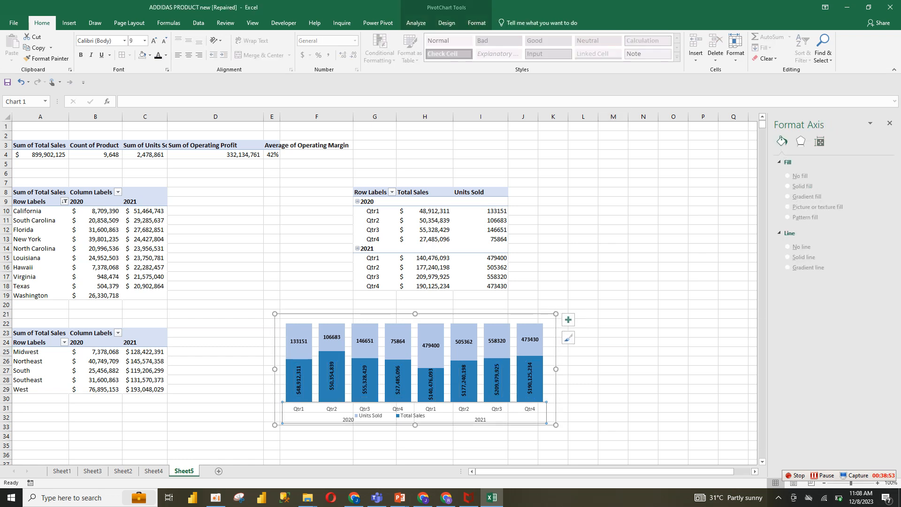
pyautogui.click(158, 55)
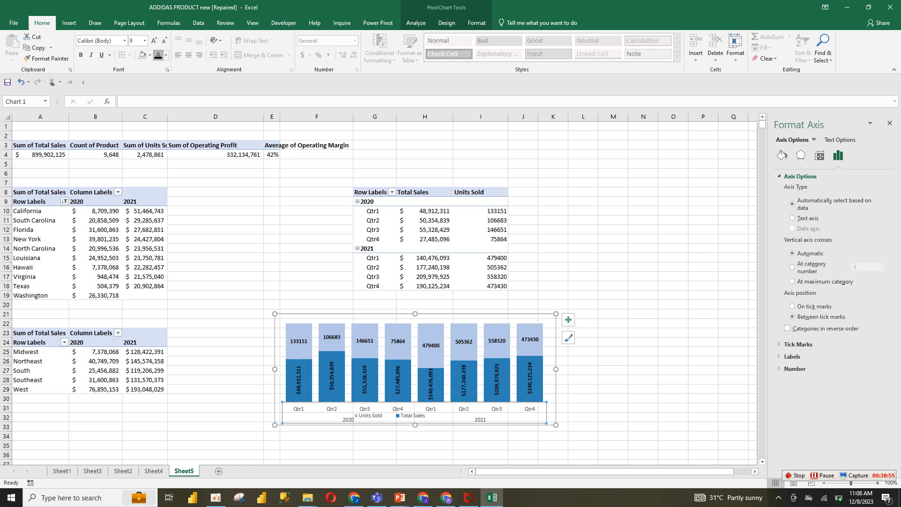
pyautogui.click(398, 416)
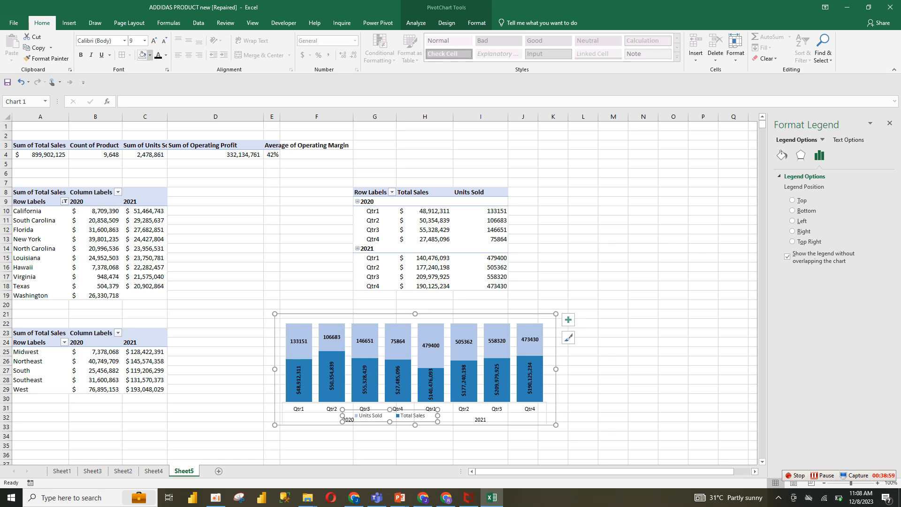
pyautogui.click(158, 55)
# Remove the quarterly chart from Sheet5 and paste it onto the dashboard on Sheet4
pyautogui.click(613, 295)
pyautogui.click(464, 410)
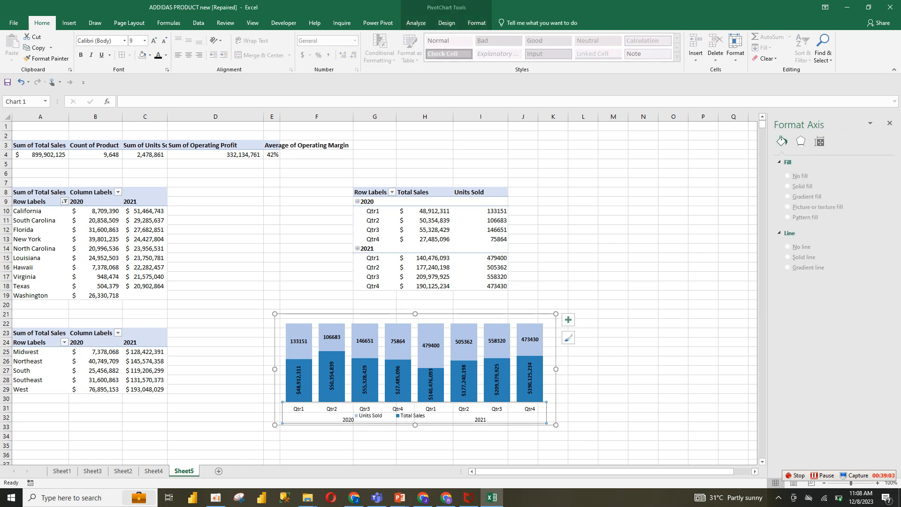
pyautogui.press('Escape')
pyautogui.press('Delete')
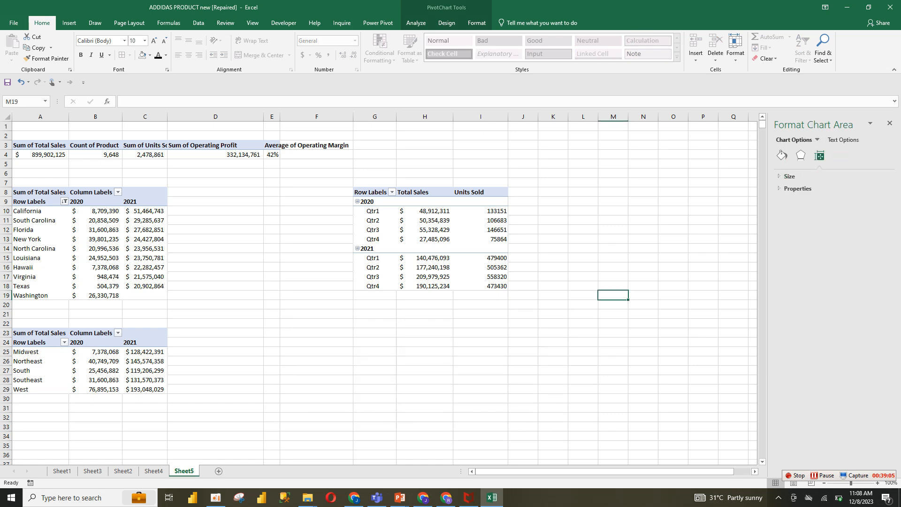
pyautogui.click(153, 471)
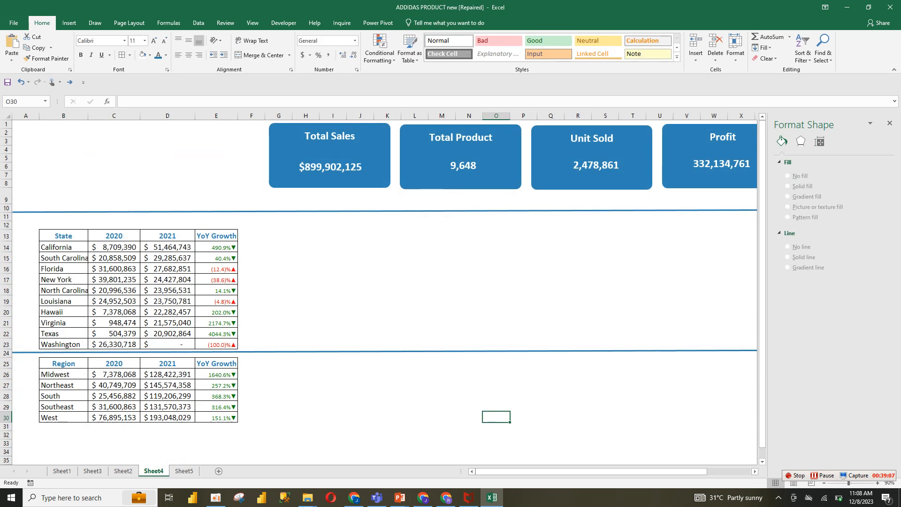
pyautogui.hotkey('ctrl', 'v')
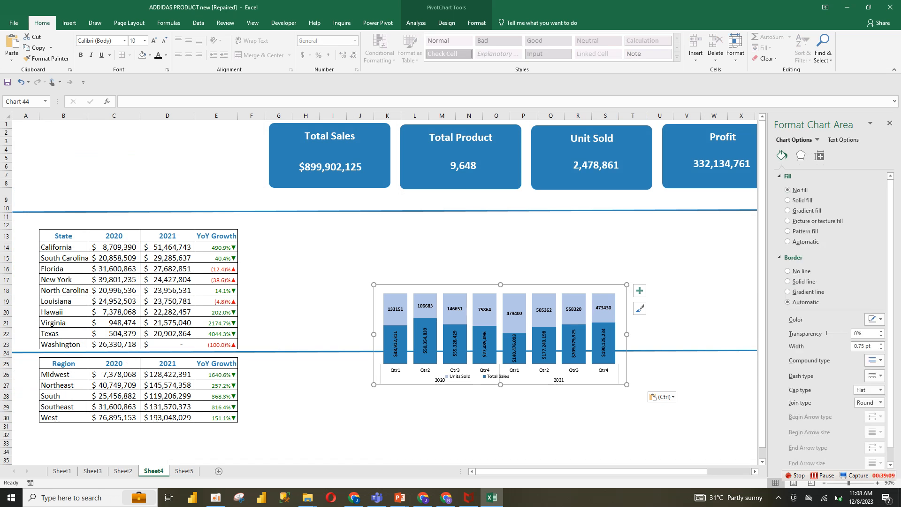
# Move the chart beside the state table and enlarge it to span across to column W
pyautogui.moveTo(516, 289); pyautogui.dragTo(490, 230)
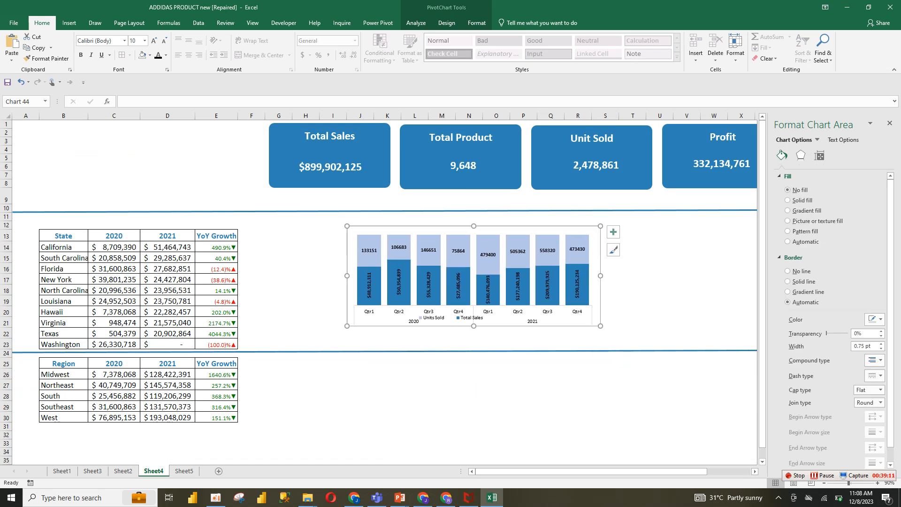
pyautogui.moveTo(600, 326); pyautogui.dragTo(736, 345)
pyautogui.click(497, 417)
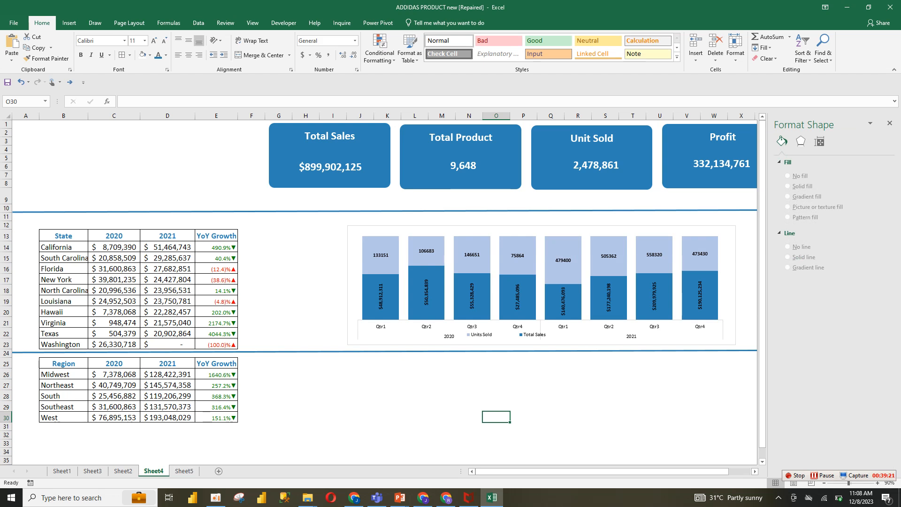
# Give the chart's horizontal axis a solid black line 1.75 pt wide
pyautogui.click(442, 334)
pyautogui.click(415, 323)
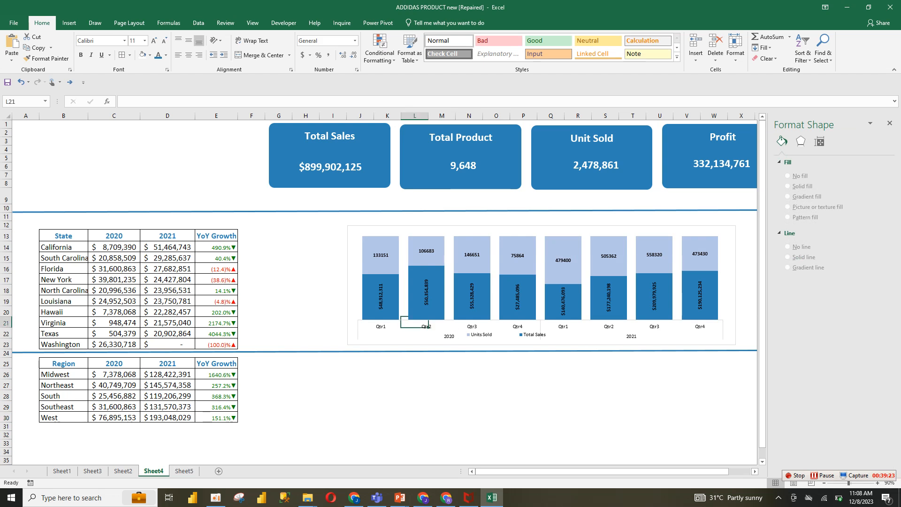
pyautogui.click(360, 344)
pyautogui.click(403, 332)
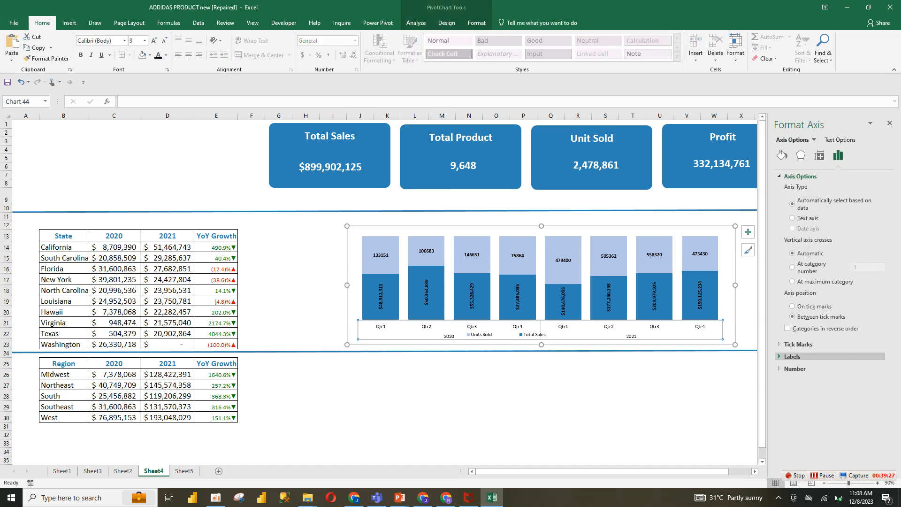
pyautogui.click(798, 344)
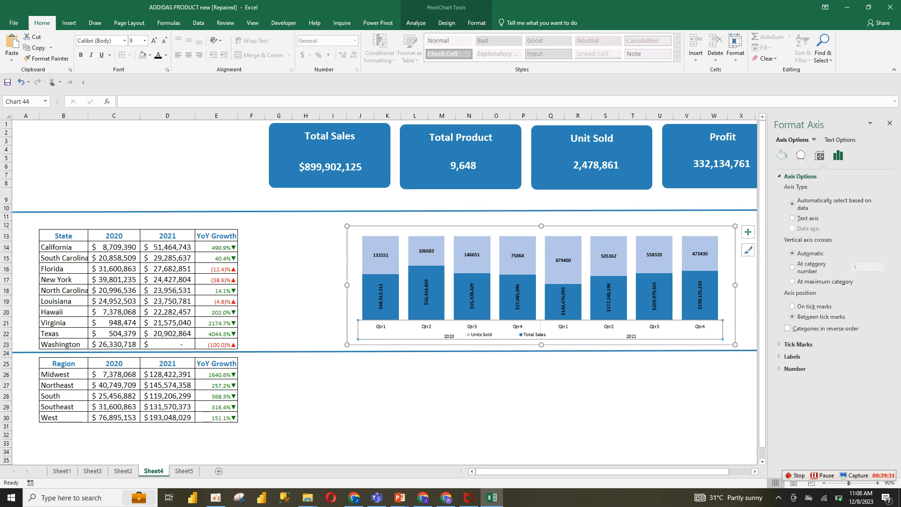
pyautogui.click(782, 155)
pyautogui.click(881, 368)
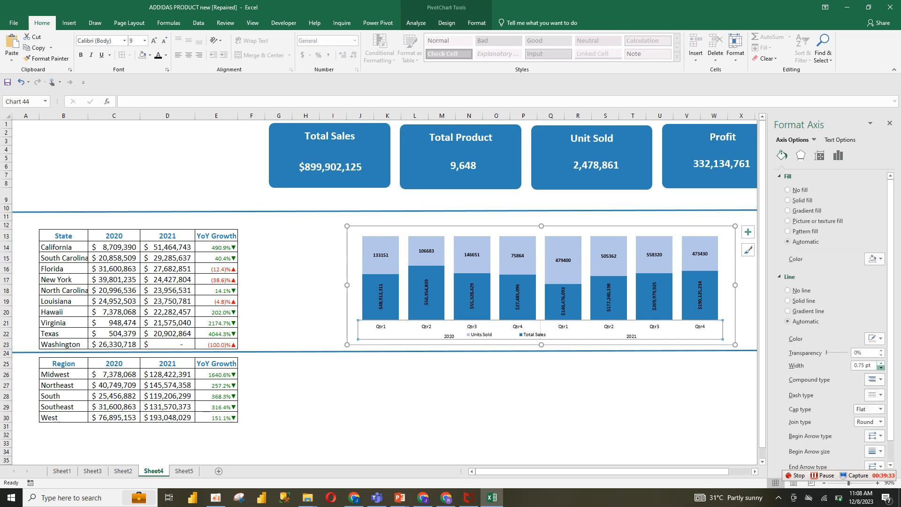
pyautogui.click(881, 363)
pyautogui.click(881, 363)
pyautogui.click(881, 363)
pyautogui.click(881, 363)
pyautogui.click(878, 339)
pyautogui.click(831, 360)
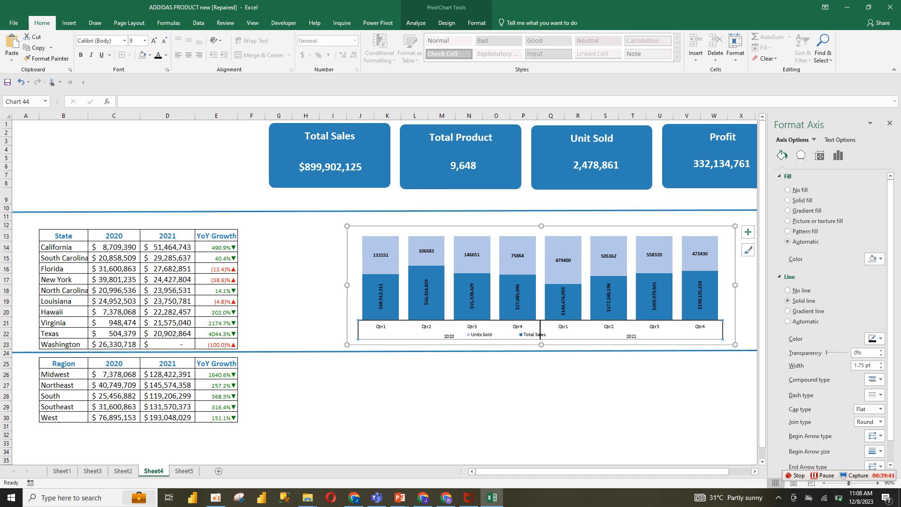
pyautogui.click(578, 363)
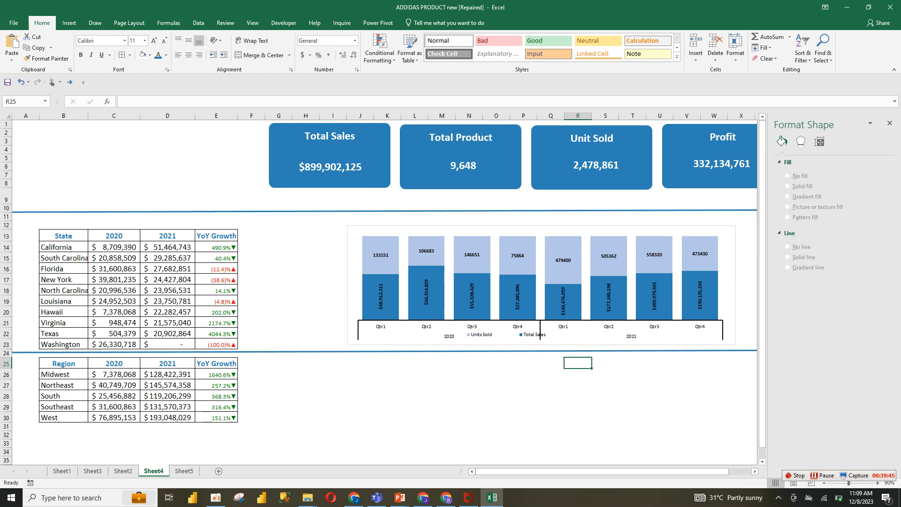
# Reposition the chart legend slightly beneath the axis labels
pyautogui.click(469, 363)
pyautogui.moveTo(507, 335); pyautogui.dragTo(493, 336)
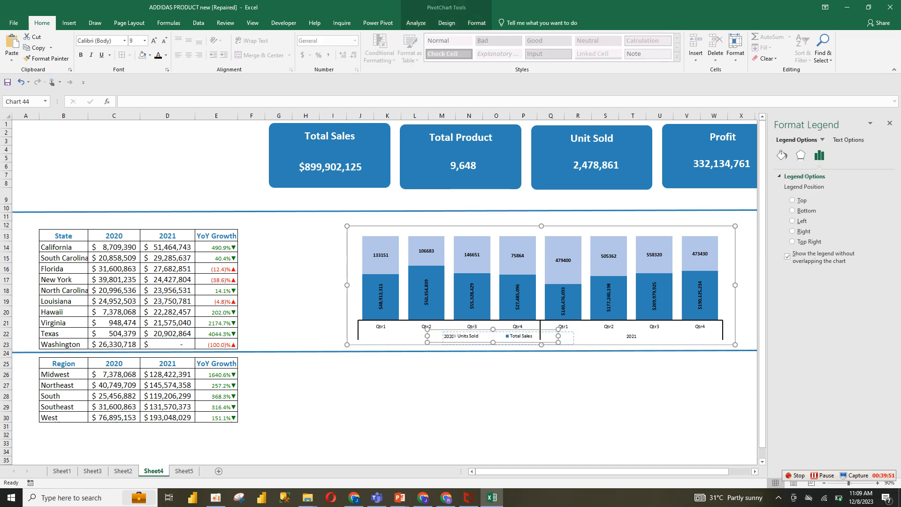
pyautogui.moveTo(540, 337); pyautogui.dragTo(553, 338)
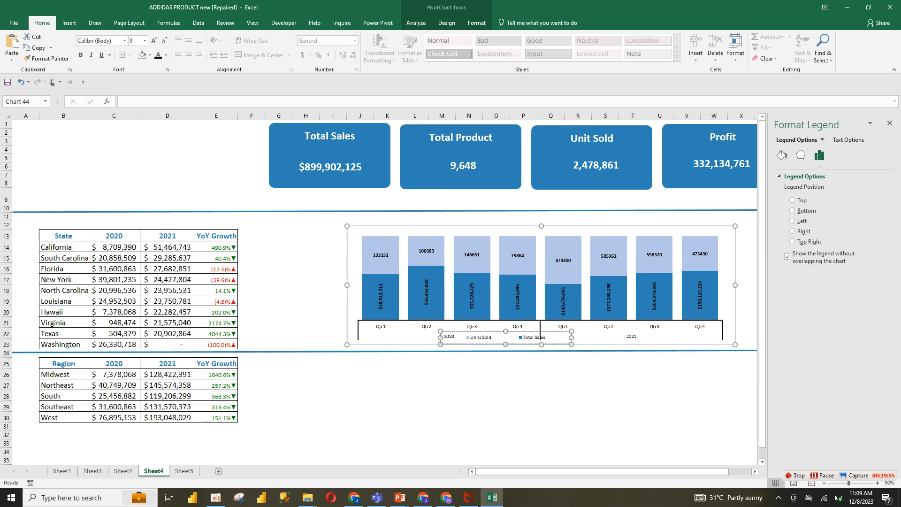
pyautogui.click(497, 384)
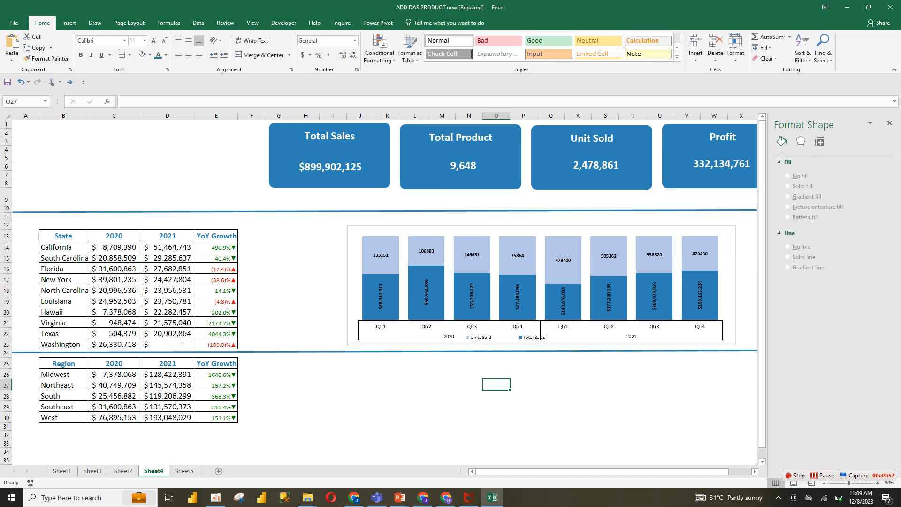
# Copy the region sales pivot table on Sheet5 and paste a duplicate at cell F21
pyautogui.click(184, 471)
pyautogui.click(316, 361)
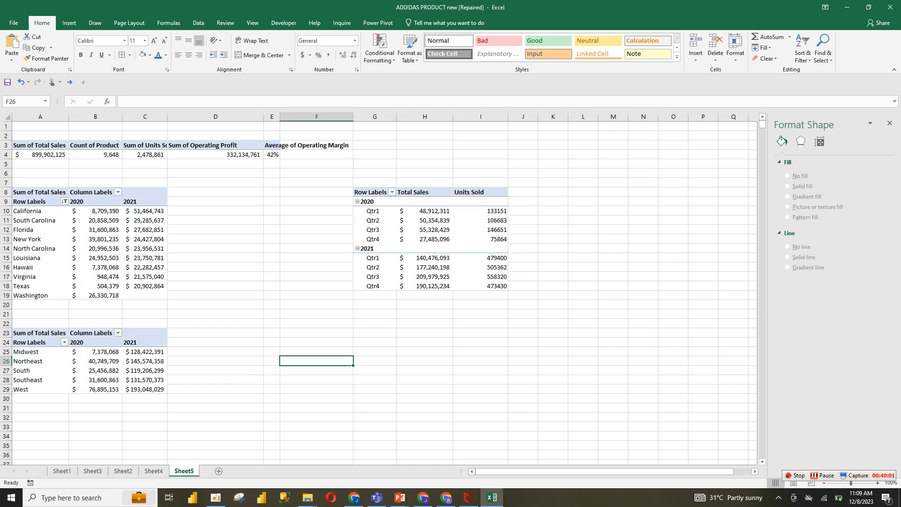
pyautogui.click(375, 199)
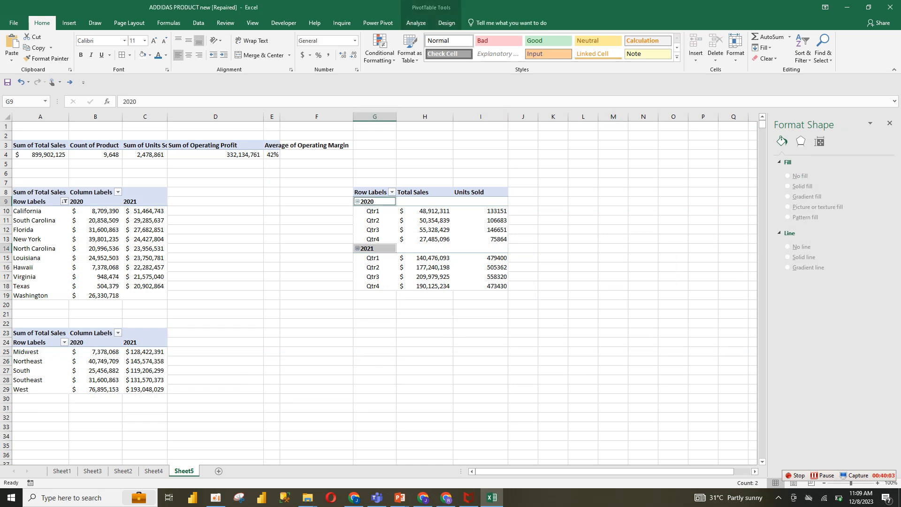
pyautogui.click(371, 192)
pyautogui.click(50, 348)
pyautogui.moveTo(50, 348)
pyautogui.mouseDown()
pyautogui.moveTo(51, 363)
pyautogui.moveTo(50, 348)
pyautogui.mouseUp()
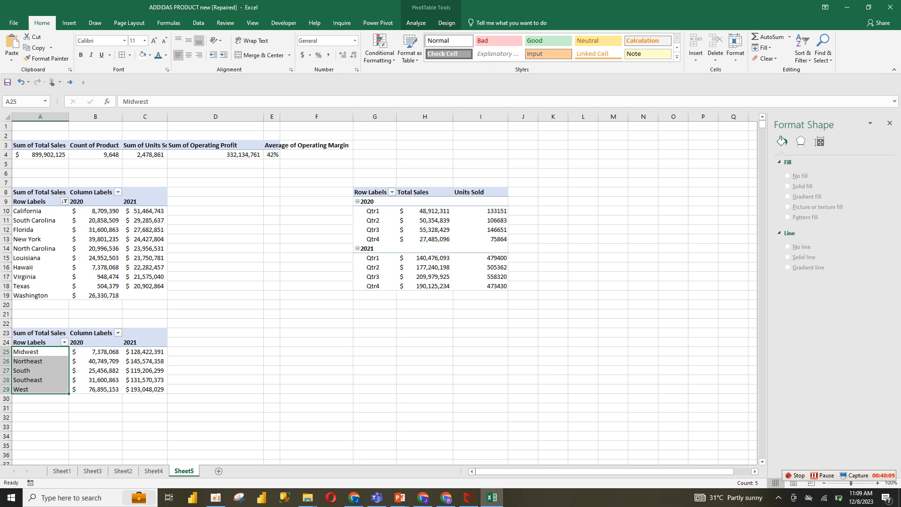
pyautogui.moveTo(32, 343); pyautogui.dragTo(145, 390)
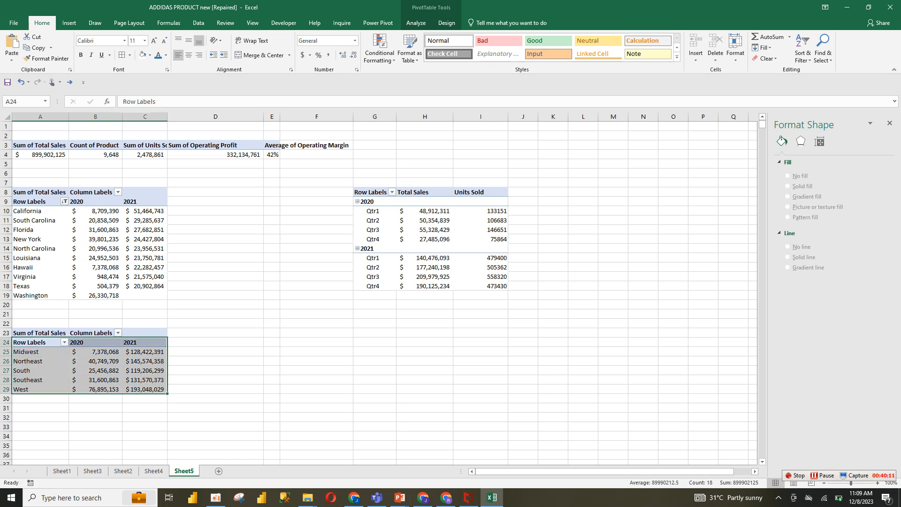
pyautogui.hotkey('ctrl', 'c')
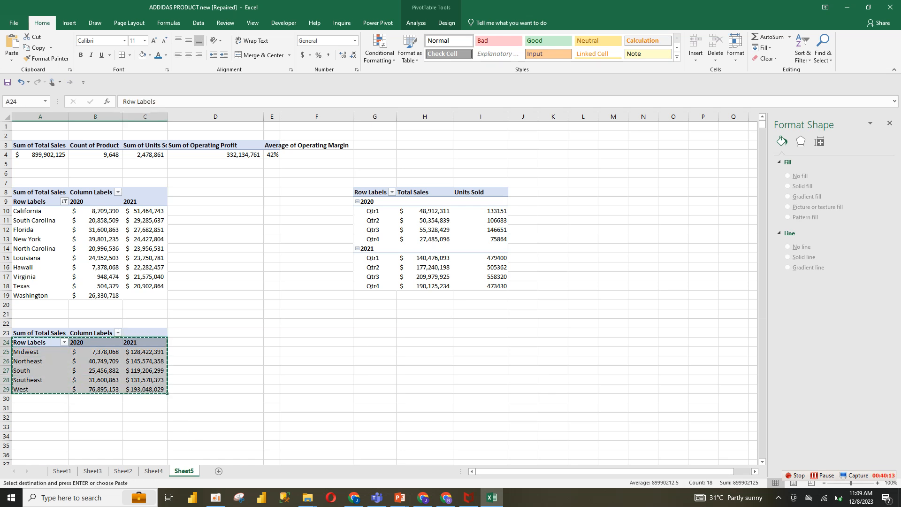
pyautogui.hotkey('ctrl', 'a')
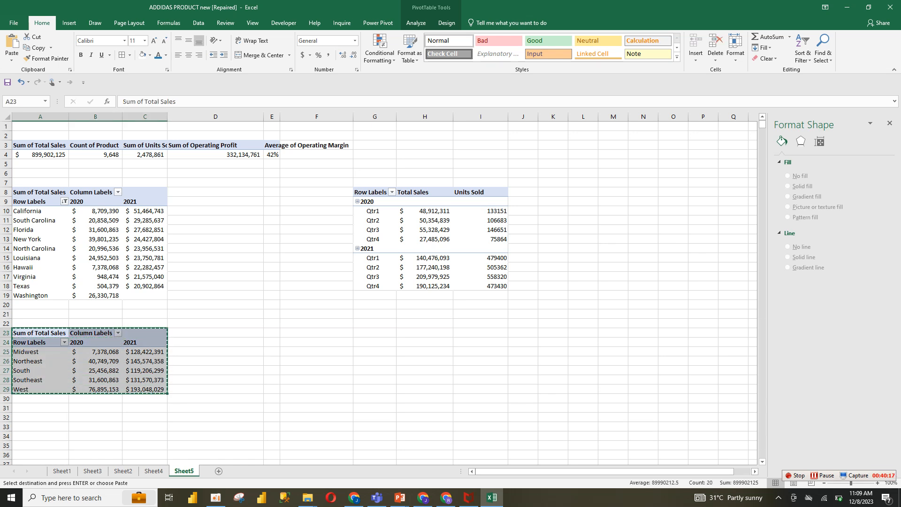
pyautogui.click(316, 314)
pyautogui.hotkey('ctrl', 'v')
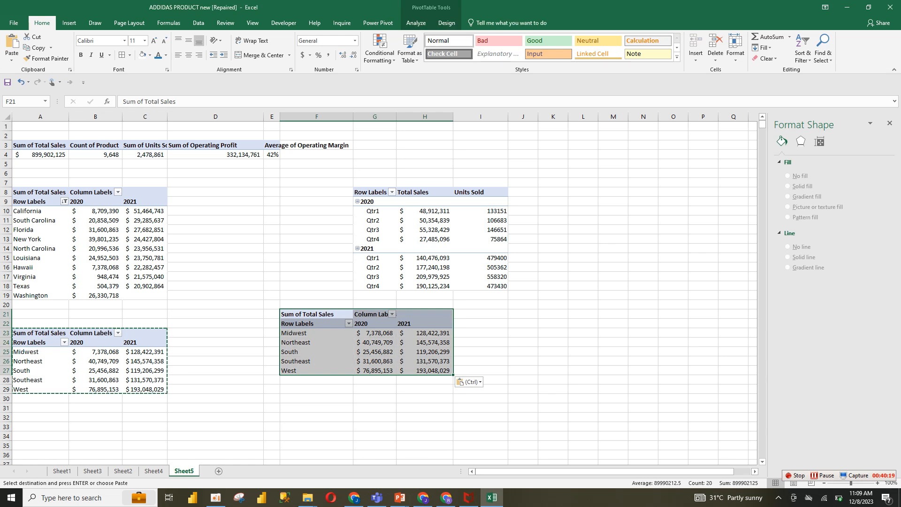
# Open the field list for the copied pivot table and close the Format Shape pane
pyautogui.click(385, 324)
pyautogui.rightClick(384, 323)
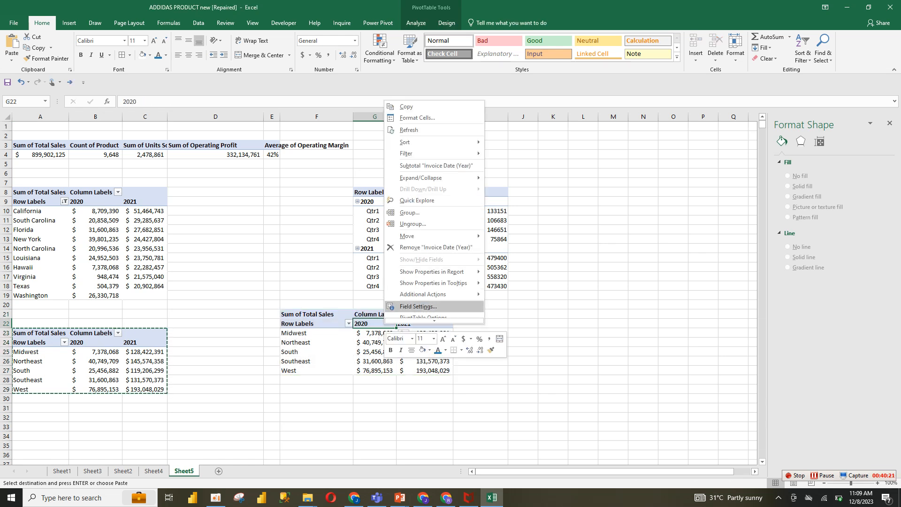
pyautogui.press('Escape')
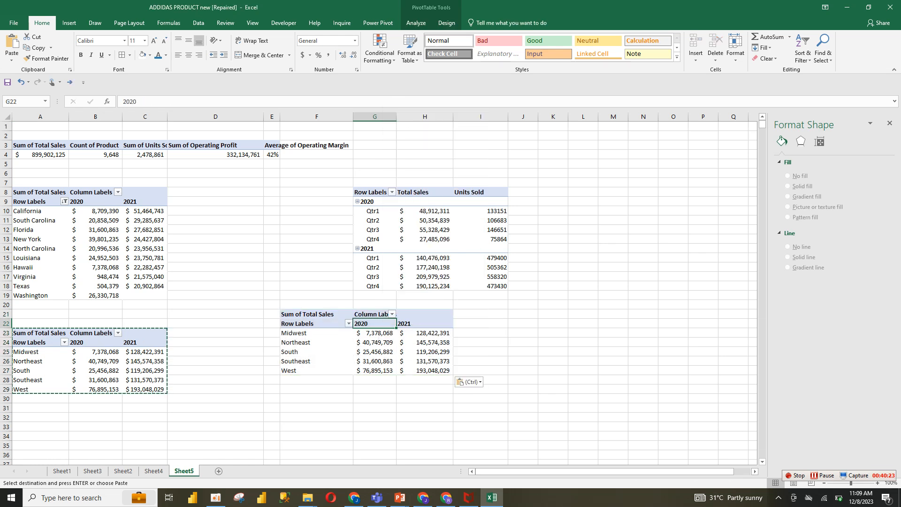
pyautogui.rightClick(291, 332)
pyautogui.press('Escape')
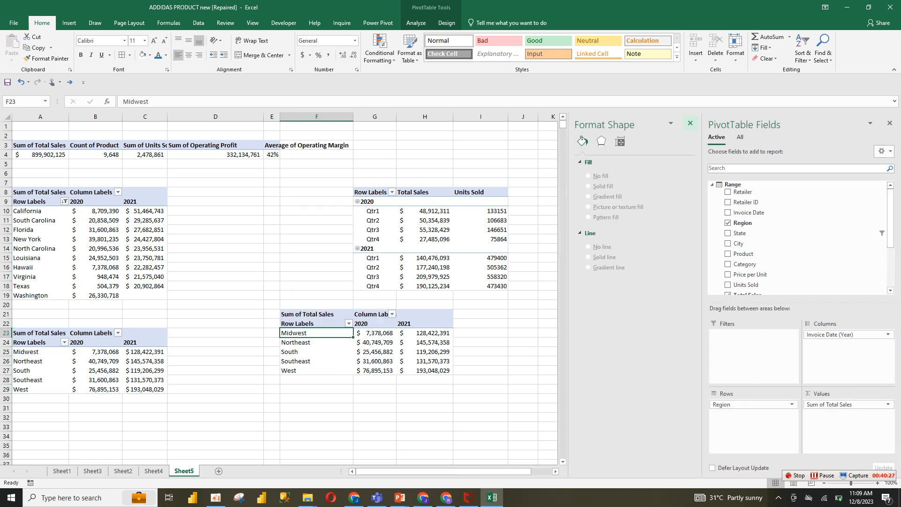
pyautogui.click(690, 123)
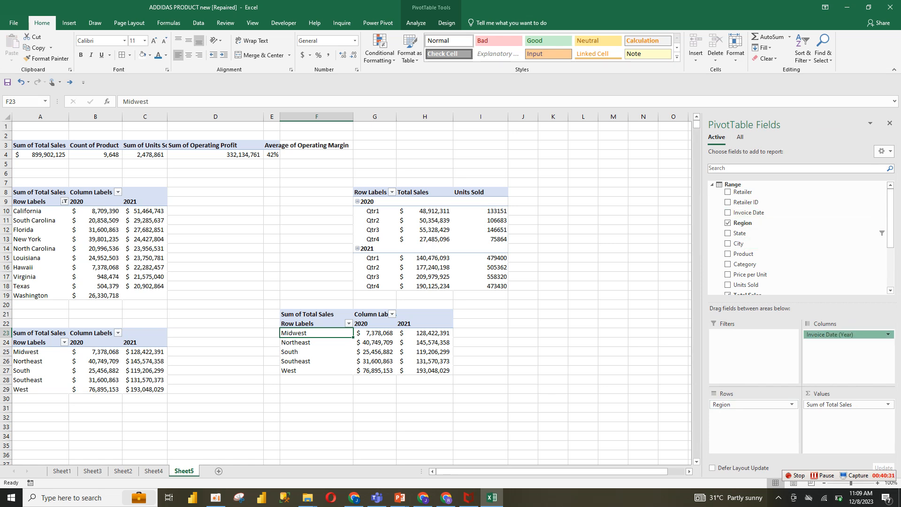
# Rearrange the copied pivot table so it lists Total Sales by invoice month only, removing region, year, quarter and date fields
pyautogui.moveTo(825, 335); pyautogui.dragTo(752, 411)
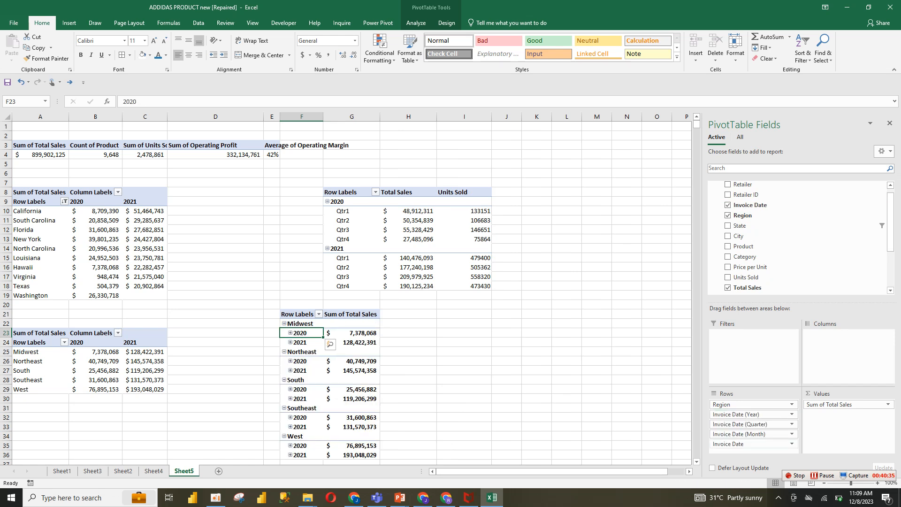
pyautogui.click(752, 444)
pyautogui.click(751, 424)
pyautogui.click(751, 424)
pyautogui.click(751, 403)
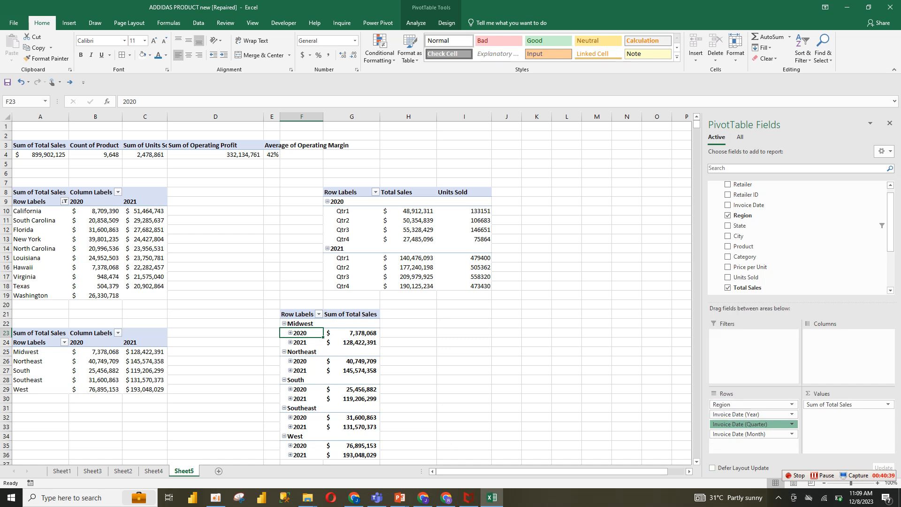
pyautogui.click(751, 414)
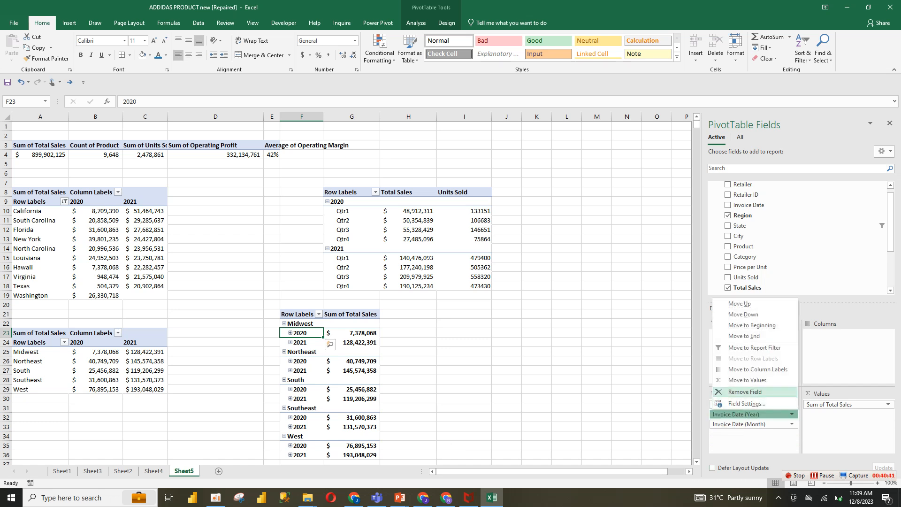
pyautogui.click(745, 392)
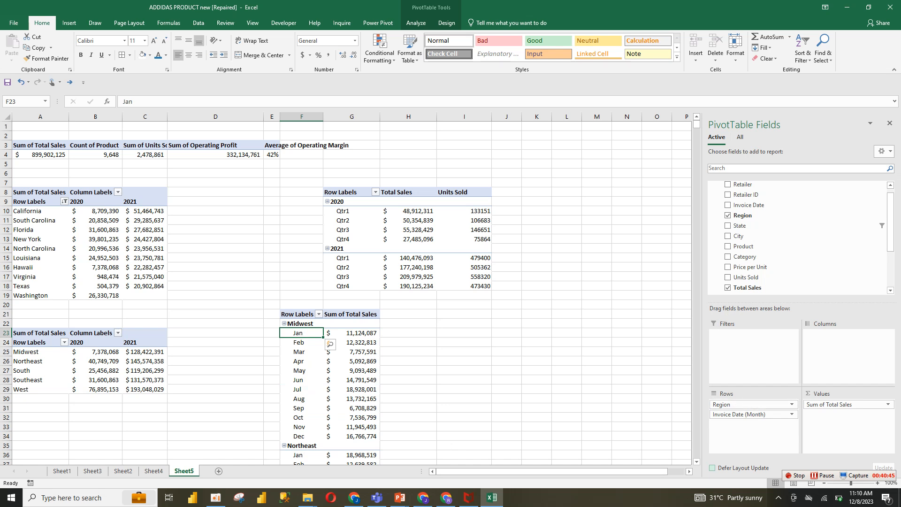
pyautogui.moveTo(747, 405); pyautogui.dragTo(763, 195)
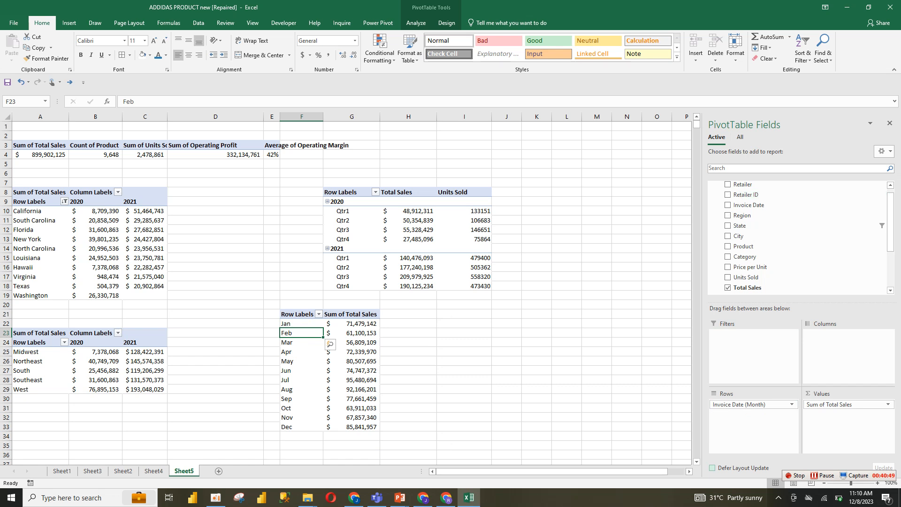
# Insert a 2-D line chart from the monthly pivot table and move it beside the data
pyautogui.doubleClick(352, 389)
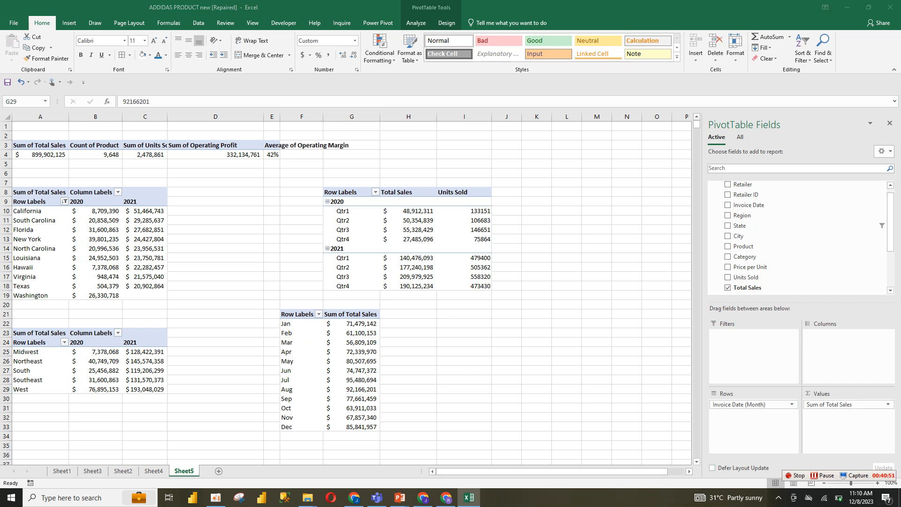
pyautogui.click(69, 23)
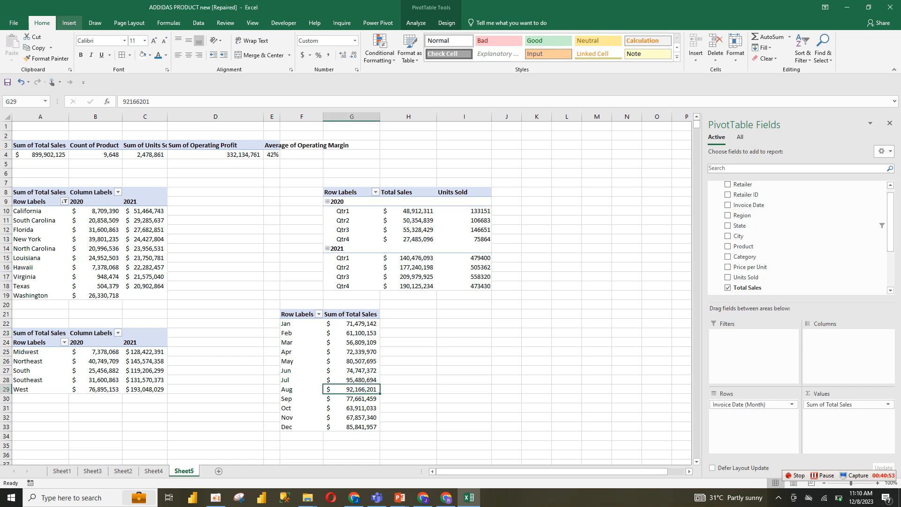
pyautogui.click(69, 23)
pyautogui.click(402, 48)
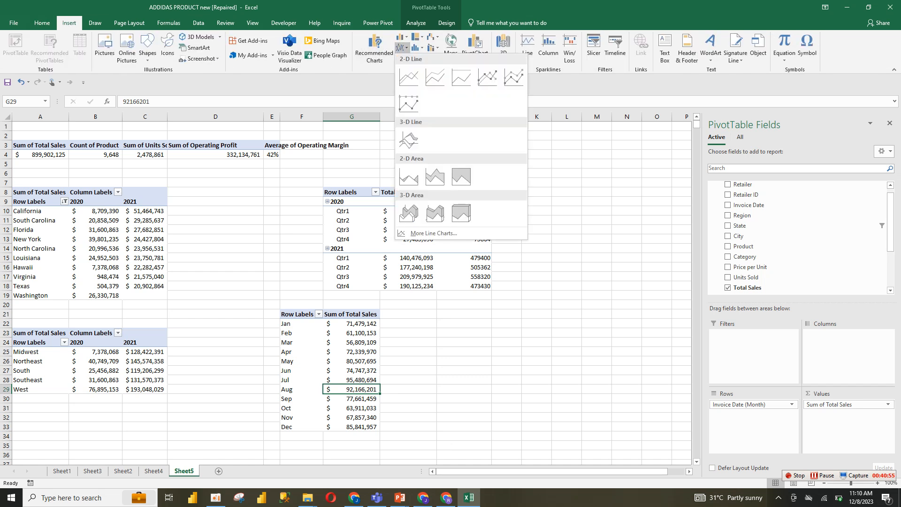
pyautogui.click(409, 77)
pyautogui.moveTo(464, 360); pyautogui.dragTo(522, 373)
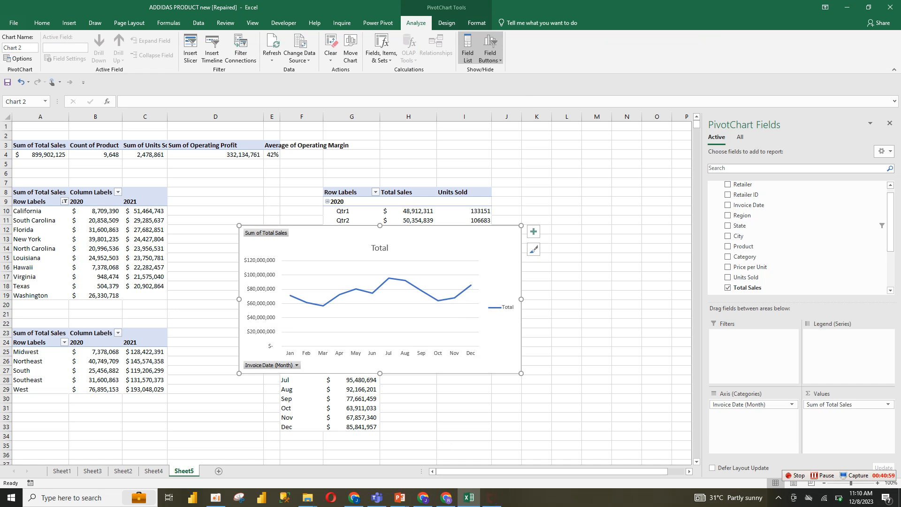
# Hide the chart's field buttons and delete its legend
pyautogui.rightClick(253, 233)
pyautogui.click(197, 338)
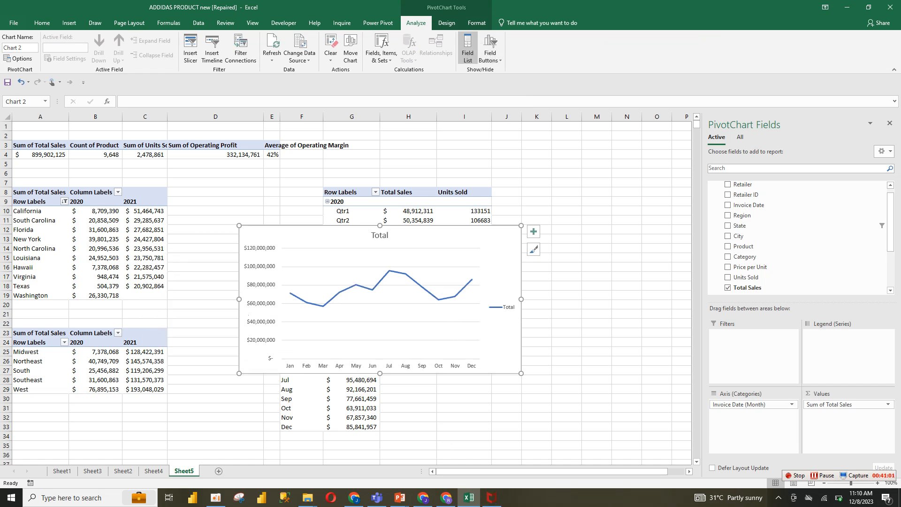
pyautogui.click(509, 307)
pyautogui.press('Delete')
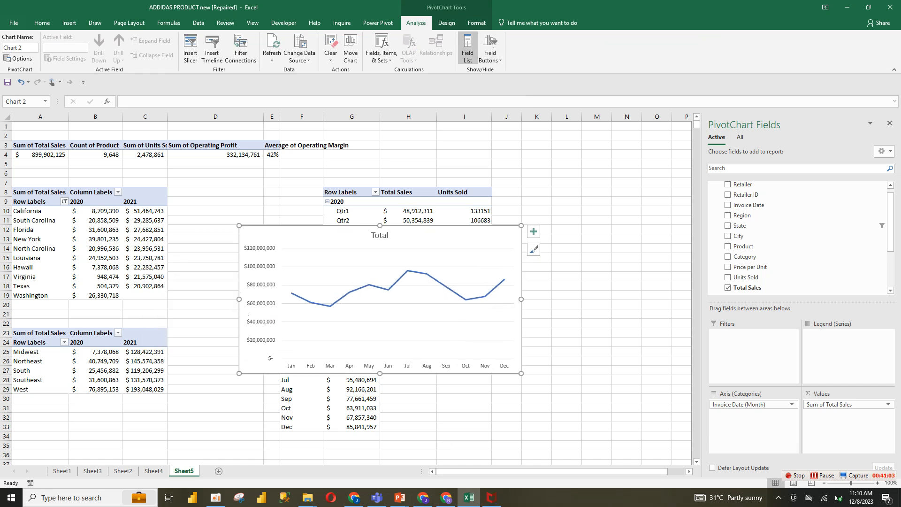
# Rename the chart title to Monthly Sales Trend
pyautogui.click(380, 235)
pyautogui.click(380, 236)
pyautogui.doubleClick(380, 235)
pyautogui.write('Monthly Sales')
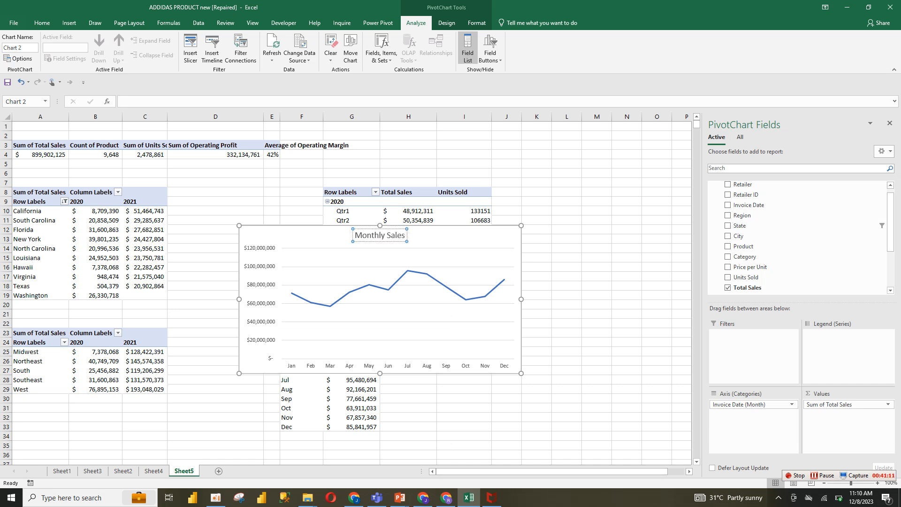
pyautogui.write(' Trend')
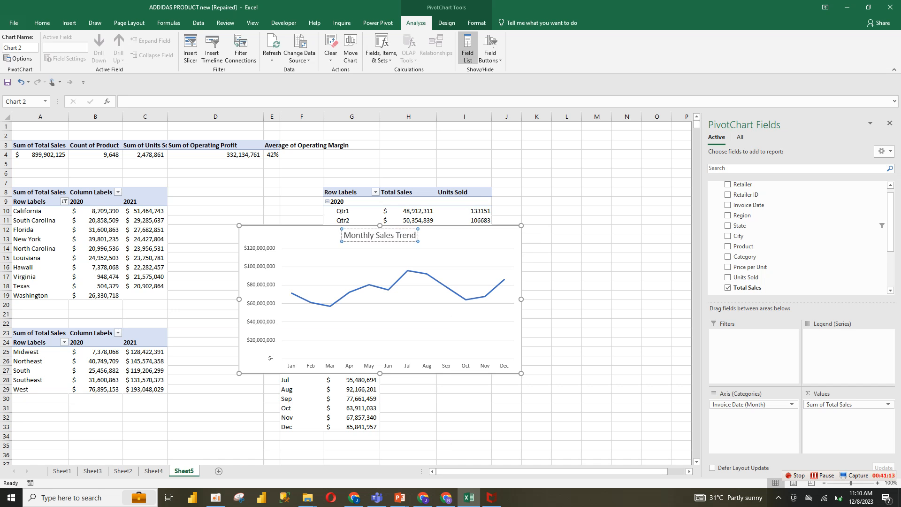
# Make the chart title text bold and apply the current font colour
pyautogui.hotkey('ctrl', 'a')
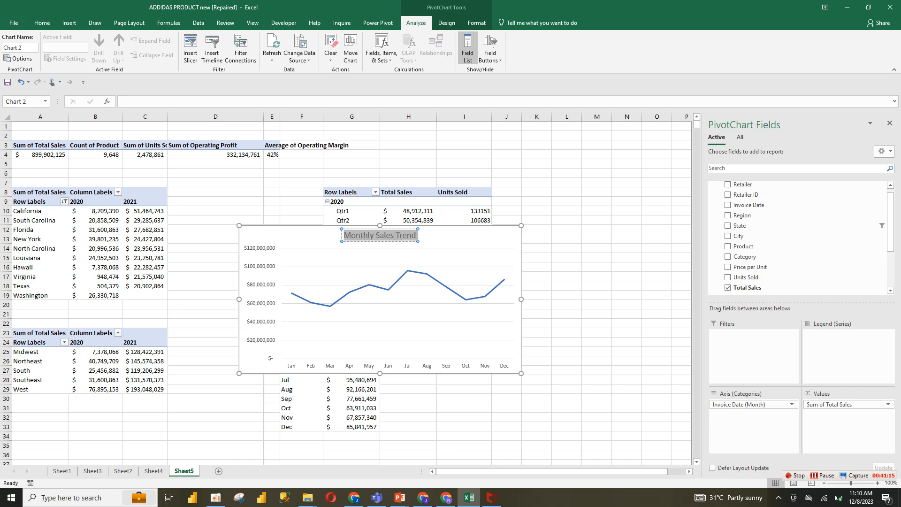
pyautogui.click(42, 22)
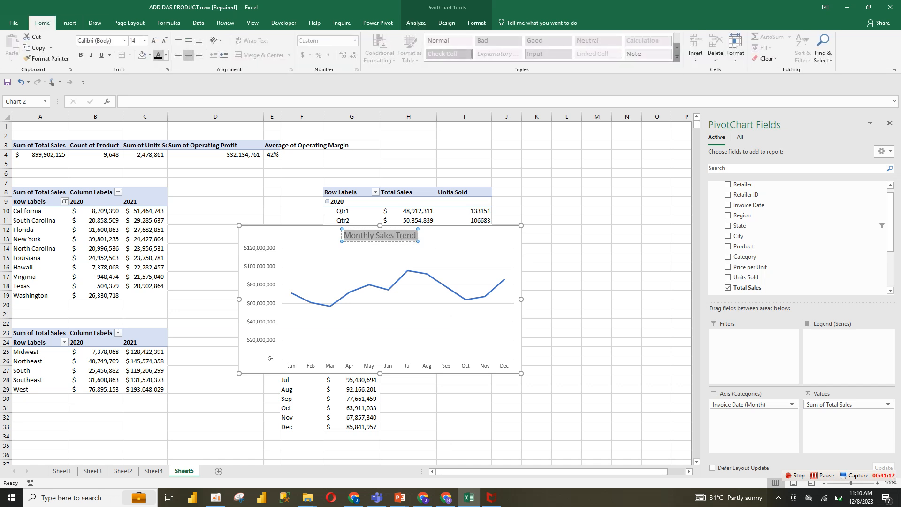
pyautogui.click(158, 55)
pyautogui.click(81, 55)
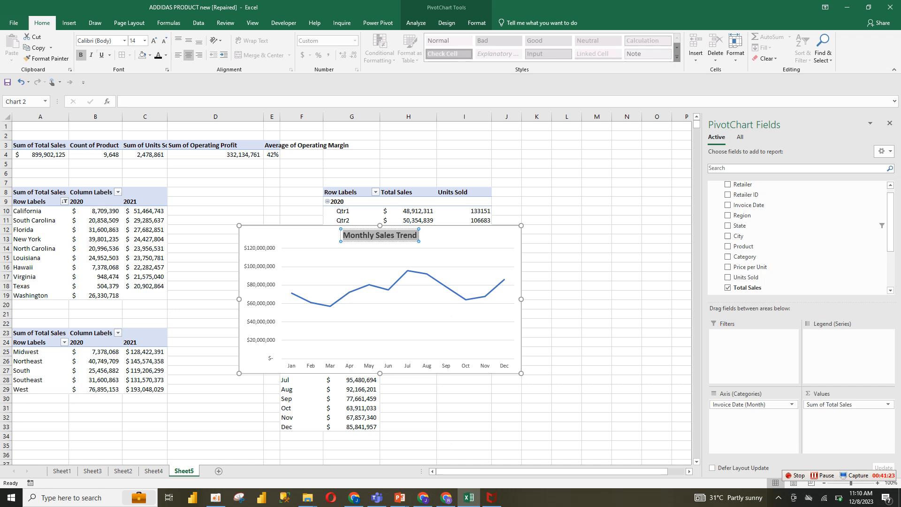
pyautogui.press('Escape')
# Remove the chart's gridlines and widen the plot area to the chart's right edge
pyautogui.click(534, 231)
pyautogui.click(557, 299)
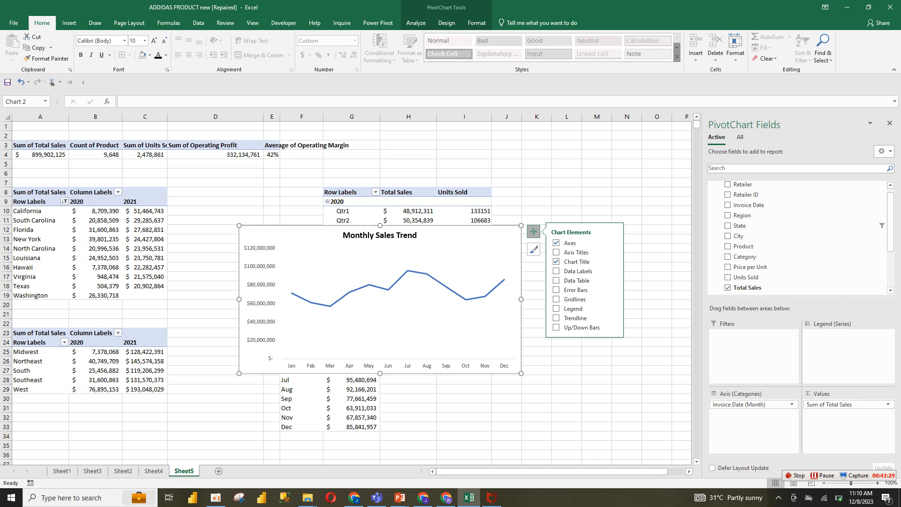
pyautogui.click(398, 365)
pyautogui.click(398, 336)
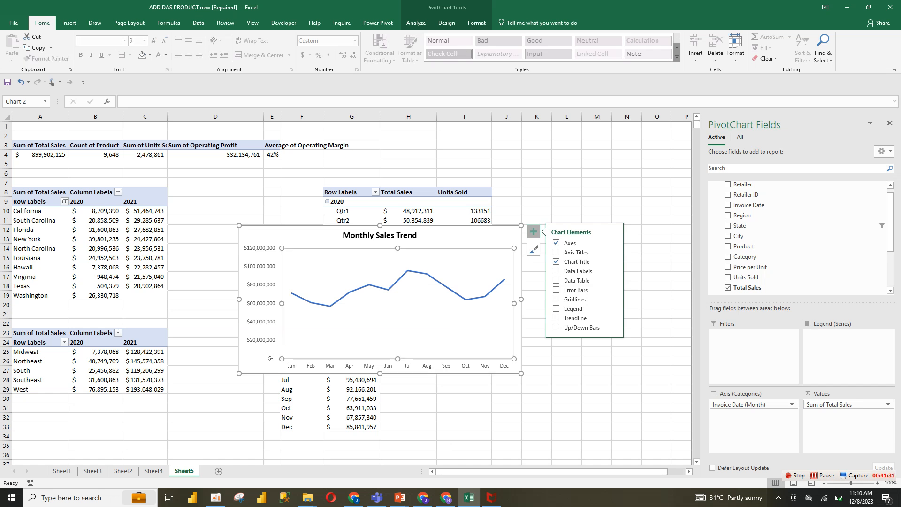
pyautogui.moveTo(514, 299); pyautogui.dragTo(521, 300)
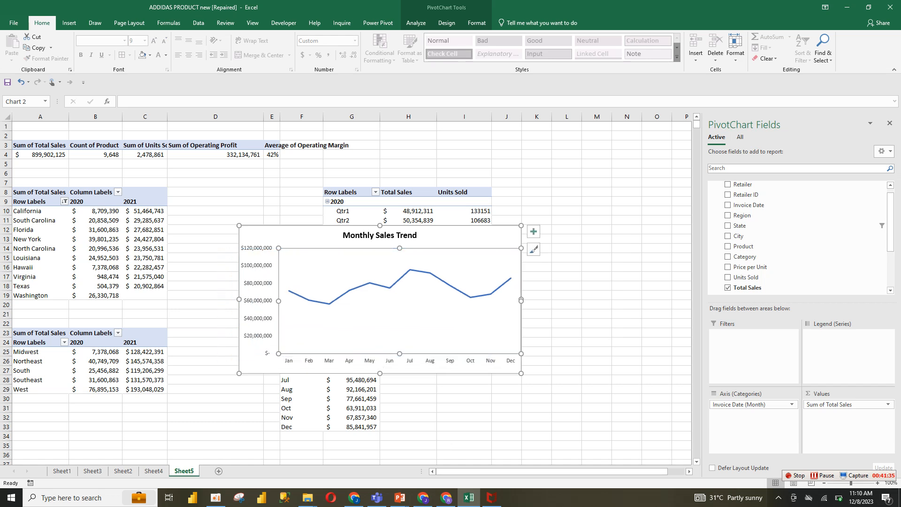
pyautogui.click(521, 301)
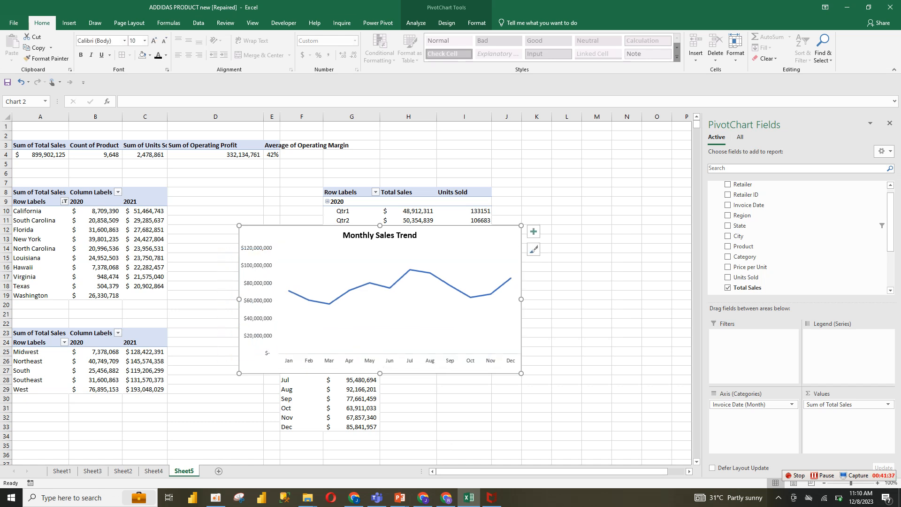
# Give the chart area no outline and no fill
pyautogui.click(477, 23)
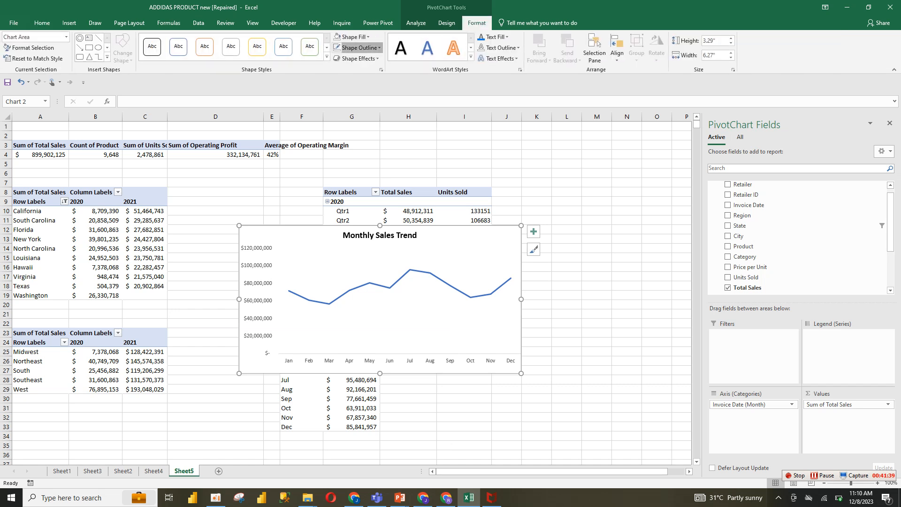
pyautogui.click(359, 48)
pyautogui.click(361, 160)
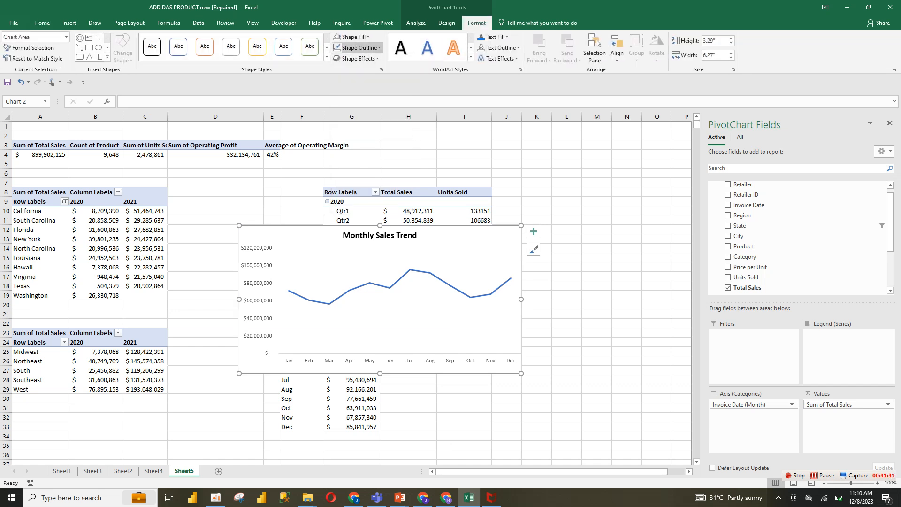
pyautogui.click(352, 37)
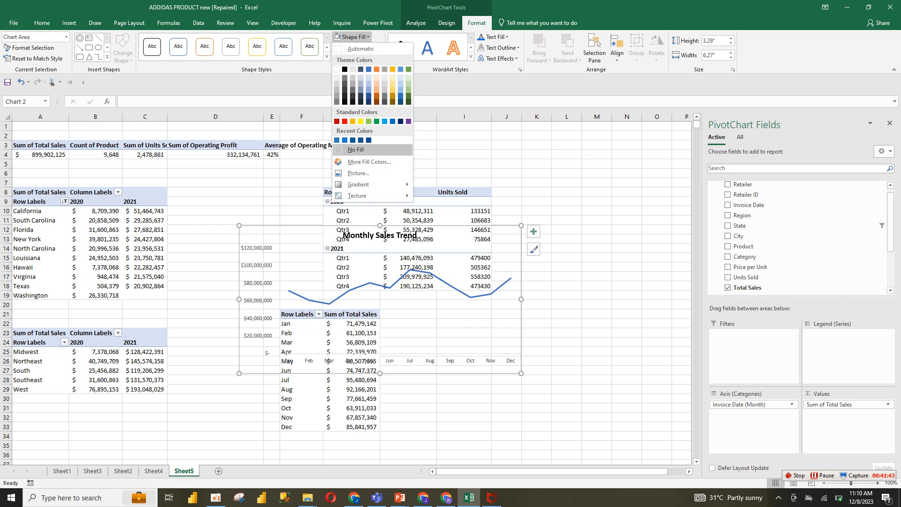
pyautogui.click(356, 149)
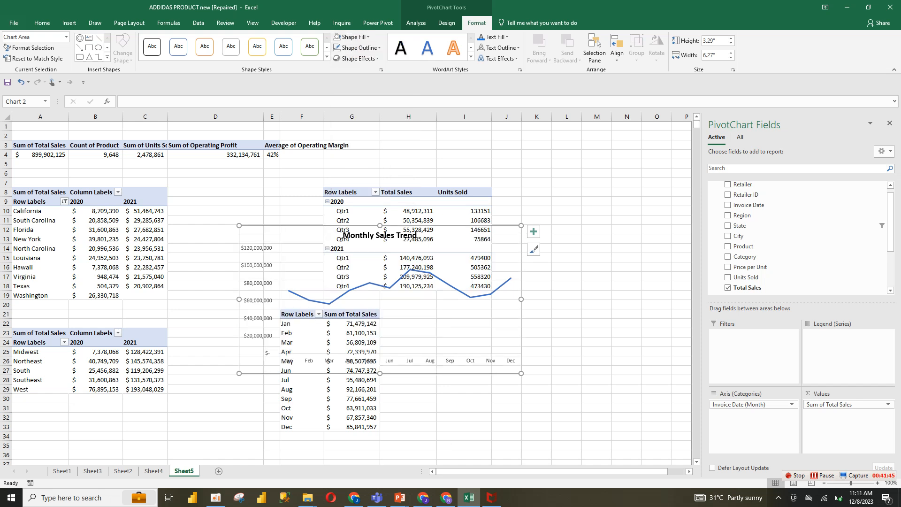
# Move the Monthly Sales Trend chart from Sheet5 onto Sheet4 beside the region table and close the field pane
pyautogui.moveTo(521, 373); pyautogui.dragTo(638, 409)
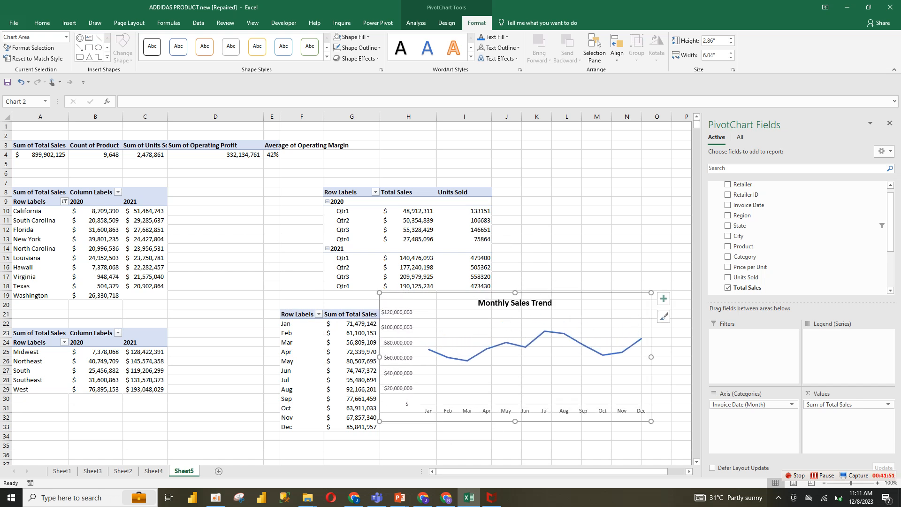
pyautogui.press('Delete')
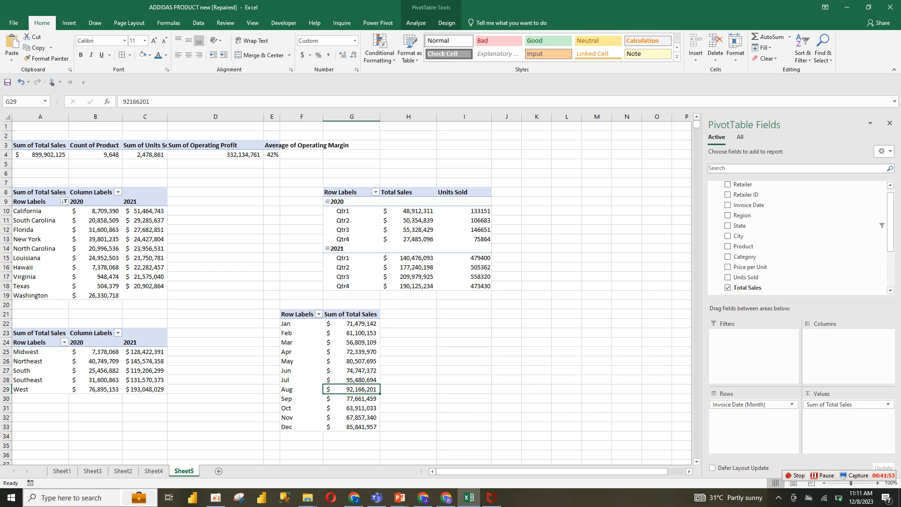
pyautogui.hotkey('ctrl', 'pageup')
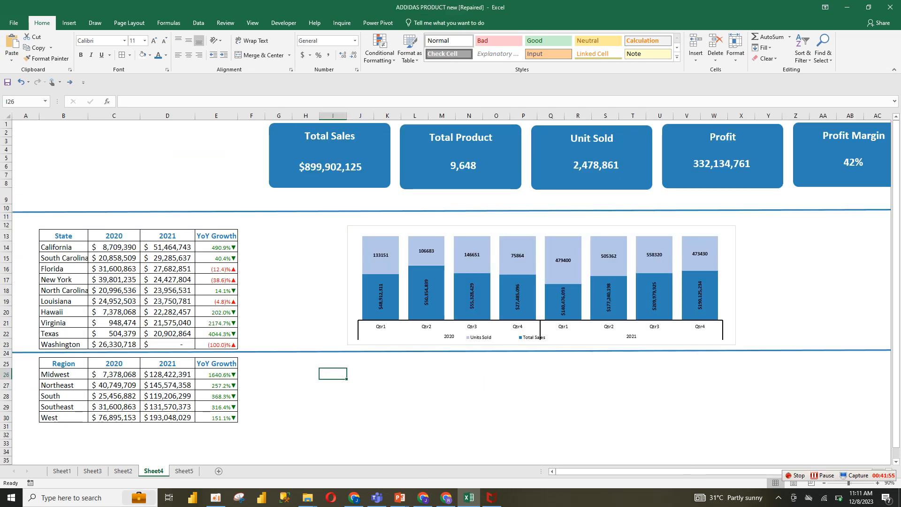
pyautogui.hotkey('ctrl', 'v')
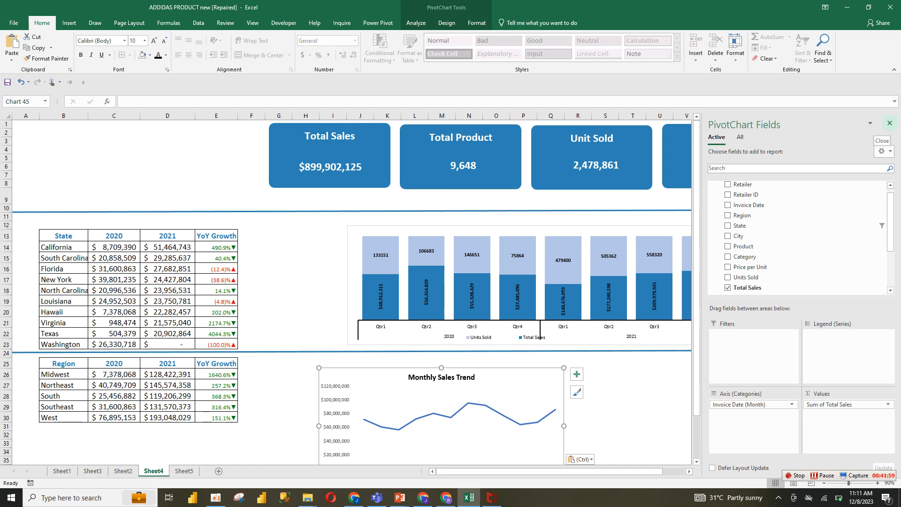
pyautogui.click(890, 123)
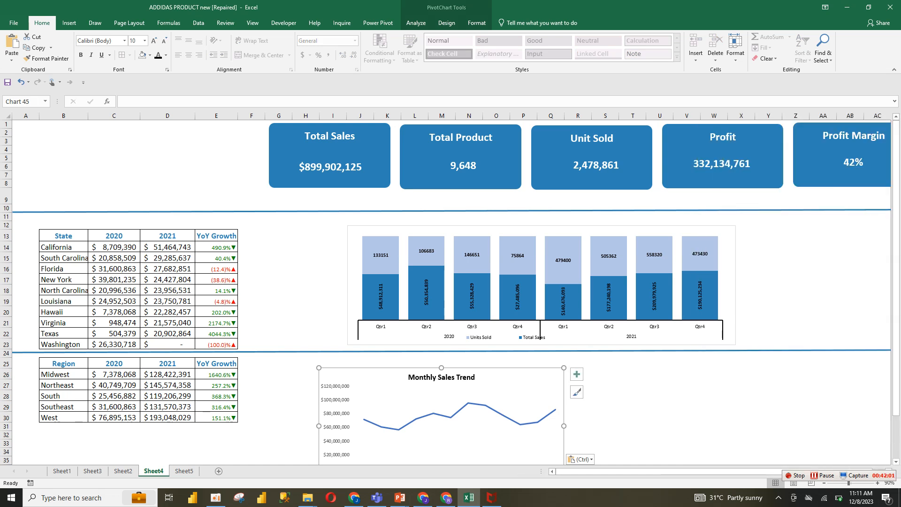
# Resize and reposition the chart below the quarterly chart, spanning about columns H to AA
pyautogui.scroll(-2, 450, 291)
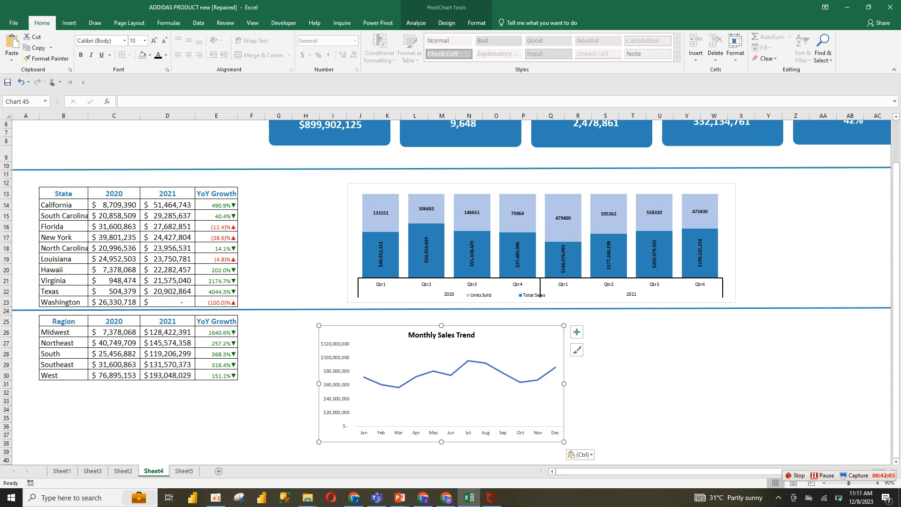
pyautogui.moveTo(564, 442); pyautogui.dragTo(756, 426)
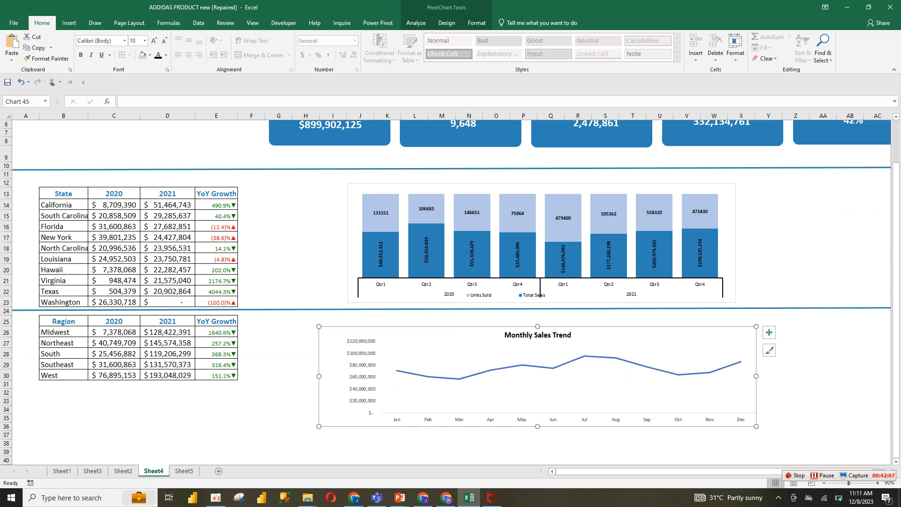
pyautogui.moveTo(319, 327); pyautogui.dragTo(333, 320)
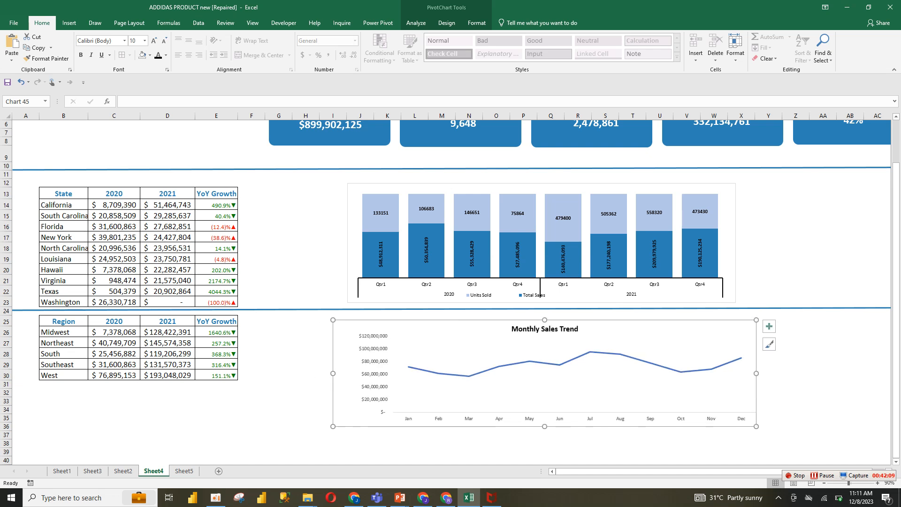
# Make the chart's month axis labels bold
pyautogui.click(469, 418)
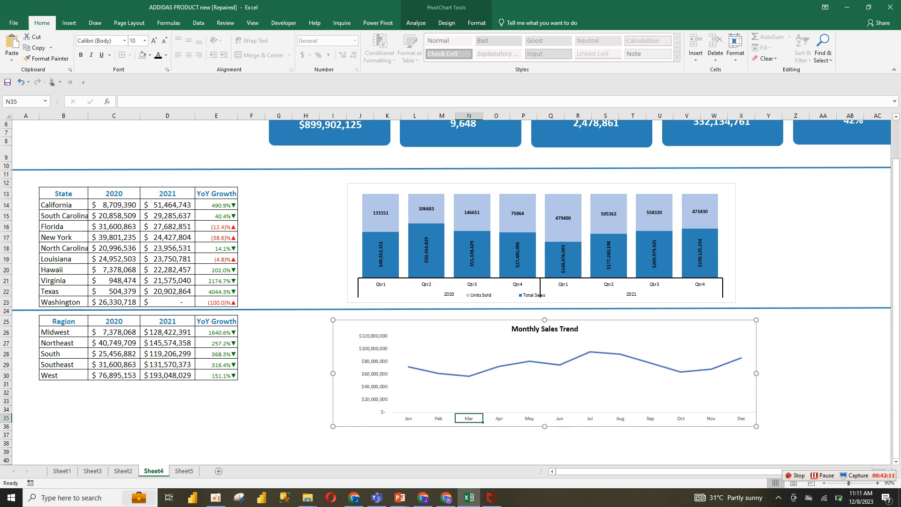
pyautogui.click(469, 418)
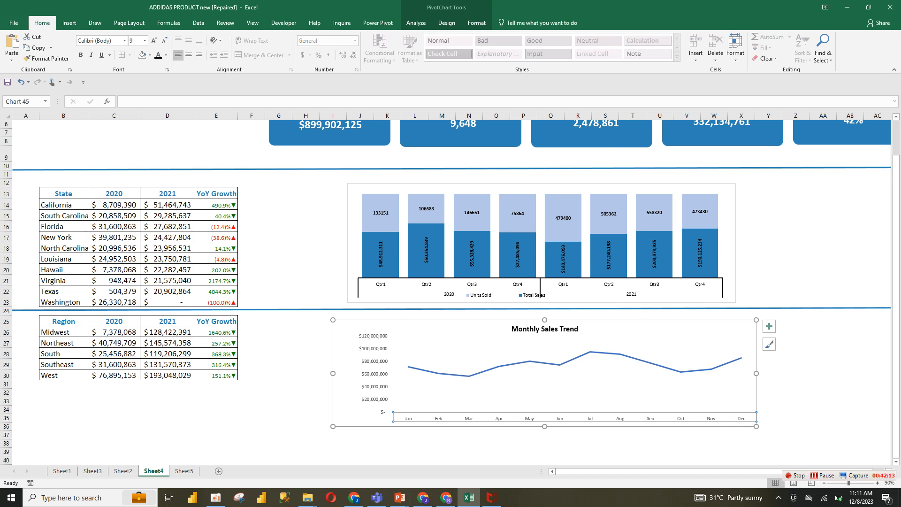
pyautogui.click(81, 55)
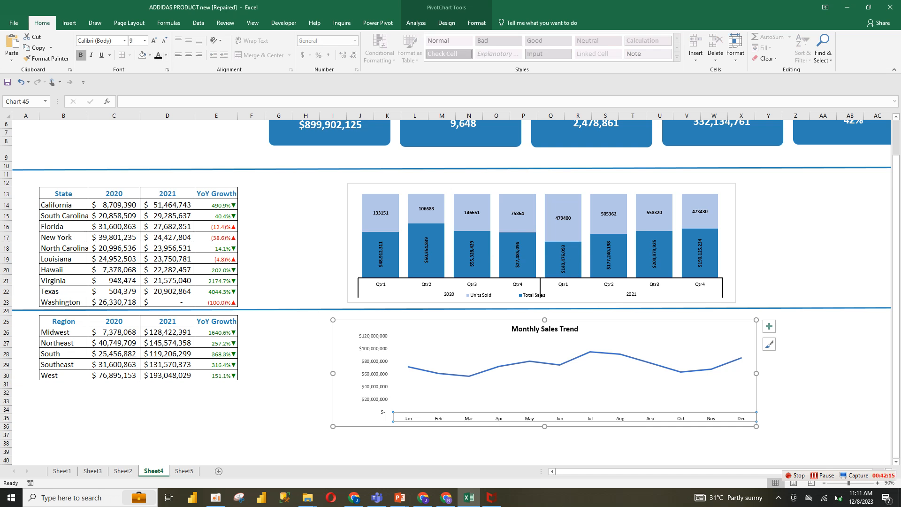
# Make the monthly chart's value axis labels bold
pyautogui.click(374, 374)
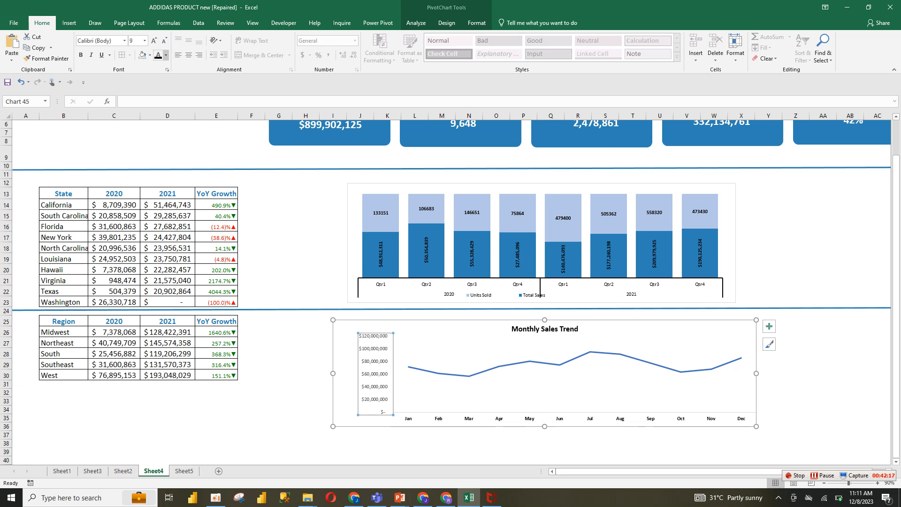
pyautogui.click(81, 55)
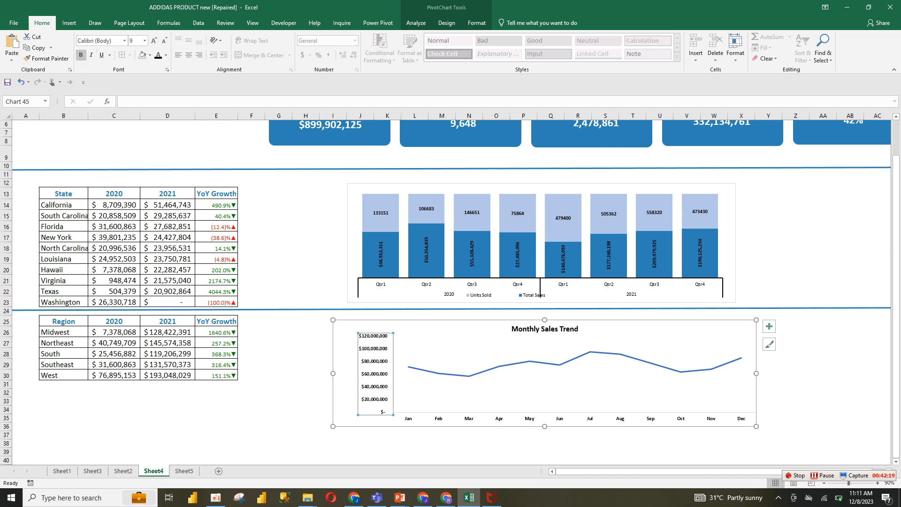
# Set the Monthly Sales Trend line to a solid blue line
pyautogui.click(574, 361)
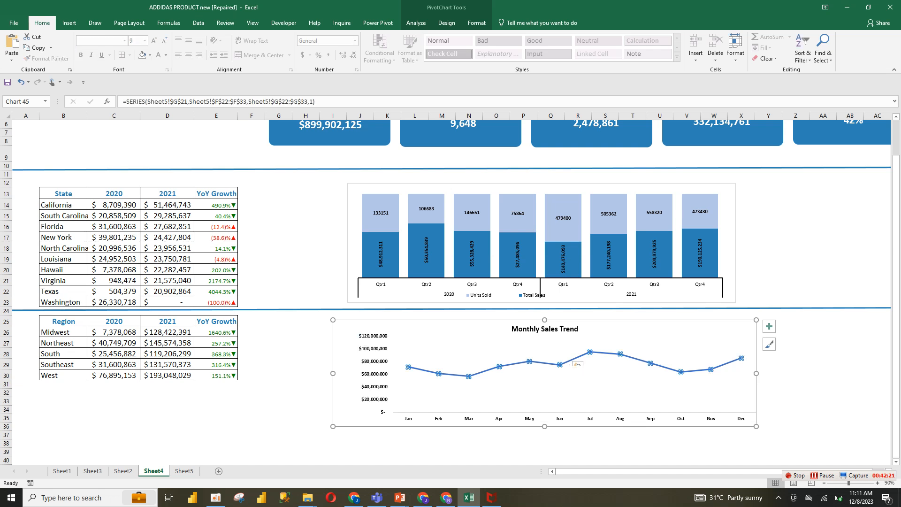
pyautogui.rightClick(577, 365)
pyautogui.press('Escape')
pyautogui.hotkey('ctrl', '1')
pyautogui.click(782, 155)
pyautogui.click(875, 251)
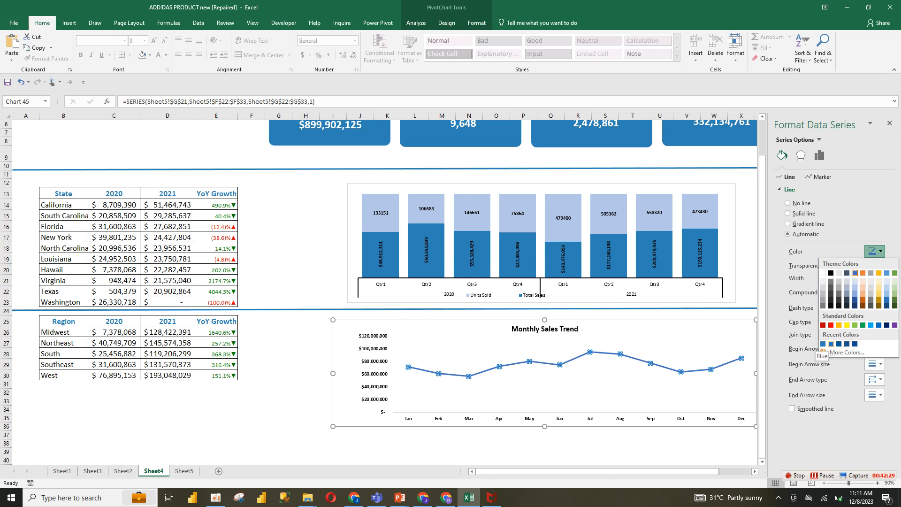
pyautogui.click(832, 344)
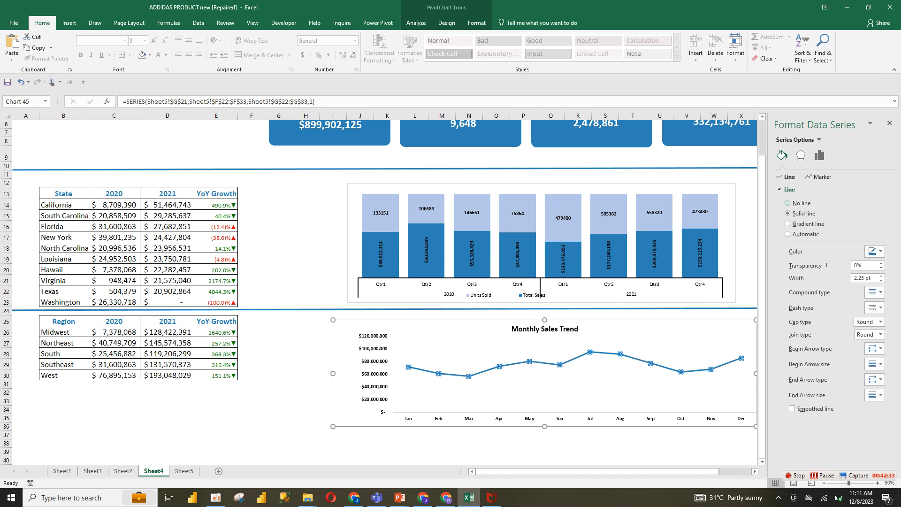
# Give the line built-in diamond markers of size 7 with an orange solid fill
pyautogui.click(819, 177)
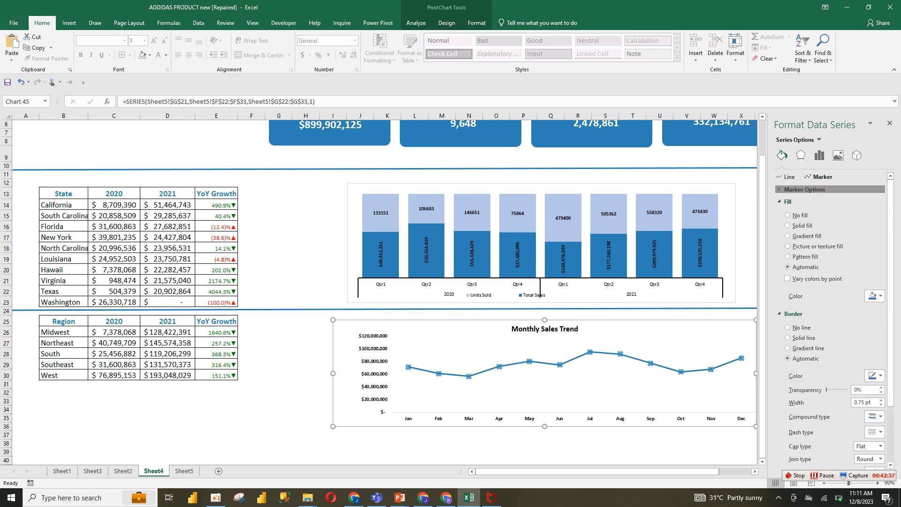
pyautogui.click(805, 189)
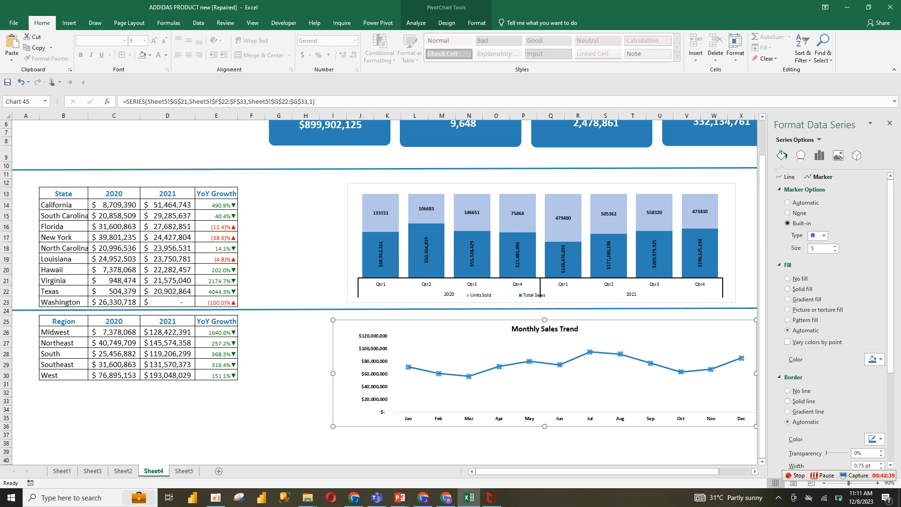
pyautogui.click(824, 236)
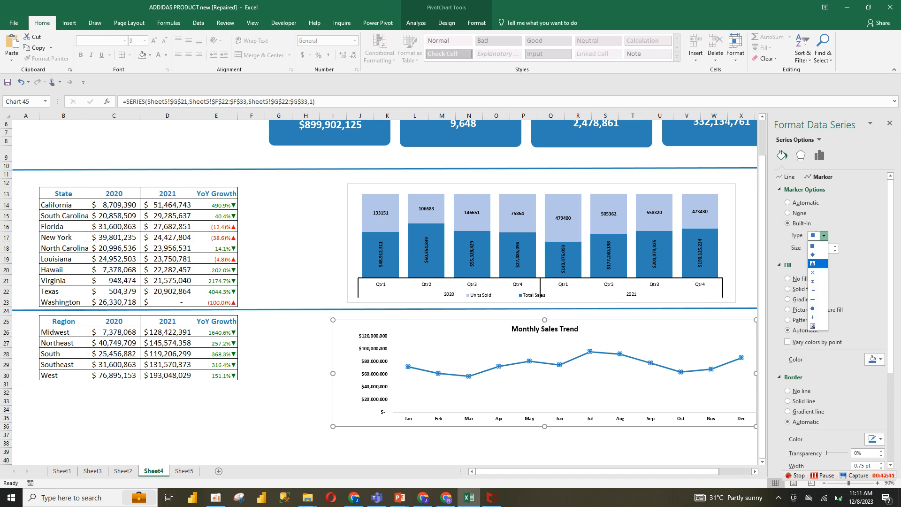
pyautogui.click(817, 255)
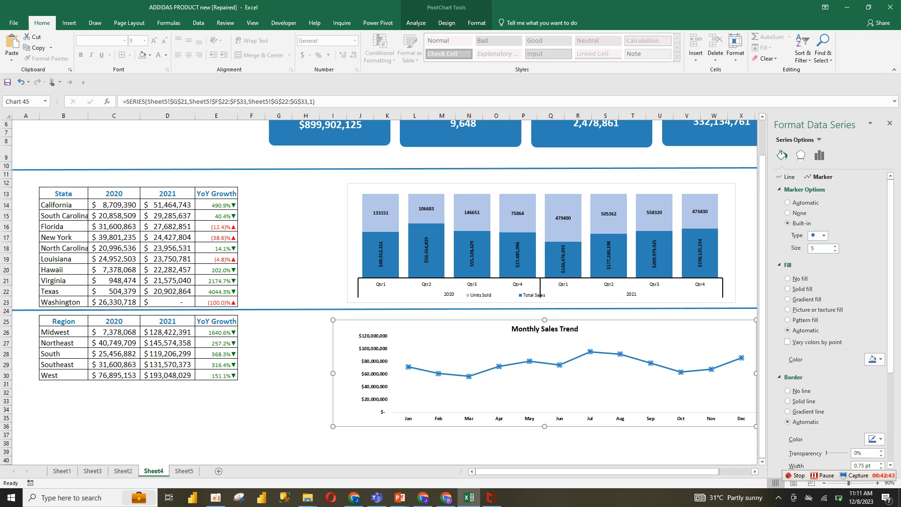
pyautogui.click(874, 360)
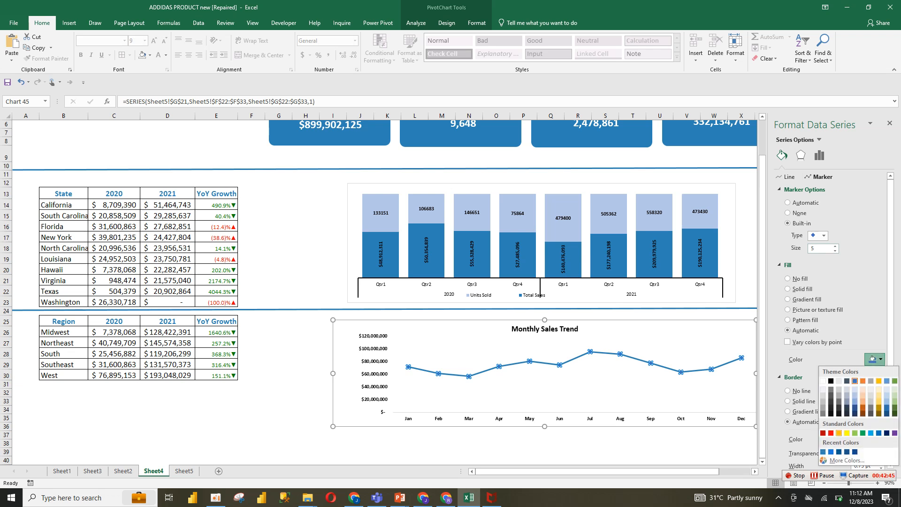
pyautogui.click(839, 433)
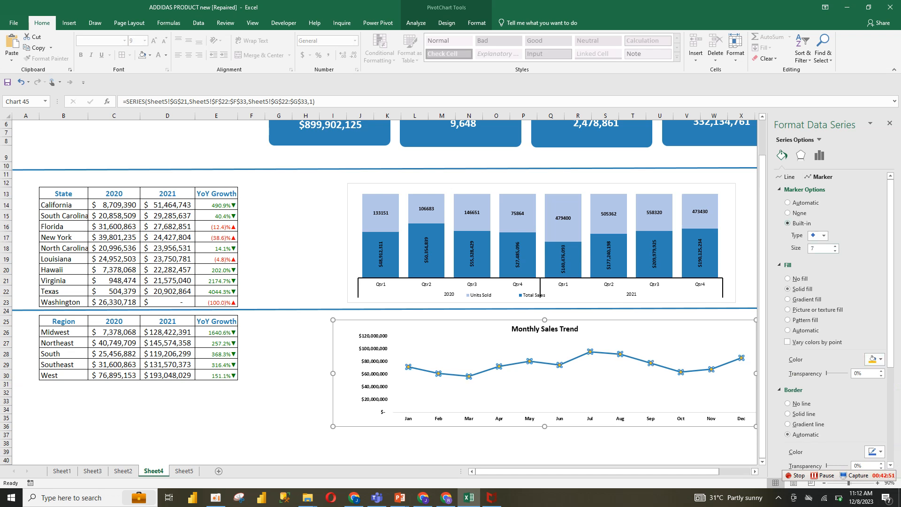
# Turn the monthly sales line into a smoothed line
pyautogui.click(804, 189)
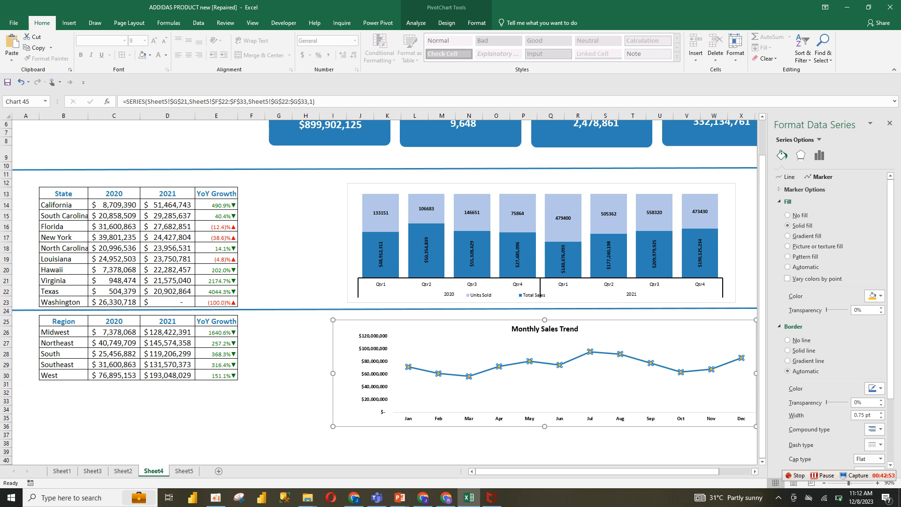
pyautogui.click(804, 190)
pyautogui.click(805, 189)
pyautogui.click(789, 176)
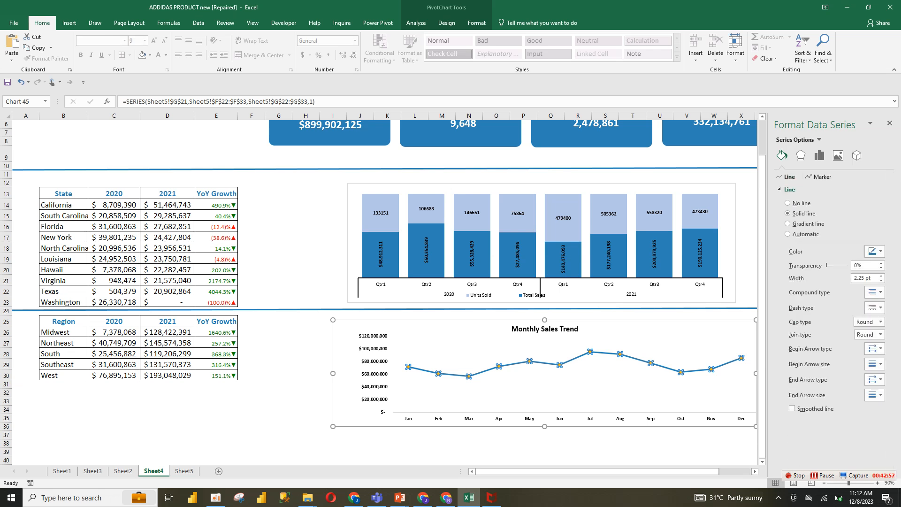
pyautogui.click(792, 408)
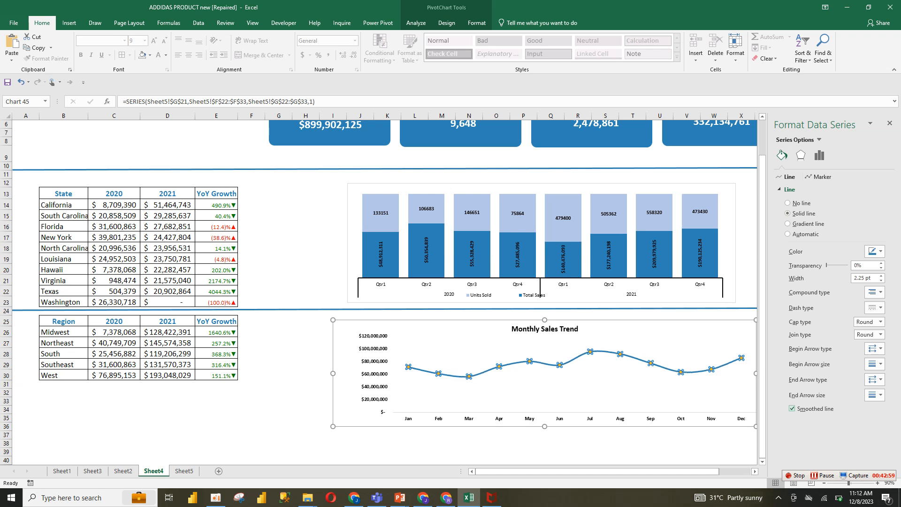
pyautogui.moveTo(756, 427); pyautogui.dragTo(712, 425)
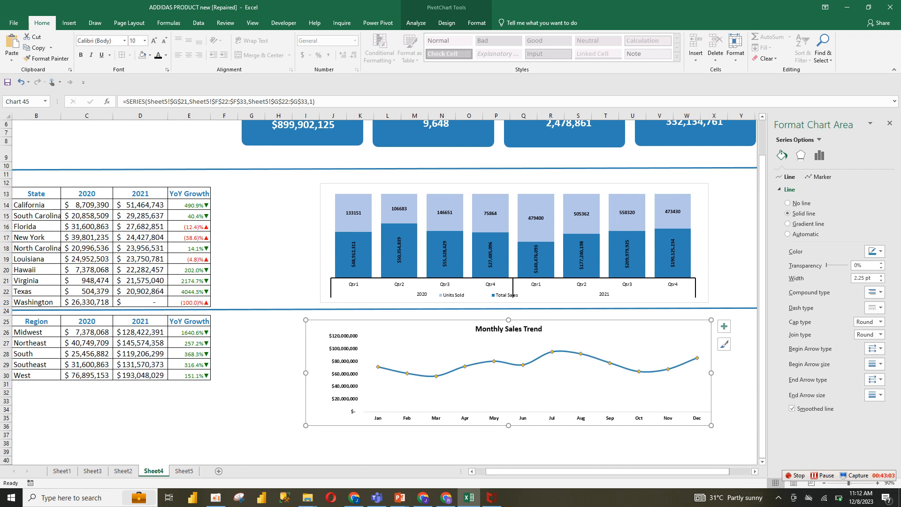
pyautogui.click(653, 372)
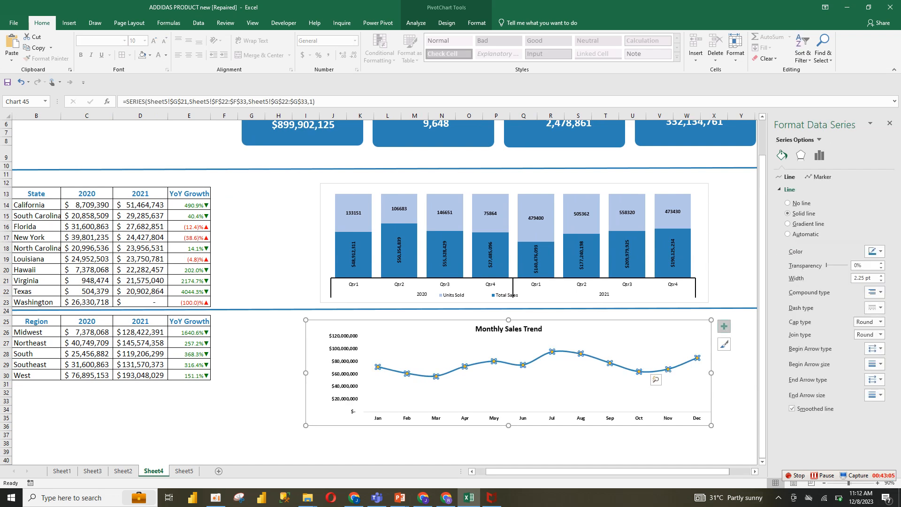
pyautogui.click(725, 326)
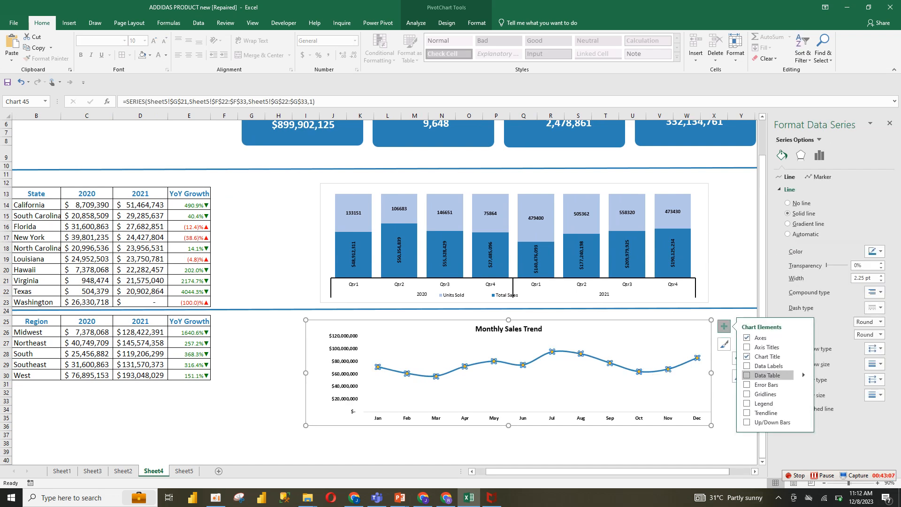
pyautogui.click(747, 375)
pyautogui.click(748, 375)
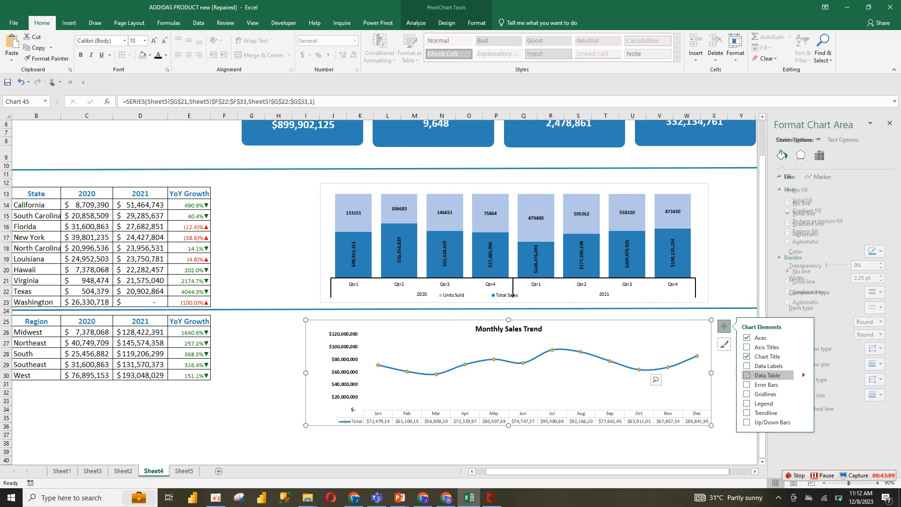
# Add bold data labels to the monthly sales line
pyautogui.click(748, 366)
pyautogui.click(650, 364)
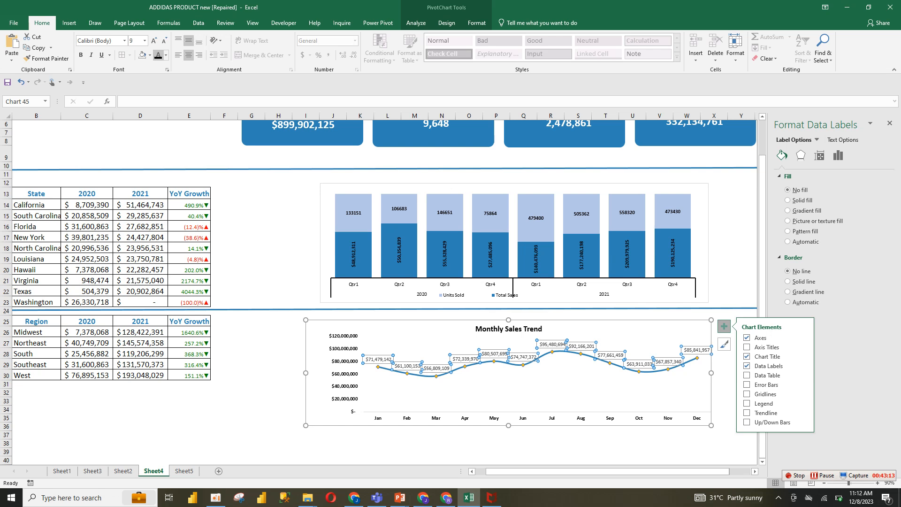
pyautogui.click(81, 55)
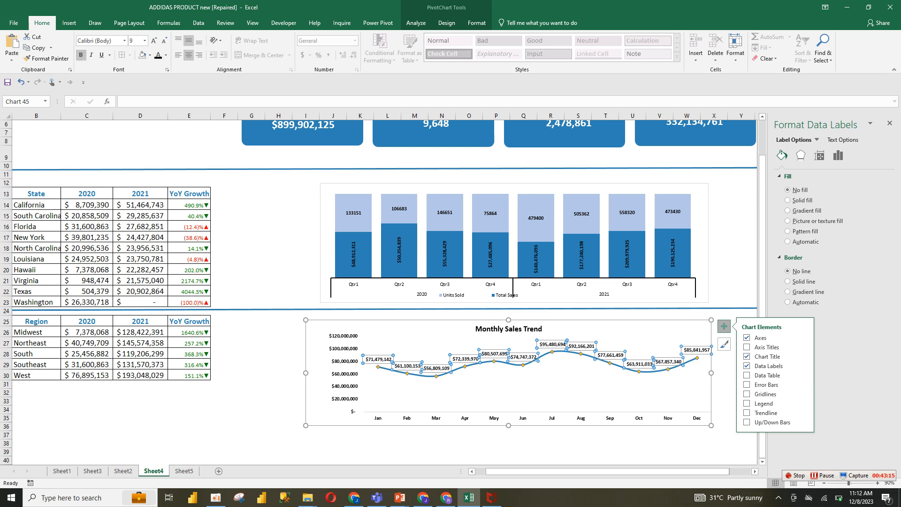
# Widen the quarterly chart to about column Z and raise its top edge slightly
pyautogui.click(299, 332)
pyautogui.click(344, 374)
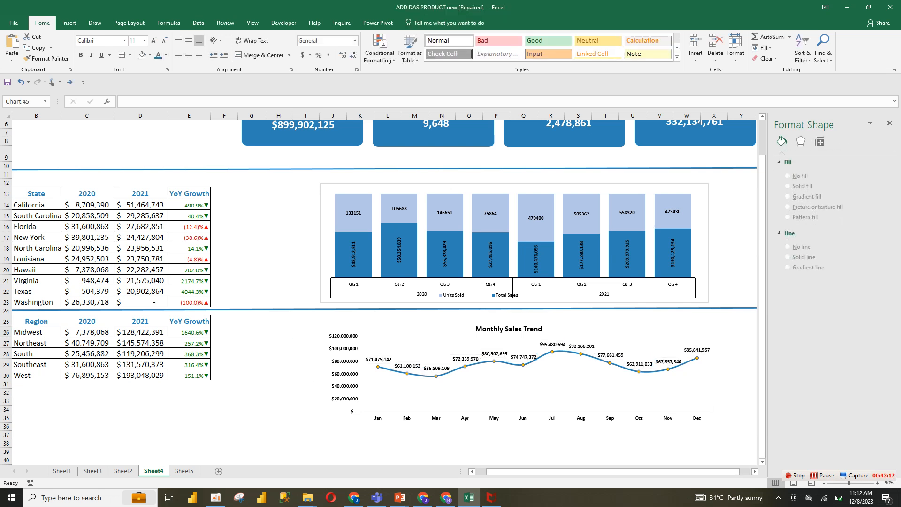
pyautogui.moveTo(763, 297); pyautogui.dragTo(763, 282)
pyautogui.click(825, 483)
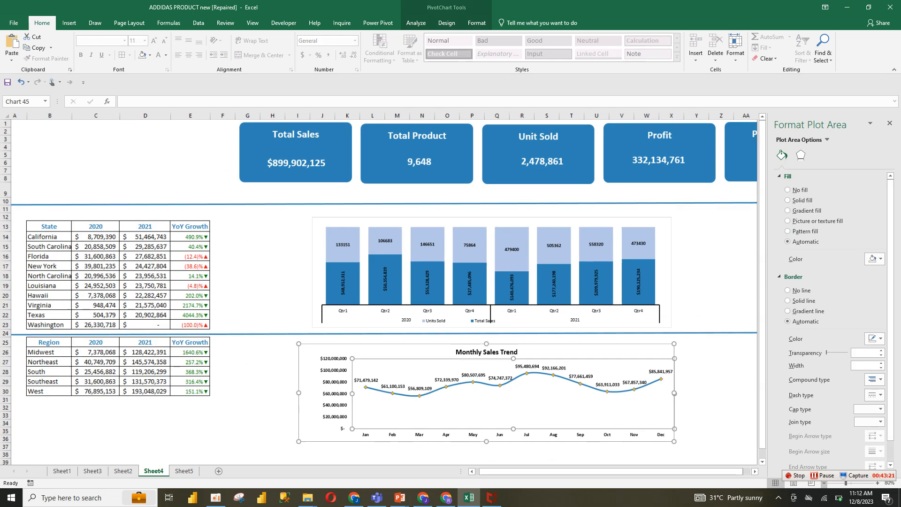
pyautogui.click(825, 483)
pyautogui.click(706, 308)
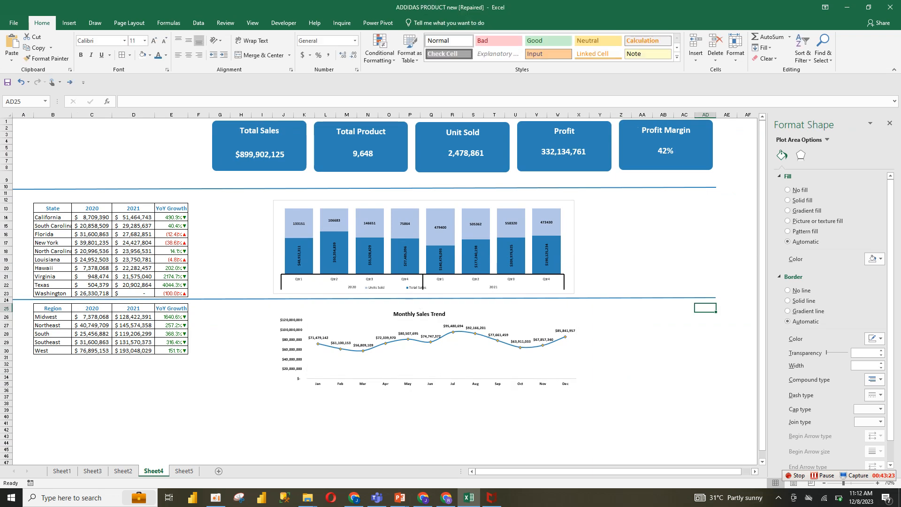
pyautogui.click(667, 162)
pyautogui.click(536, 384)
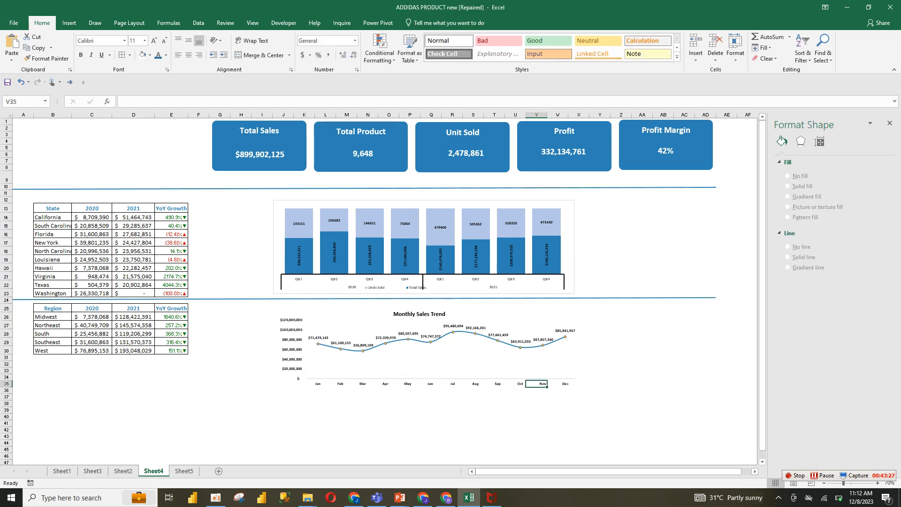
pyautogui.click(420, 256)
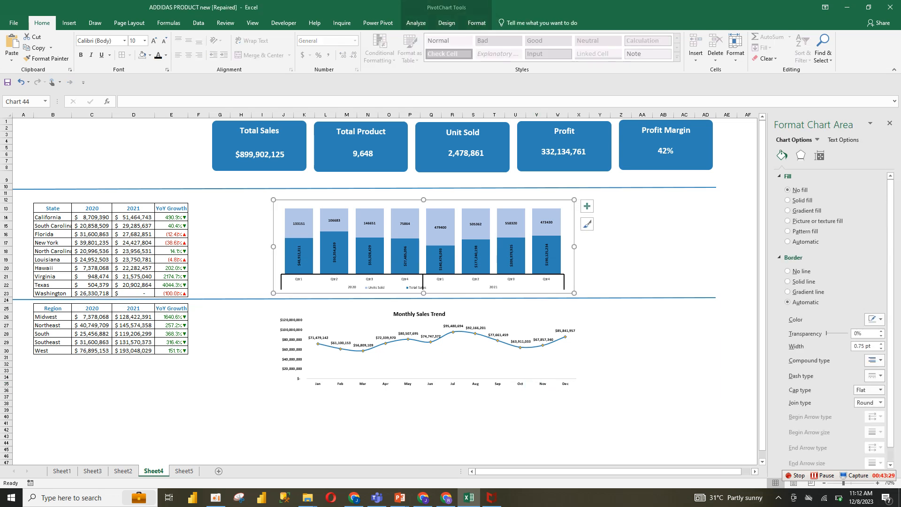
pyautogui.moveTo(574, 246); pyautogui.dragTo(652, 247)
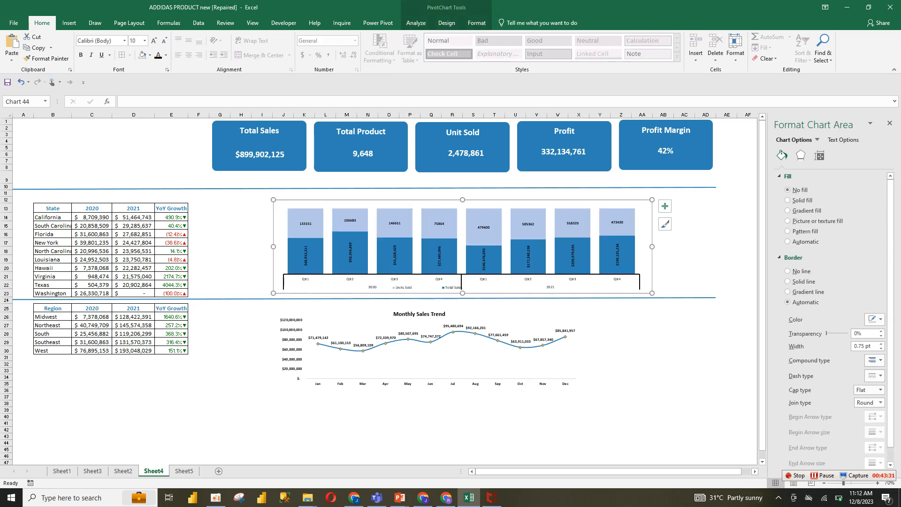
pyautogui.moveTo(462, 200); pyautogui.dragTo(462, 193)
# Make the quarterly chart's legend bold and increase its font size
pyautogui.click(457, 290)
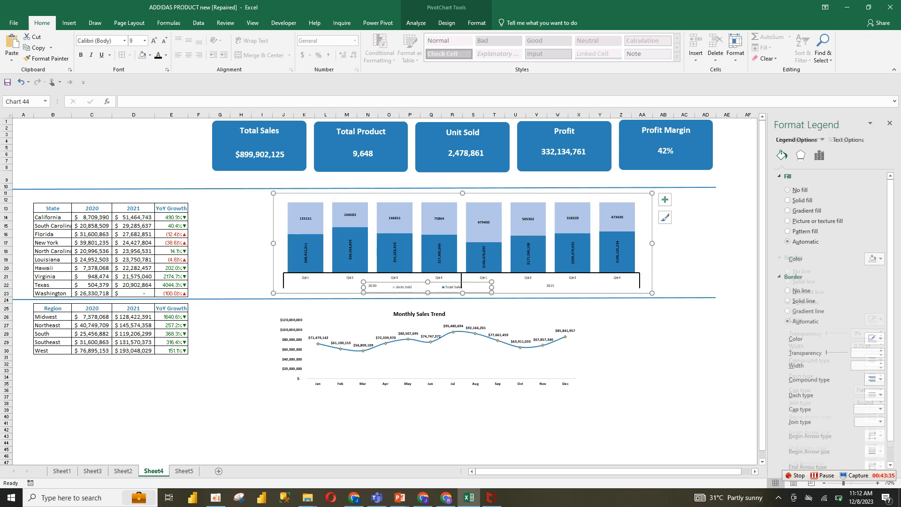
pyautogui.hotkey('ctrl', 'b')
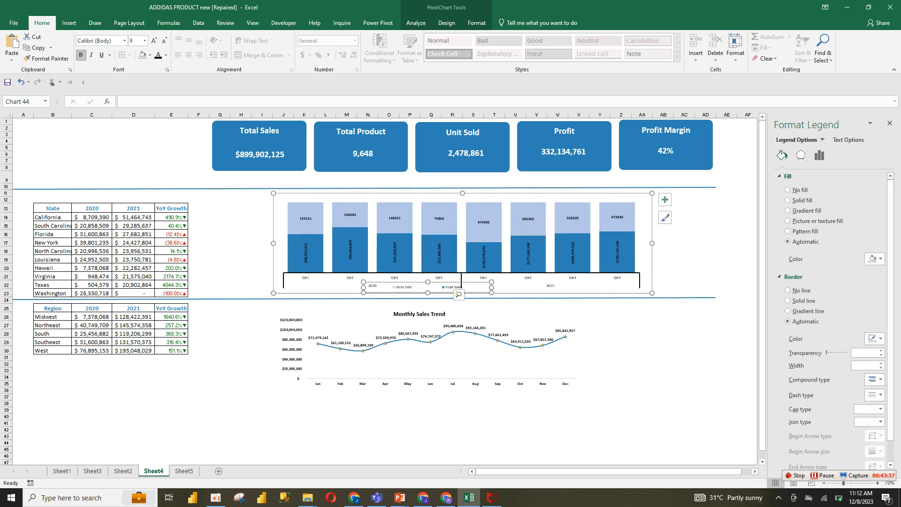
pyautogui.click(154, 41)
pyautogui.hotkey('ctrl', 'shift', '.')
pyautogui.hotkey('ctrl', 'shift', '.')
# Make the quarterly chart's quarter axis labels bold and increase their font size
pyautogui.click(504, 280)
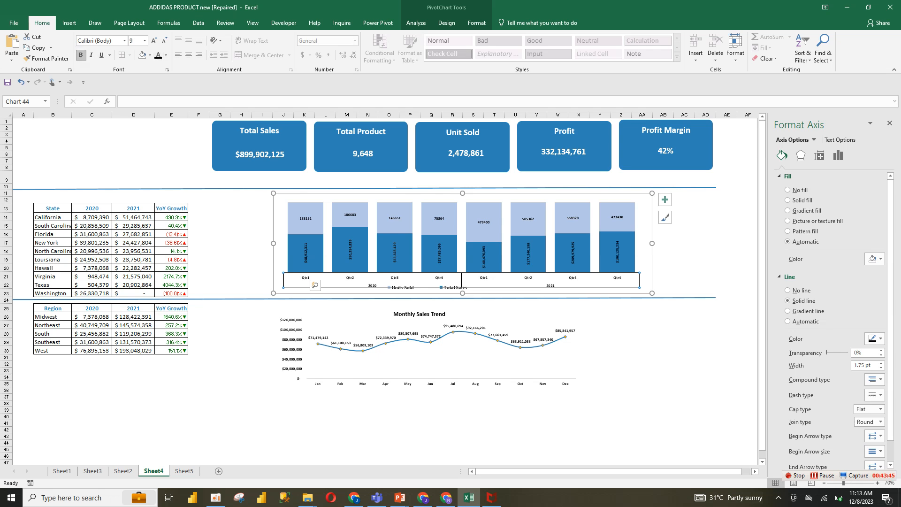
pyautogui.click(81, 55)
pyautogui.click(154, 40)
pyautogui.click(153, 40)
# Increase the font size of the Units Sold and Total Sales data labels on the quarterly chart
pyautogui.click(315, 227)
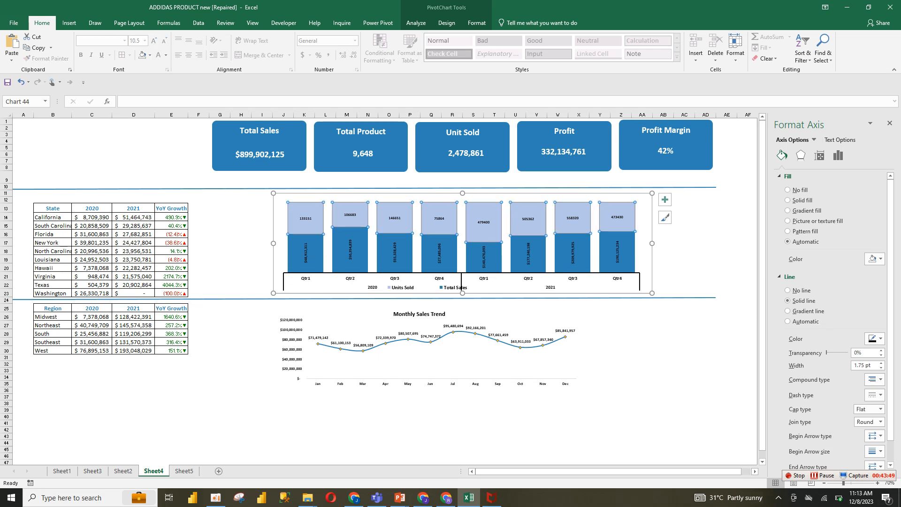
pyautogui.click(306, 219)
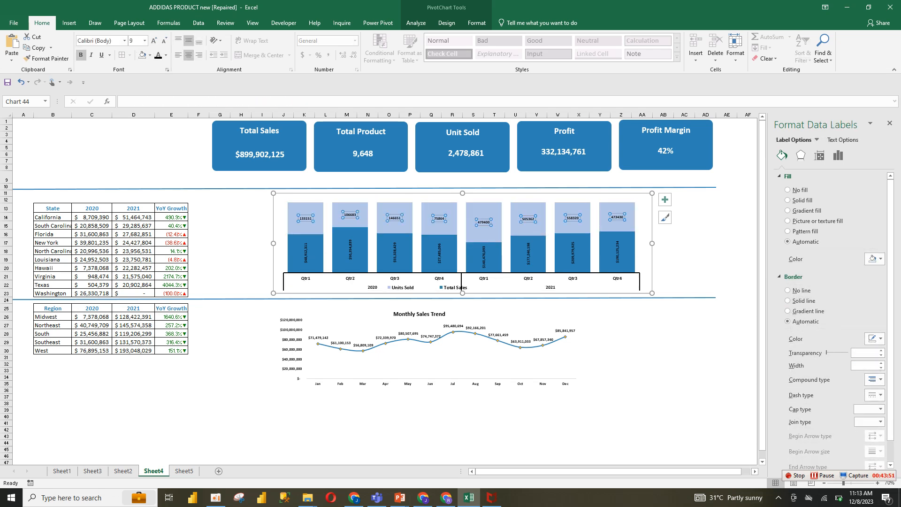
pyautogui.click(153, 40)
pyautogui.click(153, 40)
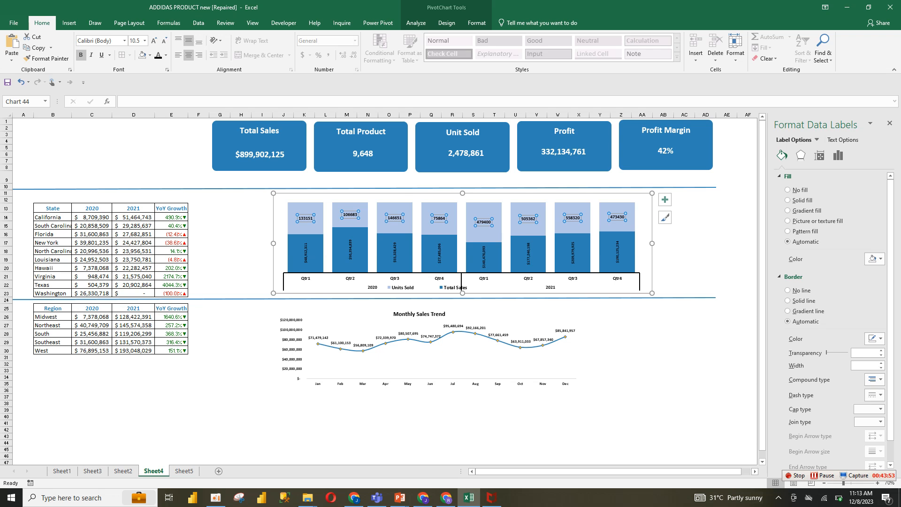
pyautogui.click(306, 253)
pyautogui.click(153, 41)
pyautogui.click(153, 41)
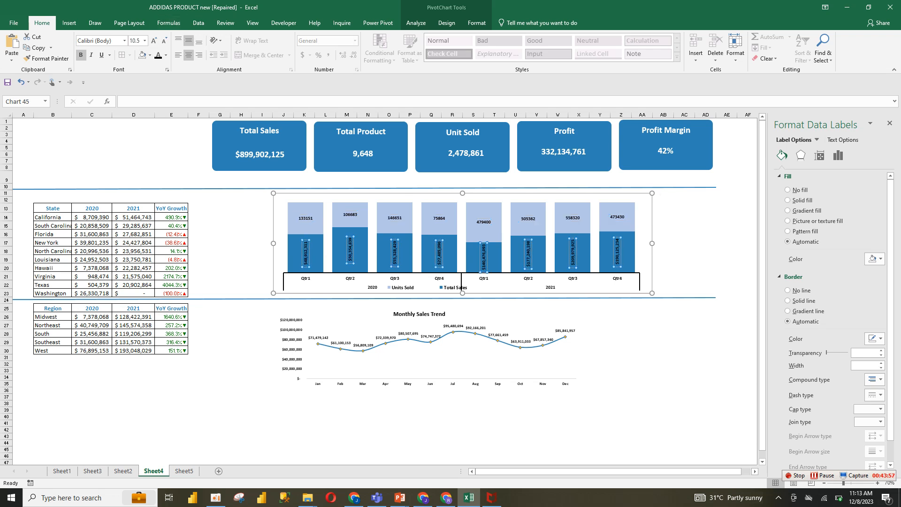
# Go to Sheet5 and insert a slicer for the Product field from the pivot table
pyautogui.click(413, 341)
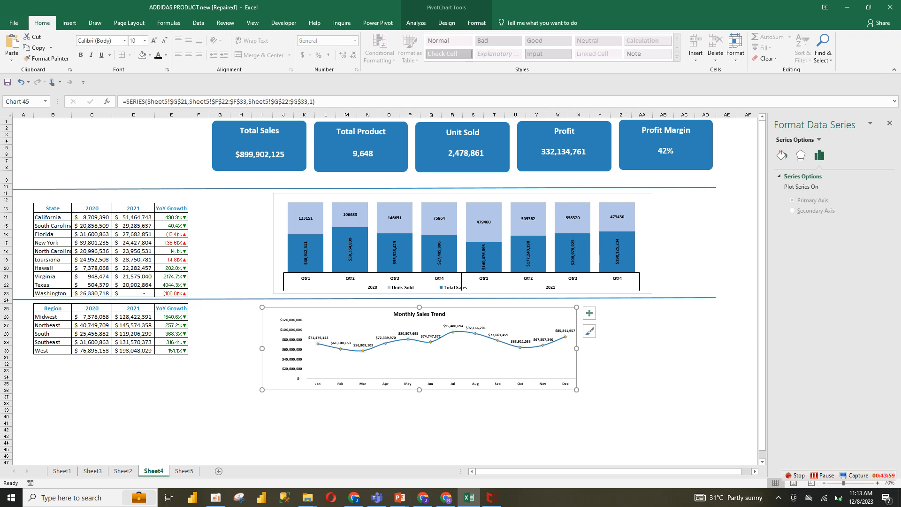
pyautogui.moveTo(762, 161); pyautogui.dragTo(762, 161)
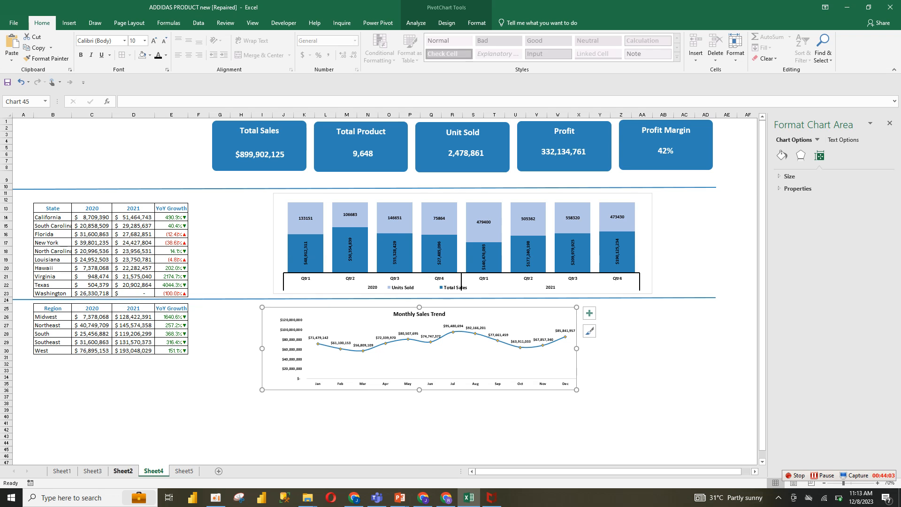
pyautogui.click(184, 471)
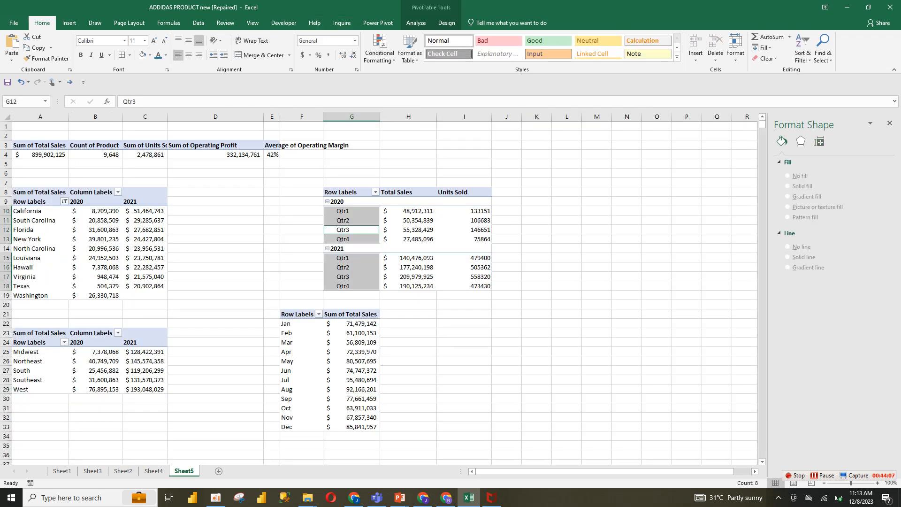
pyautogui.click(69, 23)
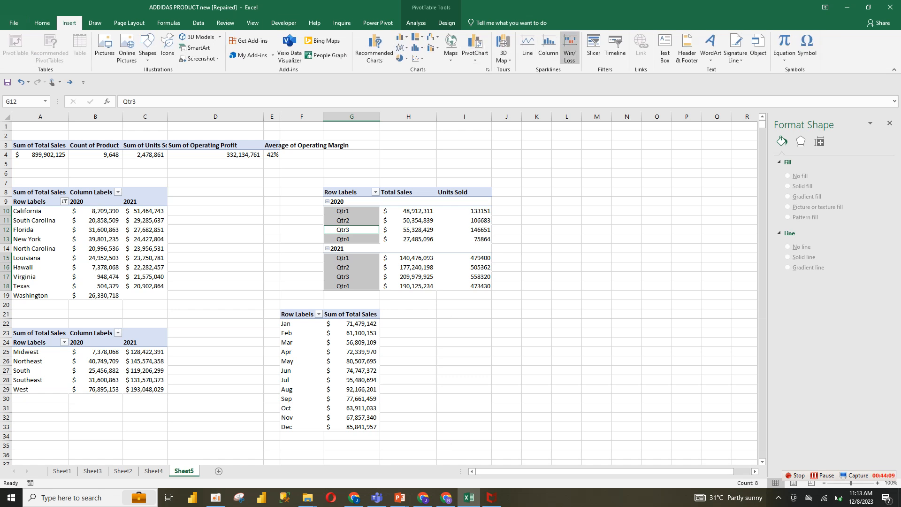
pyautogui.click(594, 47)
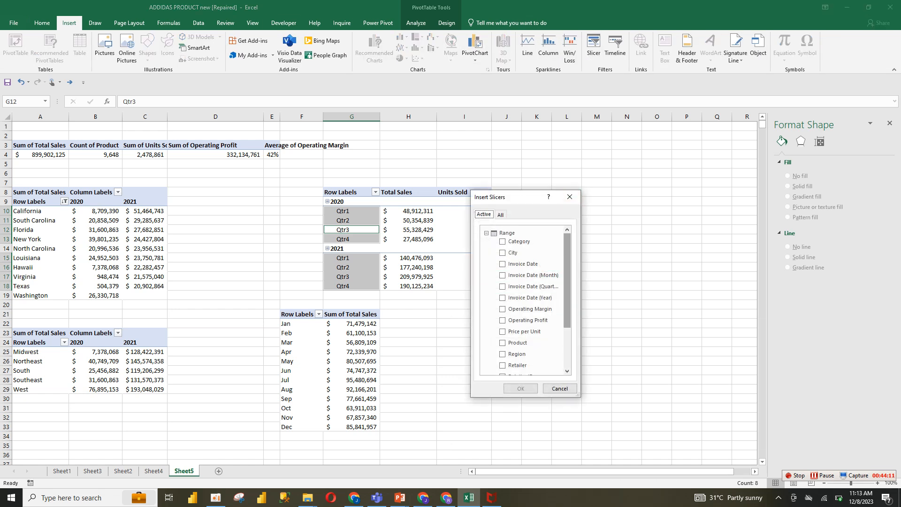
pyautogui.scroll(-2, 567, 282)
pyautogui.moveTo(567, 320); pyautogui.dragTo(567, 280)
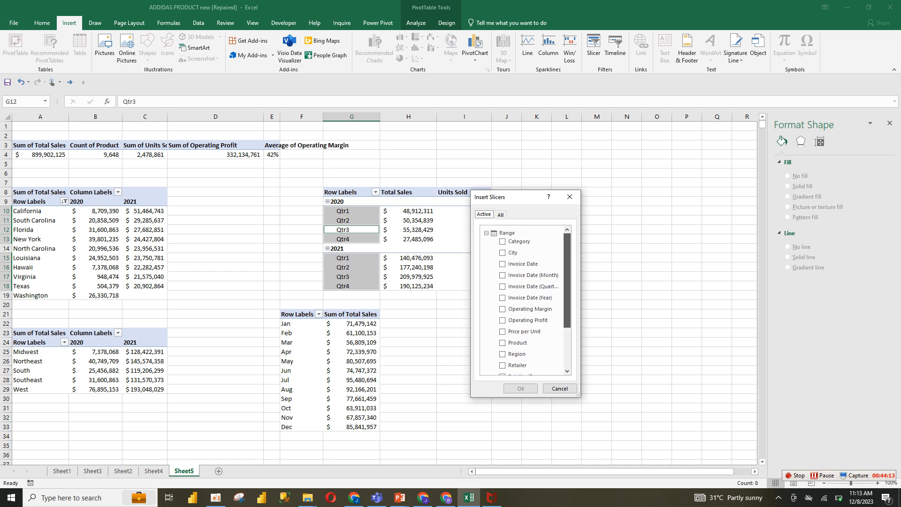
pyautogui.click(503, 343)
pyautogui.click(503, 343)
pyautogui.click(520, 388)
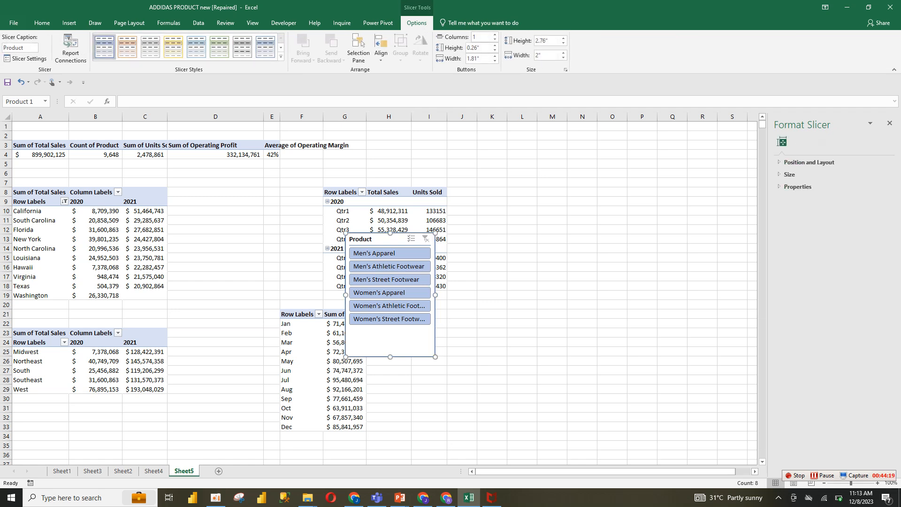
# Set the Product slicer to 6 columns and resize it into a wide strip about 8.5 inches across
pyautogui.click(495, 35)
pyautogui.click(495, 34)
pyautogui.click(494, 34)
pyautogui.click(494, 35)
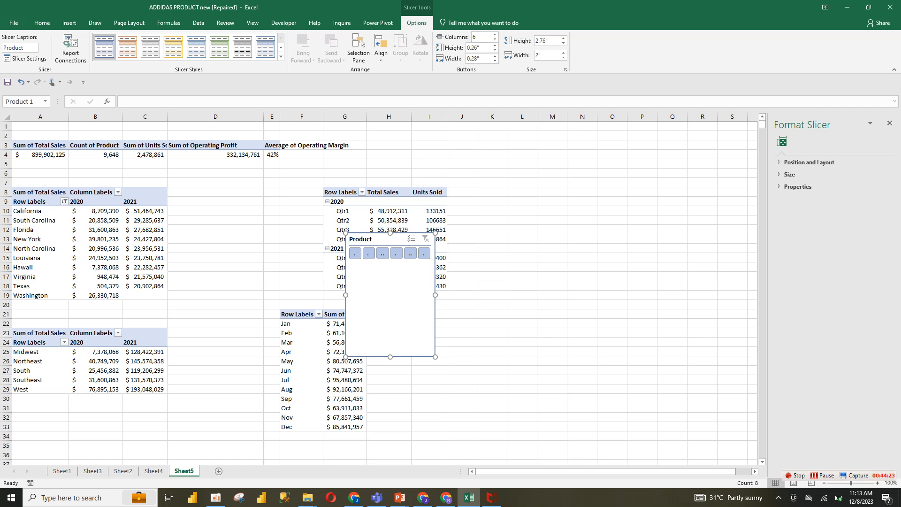
pyautogui.moveTo(435, 357); pyautogui.dragTo(728, 268)
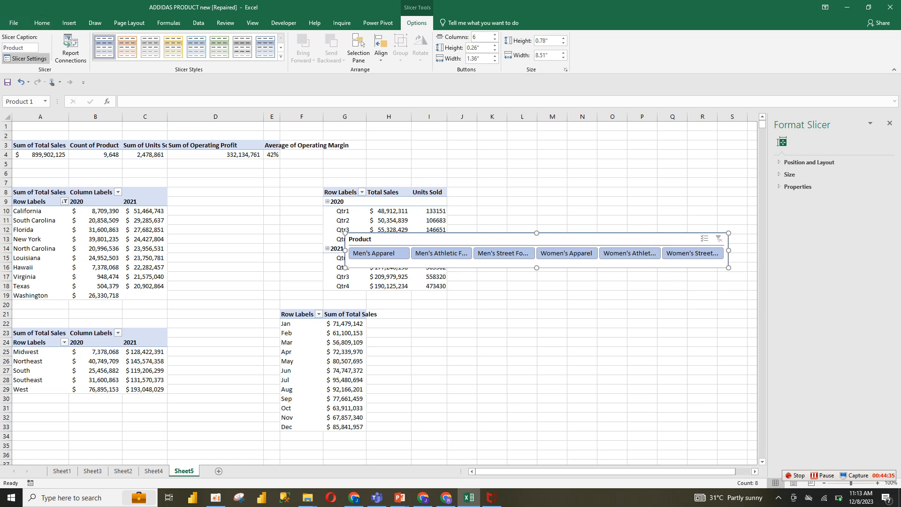
# Turn off the slicer's header and shrink its height to about 0.45 inches
pyautogui.click(29, 59)
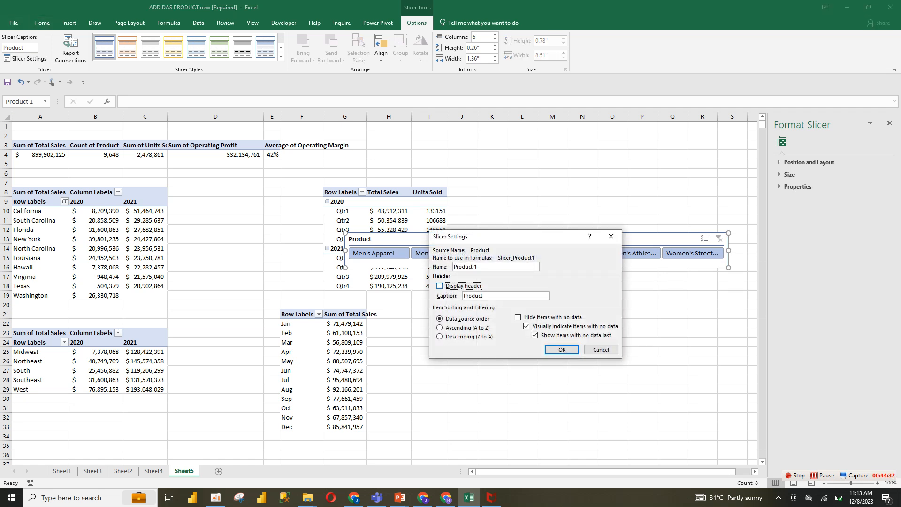
pyautogui.press('Return')
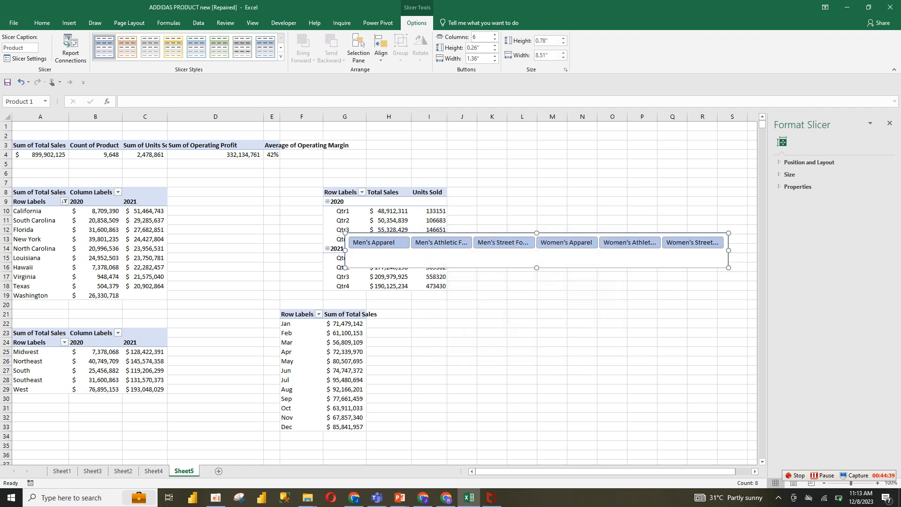
pyautogui.moveTo(537, 267); pyautogui.dragTo(537, 253)
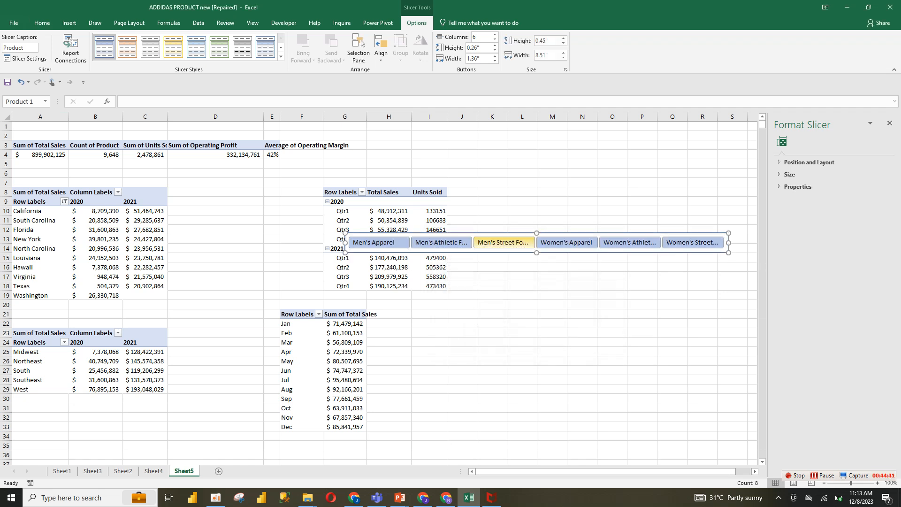
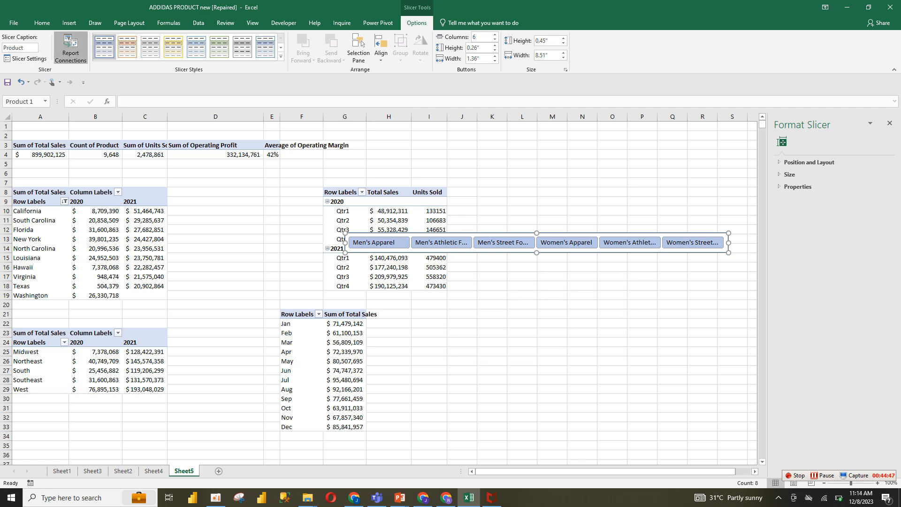
# Connect the Product slicer to all the pivot tables through its report connections
pyautogui.click(70, 49)
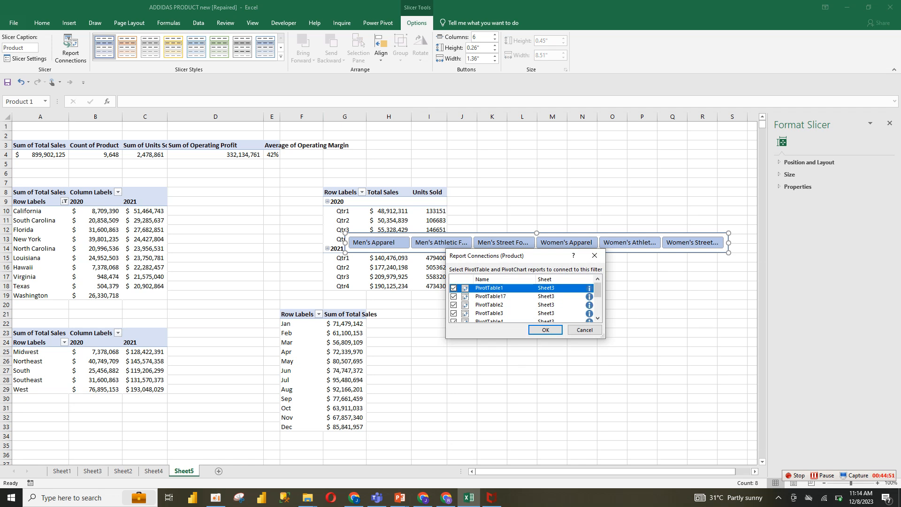
pyautogui.scroll(-2, 521, 301)
pyautogui.click(454, 318)
pyautogui.click(454, 301)
pyautogui.click(454, 293)
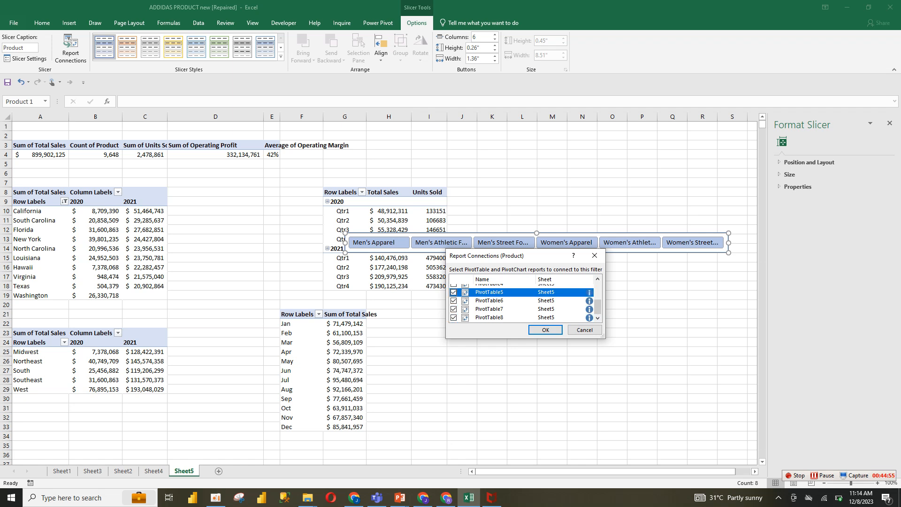
pyautogui.click(454, 286)
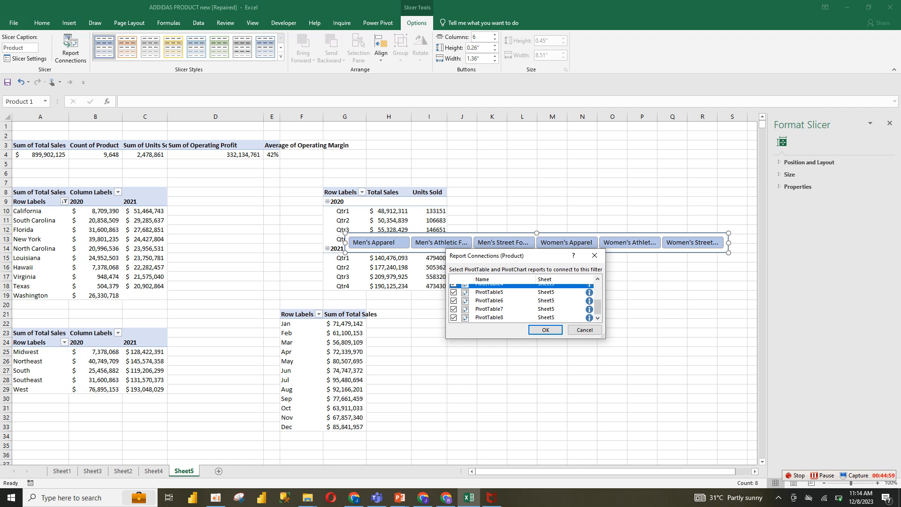
pyautogui.scroll(3, 521, 303)
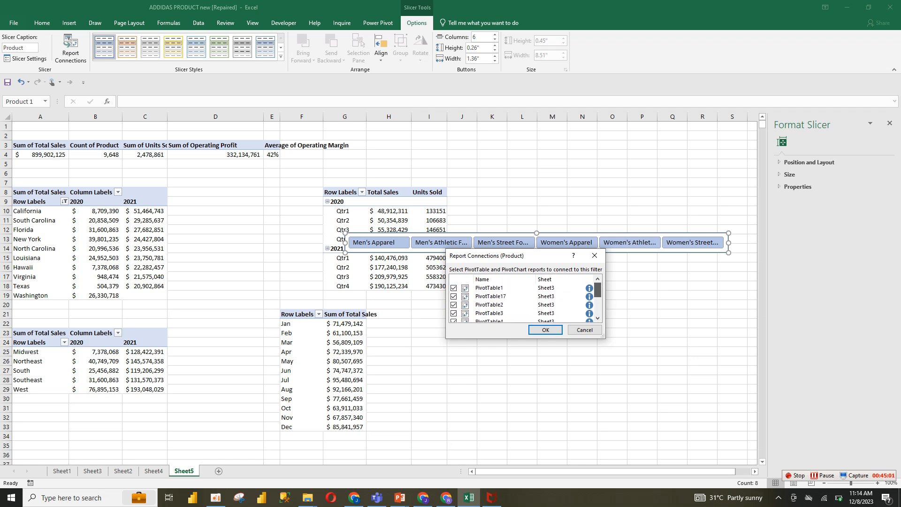
pyautogui.click(545, 330)
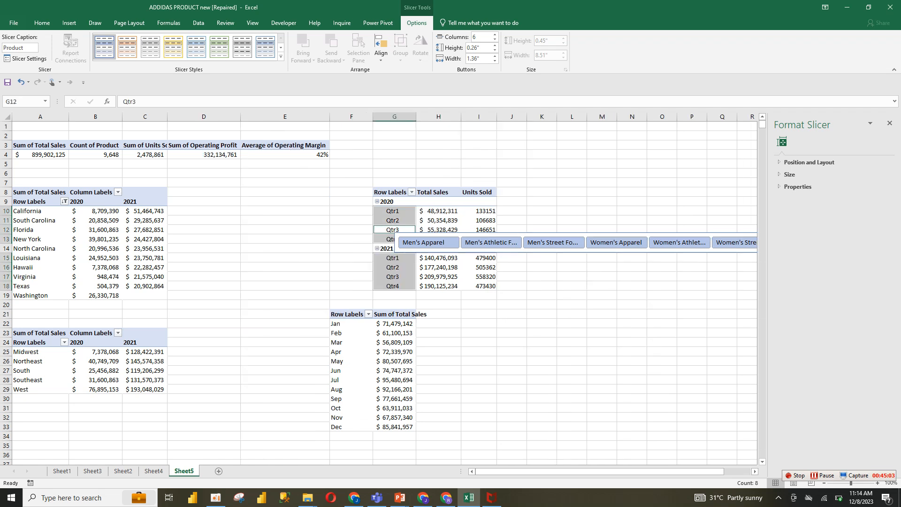
# Cut the Product slicer from Sheet5 and paste it onto the dashboard in Sheet4
pyautogui.click(554, 251)
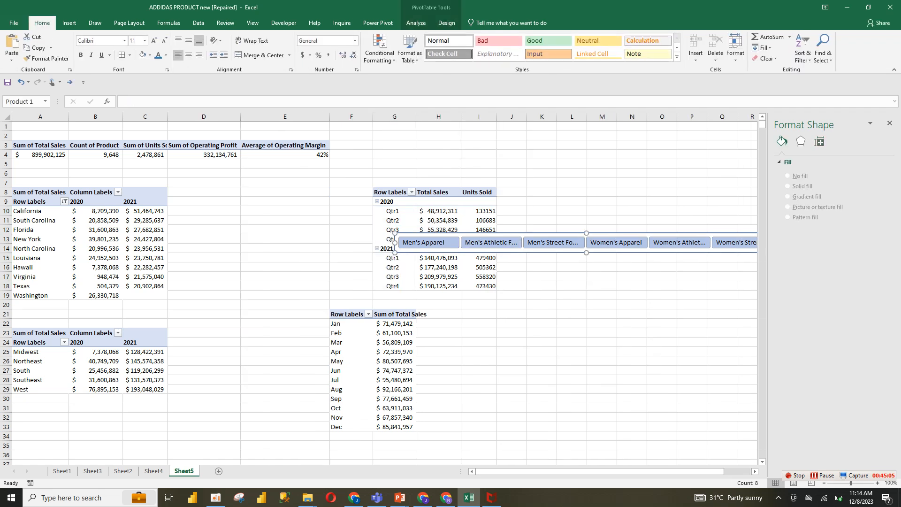
pyautogui.hotkey('ctrl', 'x')
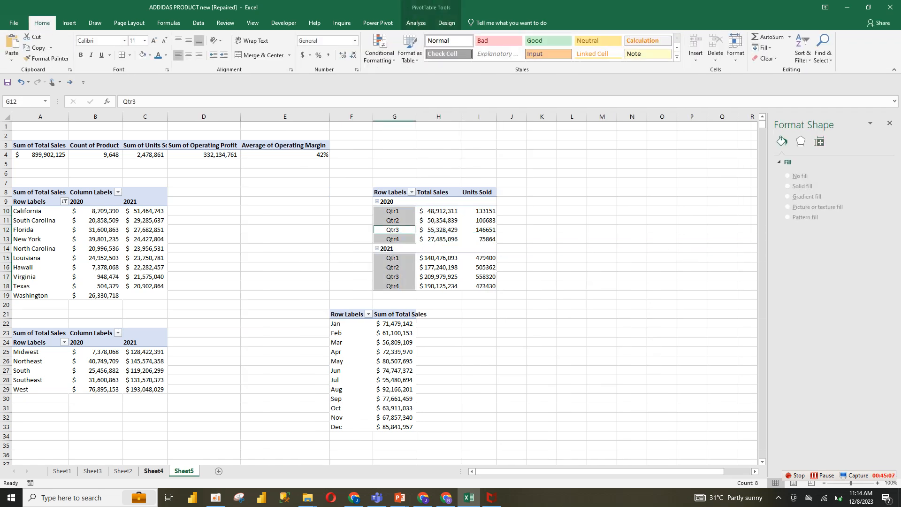
pyautogui.hotkey('ctrl', 'pageup')
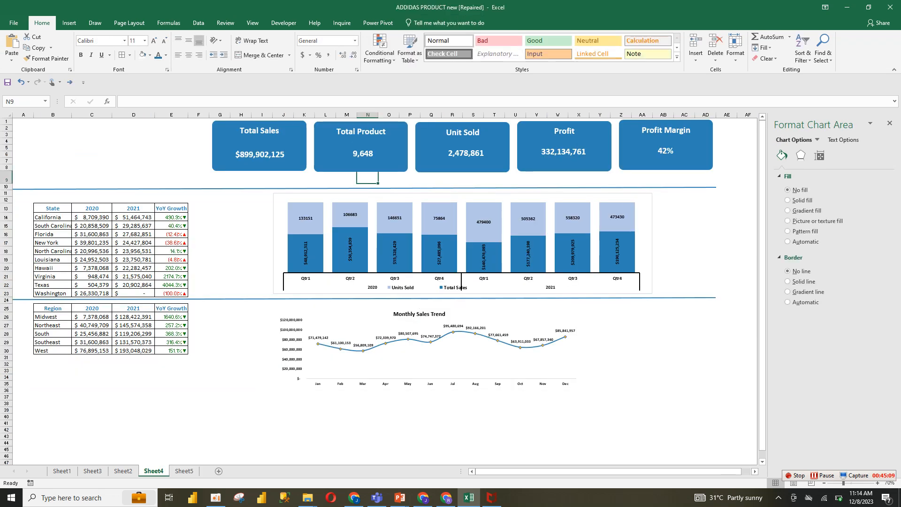
pyautogui.hotkey('ctrl', 'v')
# Position the slicer just below the KPI cards and stretch it to span their full width
pyautogui.moveTo(356, 178); pyautogui.dragTo(255, 178)
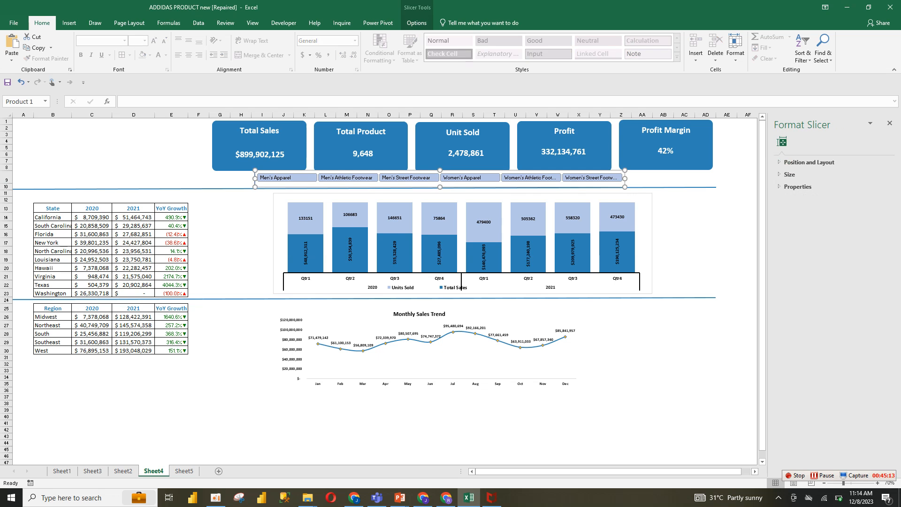
pyautogui.moveTo(625, 178); pyautogui.dragTo(716, 178)
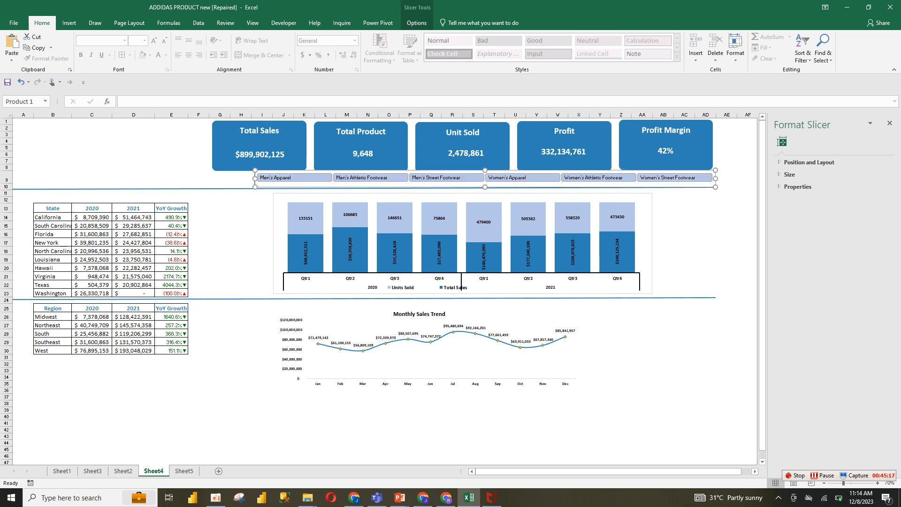
pyautogui.moveTo(485, 187); pyautogui.dragTo(485, 190)
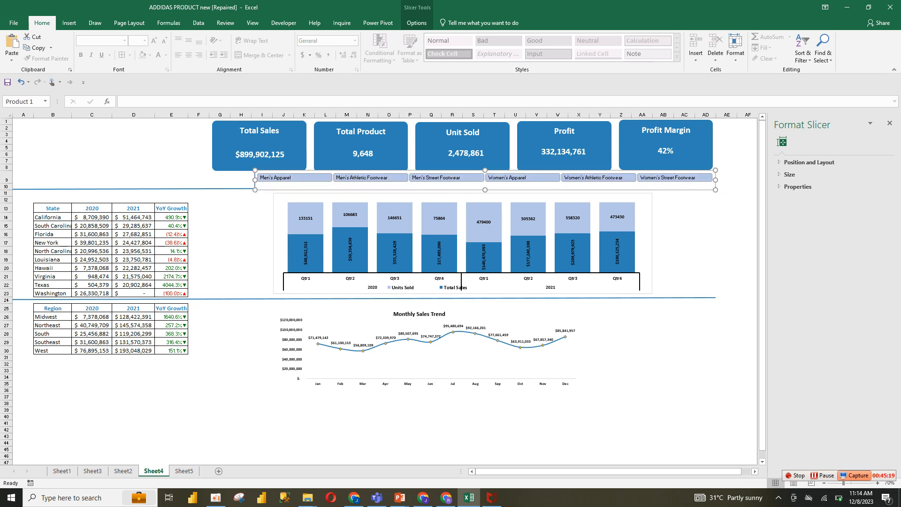
# Shrink the KPI card group and align the Product slicer directly beneath it
pyautogui.click(878, 483)
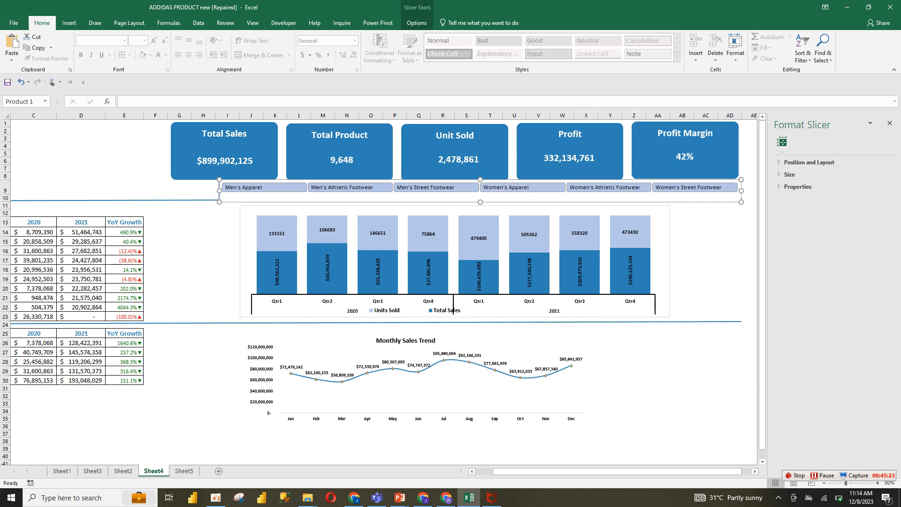
pyautogui.moveTo(481, 202); pyautogui.dragTo(480, 198)
pyautogui.click(479, 172)
pyautogui.moveTo(742, 185); pyautogui.dragTo(703, 171)
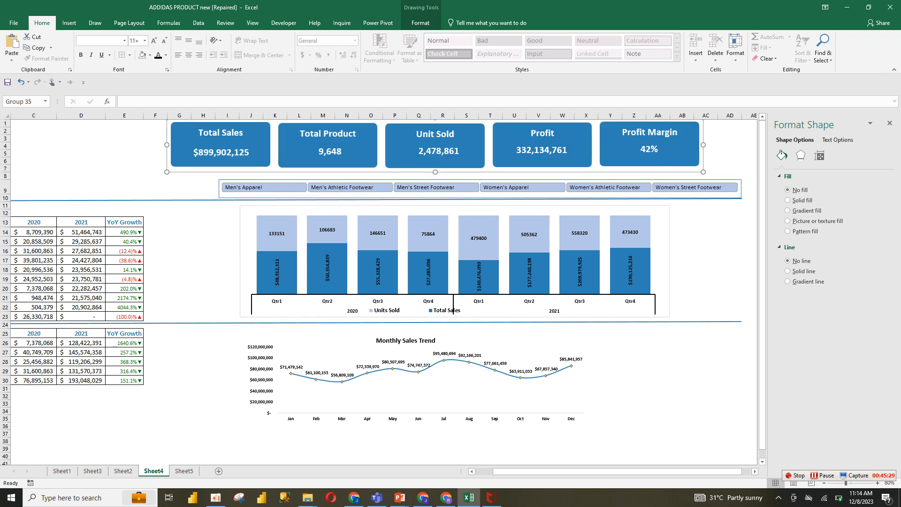
pyautogui.click(707, 176)
pyautogui.moveTo(706, 180); pyautogui.dragTo(667, 174)
pyautogui.click(762, 188)
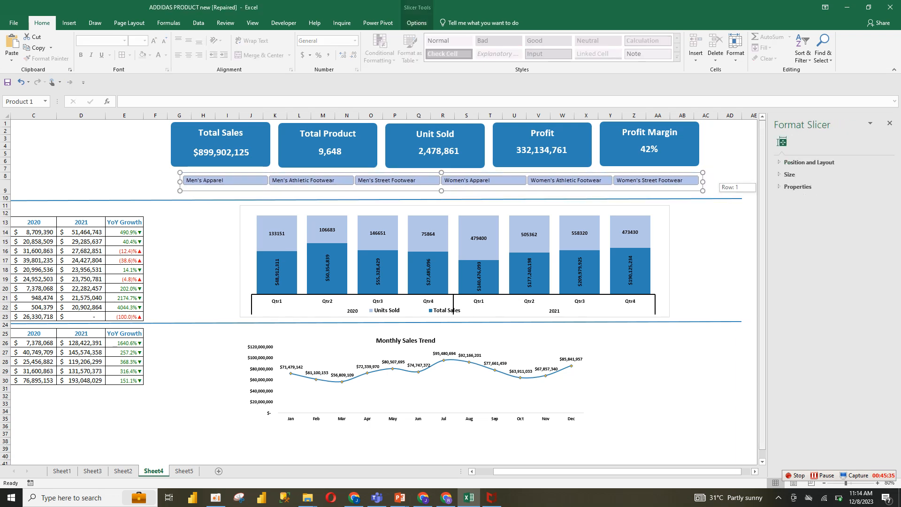
# Move the quarterly sales chart left so it sits next to the state sales table
pyautogui.moveTo(563, 472); pyautogui.dragTo(546, 471)
pyautogui.click(316, 269)
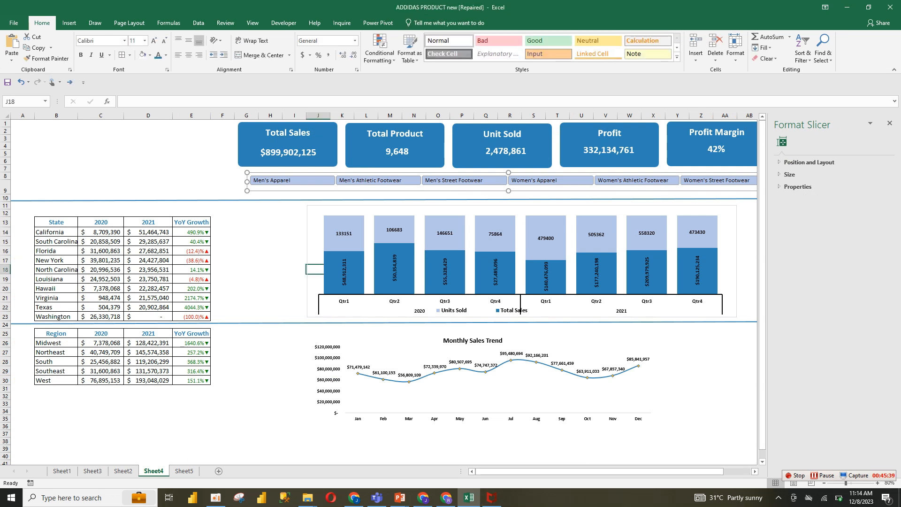
pyautogui.click(319, 213)
pyautogui.click(343, 226)
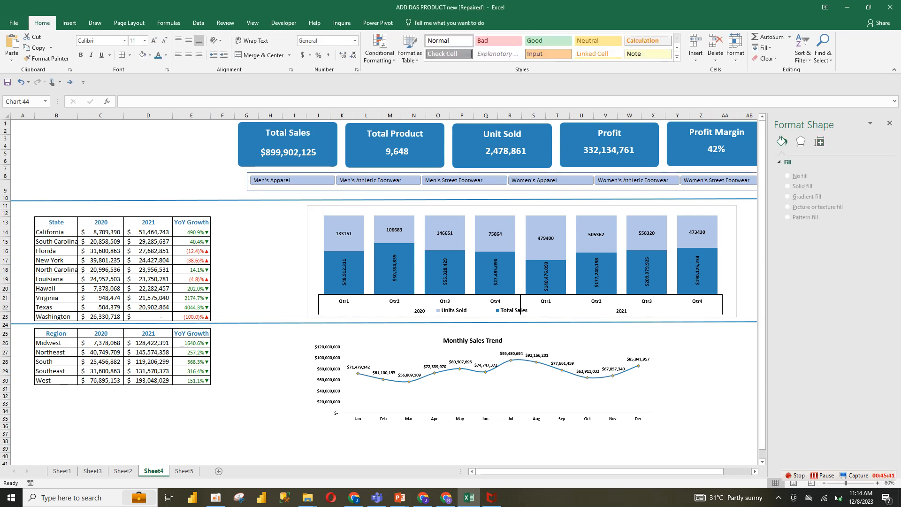
pyautogui.moveTo(343, 226); pyautogui.dragTo(293, 227)
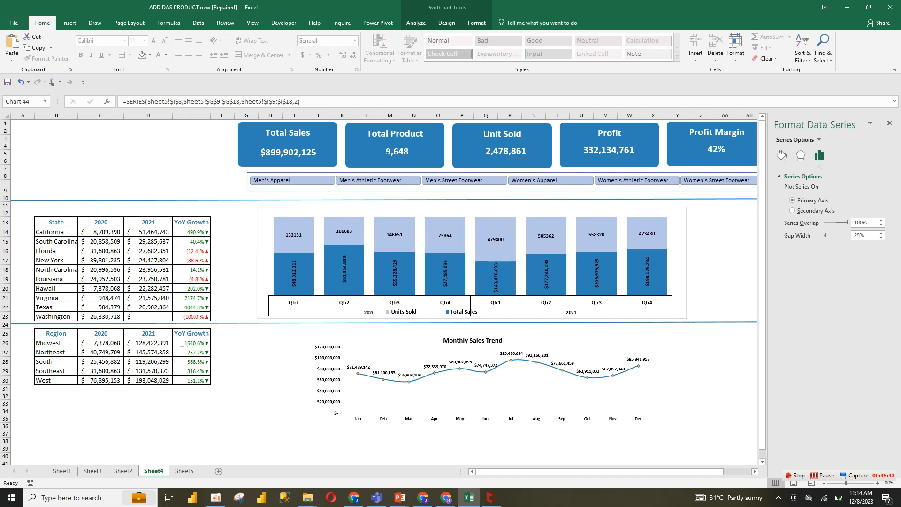
# Shift the monthly sales chart and the KPI cards with the slicer left to line up with the tables
pyautogui.click(342, 361)
pyautogui.click(318, 333)
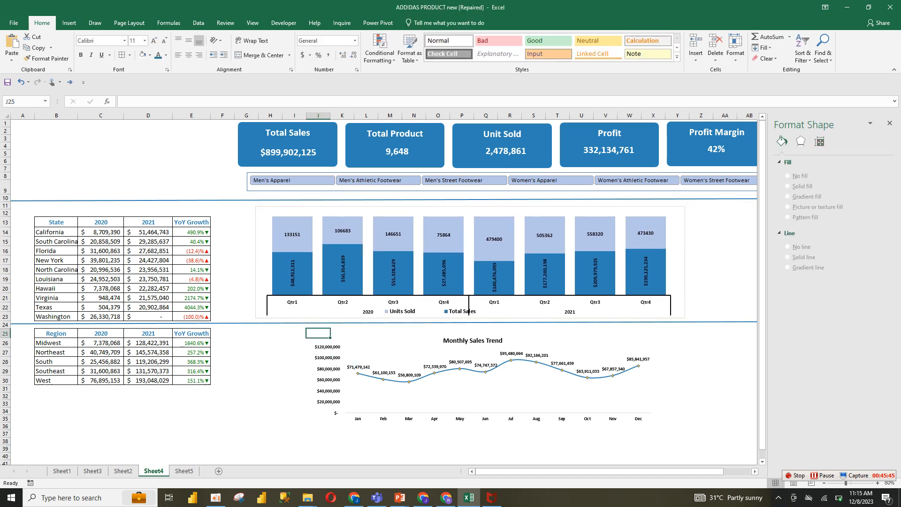
pyautogui.click(390, 427)
pyautogui.click(410, 399)
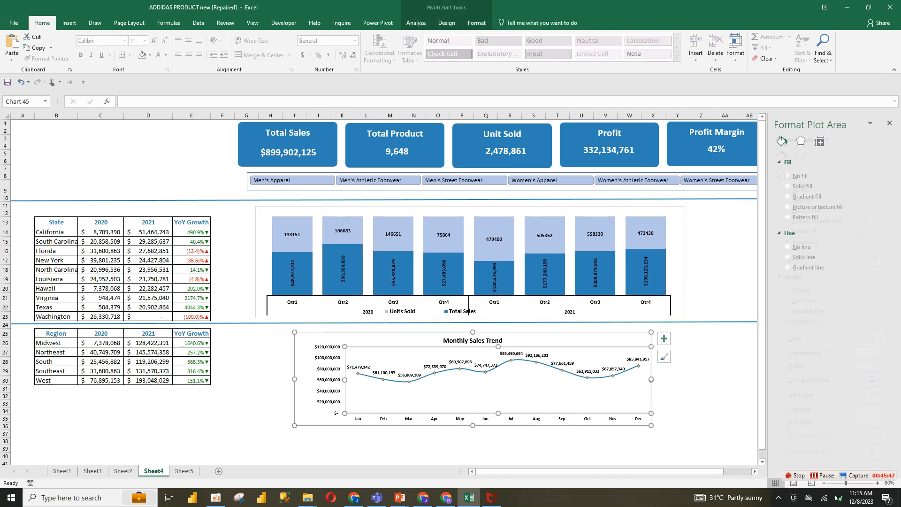
pyautogui.click(664, 339)
pyautogui.moveTo(646, 336); pyautogui.dragTo(608, 333)
pyautogui.moveTo(531, 189)
pyautogui.mouseDown()
pyautogui.moveTo(477, 191)
pyautogui.moveTo(490, 162)
pyautogui.moveTo(440, 164)
pyautogui.mouseUp()
# Shorten both horizontal divider lines so they end at the charts' right edge
pyautogui.click(470, 263)
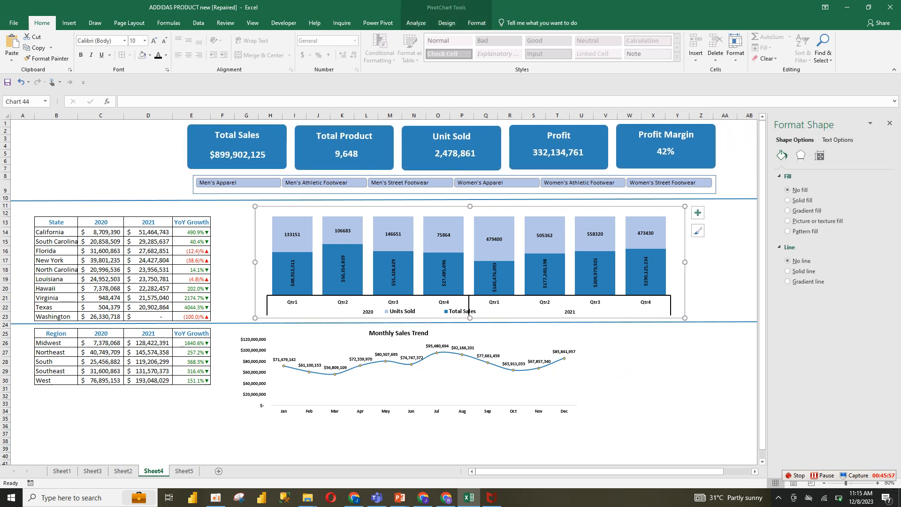
pyautogui.click(469, 323)
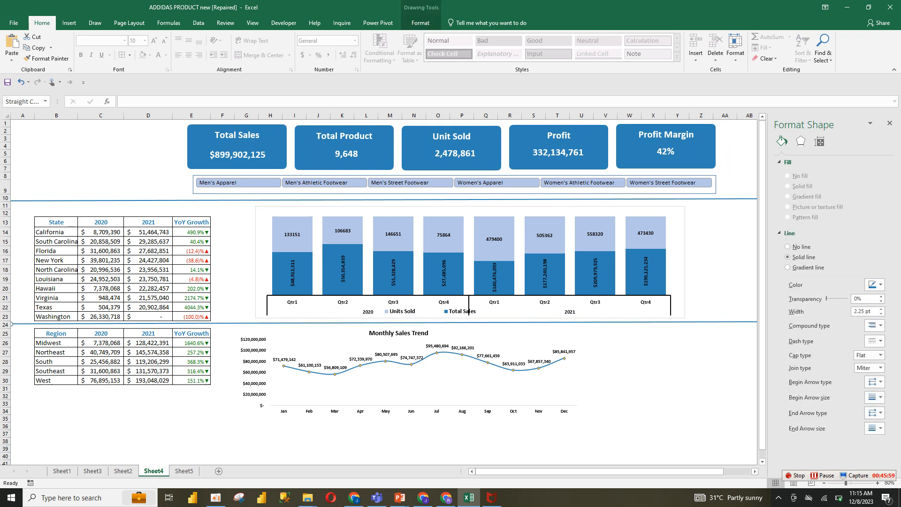
pyautogui.moveTo(716, 471); pyautogui.dragTo(743, 471)
pyautogui.moveTo(655, 324); pyautogui.dragTo(577, 321)
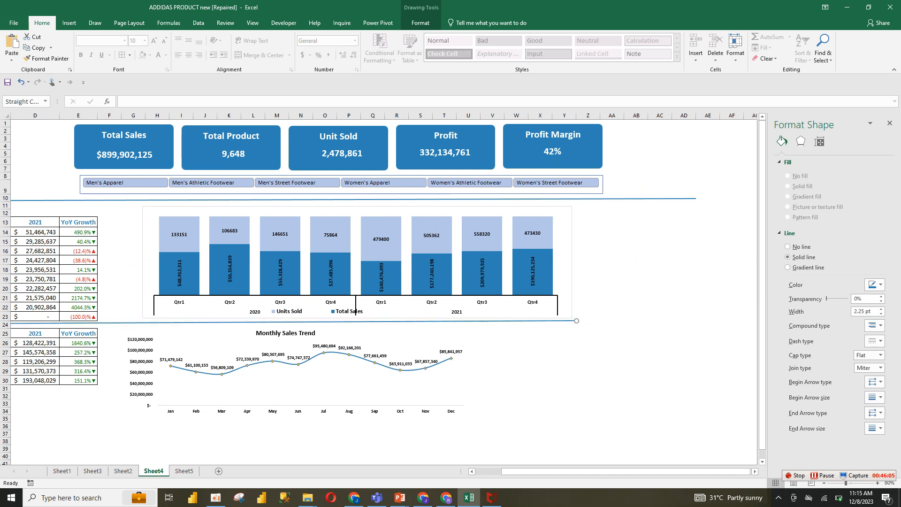
pyautogui.moveTo(577, 199); pyautogui.dragTo(576, 202)
pyautogui.moveTo(696, 202); pyautogui.dragTo(548, 197)
# Narrow the KPI card group and nudge it upward closer to the slicer
pyautogui.click(582, 190)
pyautogui.click(549, 162)
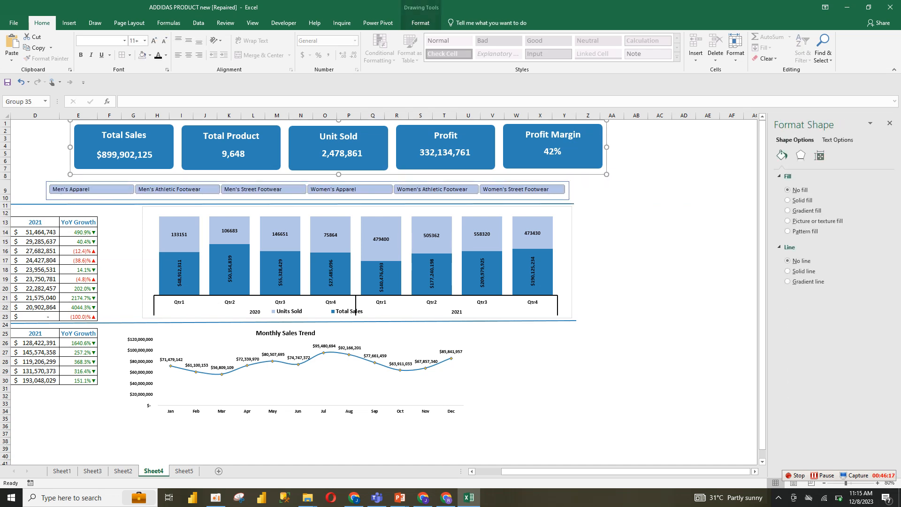
pyautogui.moveTo(607, 174); pyautogui.dragTo(571, 184)
pyautogui.click(589, 188)
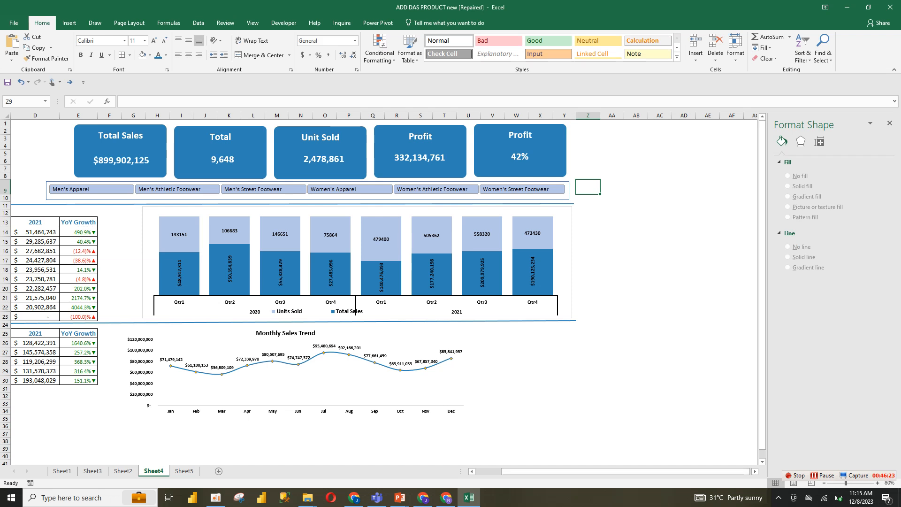
pyautogui.moveTo(530, 472); pyautogui.dragTo(499, 472)
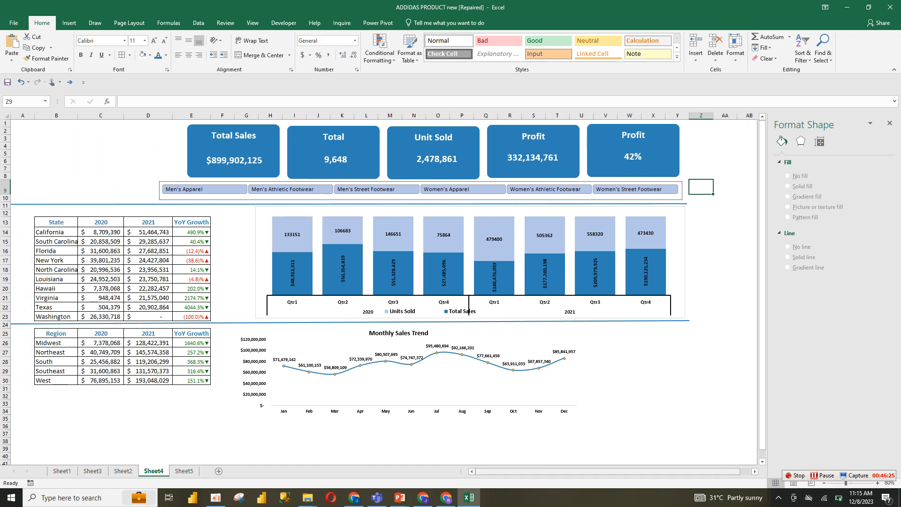
pyautogui.click(433, 151)
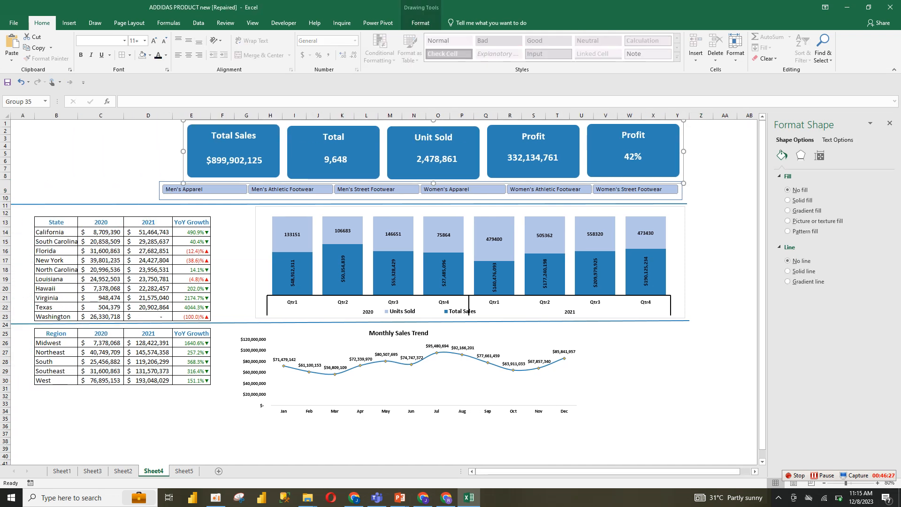
pyautogui.moveTo(434, 183); pyautogui.dragTo(434, 175)
pyautogui.click(702, 242)
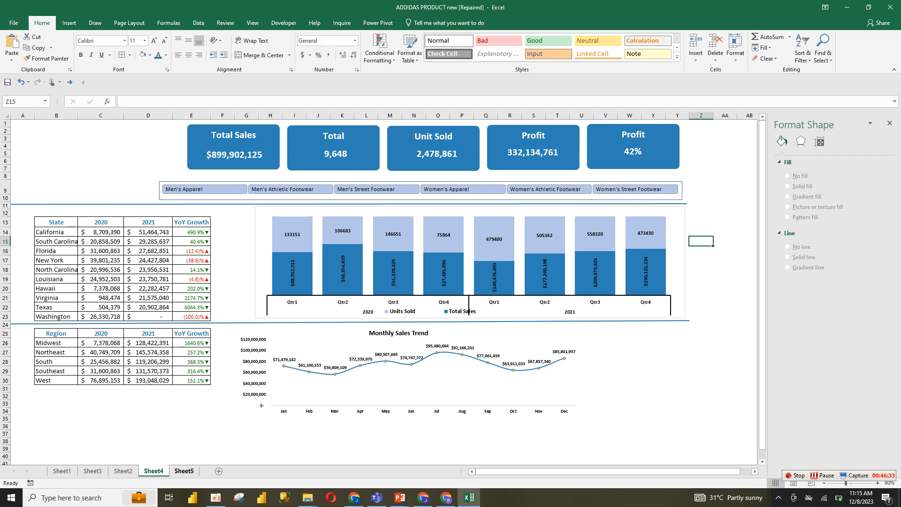
# Copy the Adidas logo and title group from Sheet2 and paste it into the Sheet4 dashboard
pyautogui.click(123, 471)
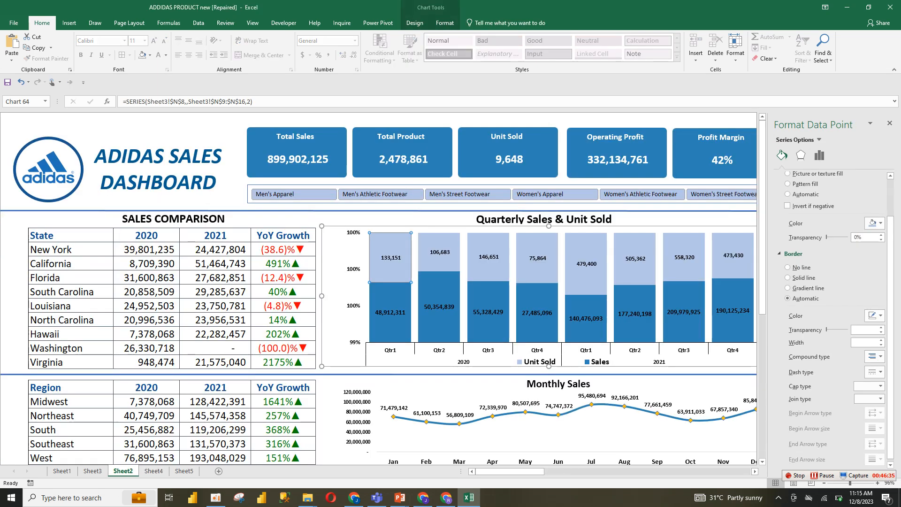
pyautogui.click(158, 162)
pyautogui.keyDown('ctrl'); pyautogui.click(49, 169); pyautogui.keyUp('ctrl')
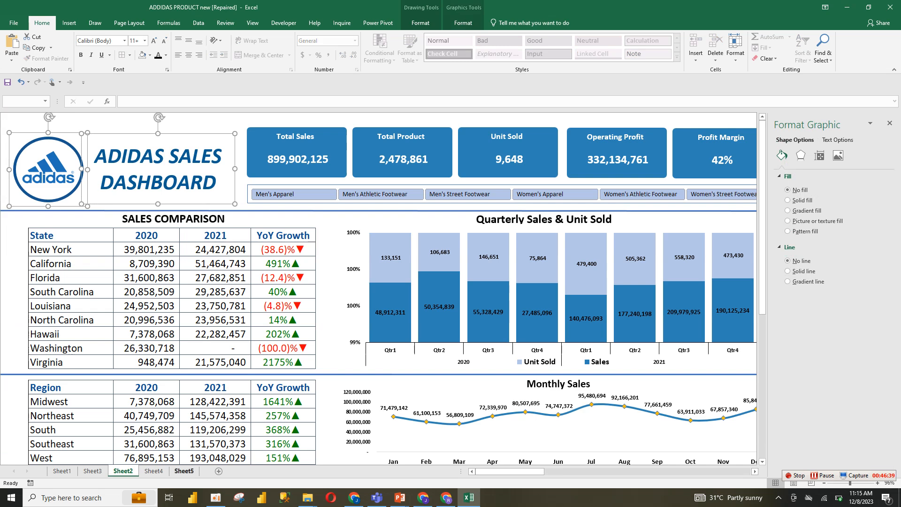
pyautogui.click(184, 471)
pyautogui.click(154, 471)
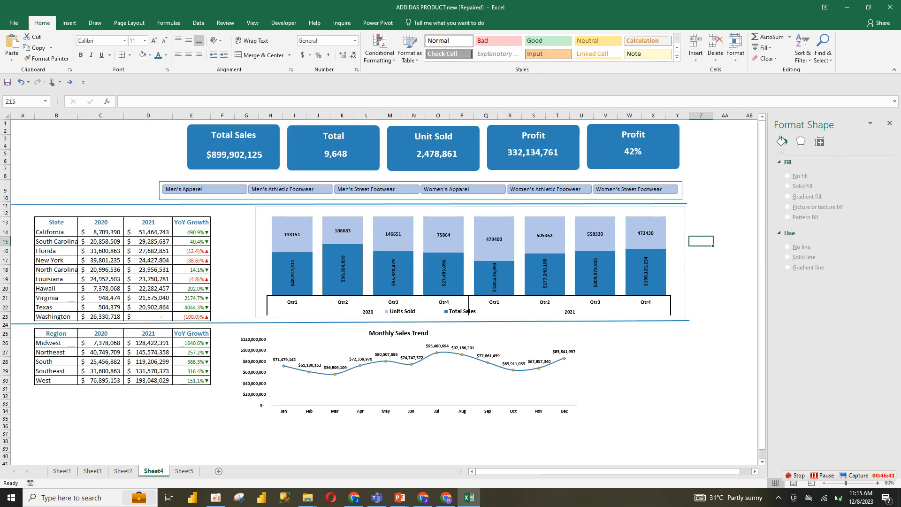
pyautogui.hotkey('ctrl', 'v')
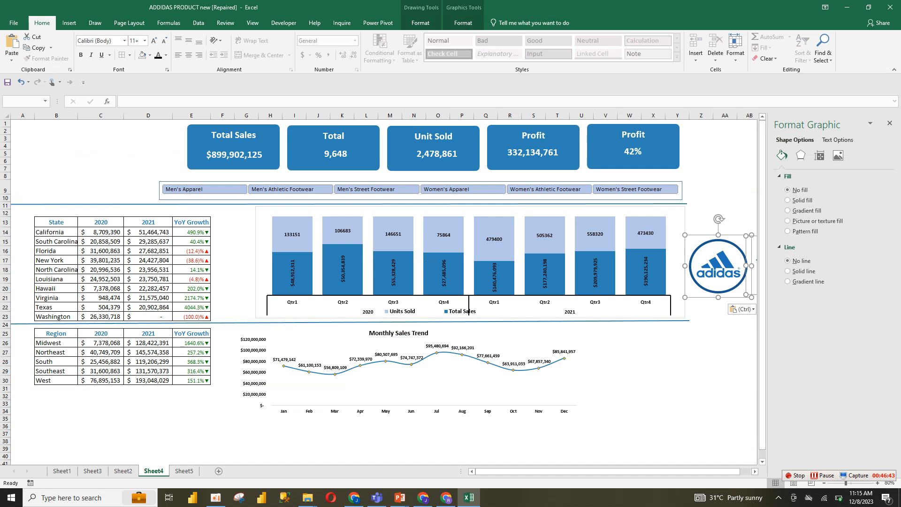
# Place the logo and title group at the top-left of the dashboard and narrow the title text box
pyautogui.moveTo(719, 266); pyautogui.dragTo(40, 164)
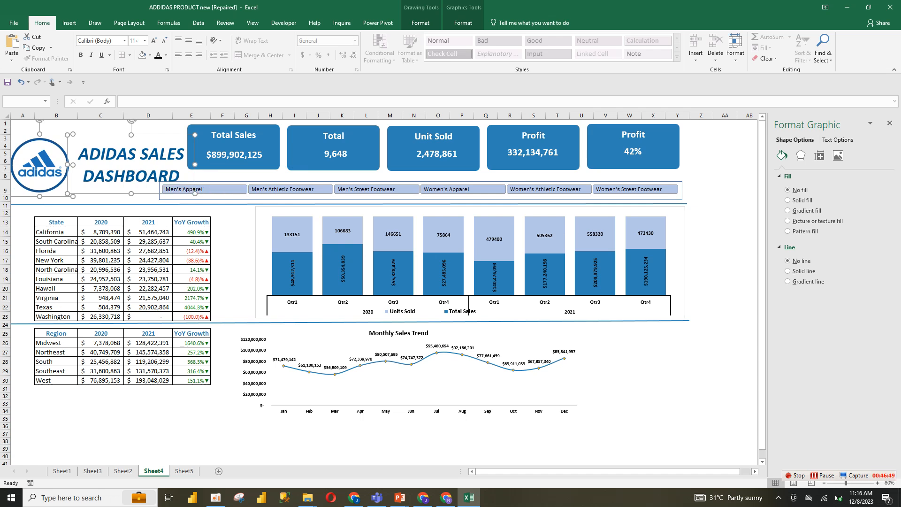
pyautogui.click(223, 232)
pyautogui.click(160, 154)
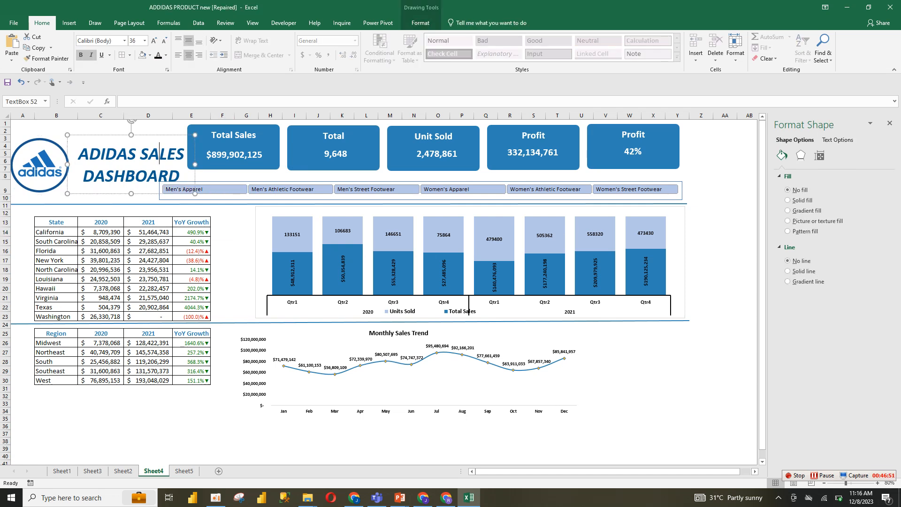
pyautogui.moveTo(195, 165); pyautogui.dragTo(162, 165)
# Move the logo group up into the sheet's top-left corner
pyautogui.click(40, 166)
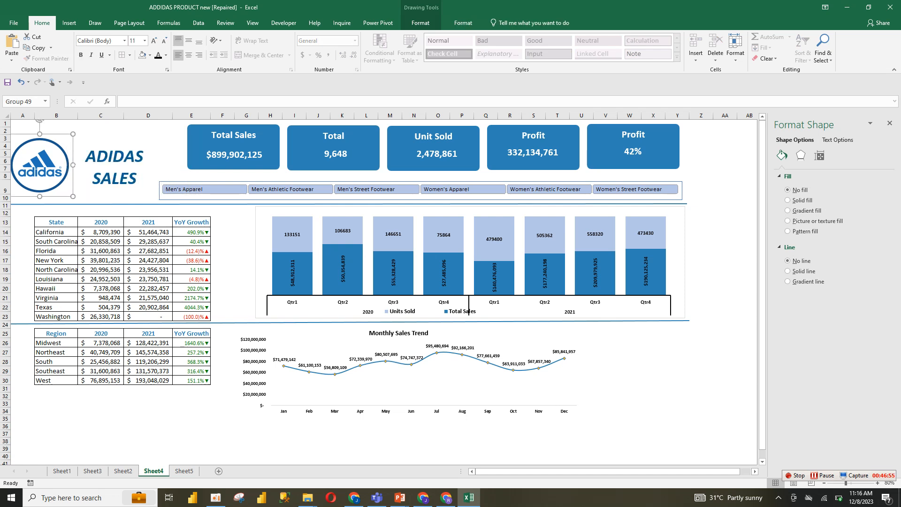
pyautogui.moveTo(40, 165); pyautogui.dragTo(41, 147)
pyautogui.click(101, 162)
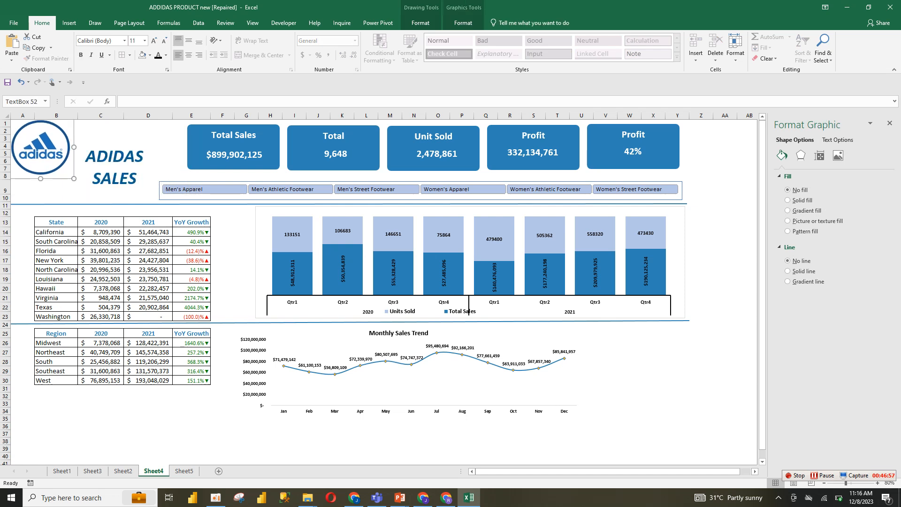
# Widen the title text box so it reads ADIDAS SALES DASHBOARD and shift the product slicer right beside it
pyautogui.moveTo(161, 166); pyautogui.dragTo(171, 166)
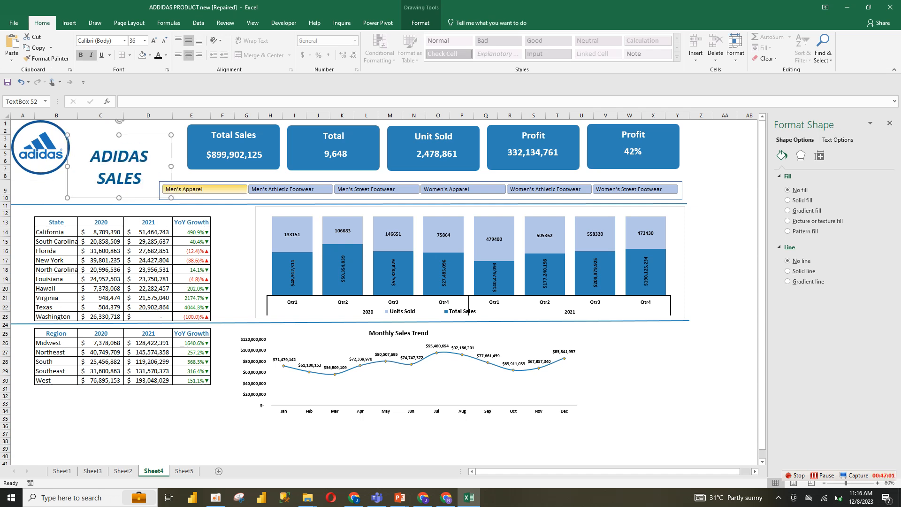
pyautogui.click(167, 189)
pyautogui.moveTo(159, 191); pyautogui.dragTo(190, 202)
pyautogui.click(124, 156)
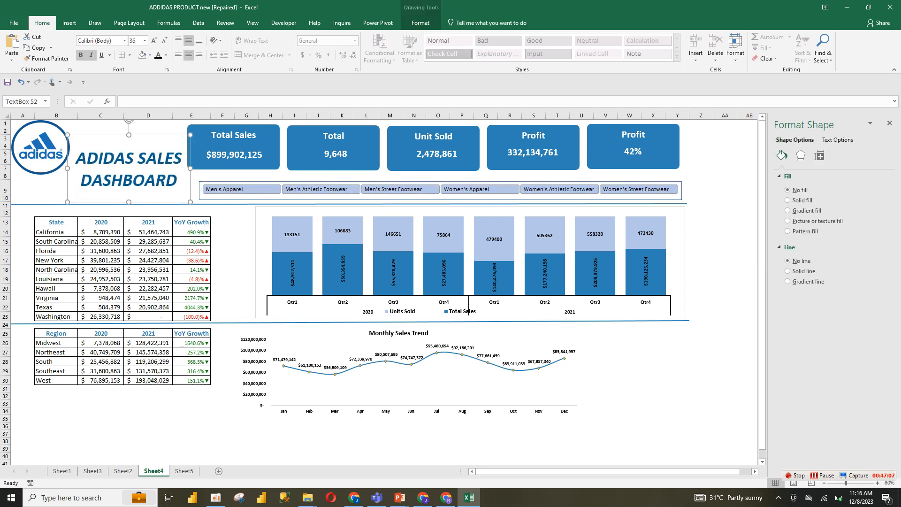
pyautogui.click(223, 241)
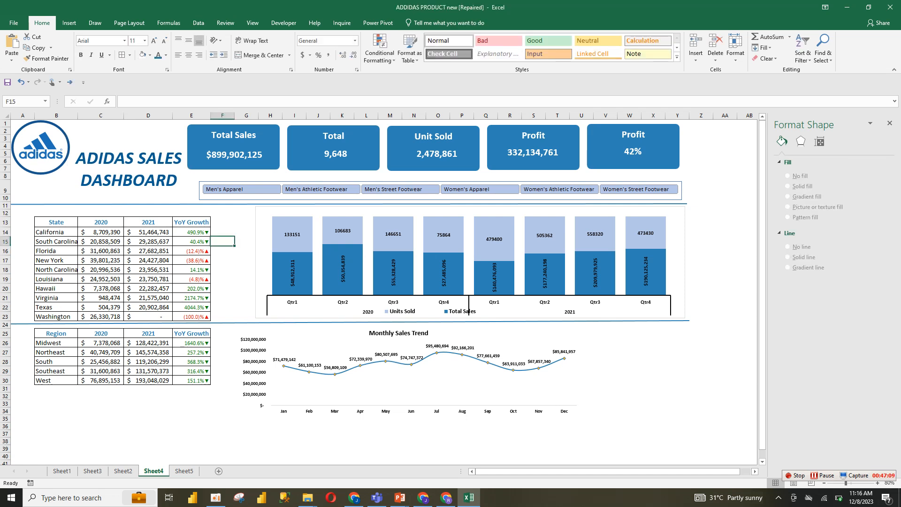
# Select the unused columns to the right of the dashboard and give them a light theme fill color
pyautogui.click(701, 343)
pyautogui.click(725, 232)
pyautogui.click(702, 123)
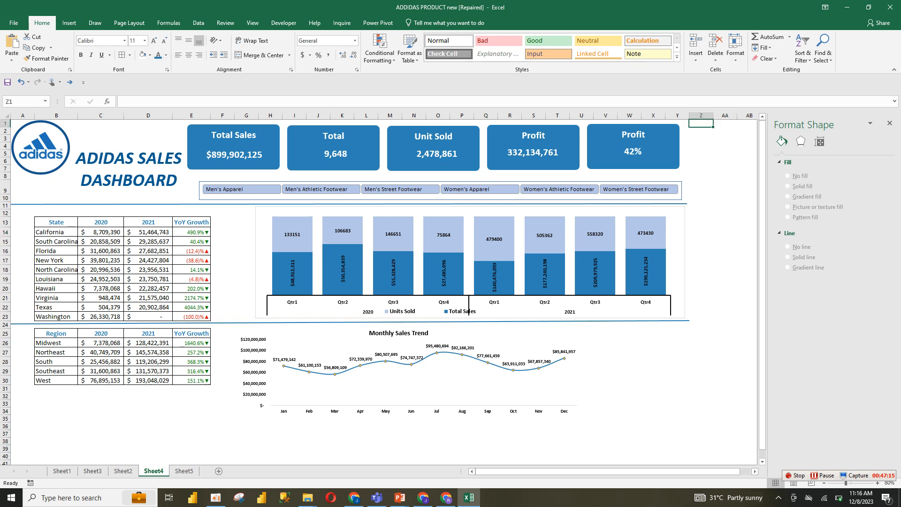
pyautogui.moveTo(701, 128); pyautogui.dragTo(729, 457)
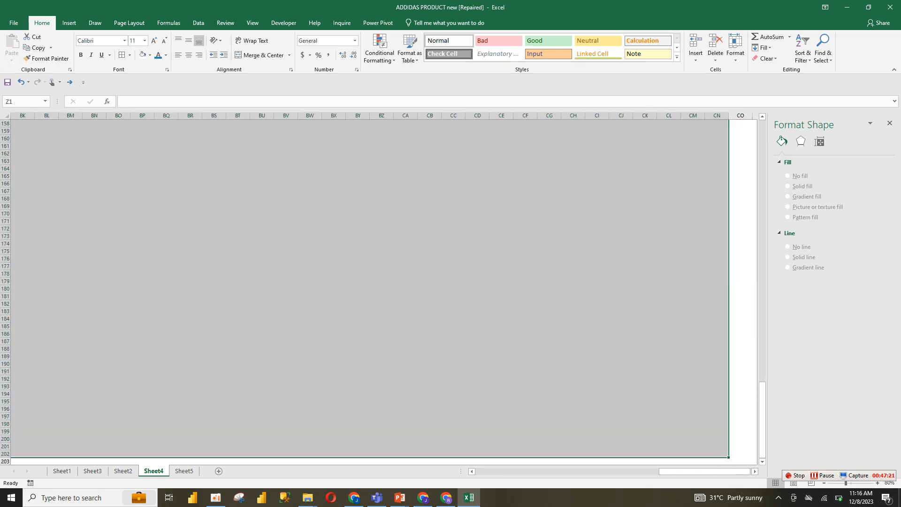
pyautogui.click(150, 55)
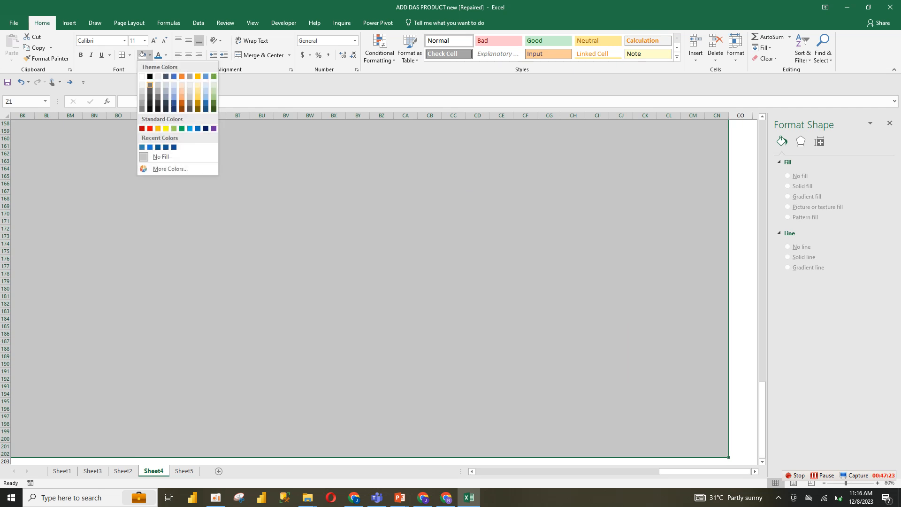
pyautogui.click(157, 76)
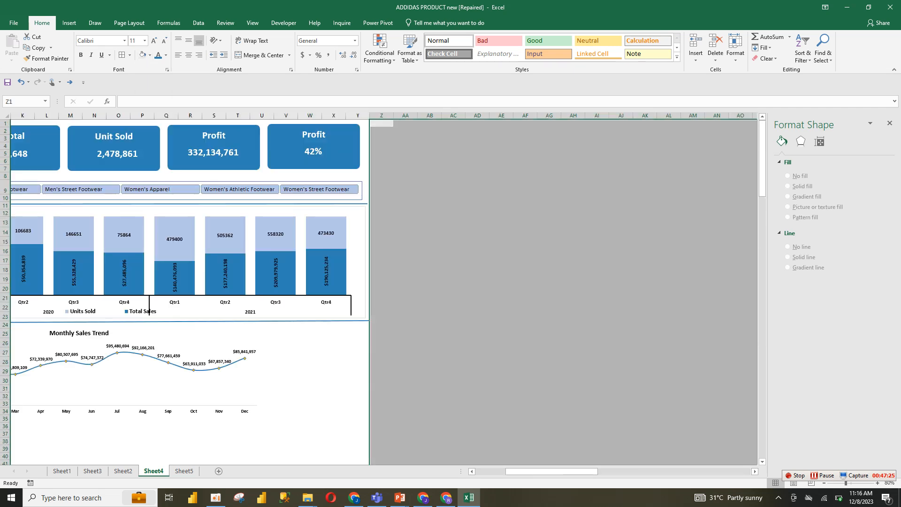
# Select the unused rows below the dashboard and apply the same fill color
pyautogui.moveTo(549, 471); pyautogui.dragTo(517, 471)
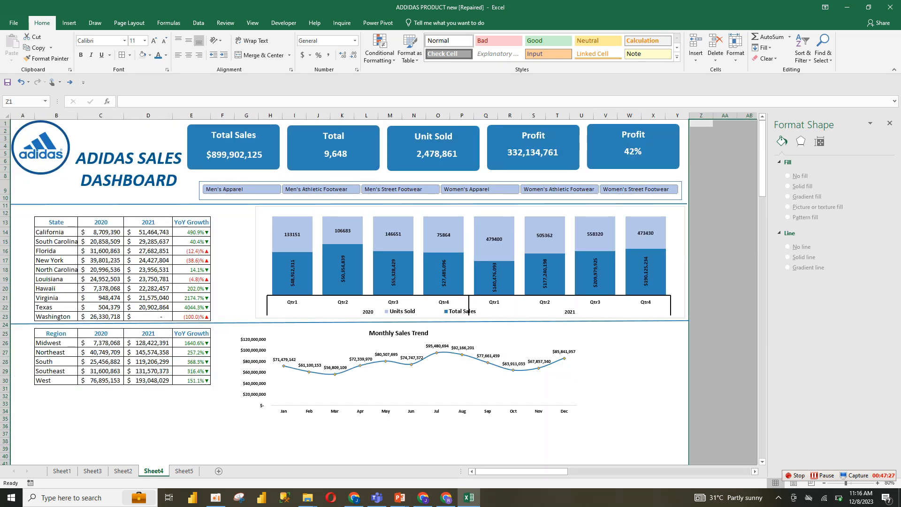
pyautogui.moveTo(22, 405); pyautogui.dragTo(679, 350)
pyautogui.click(577, 263)
pyautogui.moveTo(762, 234); pyautogui.dragTo(763, 170)
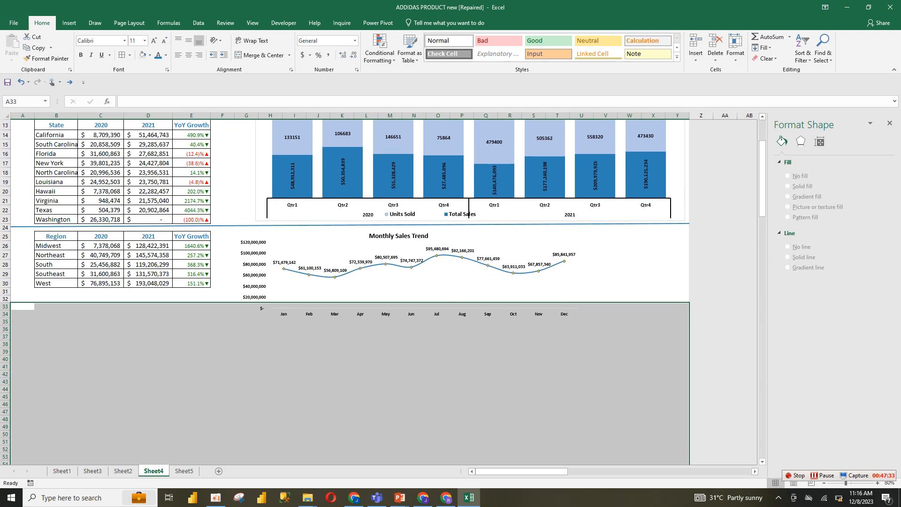
pyautogui.moveTo(23, 306); pyautogui.dragTo(689, 456)
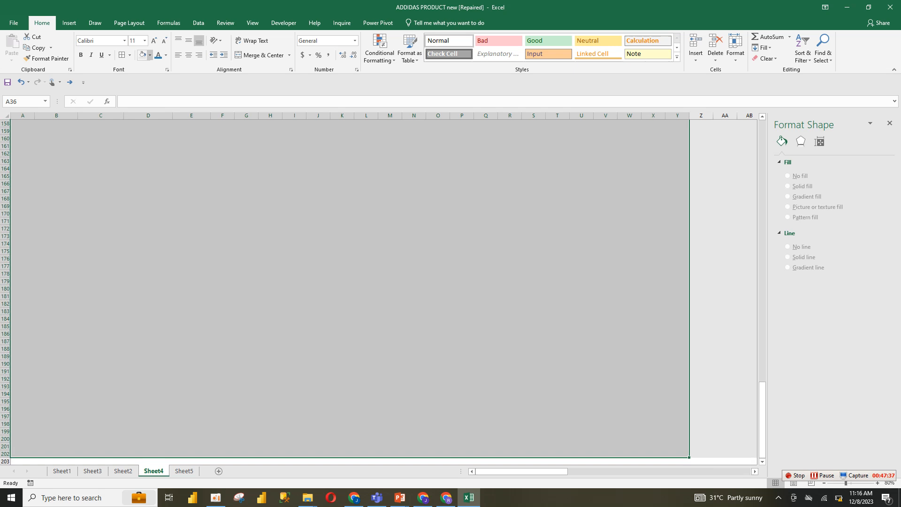
pyautogui.click(142, 55)
pyautogui.moveTo(763, 201); pyautogui.dragTo(763, 168)
pyautogui.click(748, 242)
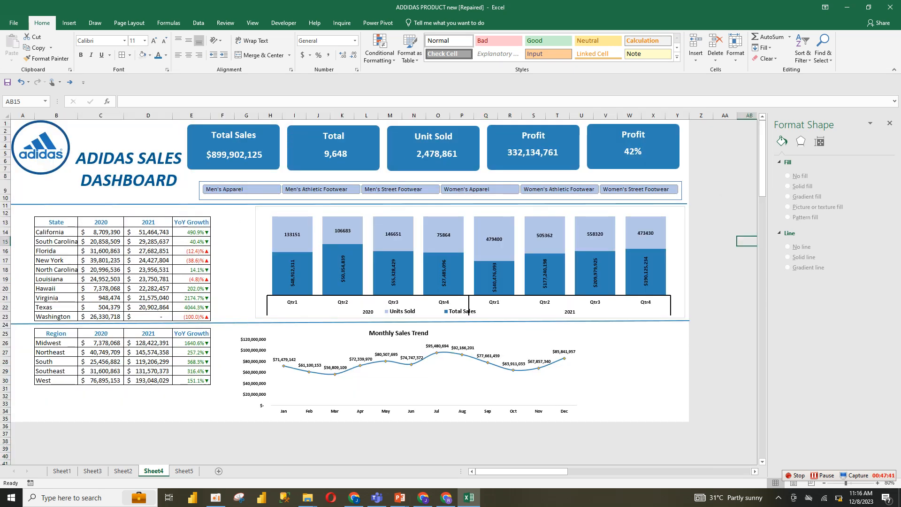
# Resize the Monthly Sales Trend chart so it spans the width under the quarterly chart
pyautogui.click(581, 371)
pyautogui.click(559, 382)
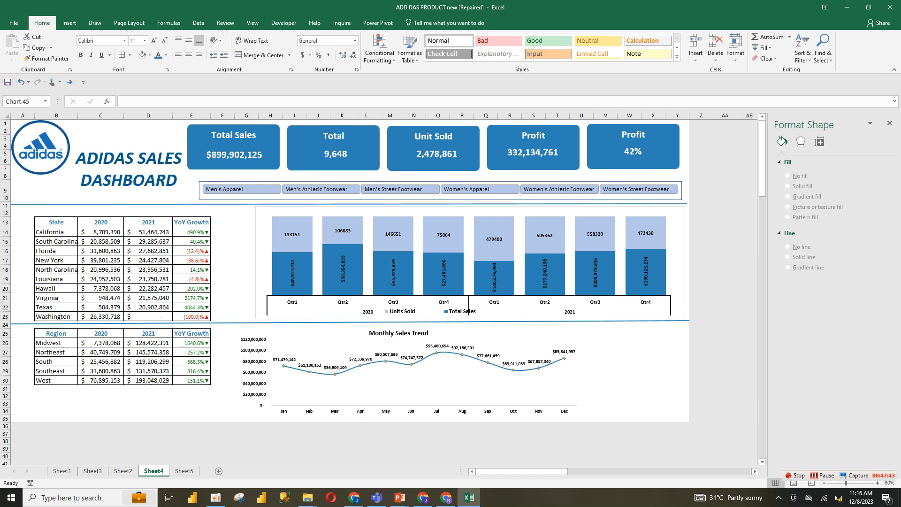
pyautogui.moveTo(577, 371); pyautogui.dragTo(678, 371)
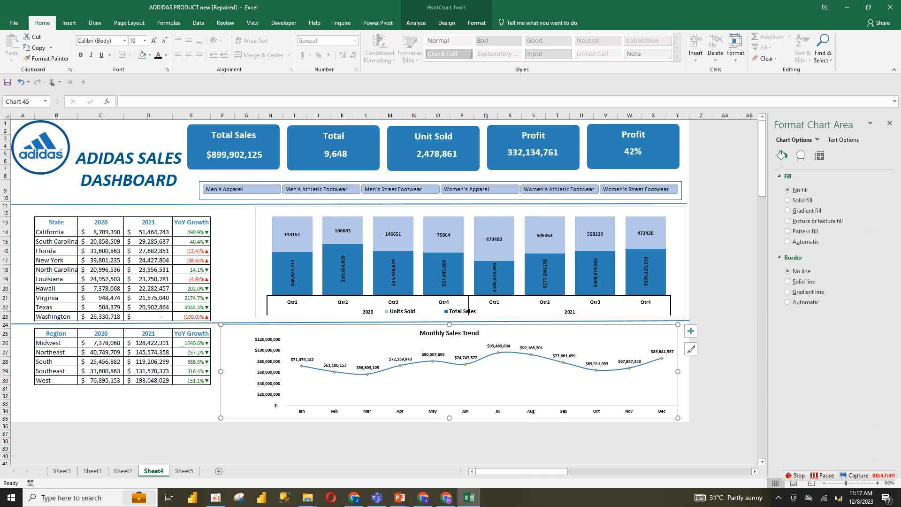
pyautogui.moveTo(221, 371); pyautogui.dragTo(238, 372)
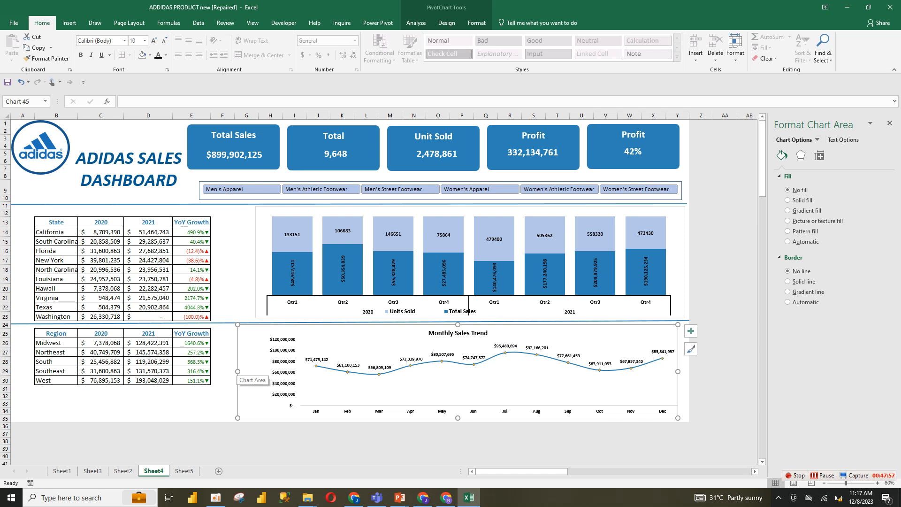
# Test the product slicer by filtering Men's Apparel, Men's Athletic Footwear, Men's Street Footwear and Women's Apparel
pyautogui.click(293, 234)
pyautogui.click(318, 234)
pyautogui.click(241, 190)
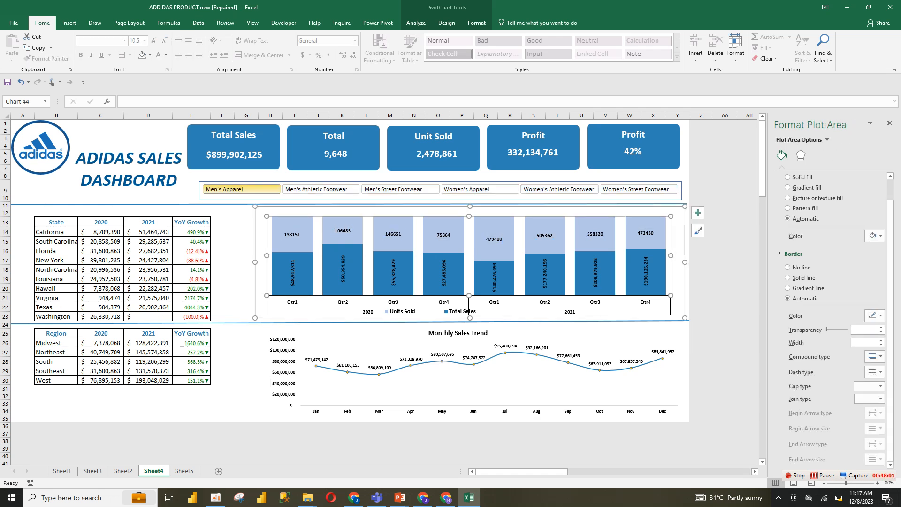
pyautogui.click(321, 189)
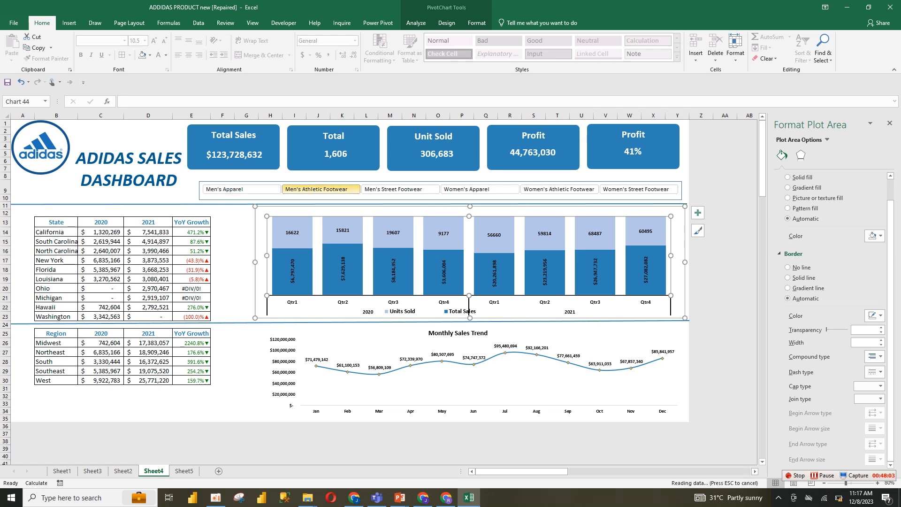
pyautogui.click(401, 189)
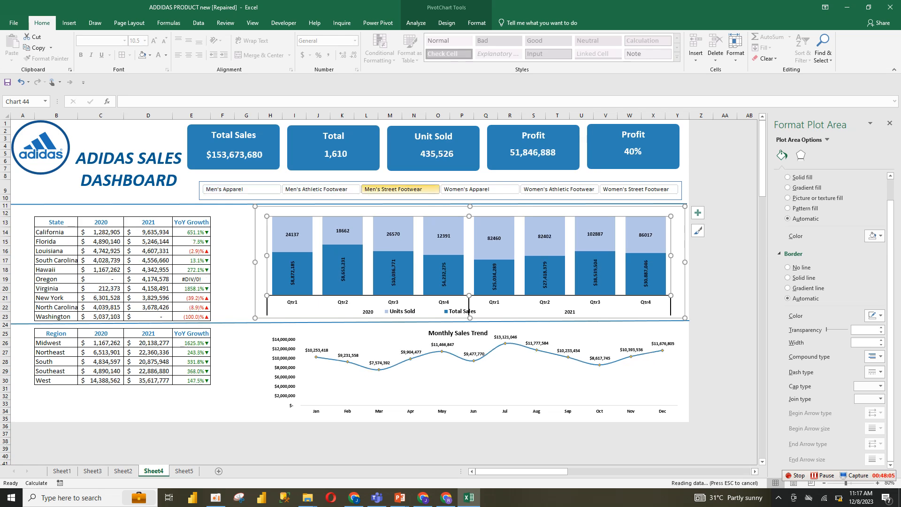
pyautogui.click(480, 190)
pyautogui.click(400, 189)
pyautogui.click(480, 189)
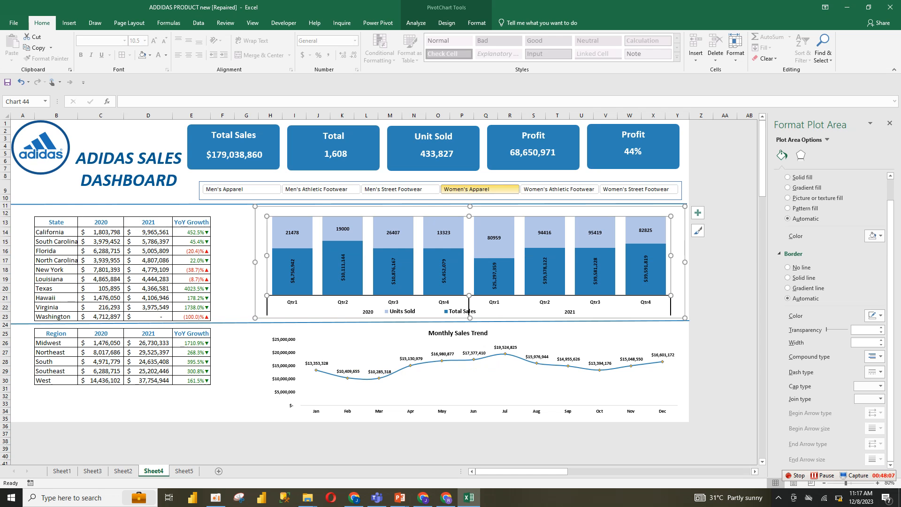
# Clear the filter from the Product slicer and deselect it
pyautogui.rightClick(489, 189)
pyautogui.click(488, 189)
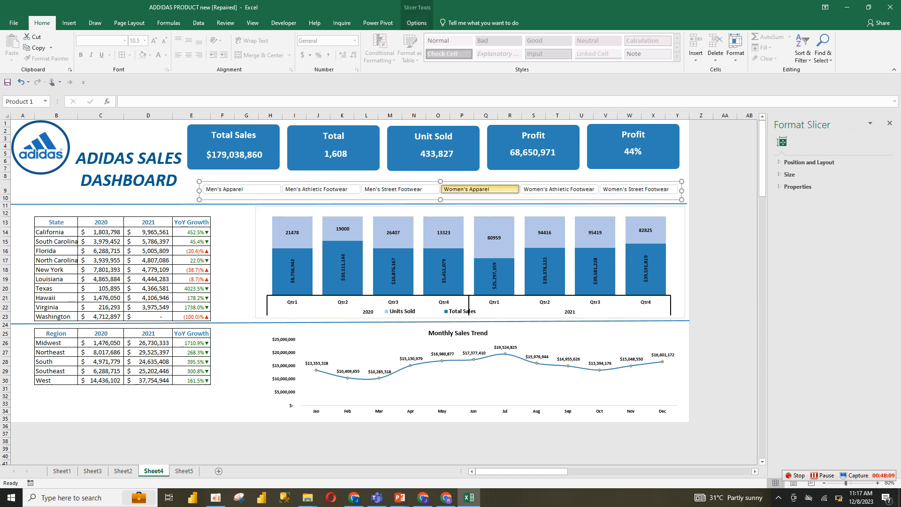
pyautogui.rightClick(507, 188)
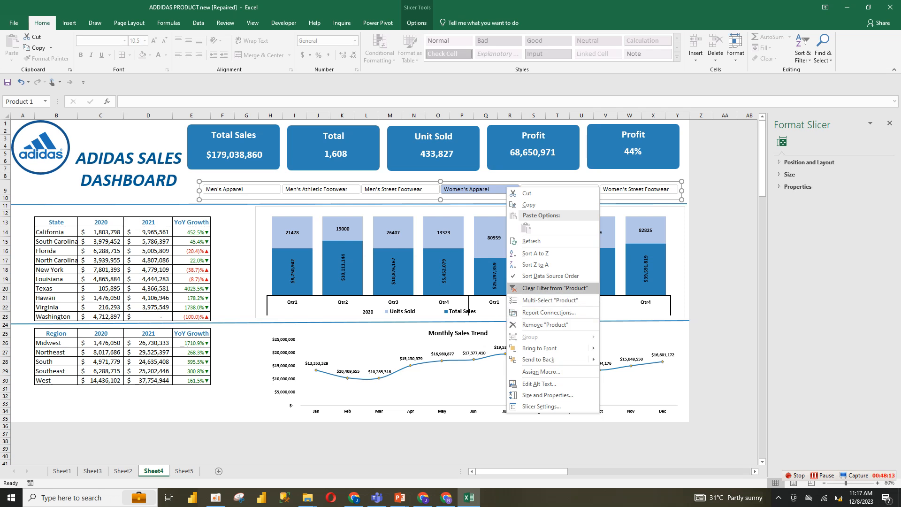
pyautogui.click(555, 289)
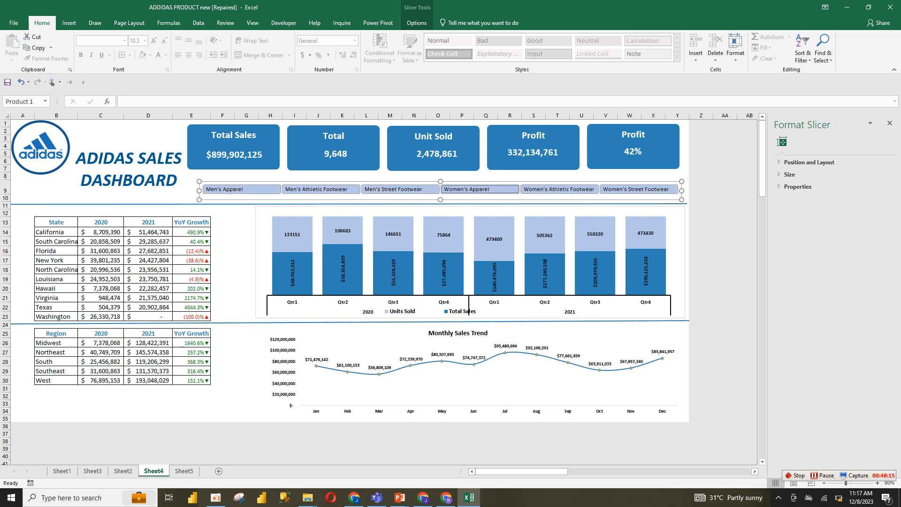
pyautogui.click(246, 241)
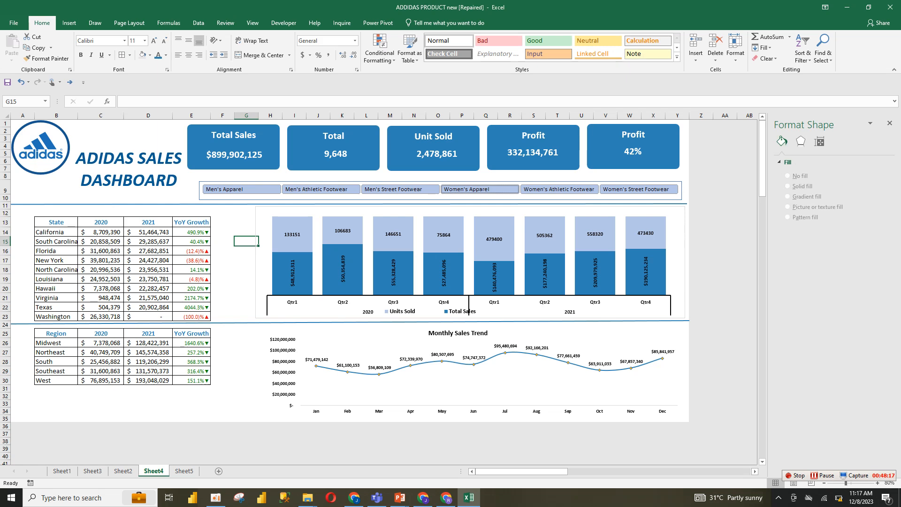
pyautogui.moveTo(762, 168)
pyautogui.mouseDown()
pyautogui.moveTo(763, 215)
pyautogui.moveTo(762, 165)
pyautogui.mouseUp()
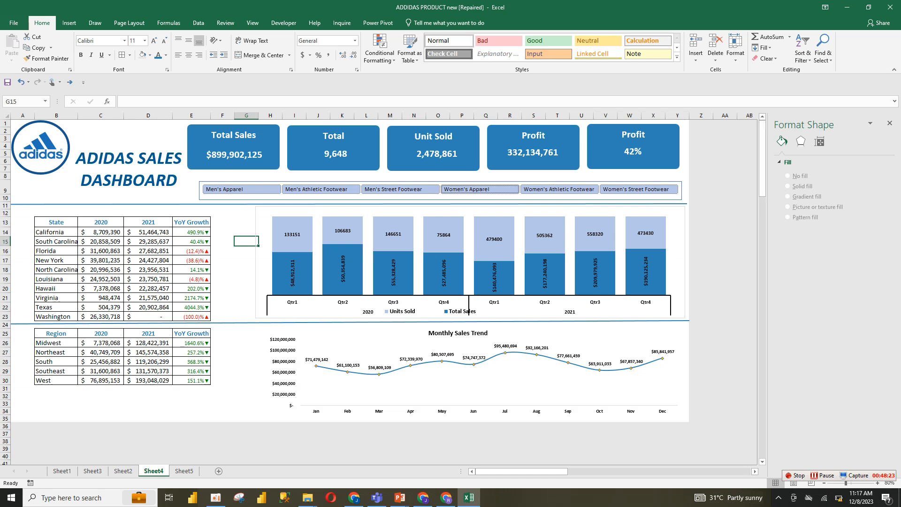